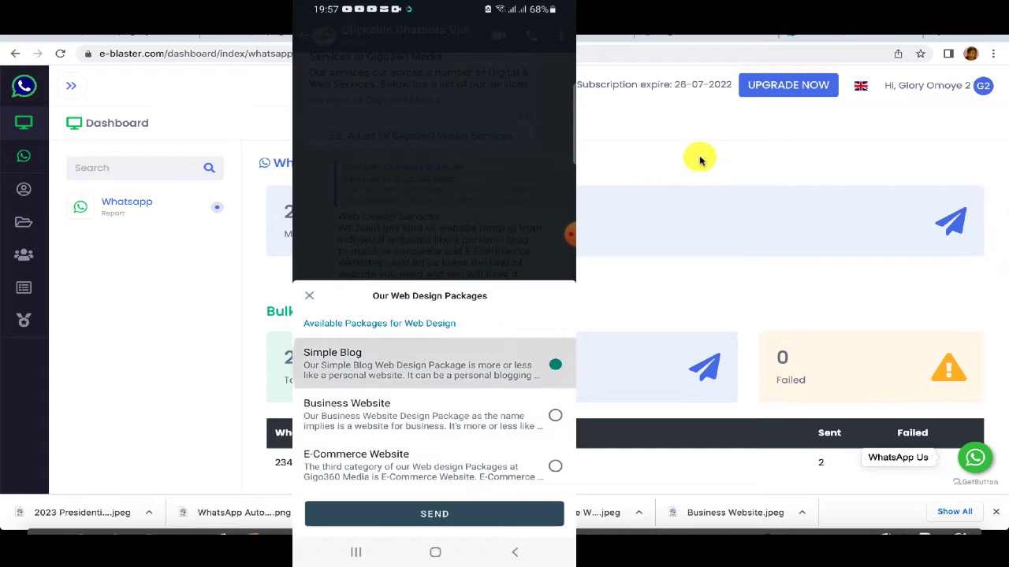
Step: Switch back to the e-Blaster WhatsApp report dashboard in the browser
{"action": "left_click", "coordinate": [800, 38]}
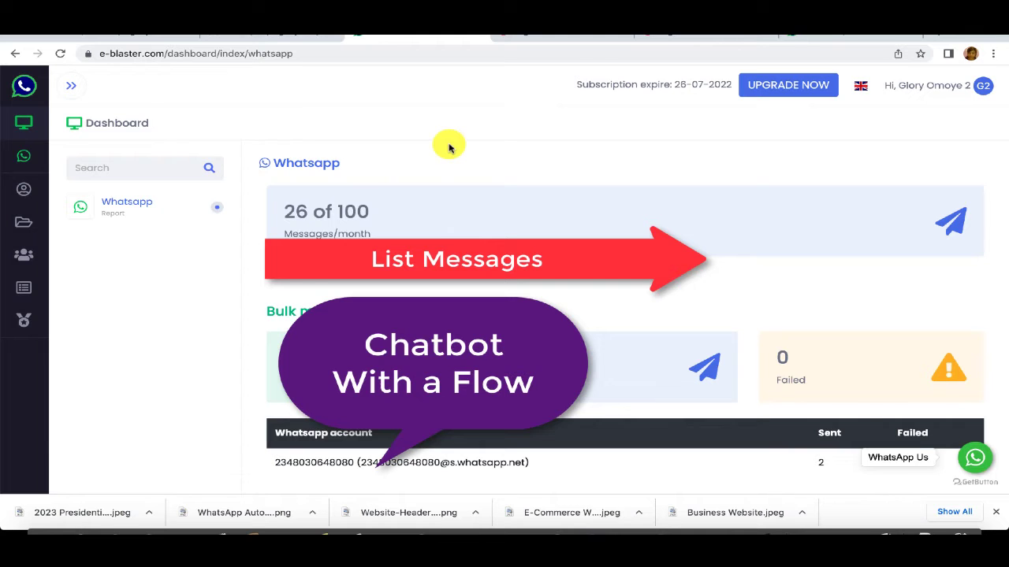
Step: Go to WhatsApp Profiles in e-Blaster and select the linked WhatsApp account
{"action": "left_click", "coordinate": [47, 155]}
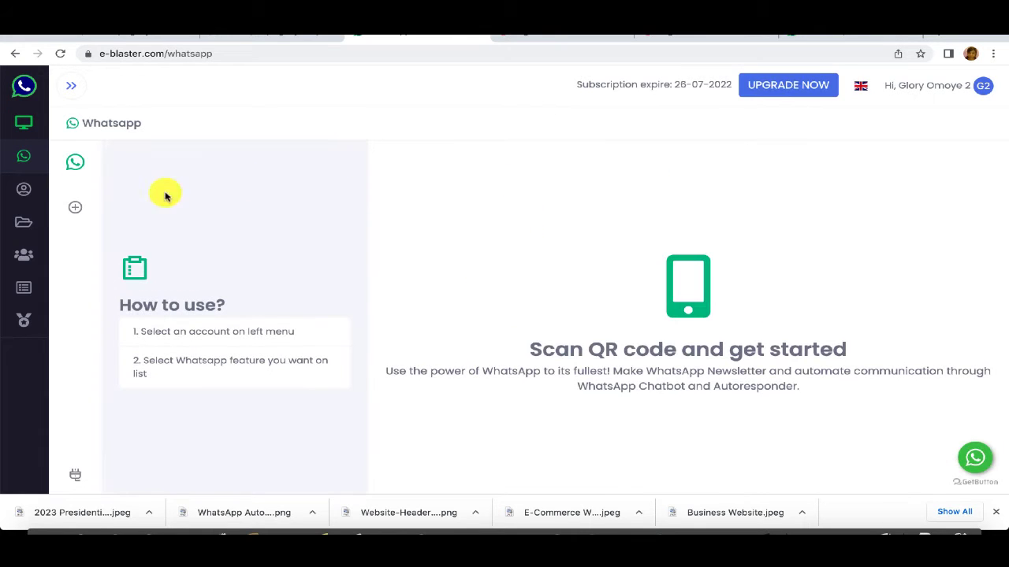
{"action": "left_click", "coordinate": [76, 209]}
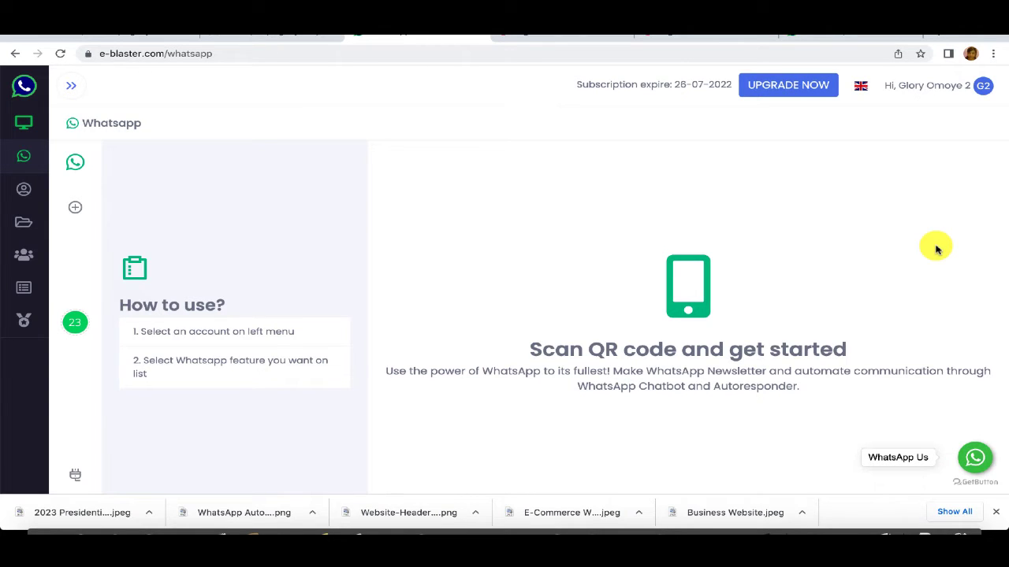
{"action": "left_click", "coordinate": [73, 322]}
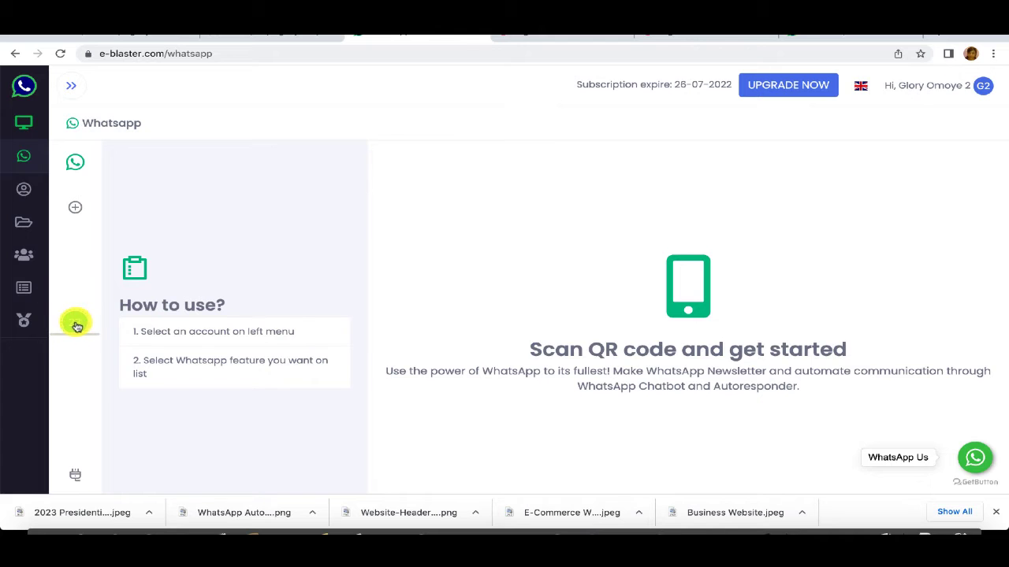
Step: Load the linked WhatsApp account until its state shows CONNECTED
{"action": "left_click", "coordinate": [75, 323]}
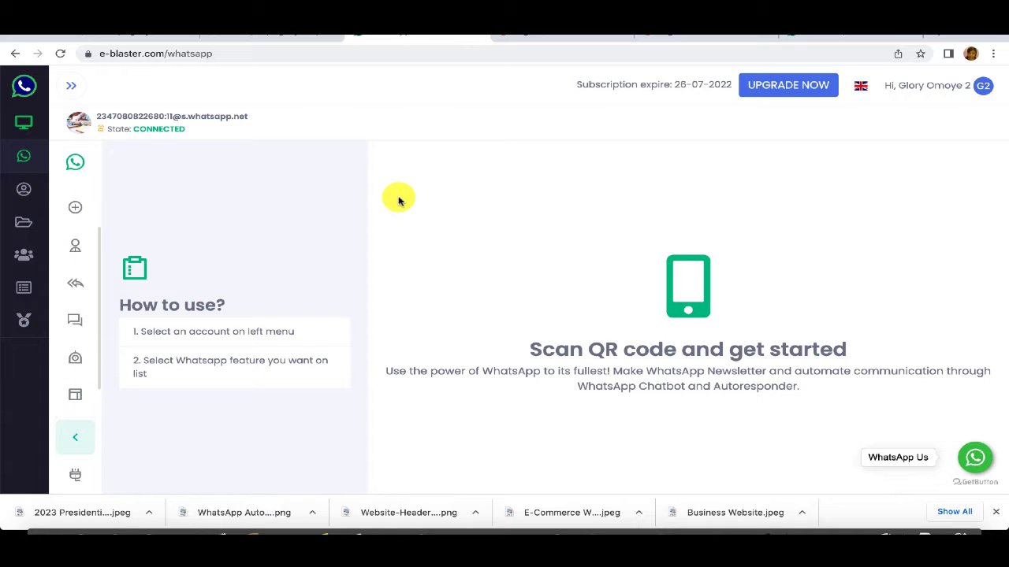
Step: Start a new Button message template from the Template section
{"action": "left_click", "coordinate": [76, 400]}
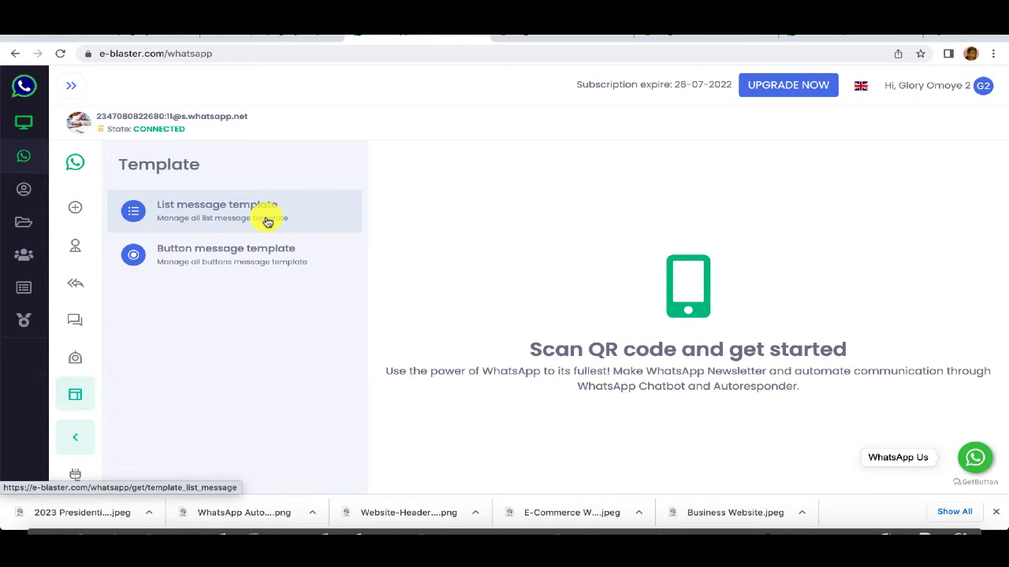
{"action": "left_click", "coordinate": [201, 256]}
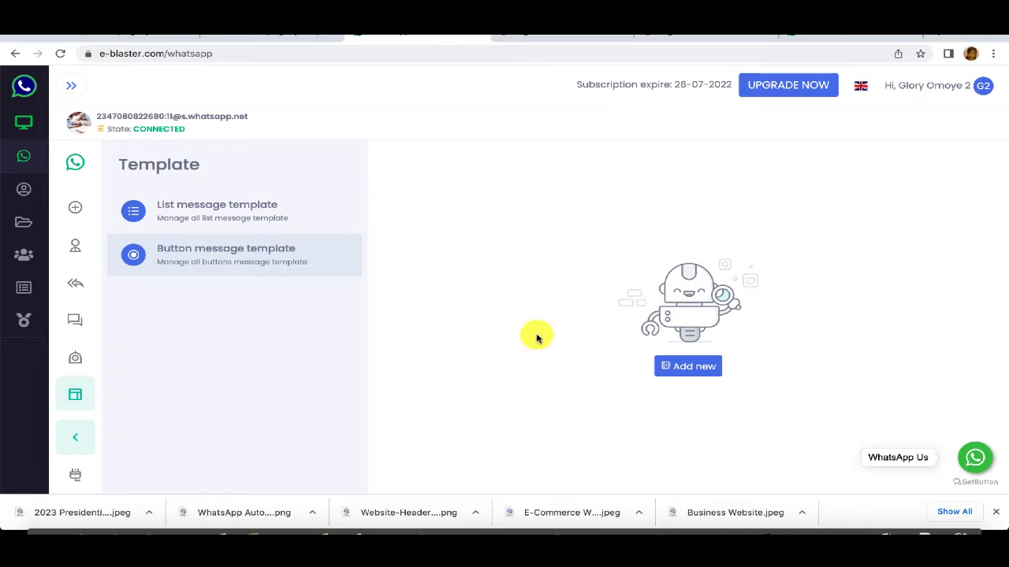
{"action": "left_click", "coordinate": [688, 367]}
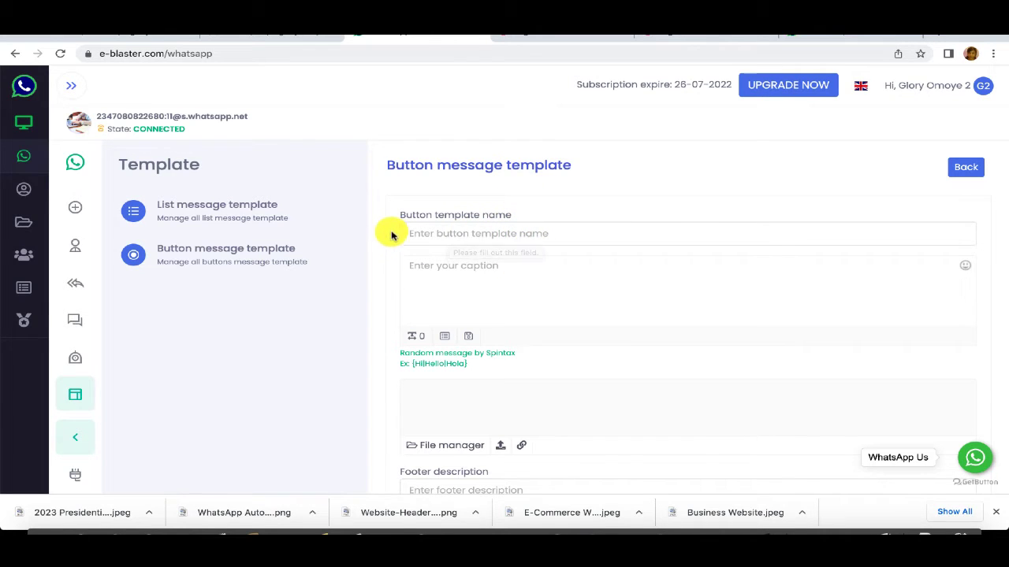
Step: Name the button template 'Gigo360 Media Welcome Message'
{"action": "left_click", "coordinate": [450, 234]}
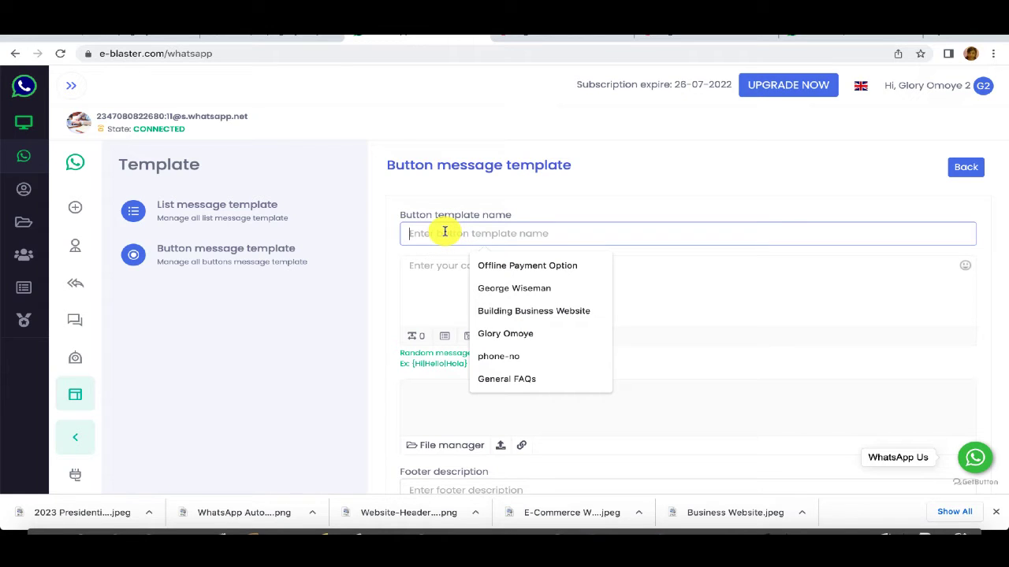
{"action": "type", "text": "Welcom"}
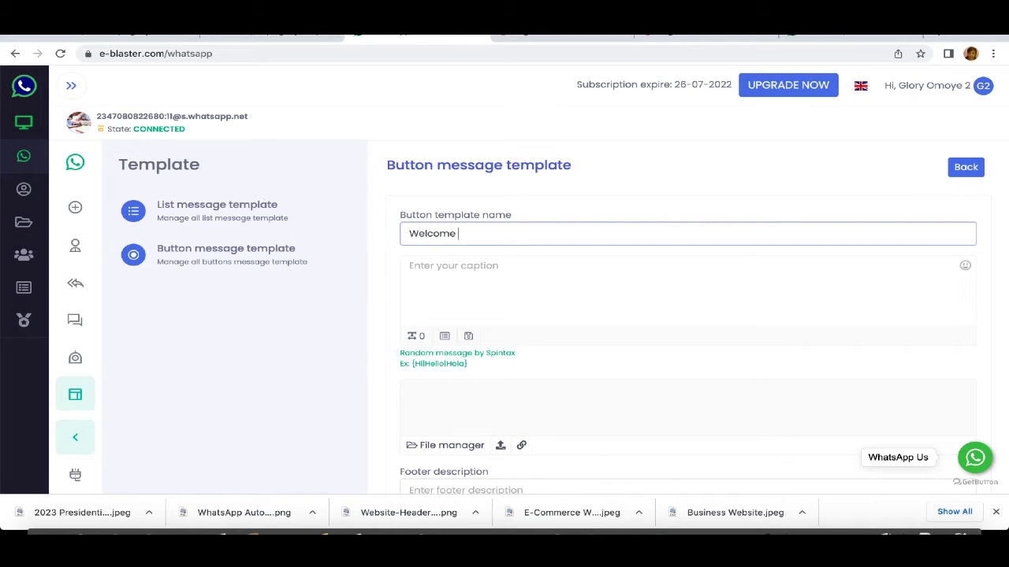
{"action": "type", "text": "e"}
{"action": "key", "text": "BackSpace"}
{"action": "key", "text": "BackSpace"}
{"action": "type", "text": "Gigo360 Medi"}
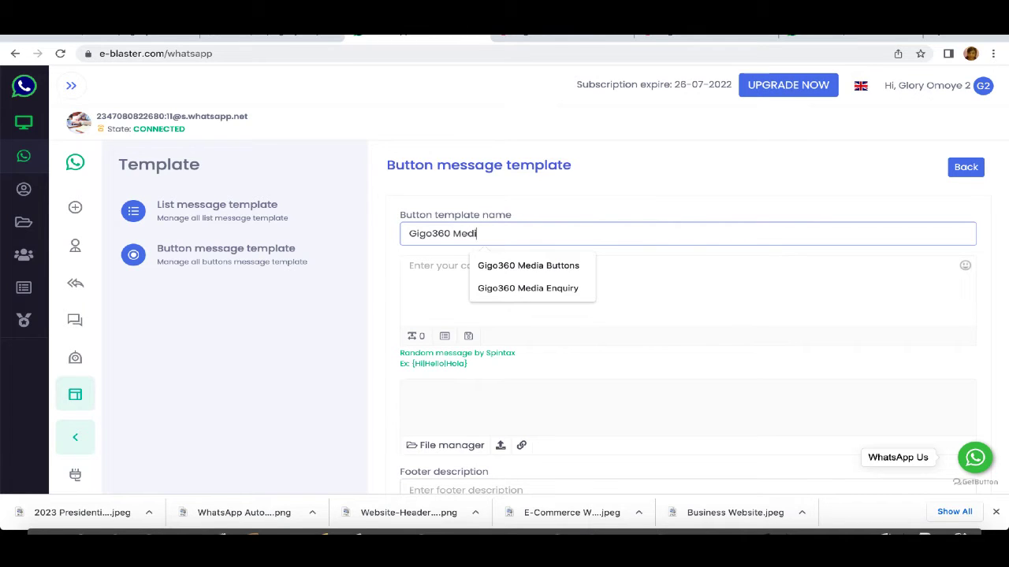
{"action": "type", "text": "Welcome Message"}
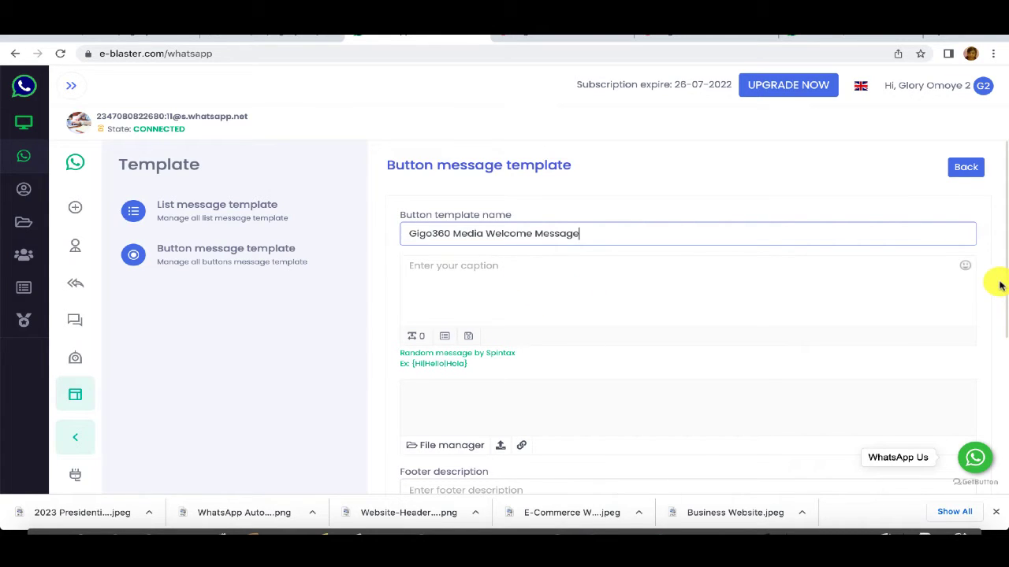
{"action": "left_click_drag", "start_coordinate": [1005, 287], "coordinate": [1005, 334]}
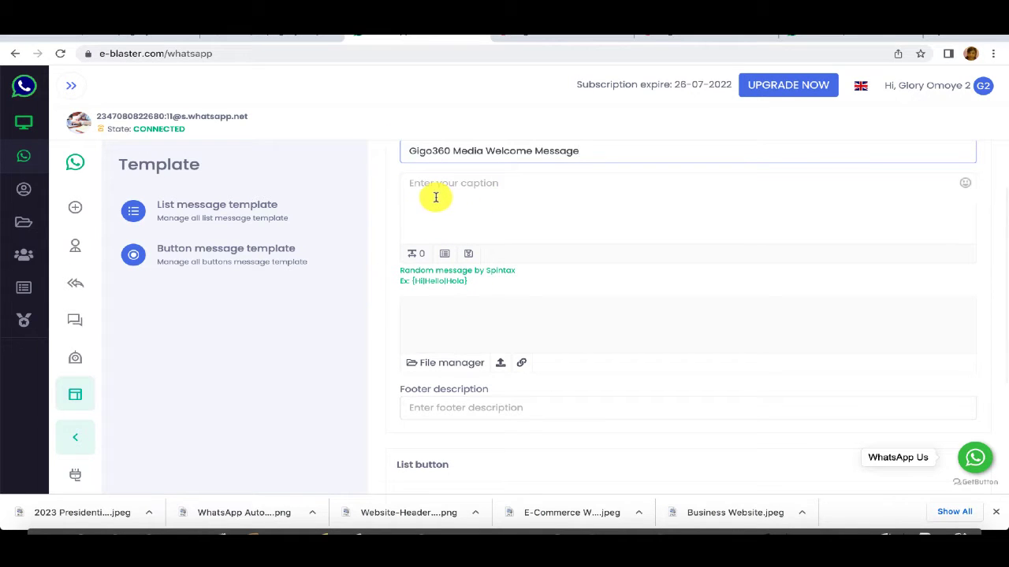
Step: Paste the 927-character Gigo360 Media welcome text into the template caption
{"action": "left_click", "coordinate": [751, 238]}
{"action": "type", "text": "Welcome to Gigo360 Media; an ICT Company, offering various Digital Solutions worldwide.  Registered with the Corporate Affairs Commission (CAC), Gigo360 Media is a Digital Marketing and Software Solutions Company aimed at making life easier for individuals, business owners, corporate organizations, etc, by providing them with Digital Solutions, and we are passionate about it. We believe in the Digital, we love the Digital and we are passionate about the Digital.  We do this through our various digital services, starting from Software Solutions, Web Applications Development, Mobile Applications Development, Web Design, Web Consulting, Digital Marketing and Many More. We offer both corporate and individual software solutions."}
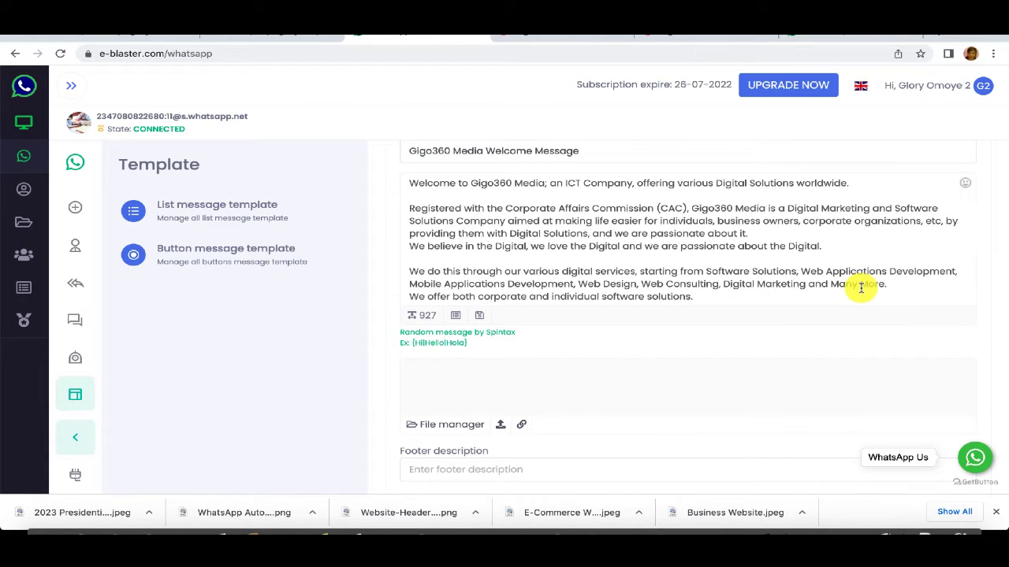
Step: Attach the 'g' logo image and set the footer description to 'Gigo360 Media'
{"action": "left_click", "coordinate": [502, 426]}
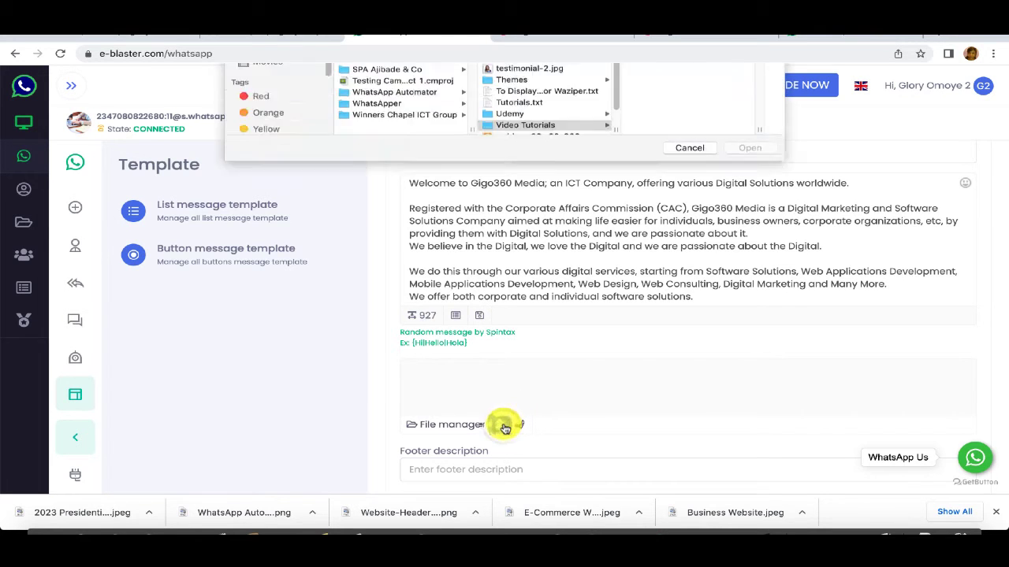
{"action": "left_click", "coordinate": [689, 332]}
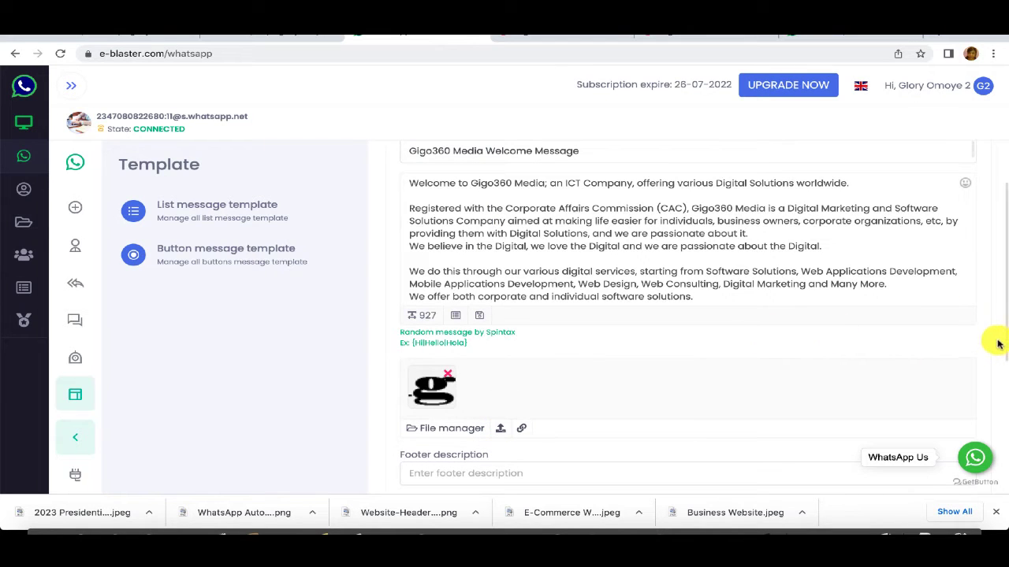
{"action": "scroll", "coordinate": [999, 344], "scroll_direction": "down", "scroll_amount": 5}
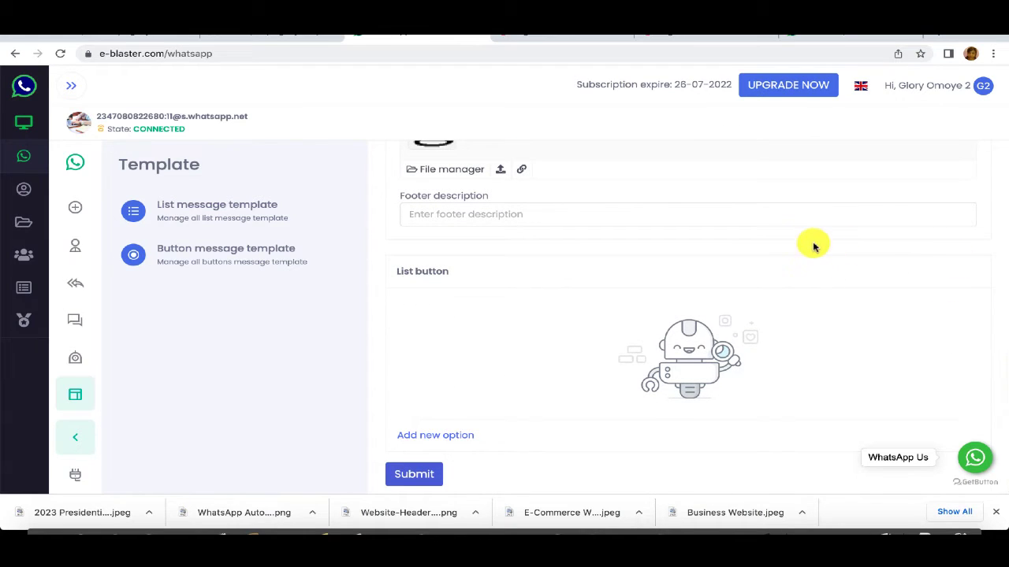
{"action": "left_click", "coordinate": [558, 219]}
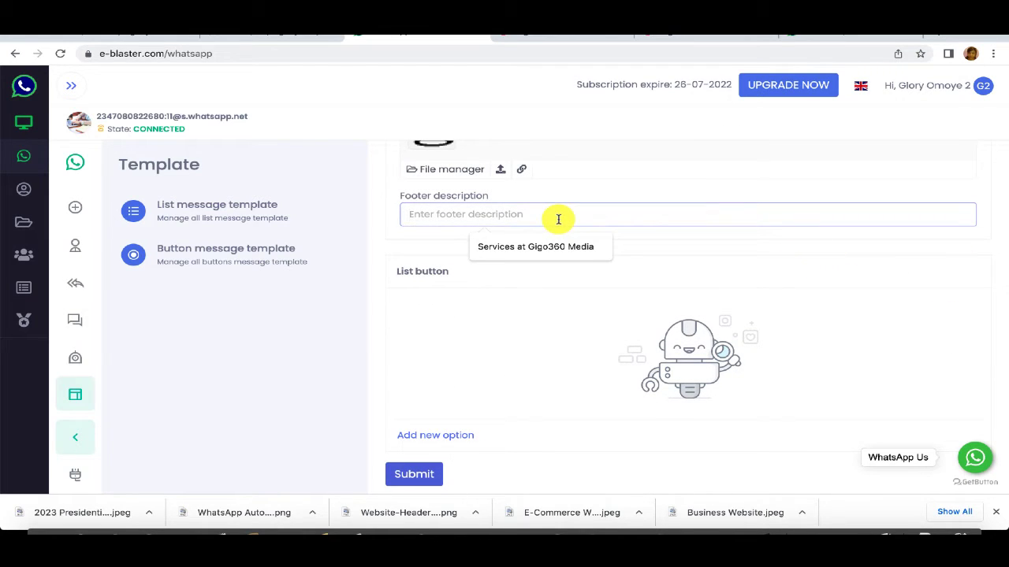
{"action": "type", "text": "Gigo360 Media"}
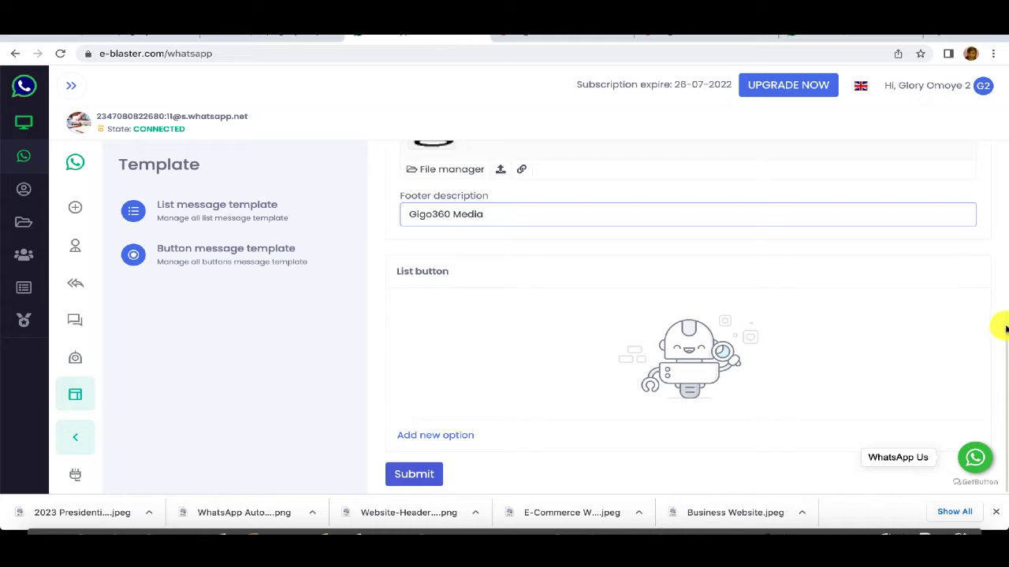
{"action": "mouse_move", "coordinate": [1004, 330]}
{"action": "left_mouse_down"}
{"action": "mouse_move", "coordinate": [986, 129]}
{"action": "mouse_move", "coordinate": [1001, 337]}
{"action": "left_mouse_up"}
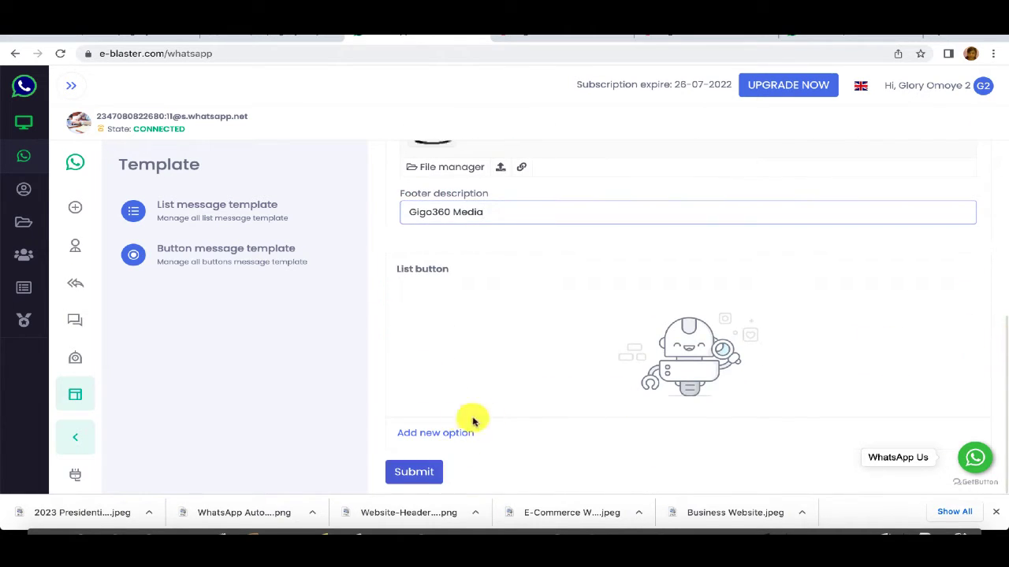
Step: Add a text list button with display text 'Call Us For More'
{"action": "left_click", "coordinate": [434, 434]}
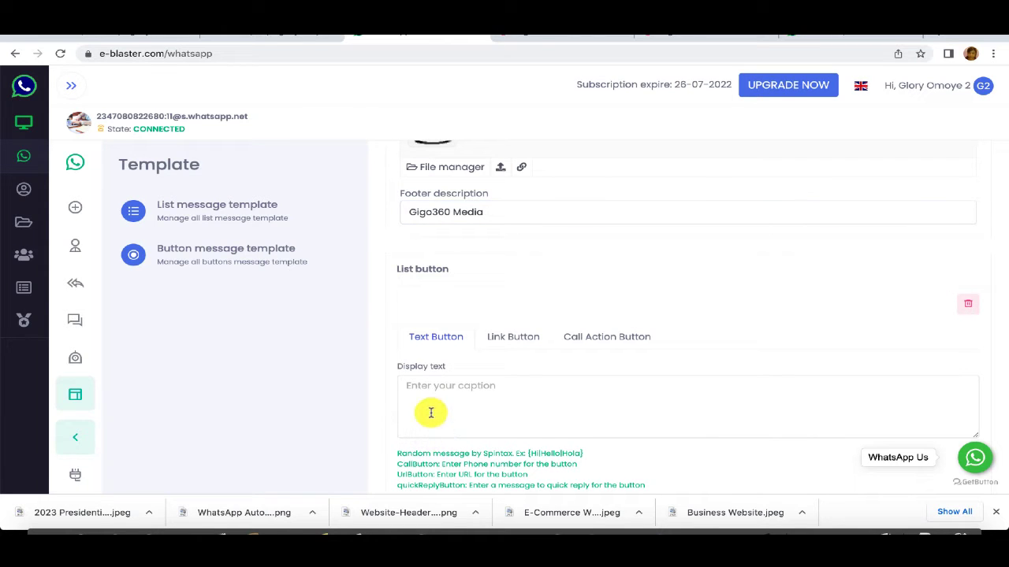
{"action": "left_click", "coordinate": [429, 389]}
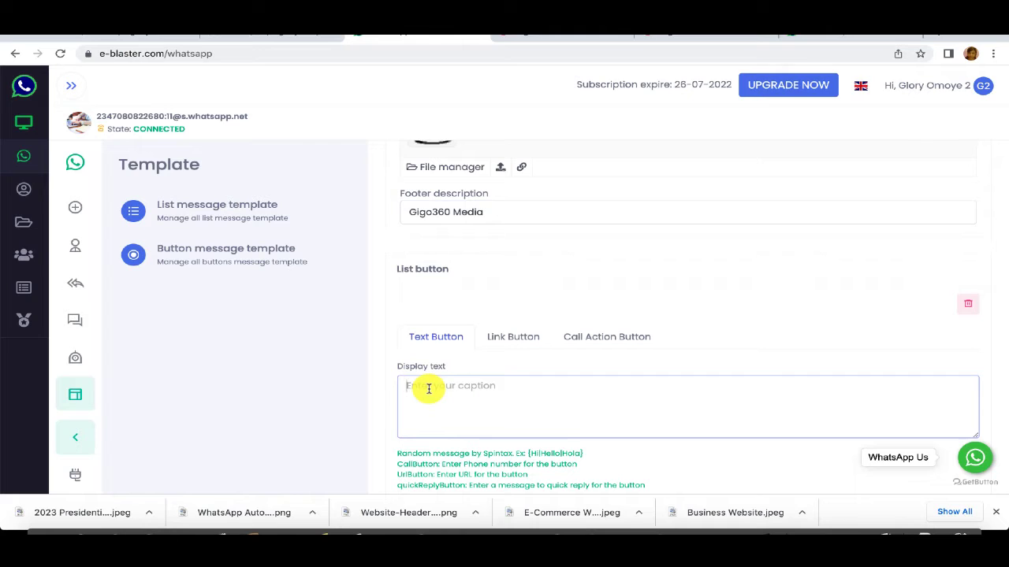
{"action": "type", "text": "Call Us For More"}
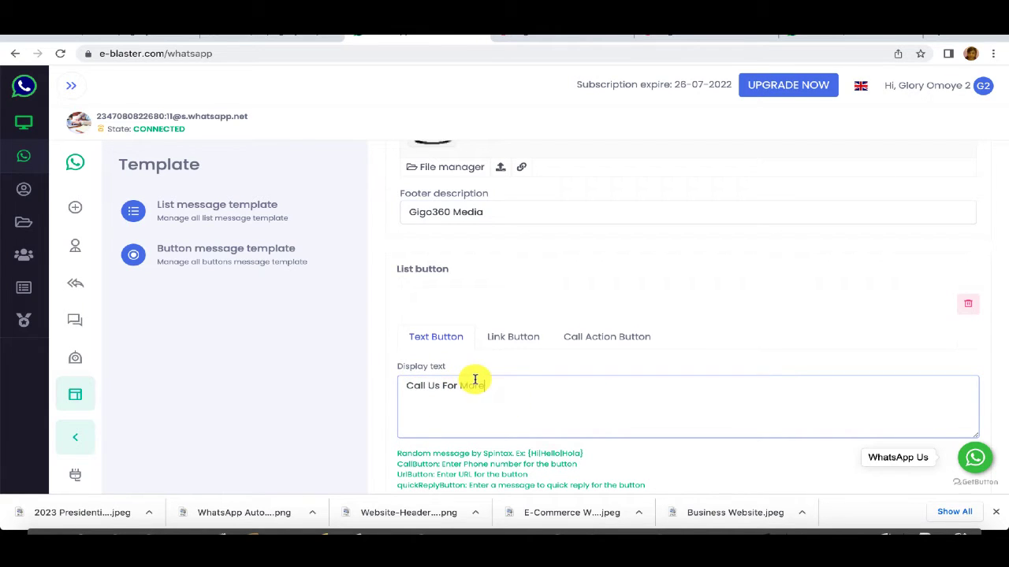
Step: Make 'Call Us For More' a Call Action Button using the saved business phone number
{"action": "left_click", "coordinate": [602, 345]}
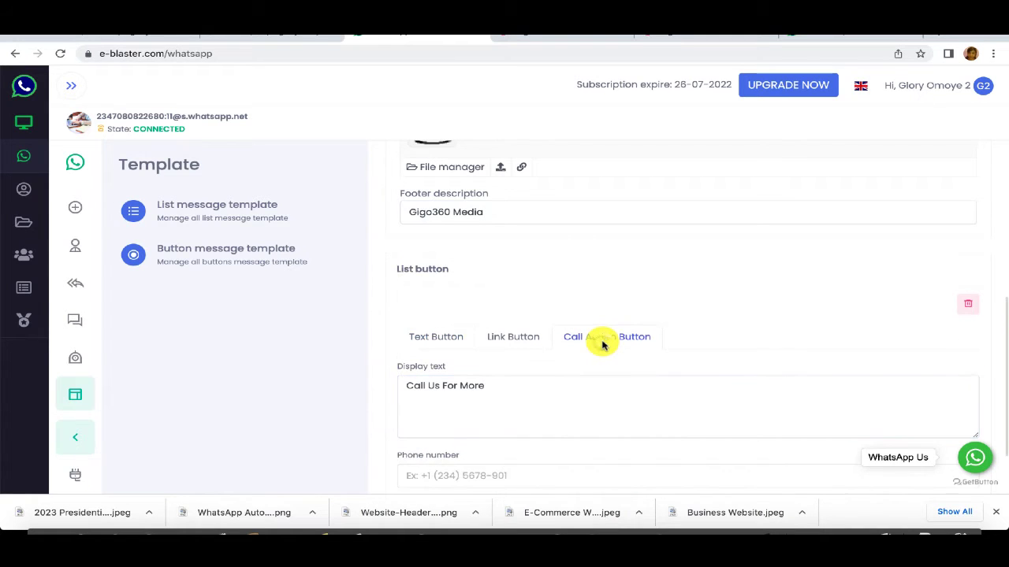
{"action": "left_click", "coordinate": [504, 480]}
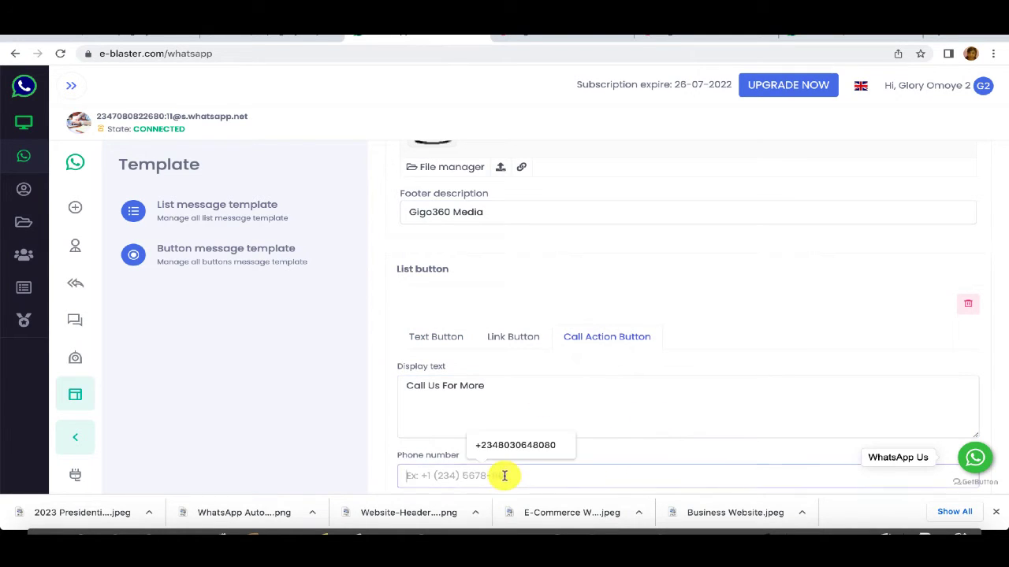
{"action": "left_click", "coordinate": [509, 446]}
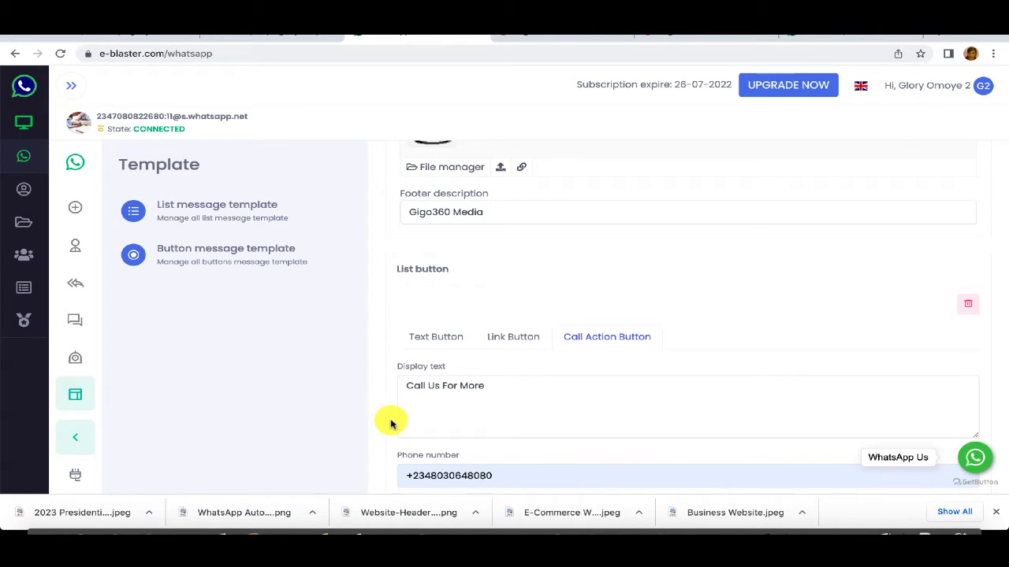
{"action": "scroll", "coordinate": [390, 423], "scroll_direction": "down", "scroll_amount": 2}
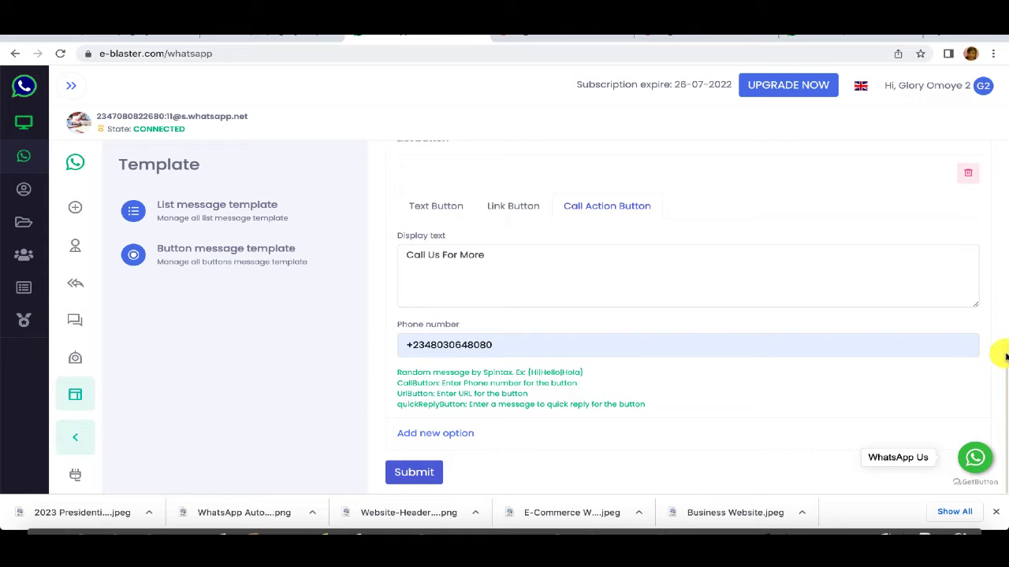
Step: Extend the caption's closing line to invite readers to visit the website or call for more
{"action": "left_click_drag", "start_coordinate": [1005, 357], "coordinate": [975, 207]}
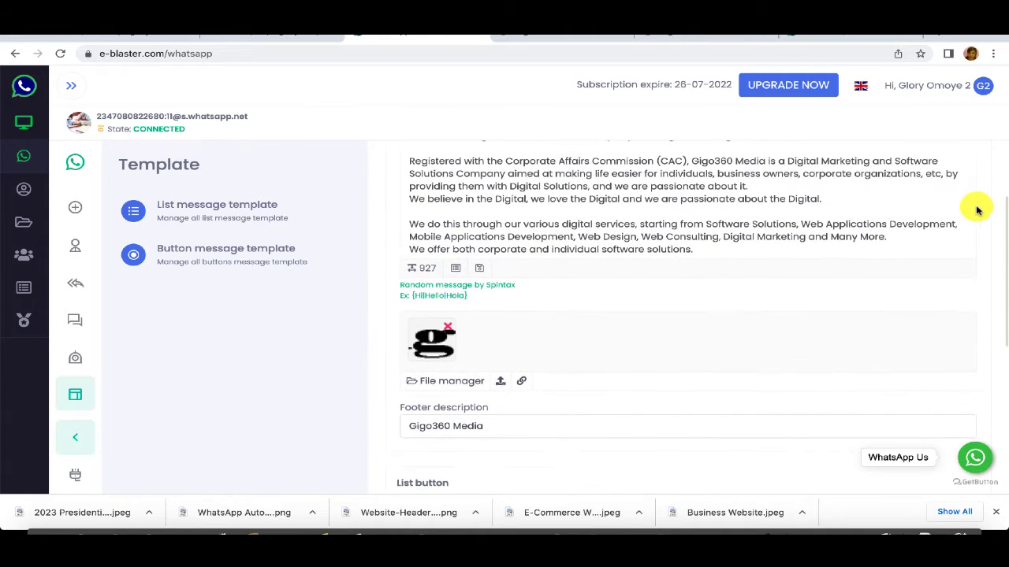
{"action": "left_click", "coordinate": [752, 249]}
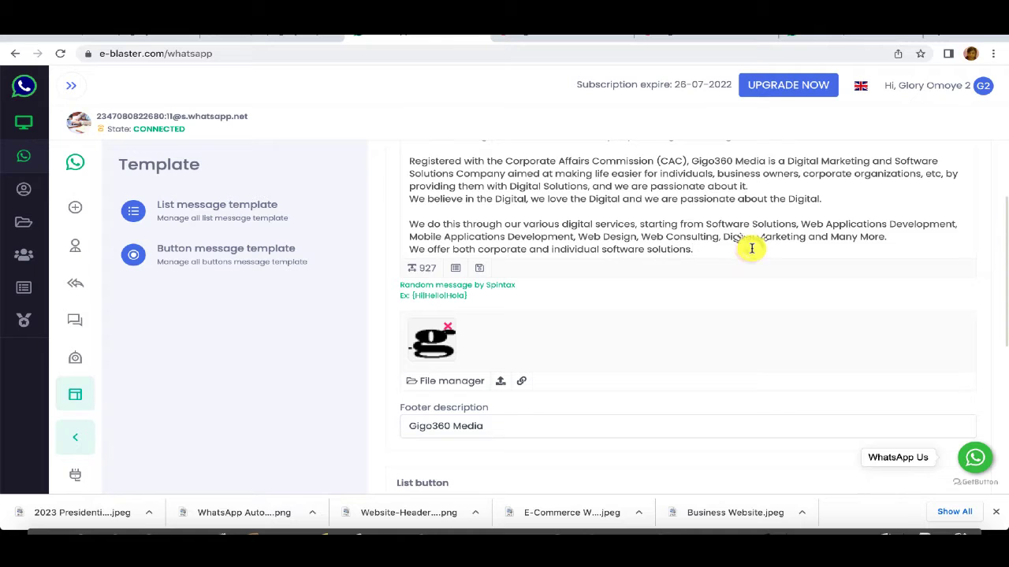
{"action": "key", "text": "Return"}
{"action": "type", "text": "Fee l free to visit our Website for More"}
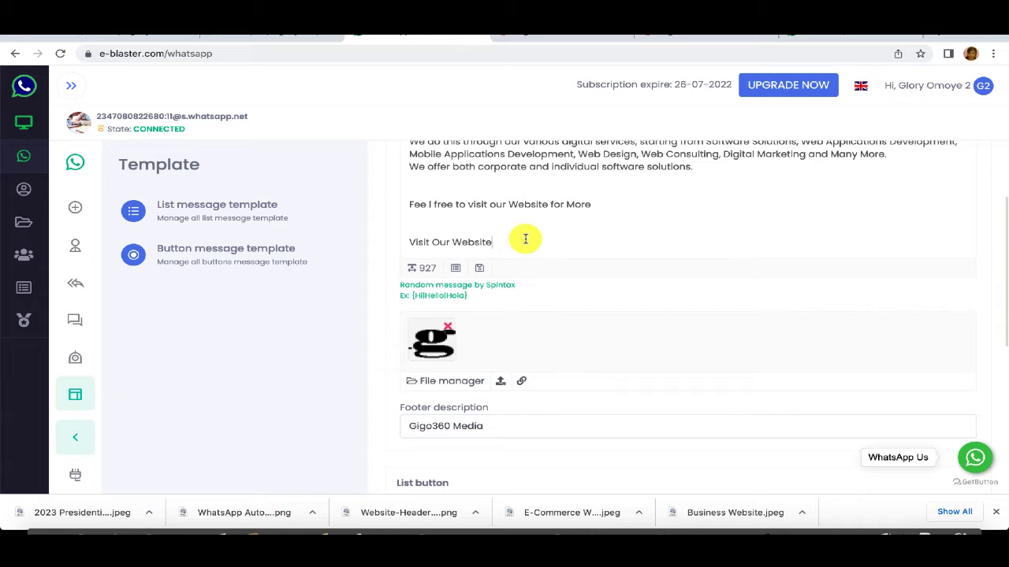
{"action": "type", "text": "Call Us  See Our Services"}
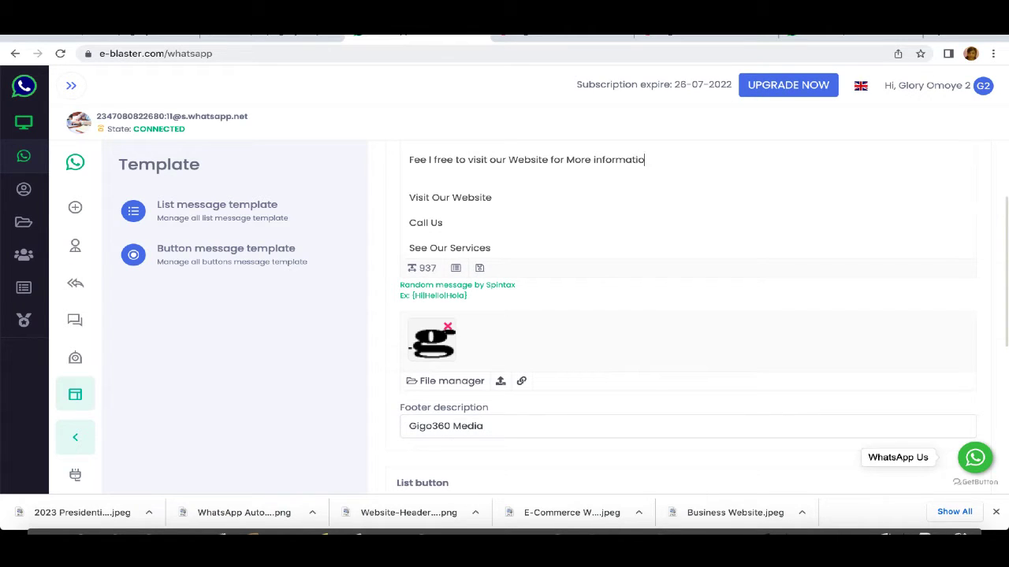
{"action": "type", "text": "or call us for"}
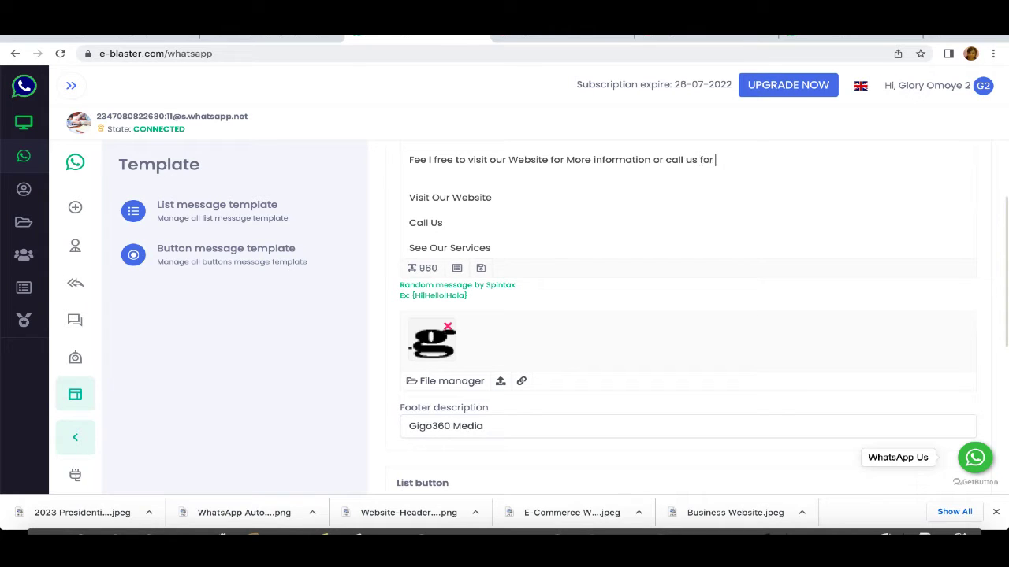
{"action": "type", "text": " more"}
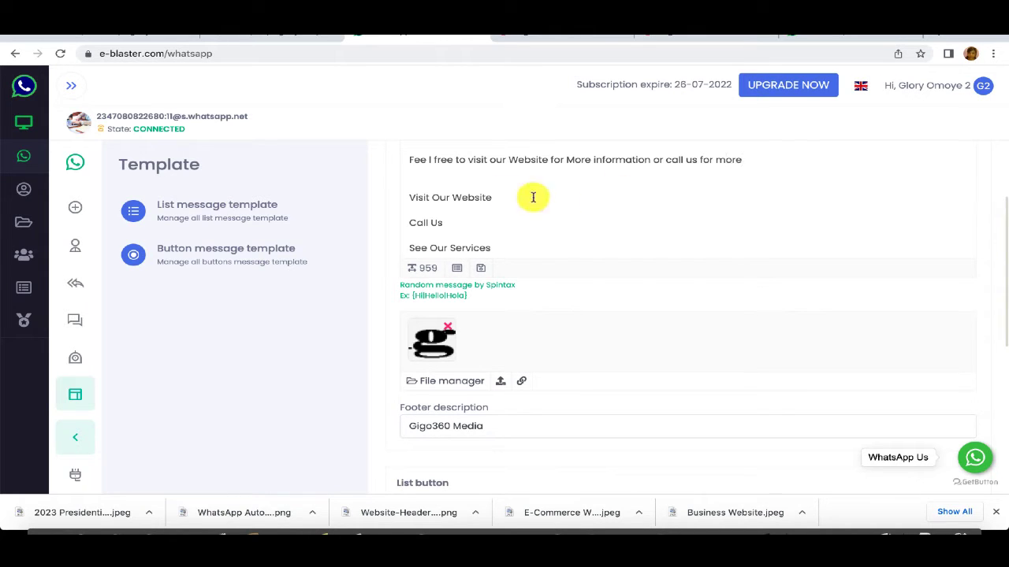
Step: Delete the Visit Our Website, Call Us and See Our Services lines and trailing blank lines
{"action": "left_click", "coordinate": [410, 196]}
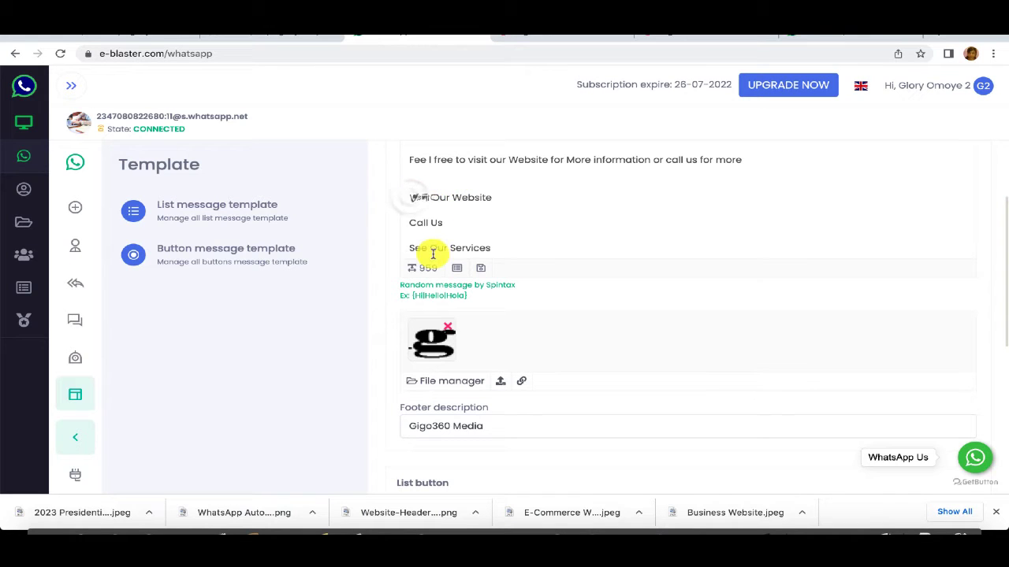
{"action": "key", "text": "shift+End"}
{"action": "key", "text": "shift+Down"}
{"action": "key", "text": "shift+Down"}
{"action": "key", "text": "shift+Down"}
{"action": "key", "text": "shift+Down"}
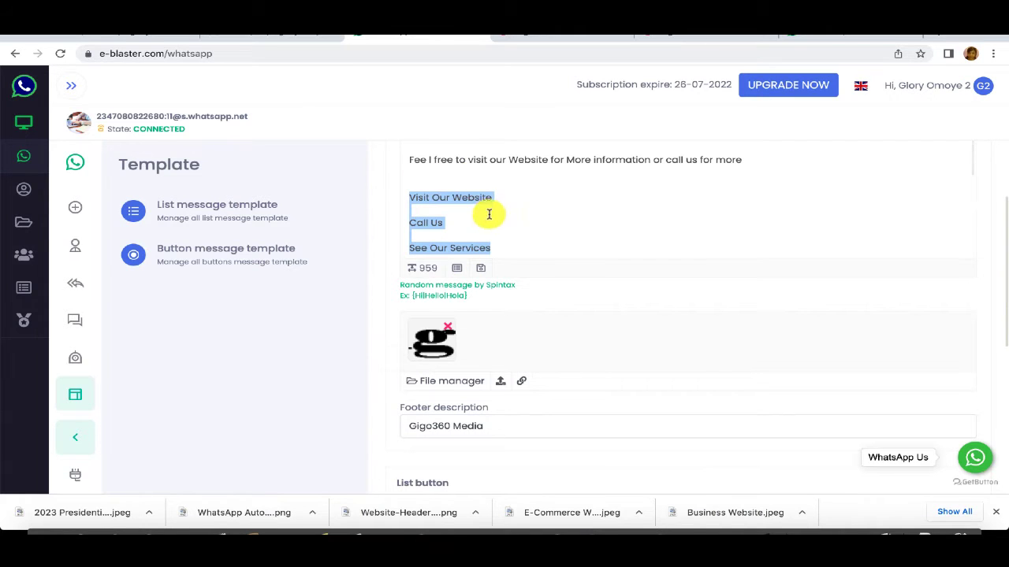
{"action": "key", "text": "BackSpace"}
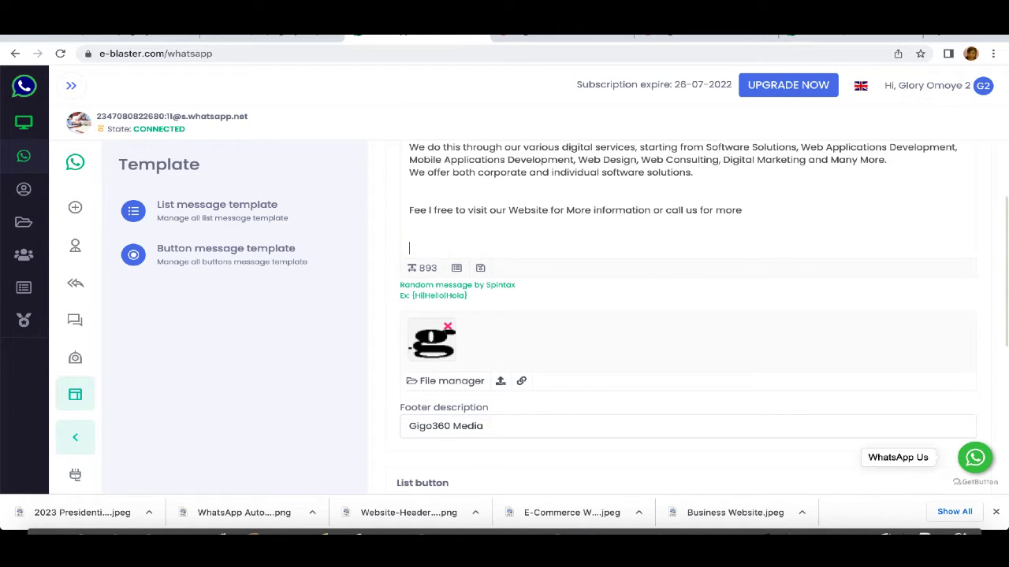
{"action": "key", "text": "BackSpace"}
{"action": "key", "text": "BackSpace"}
{"action": "key", "text": "BackSpace"}
{"action": "key", "text": "BackSpace"}
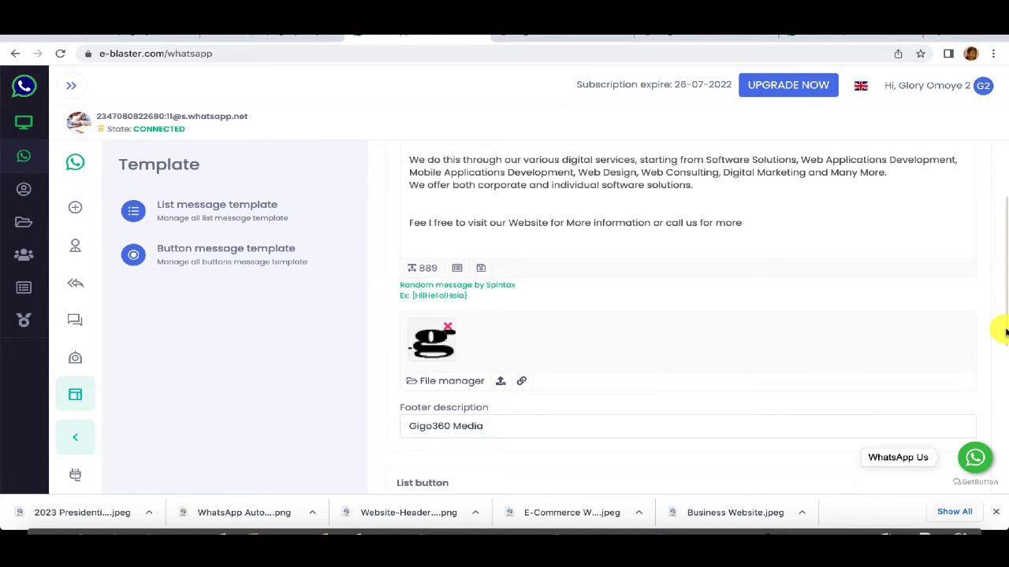
Step: Add a second, empty button option beneath the 'Call Us For More' call button
{"action": "left_click_drag", "start_coordinate": [1005, 332], "coordinate": [1002, 482]}
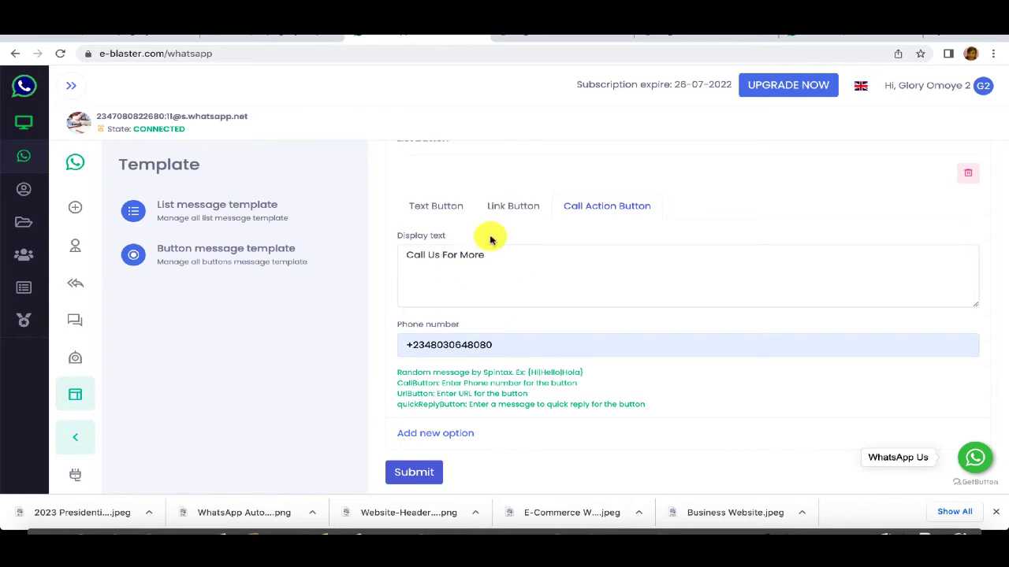
{"action": "left_click", "coordinate": [429, 435]}
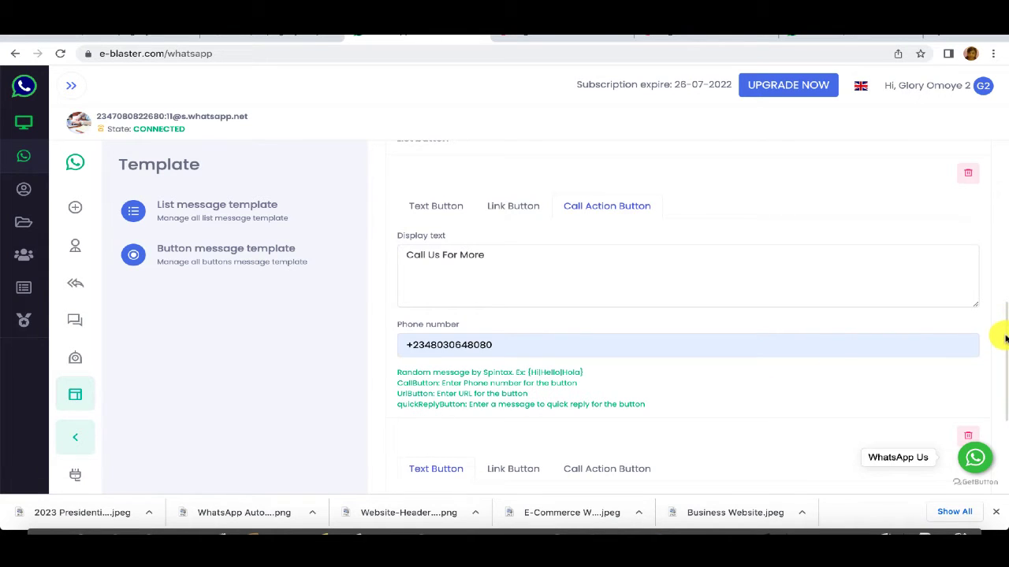
{"action": "left_click_drag", "start_coordinate": [1005, 347], "coordinate": [999, 418]}
{"action": "left_click", "coordinate": [438, 308]}
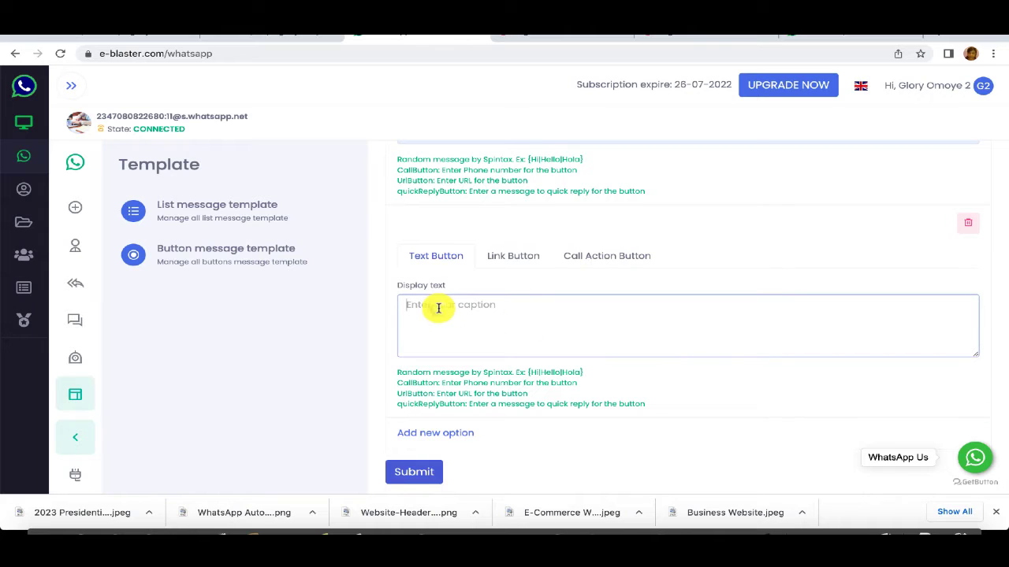
{"action": "type", "text": "Visit Our Website"}
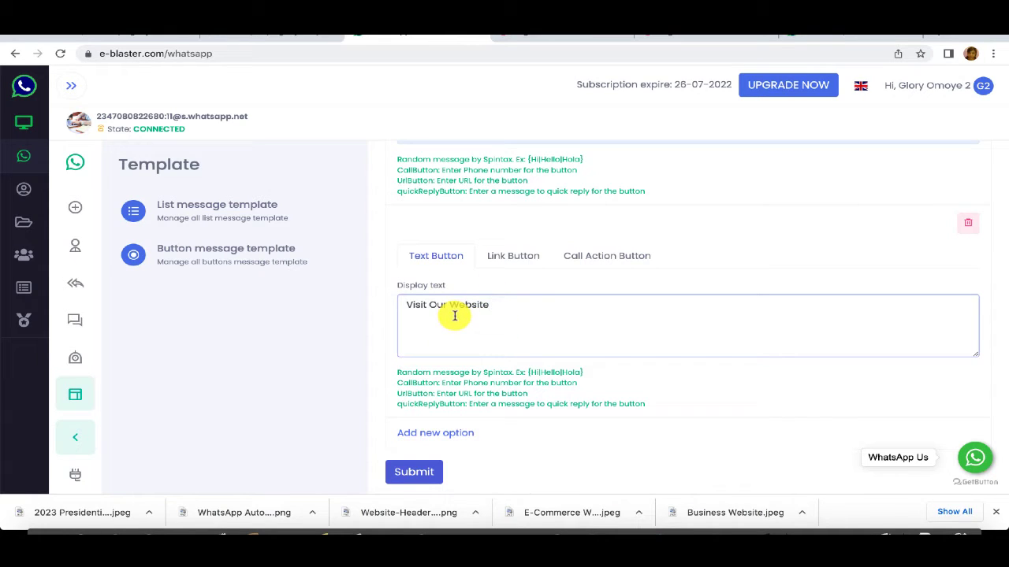
{"action": "left_click", "coordinate": [496, 259]}
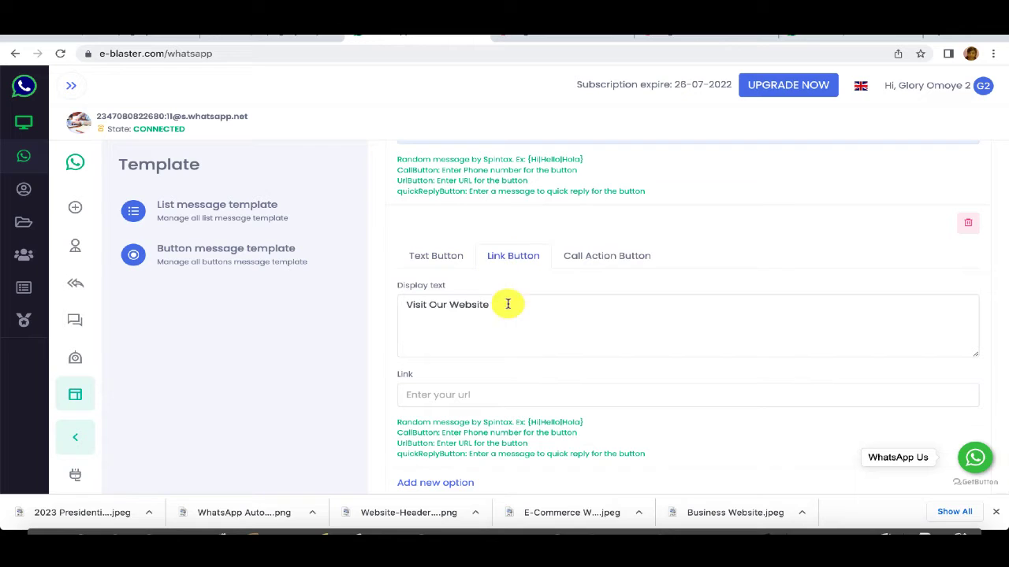
{"action": "left_click", "coordinate": [437, 398]}
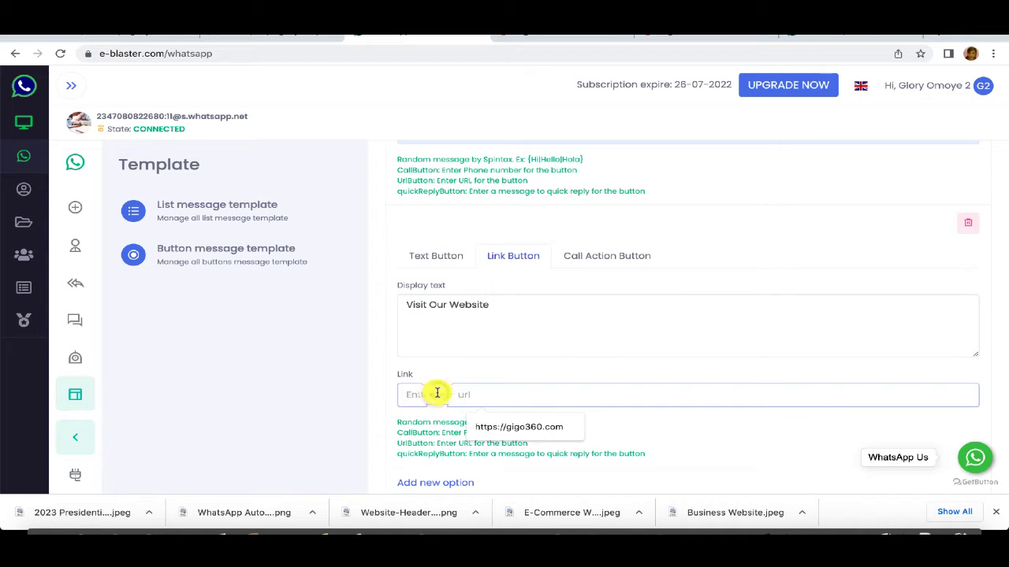
{"action": "left_click", "coordinate": [510, 429]}
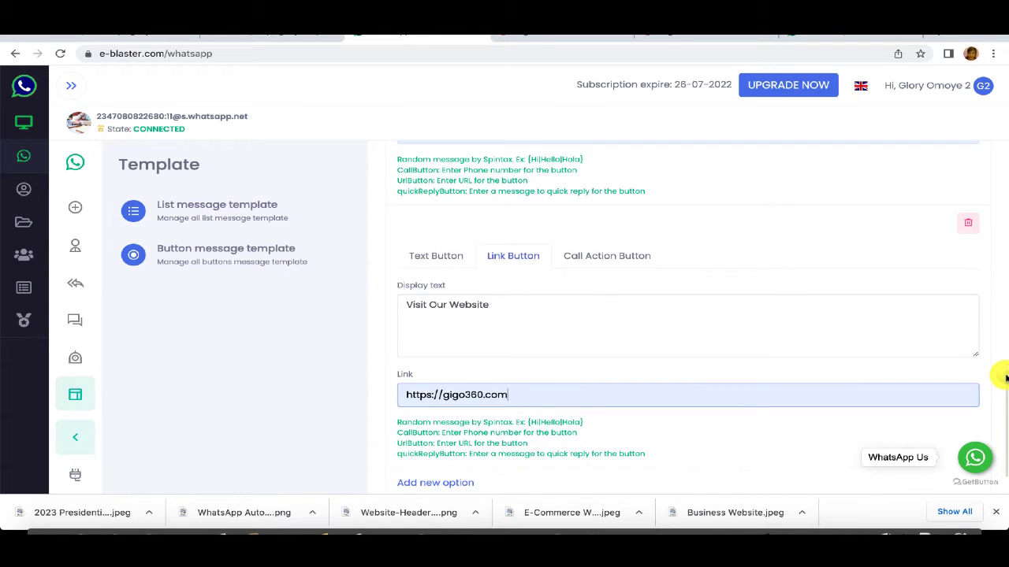
{"action": "scroll", "coordinate": [1005, 379], "scroll_direction": "down", "scroll_amount": 1}
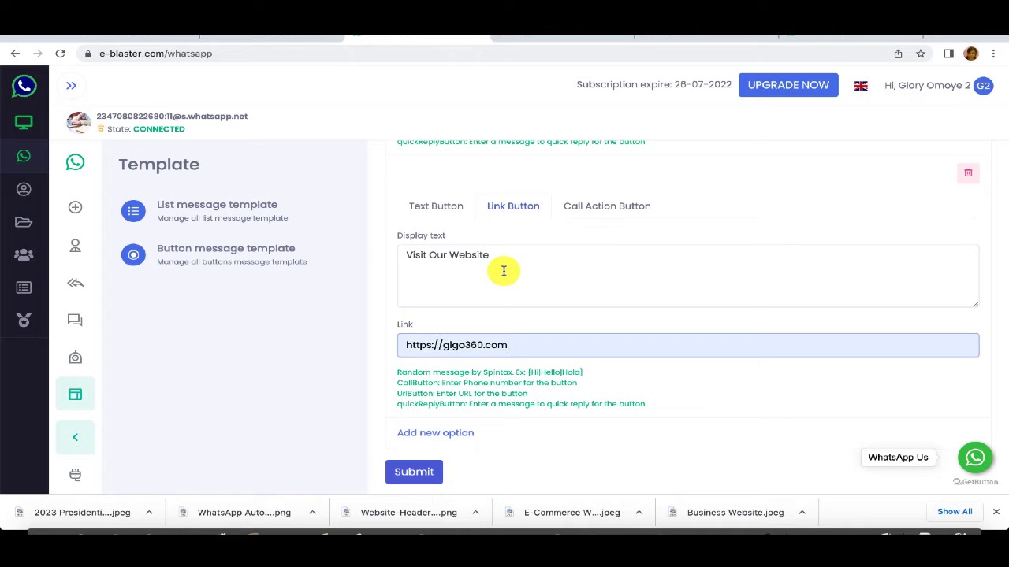
Step: Add a third button option and enter 'See Our Services' as its display text
{"action": "left_click", "coordinate": [435, 434]}
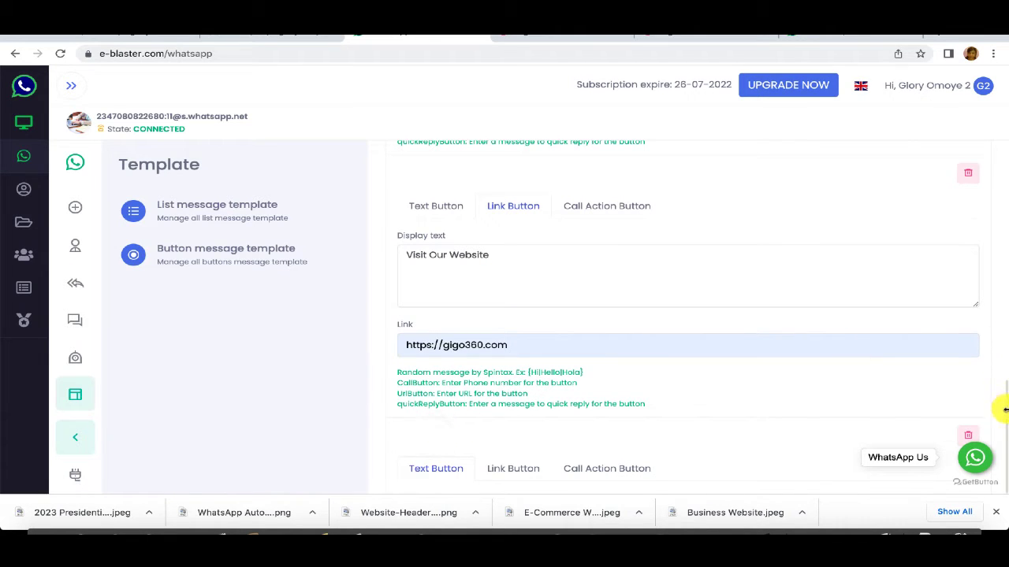
{"action": "left_click_drag", "start_coordinate": [1007, 417], "coordinate": [1001, 470]}
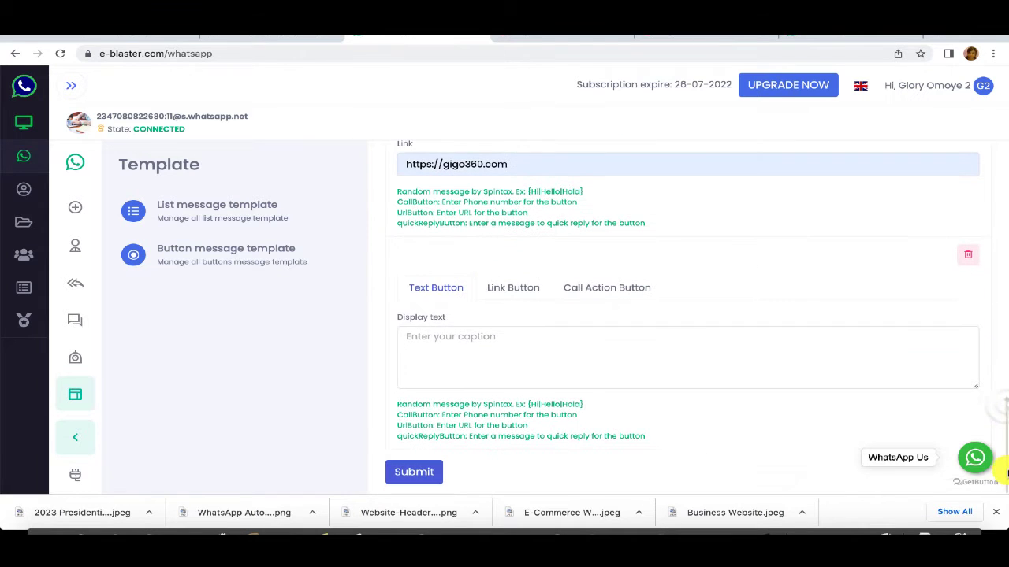
{"action": "left_click", "coordinate": [534, 341]}
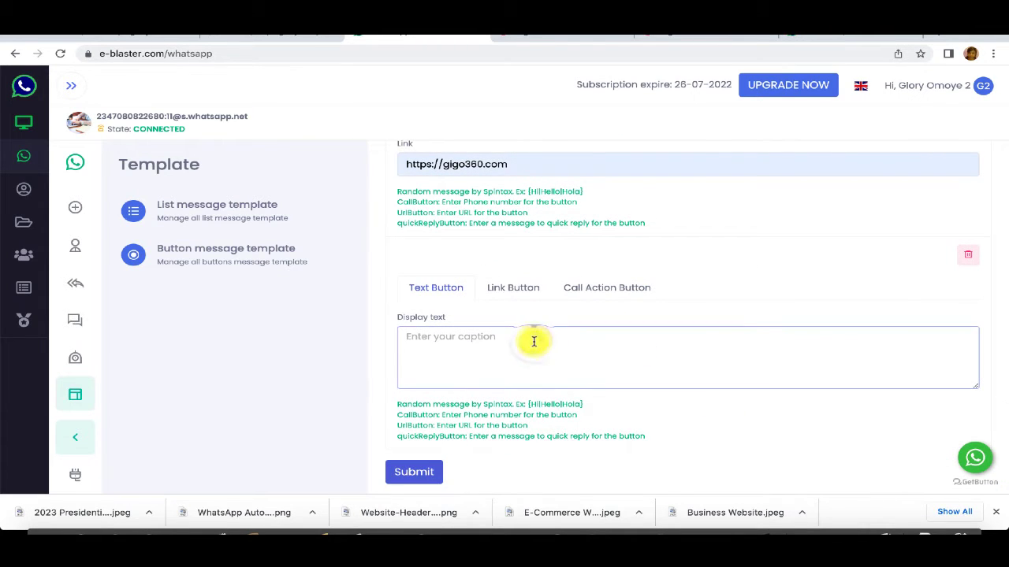
{"action": "type", "text": "See Our Services"}
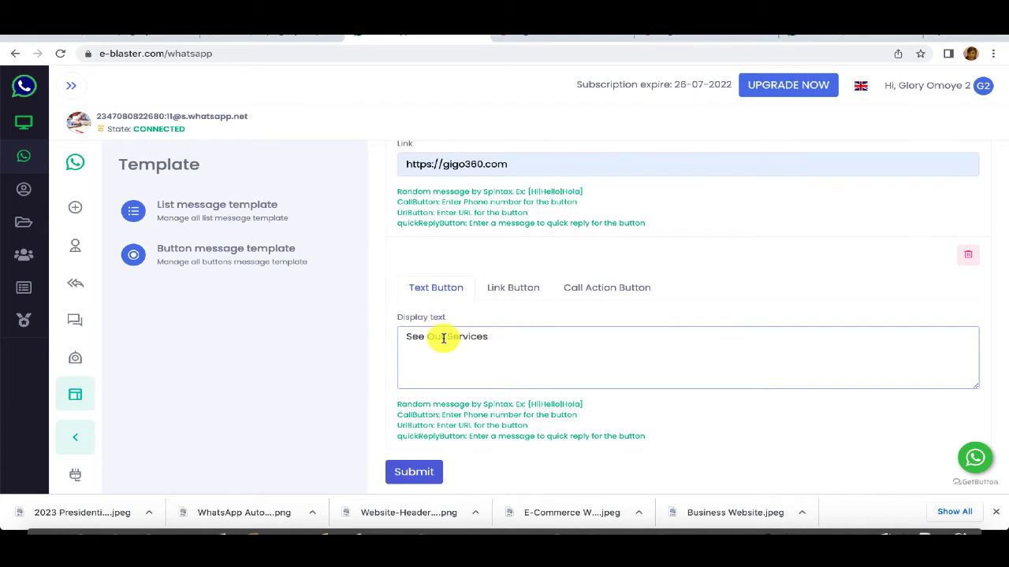
Step: Submit the button template, then reopen 'Gigo360 Media Welcome Message' from the button message templates for editing
{"action": "left_click", "coordinate": [414, 475]}
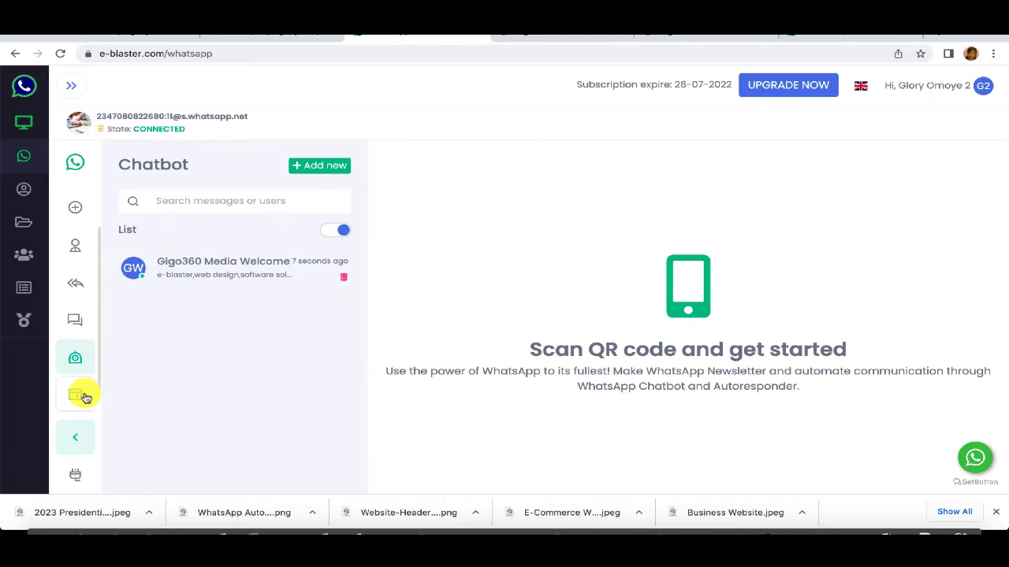
{"action": "left_click", "coordinate": [84, 396]}
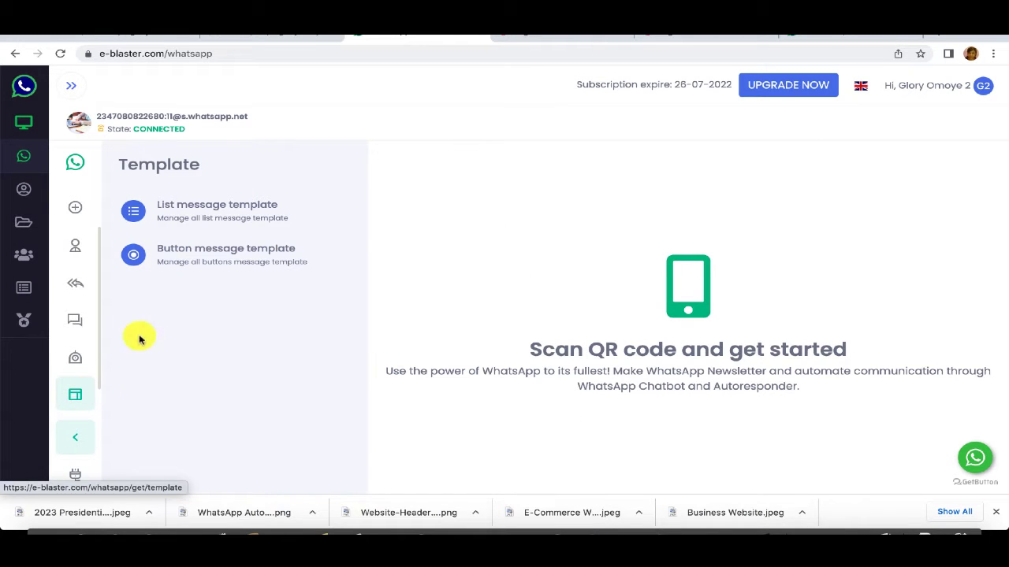
{"action": "left_click", "coordinate": [201, 252]}
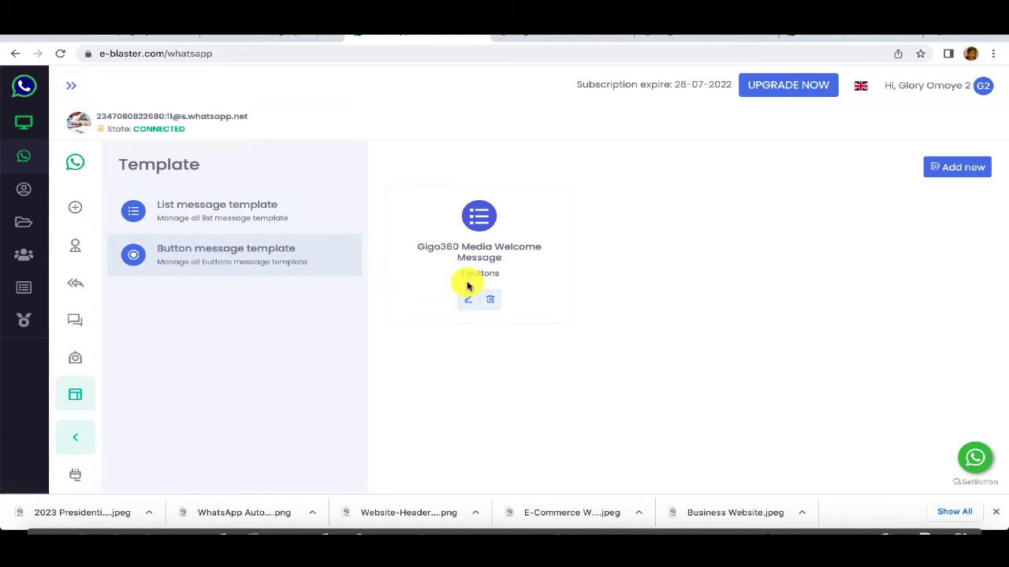
{"action": "left_click", "coordinate": [467, 302]}
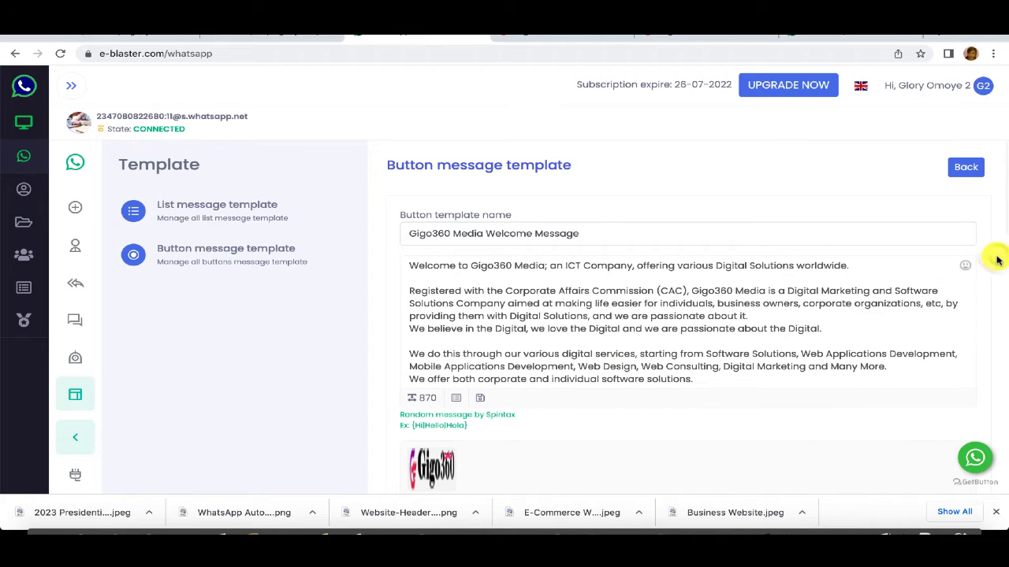
{"action": "scroll", "coordinate": [997, 260], "scroll_direction": "down", "scroll_amount": 3}
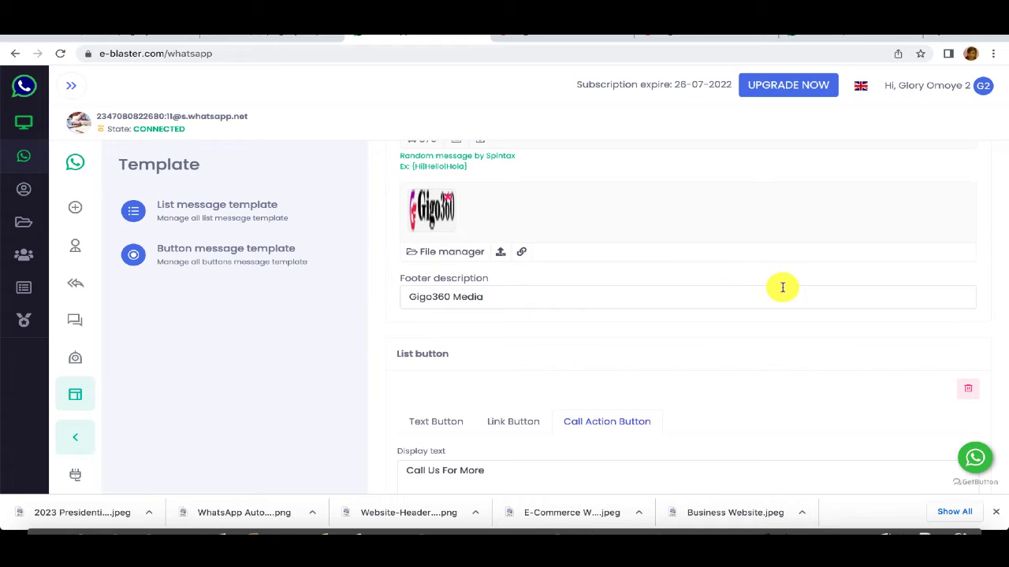
{"action": "scroll", "coordinate": [1002, 315], "scroll_direction": "down", "scroll_amount": 6}
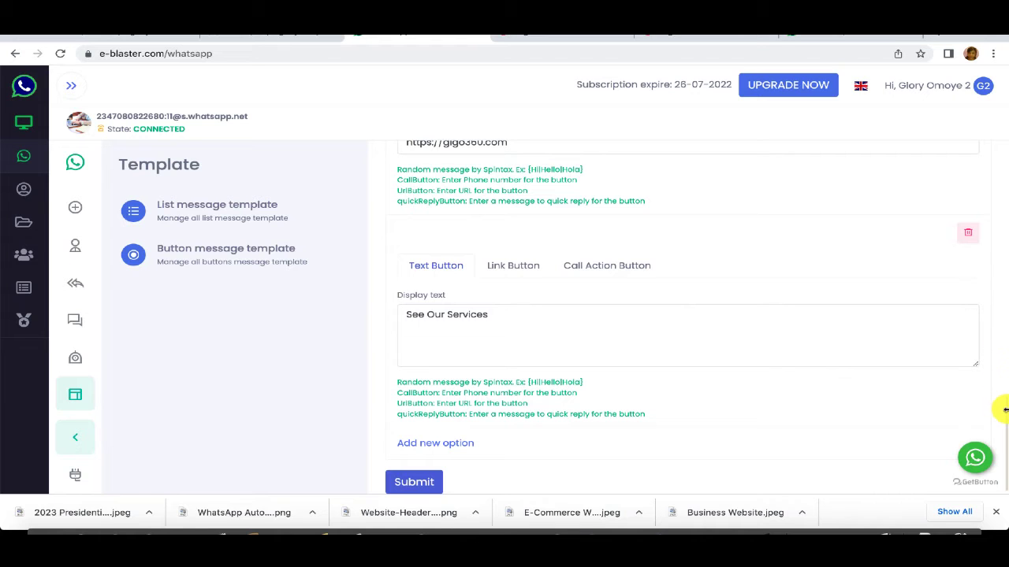
{"action": "mouse_move", "coordinate": [1005, 409]}
{"action": "left_mouse_down"}
{"action": "mouse_move", "coordinate": [1000, 321]}
{"action": "mouse_move", "coordinate": [1005, 405]}
{"action": "left_mouse_up"}
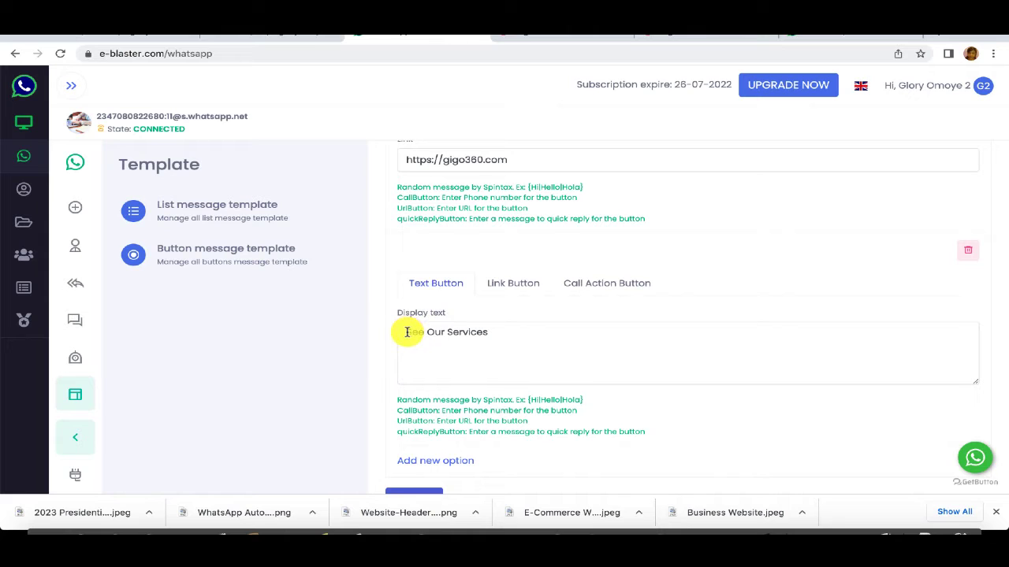
{"action": "left_click_drag", "start_coordinate": [407, 331], "coordinate": [472, 332]}
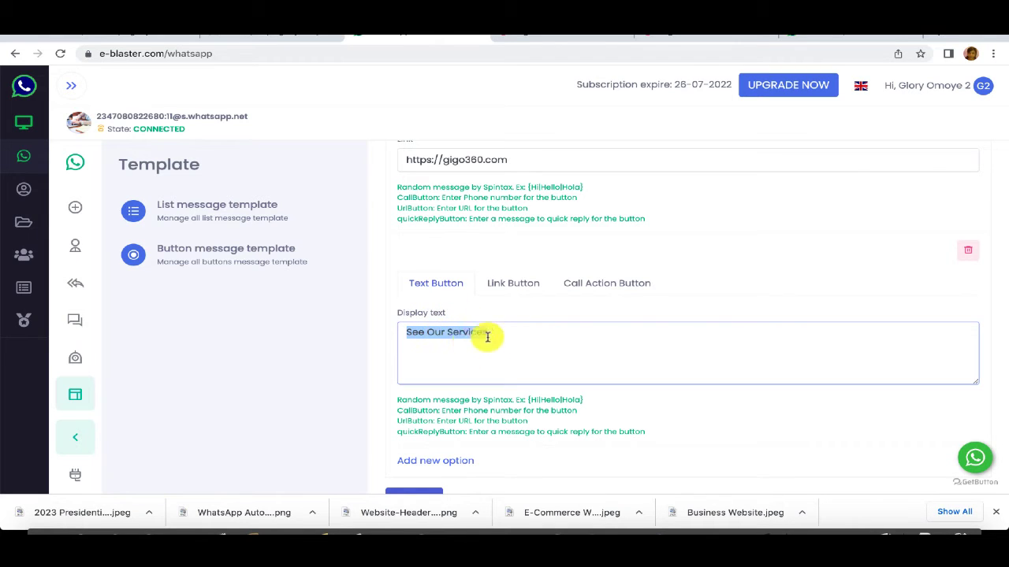
{"action": "left_click", "coordinate": [387, 379]}
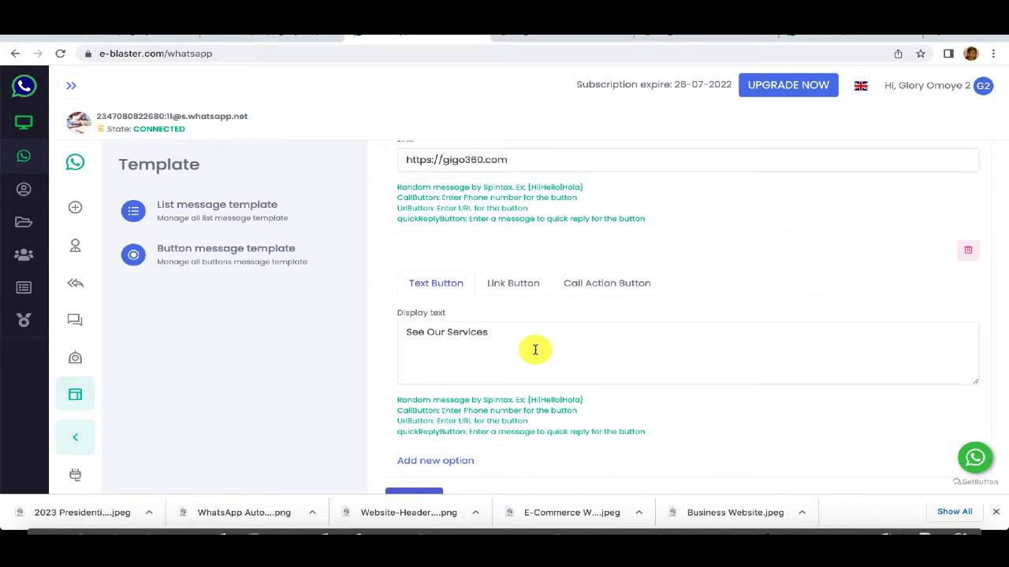
Step: Go to the List message template section and start a new list template
{"action": "left_click", "coordinate": [233, 211]}
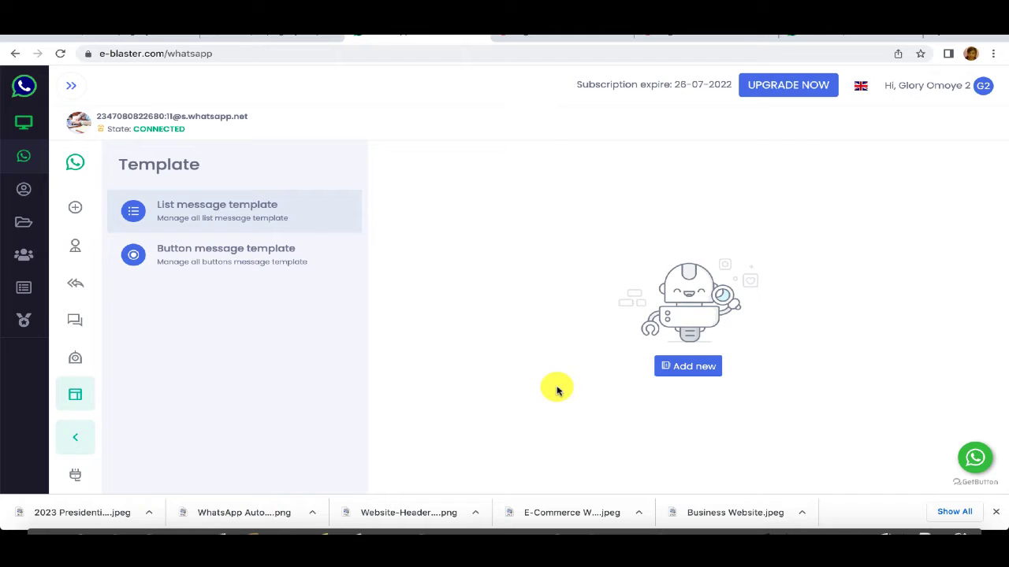
{"action": "left_click", "coordinate": [688, 367]}
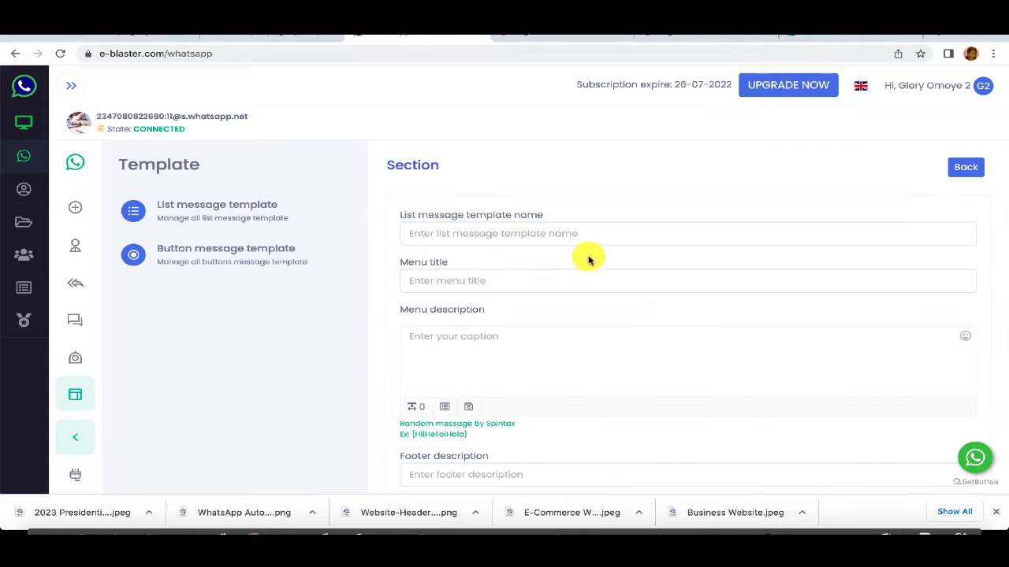
Step: Name the list template 'Gigo36 Media Services' and set the menu title to 'Services Rendered'
{"action": "left_click", "coordinate": [547, 236]}
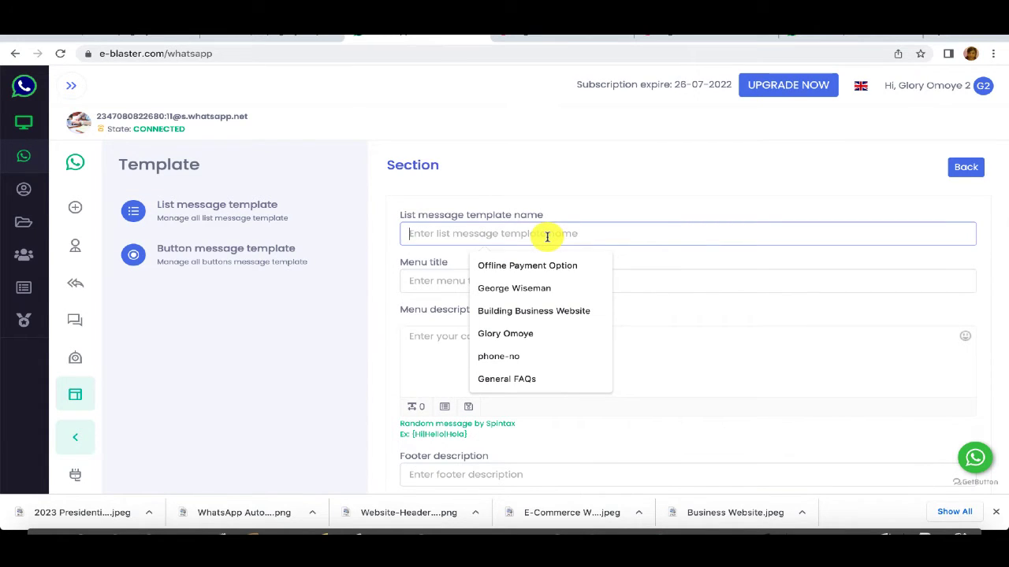
{"action": "type", "text": "G"}
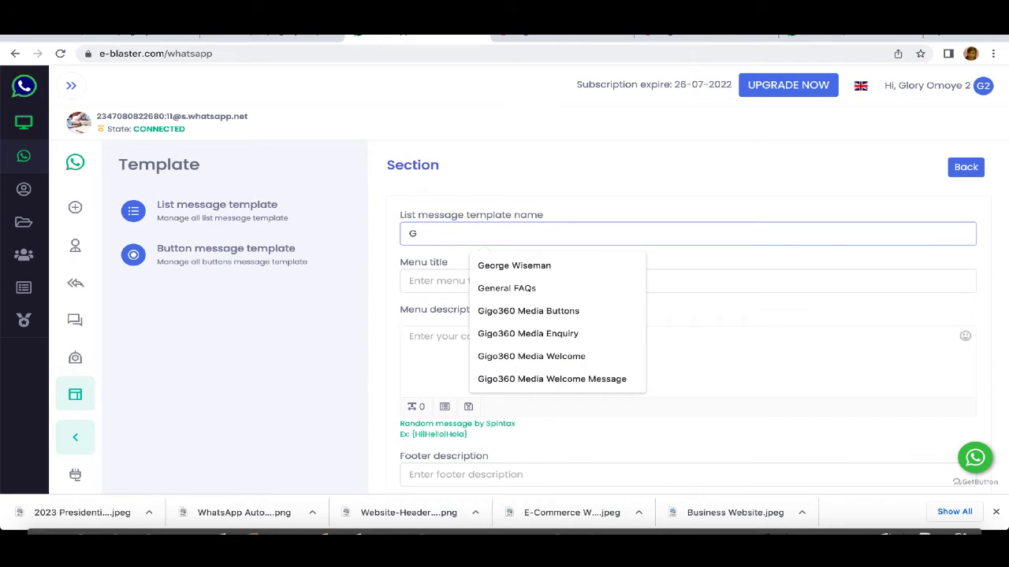
{"action": "type", "text": "igo"}
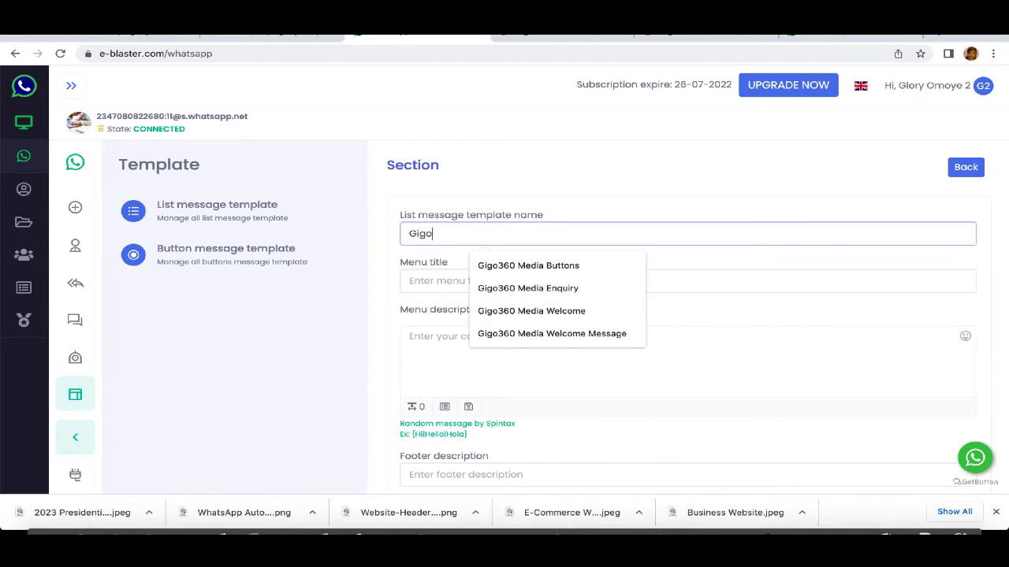
{"action": "type", "text": "36 M"}
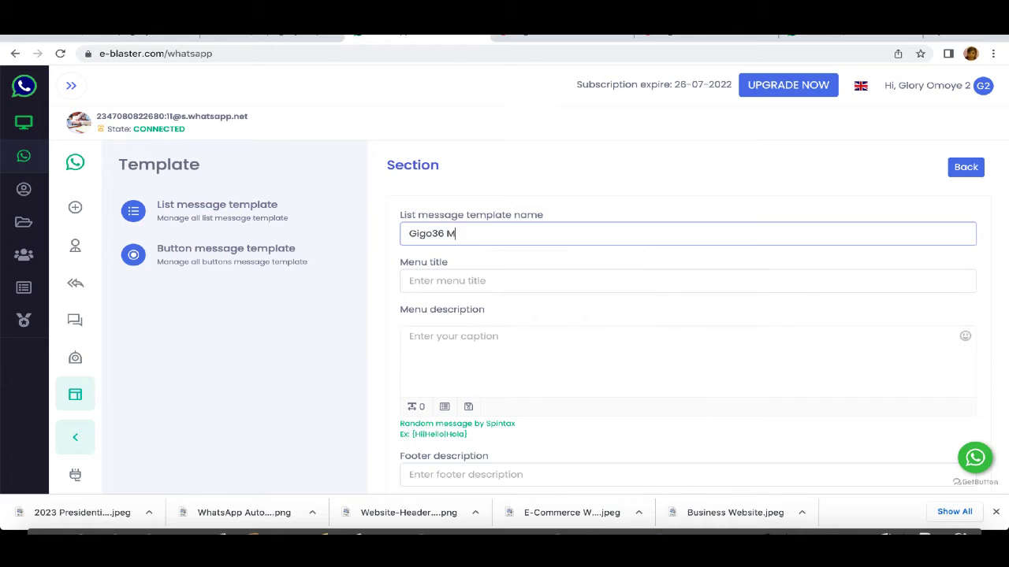
{"action": "type", "text": "edia Services"}
{"action": "left_click", "coordinate": [499, 280]}
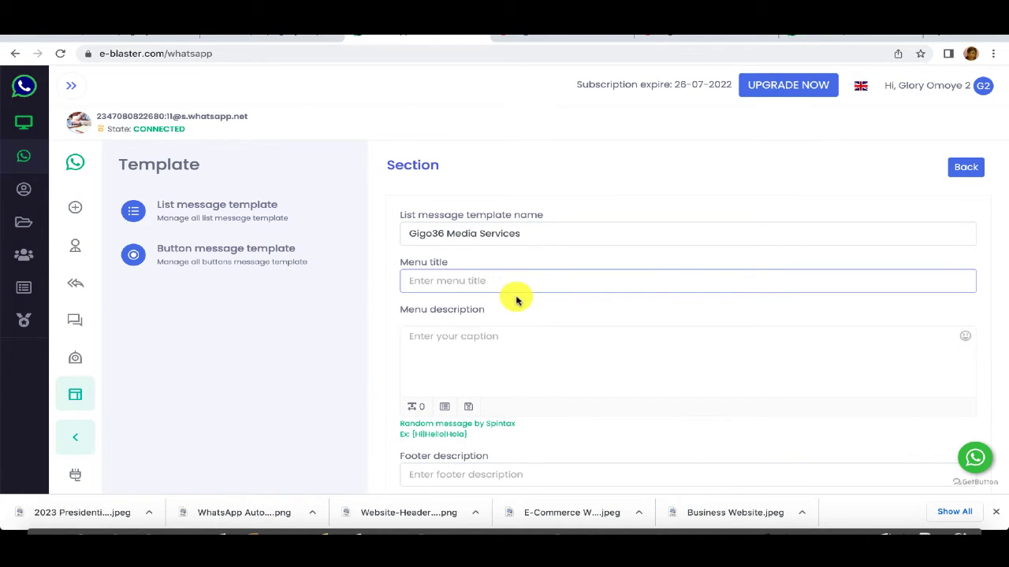
{"action": "type", "text": "Ser"}
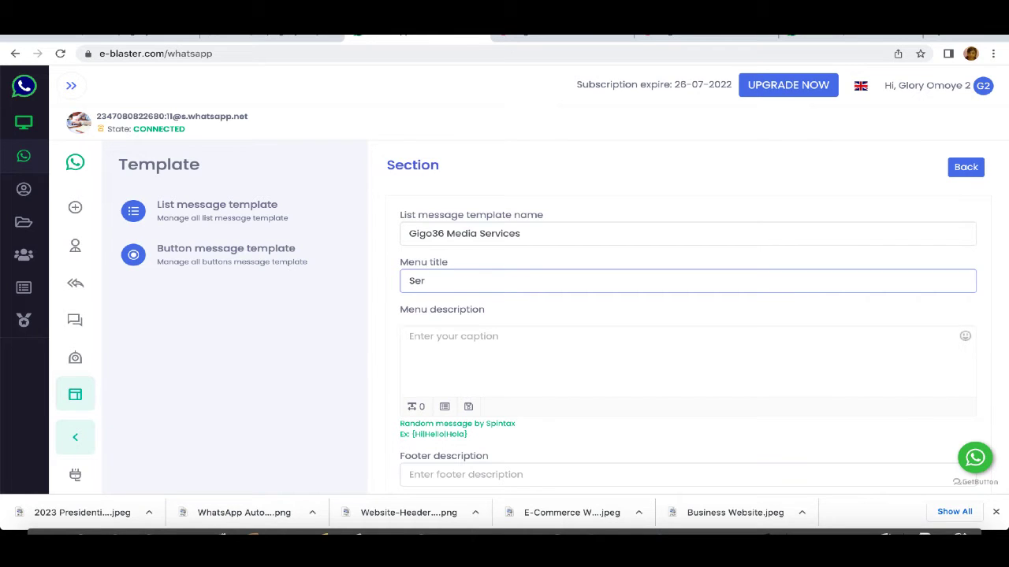
{"action": "type", "text": "vices Redndered"}
{"action": "key", "text": "Tab"}
Step: Paste the services introduction into Menu description and correct the 'pf' typo to 'of'
{"action": "left_click", "coordinate": [465, 342]}
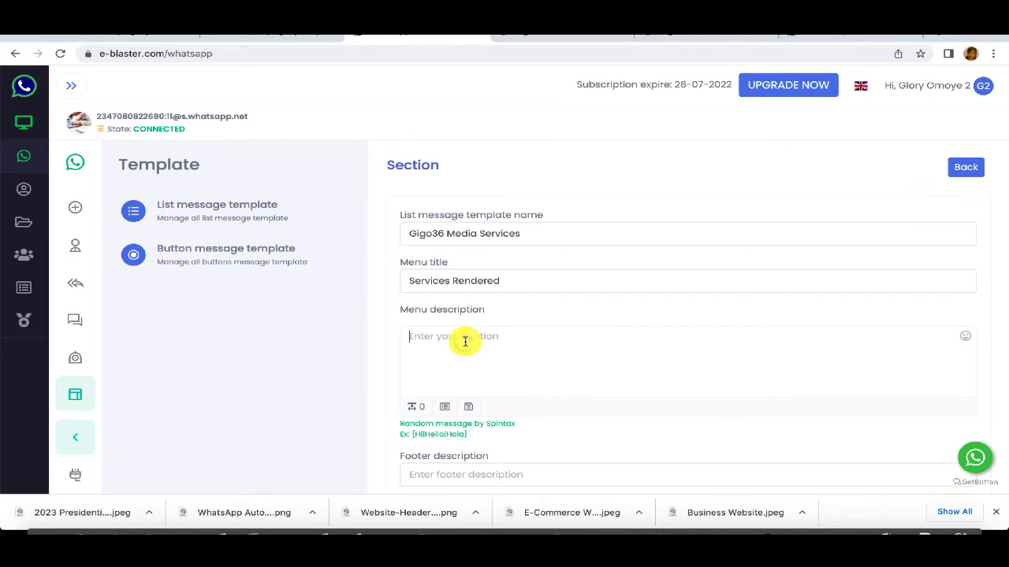
{"action": "type", "text": "Our services cut across a number of Digital & Web Services. Below are a list pf our services."}
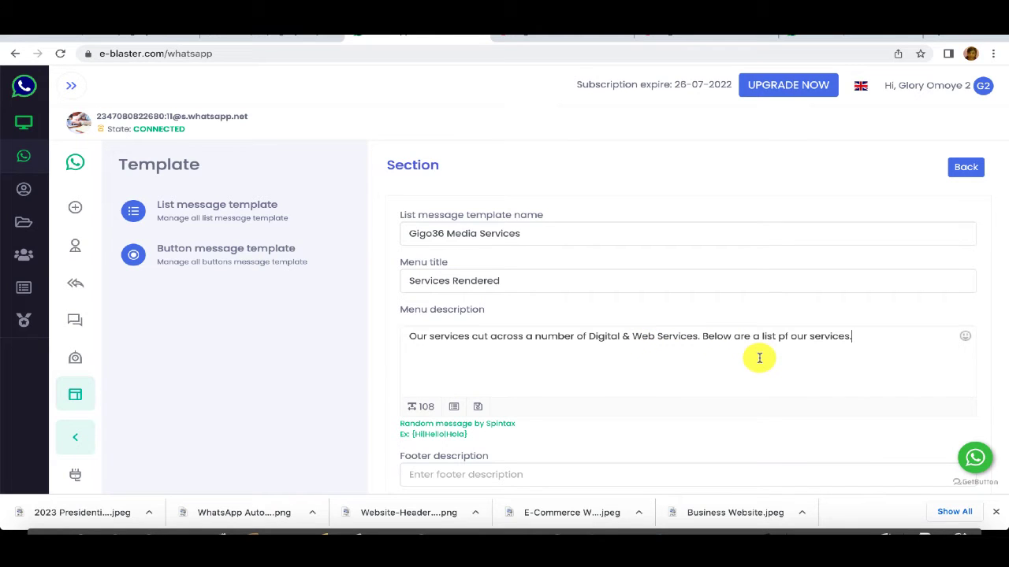
{"action": "left_click", "coordinate": [785, 337]}
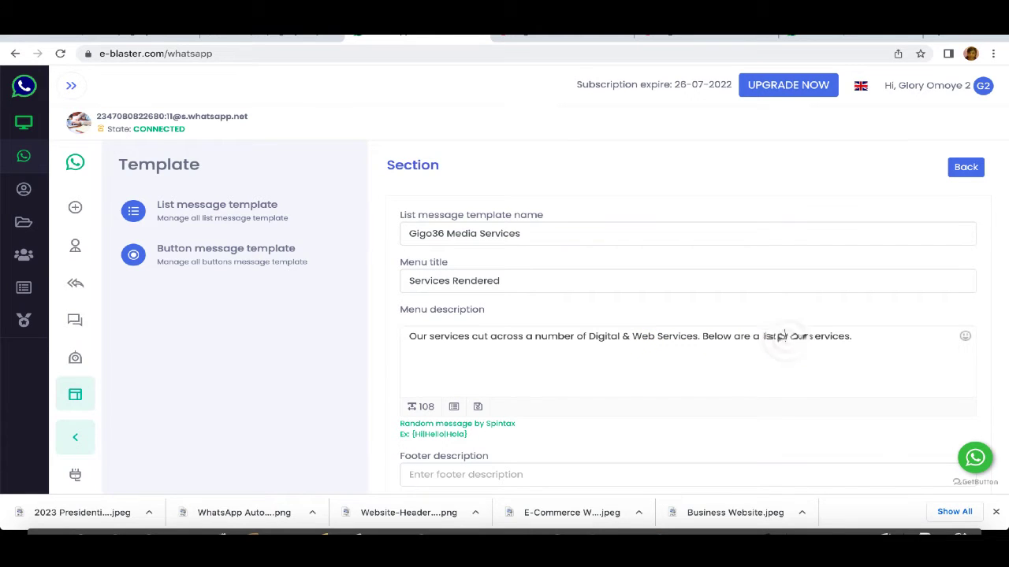
{"action": "key", "text": "BackSpace"}
{"action": "type", "text": "our"}
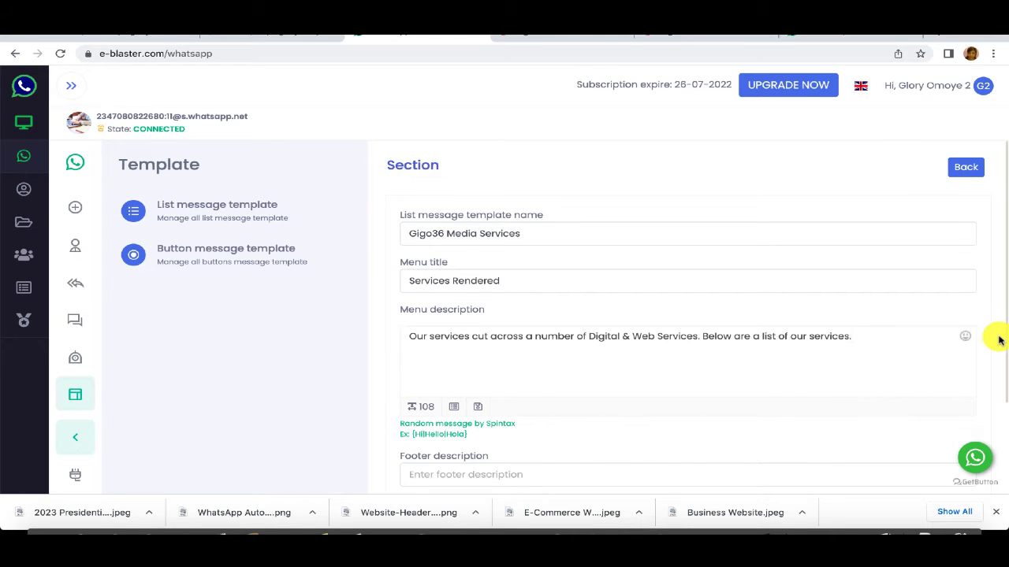
Step: Set the footer description to 'Services at Gigo360 Media' using the suggested entry
{"action": "scroll", "coordinate": [996, 272], "scroll_direction": "down", "scroll_amount": 2}
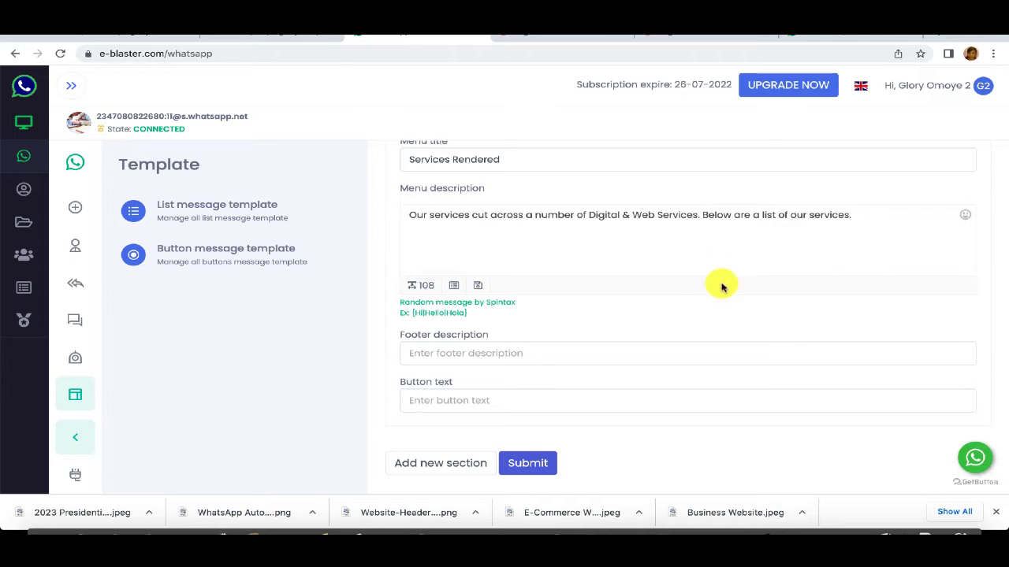
{"action": "left_click", "coordinate": [452, 349]}
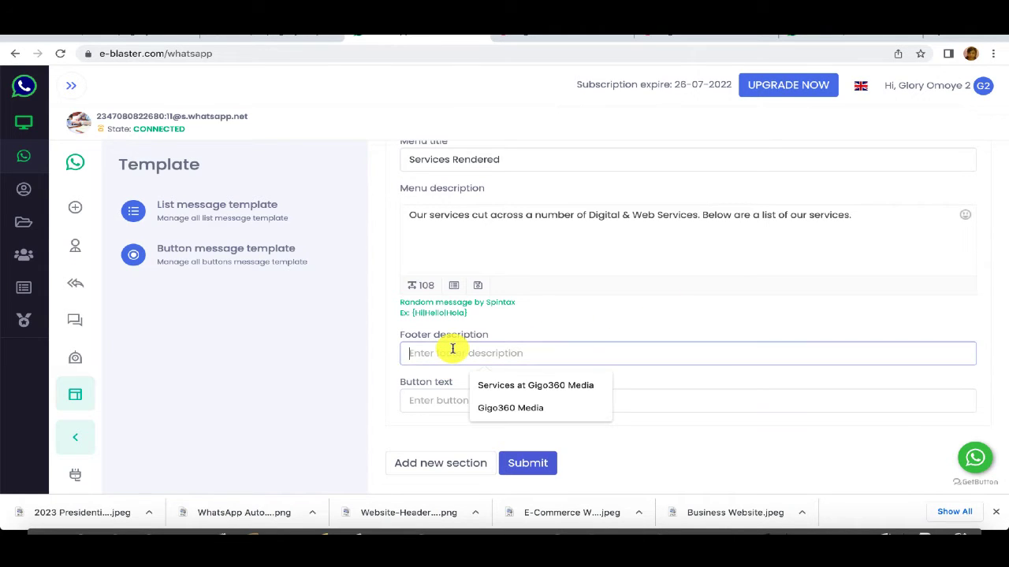
{"action": "left_click", "coordinate": [510, 385]}
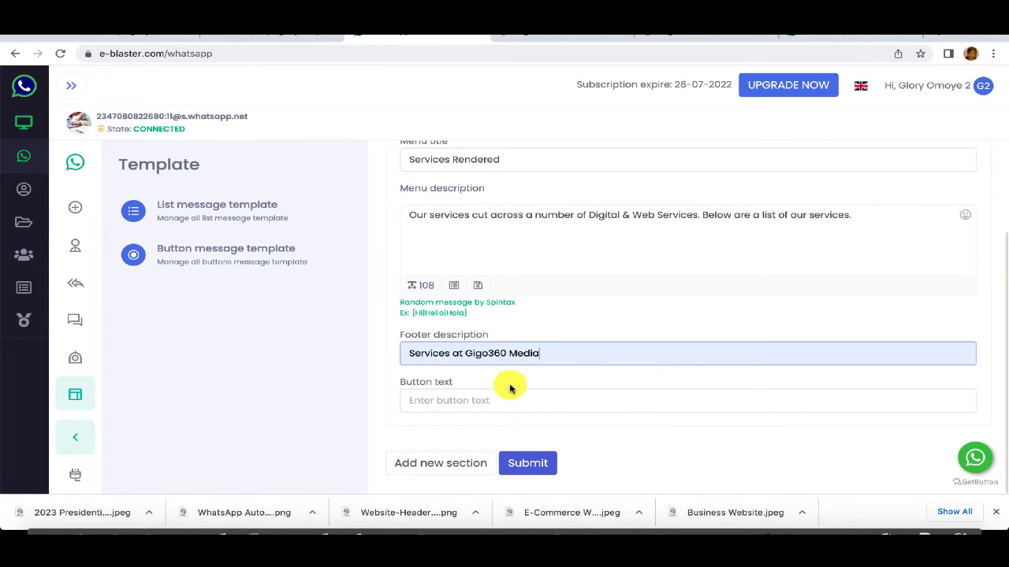
{"action": "left_click", "coordinate": [997, 364]}
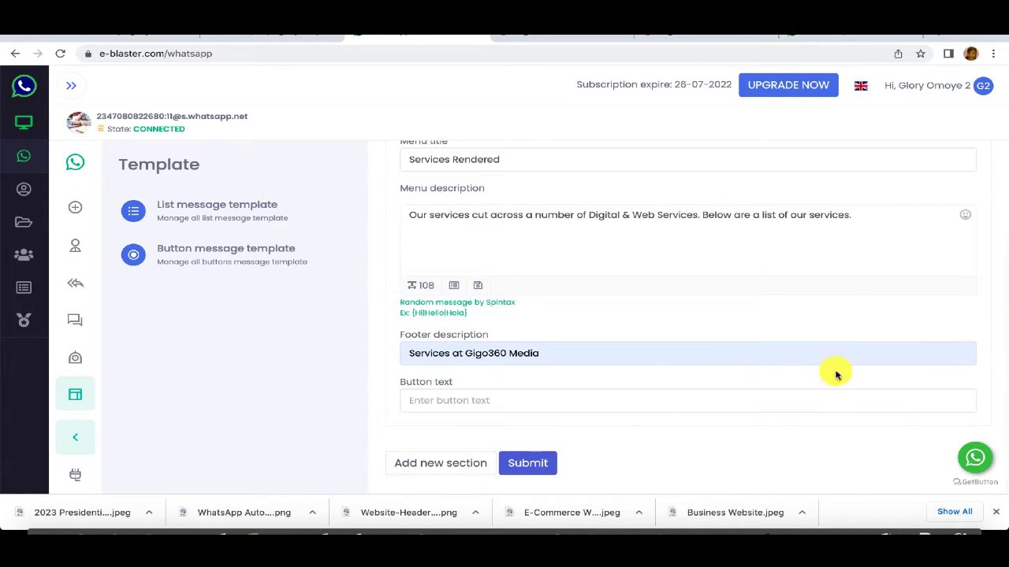
Step: Enter 'A List Of Gigo360 Media Services' as the list template's button text
{"action": "left_click", "coordinate": [446, 399]}
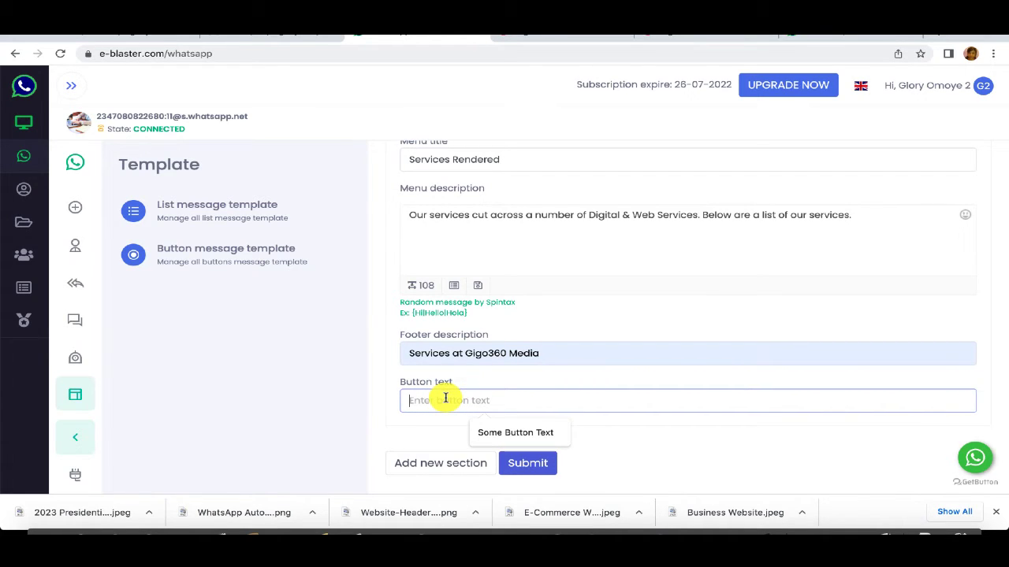
{"action": "type", "text": "L"}
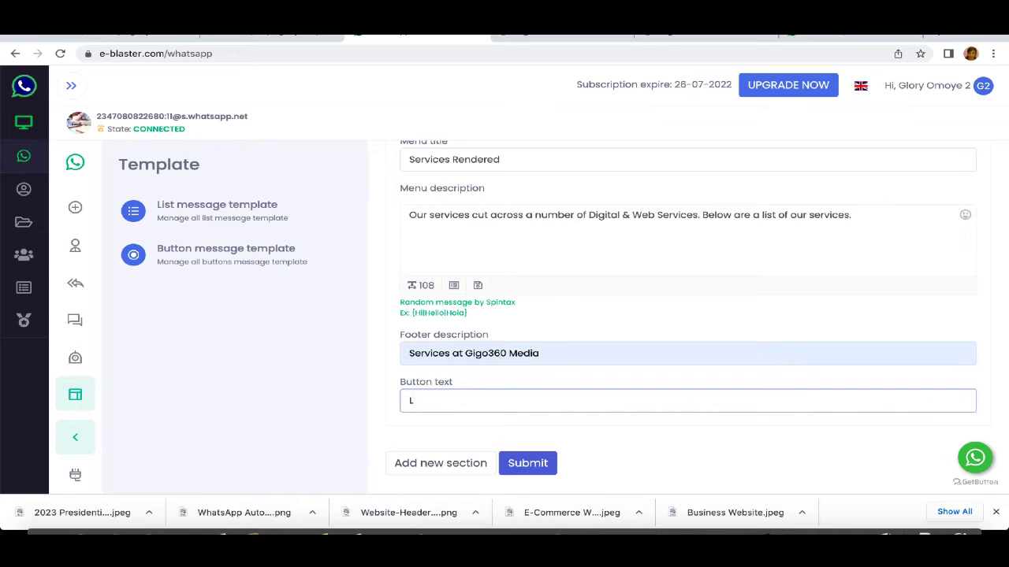
{"action": "type", "text": "ist s"}
{"action": "key", "text": "BackSpace"}
{"action": "key", "text": "BackSpace"}
{"action": "key", "text": "BackSpace"}
{"action": "key", "text": "BackSpace"}
{"action": "key", "text": "BackSpace"}
{"action": "type", "text": "A List Of Gigo"}
{"action": "key", "text": "BackSpace"}
{"action": "key", "text": "BackSpace"}
{"action": "key", "text": "BackSpace"}
{"action": "key", "text": "BackSpace"}
{"action": "type", "text": "Gigo360 Media S"}
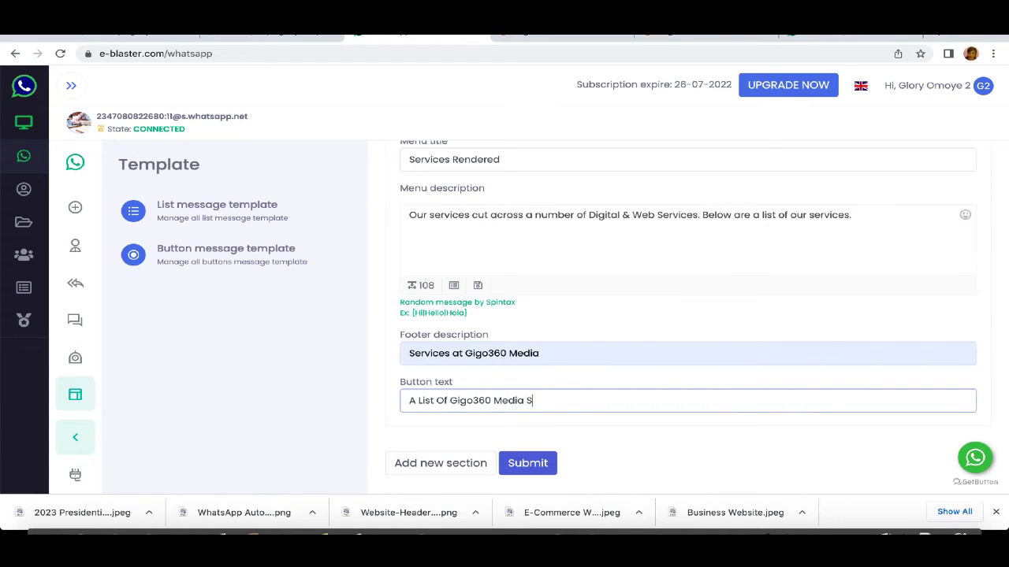
{"action": "type", "text": "ervices"}
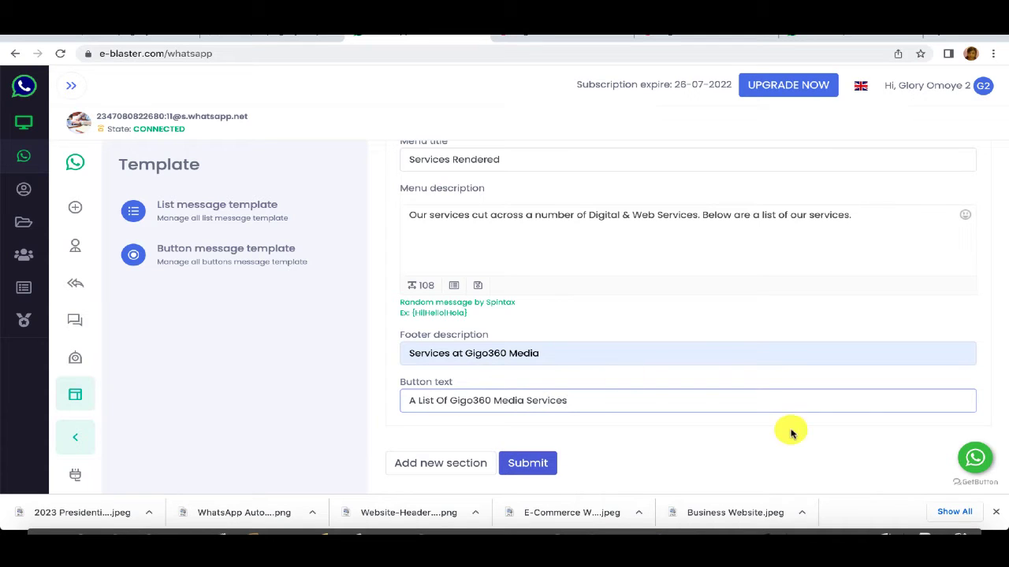
{"action": "left_click", "coordinate": [996, 379]}
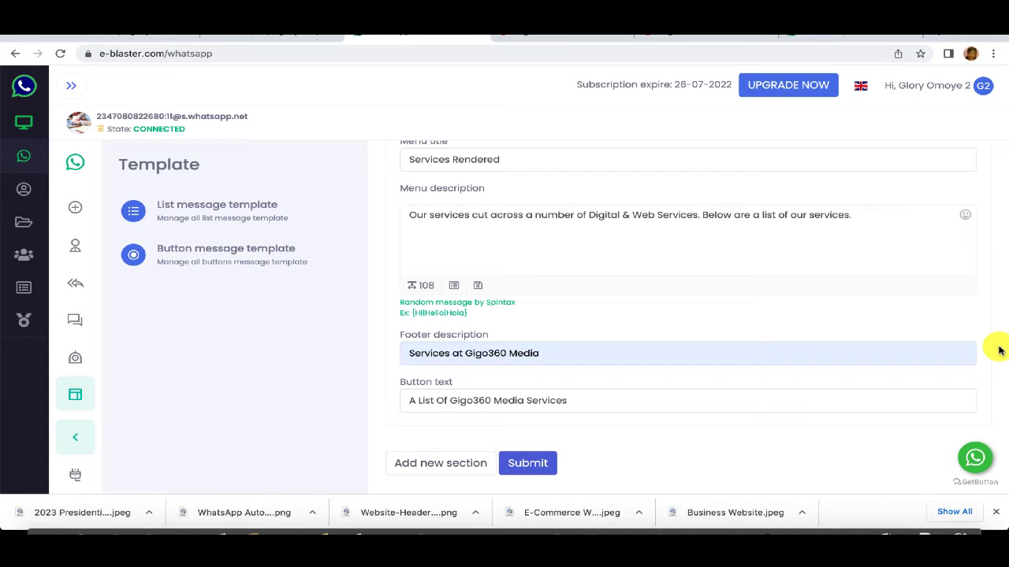
Step: Add a section named 'Various Services at Gigo360 Media' and give it one empty list option
{"action": "left_click", "coordinate": [431, 466]}
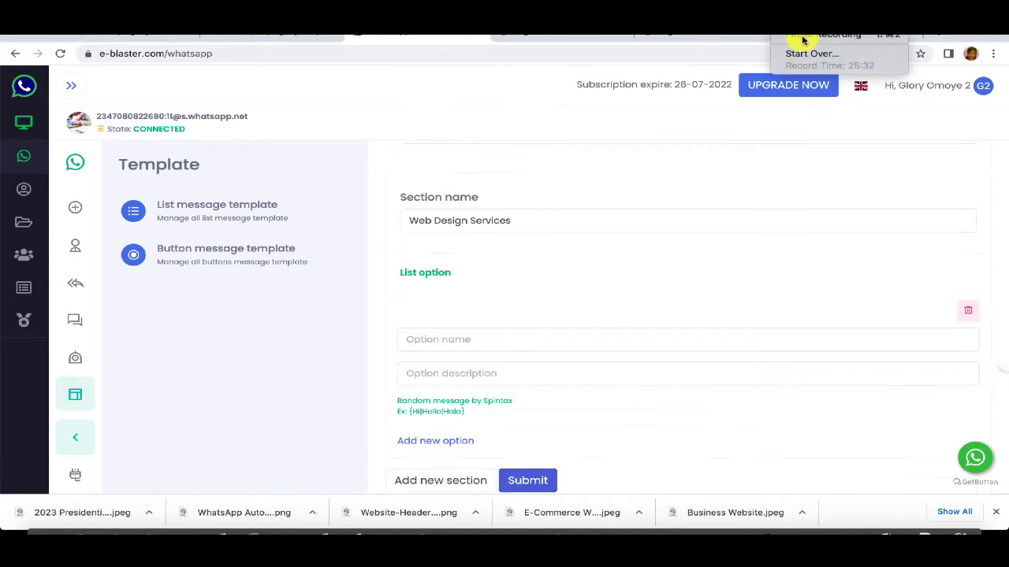
{"action": "scroll", "coordinate": [517, 360], "scroll_direction": "down", "scroll_amount": 2}
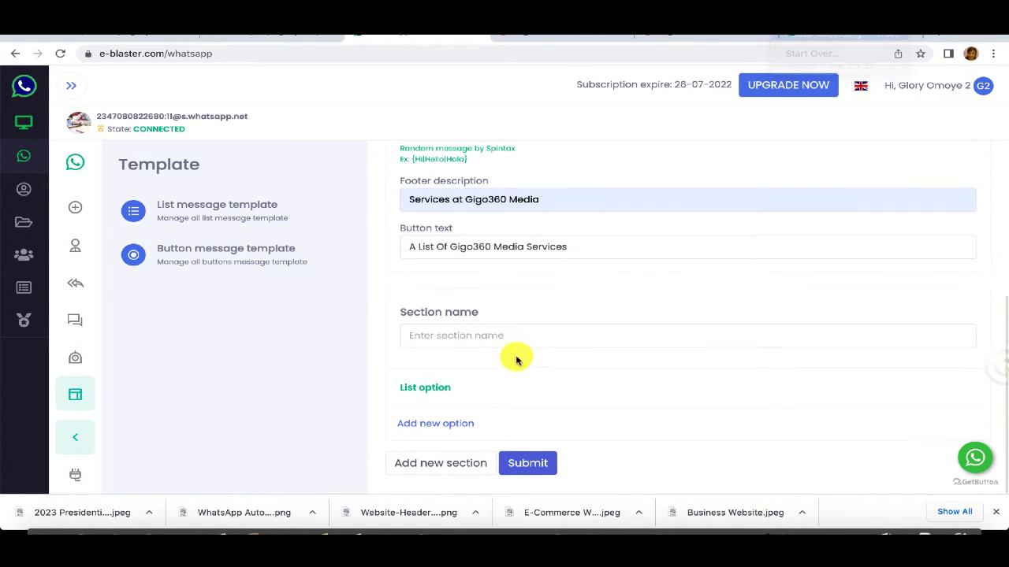
{"action": "left_click", "coordinate": [457, 335]}
{"action": "type", "text": "V"}
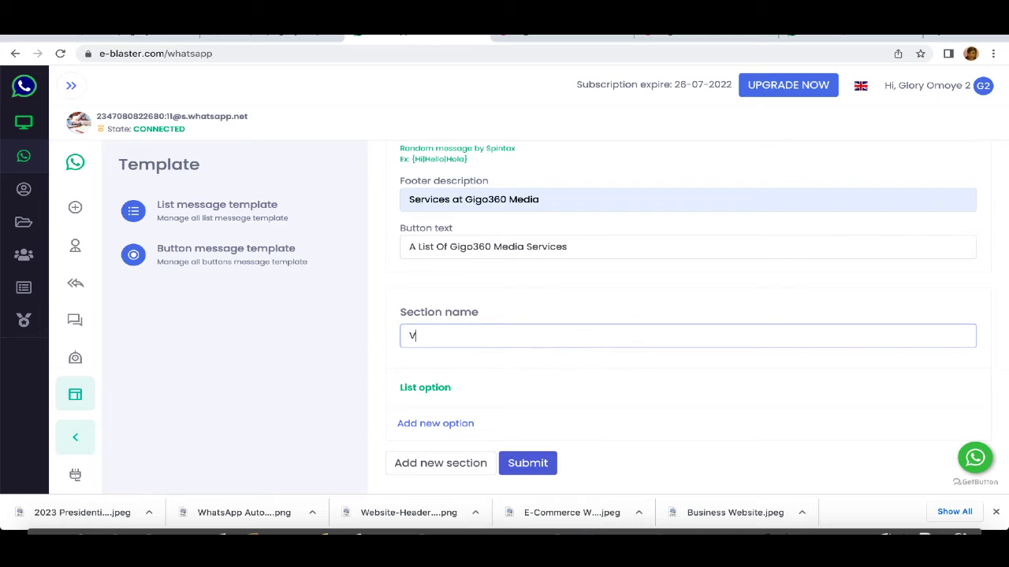
{"action": "type", "text": "arious Services at Gigo3"}
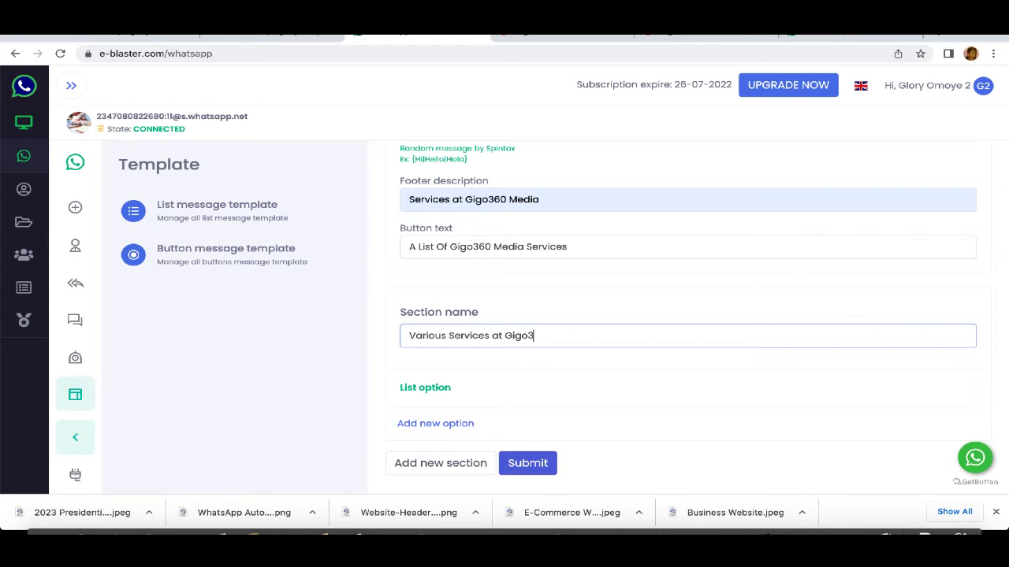
{"action": "type", "text": "60 Media"}
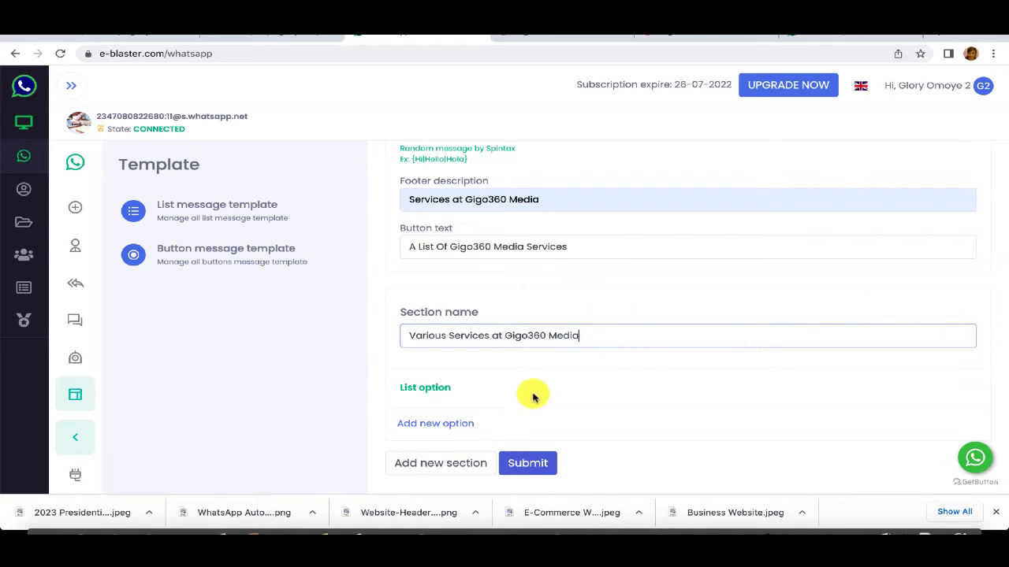
{"action": "left_click", "coordinate": [428, 428]}
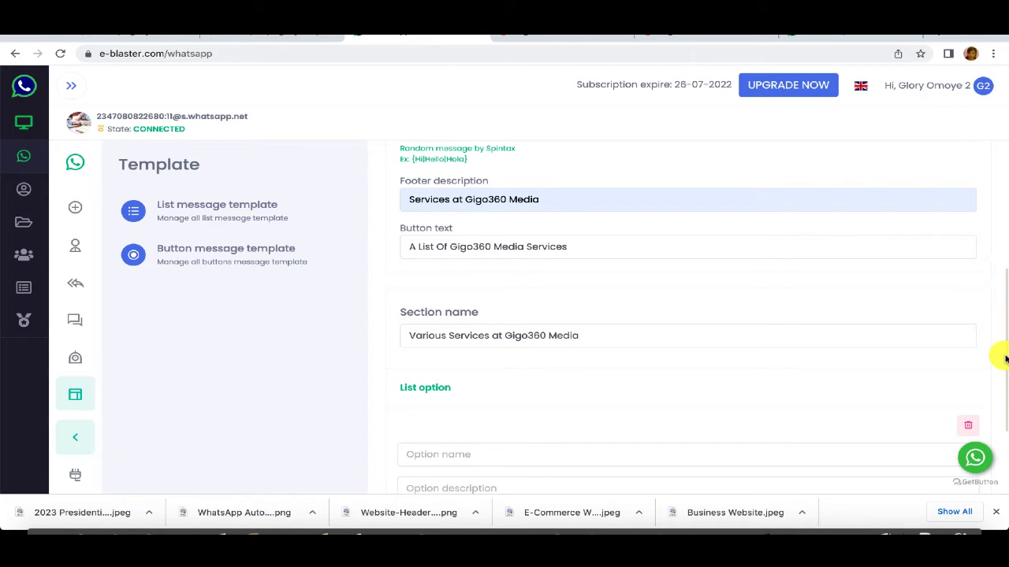
Step: Name the first list option 'Web Design' and paste its blogs-to-e-commerce websites description
{"action": "scroll", "coordinate": [1004, 359], "scroll_direction": "down", "scroll_amount": 3}
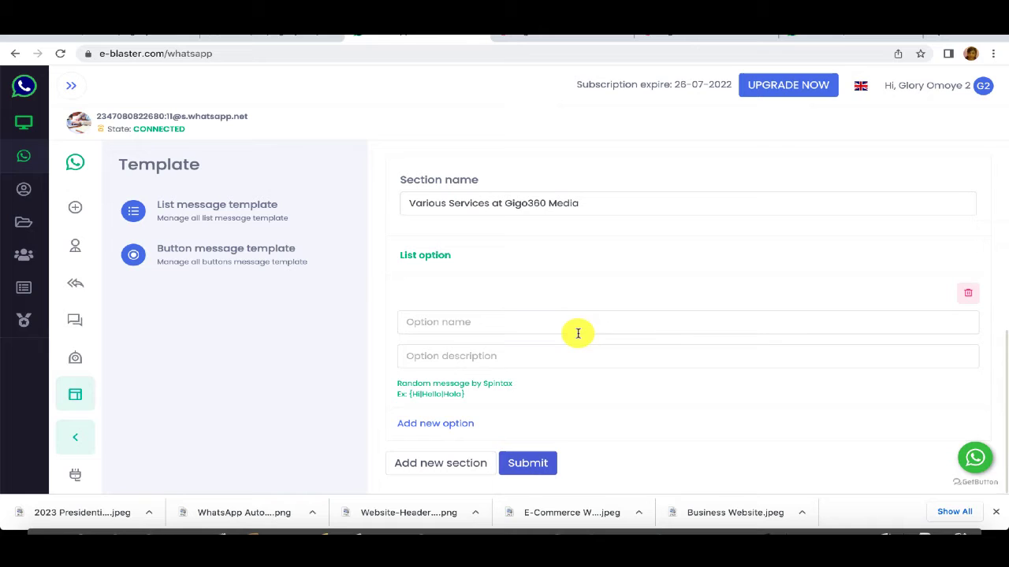
{"action": "left_click", "coordinate": [462, 319]}
{"action": "type", "text": "Web Design Services"}
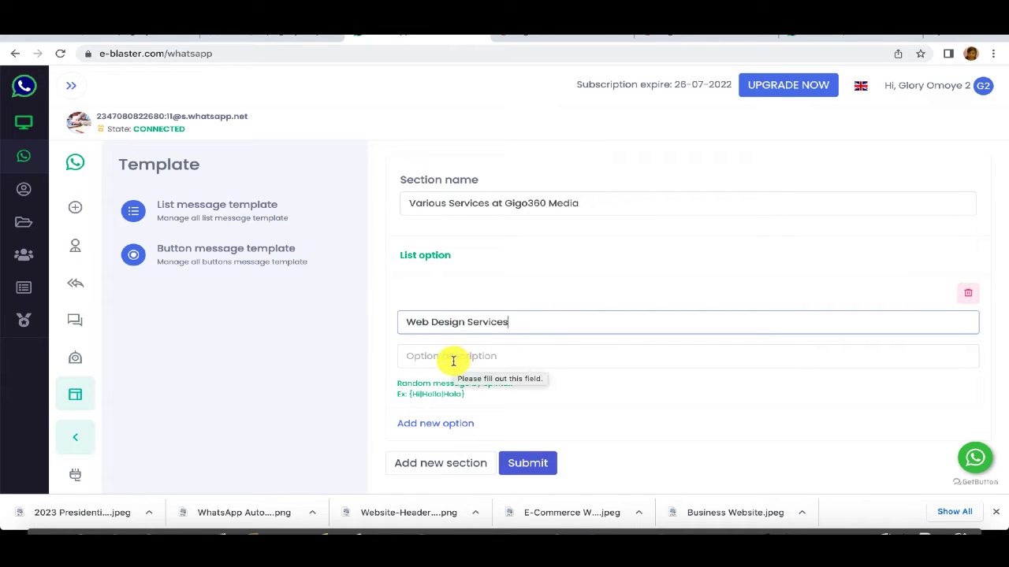
{"action": "left_click", "coordinate": [453, 356]}
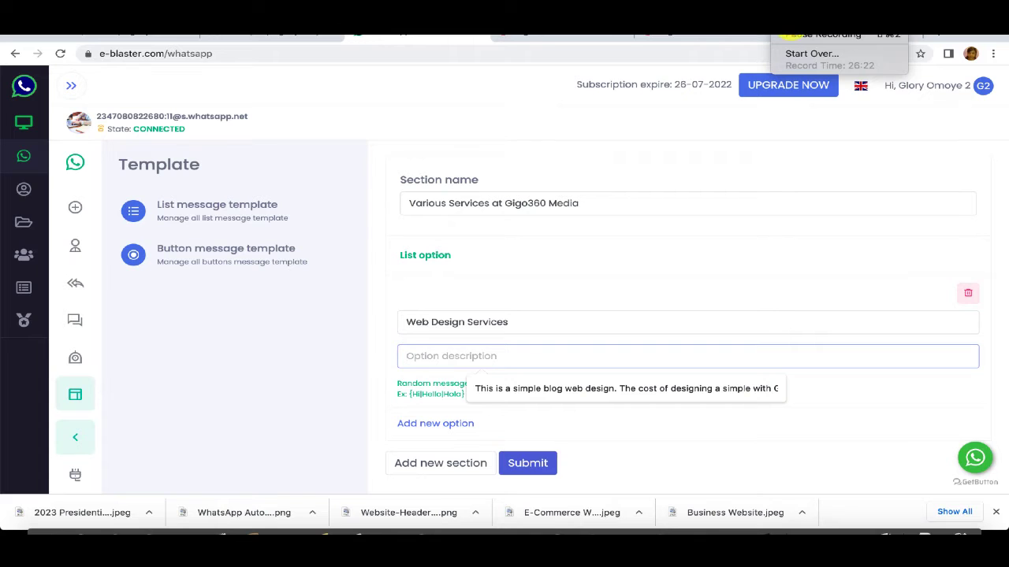
{"action": "left_click", "coordinate": [788, 35]}
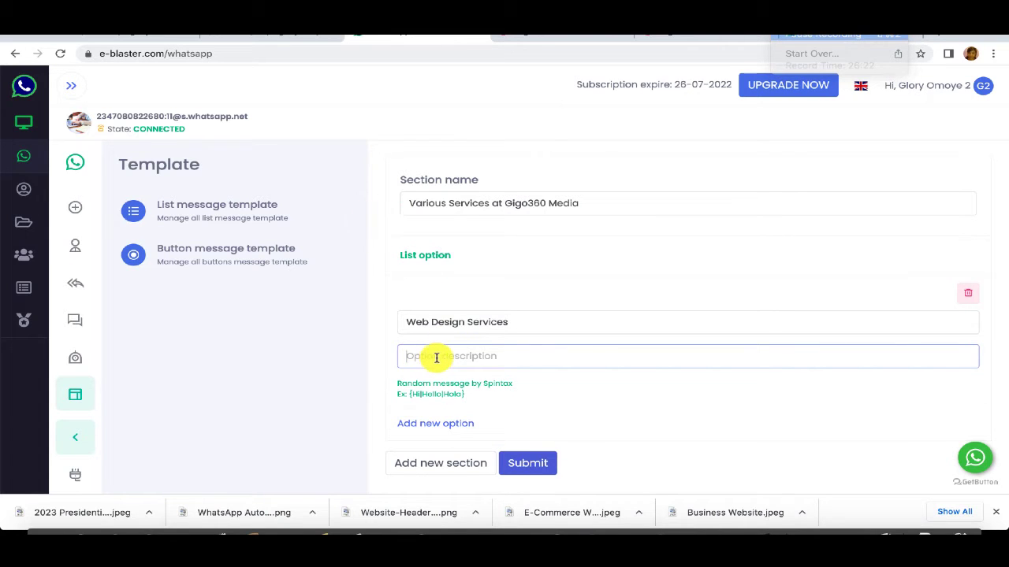
{"action": "key", "text": "ctrl+v"}
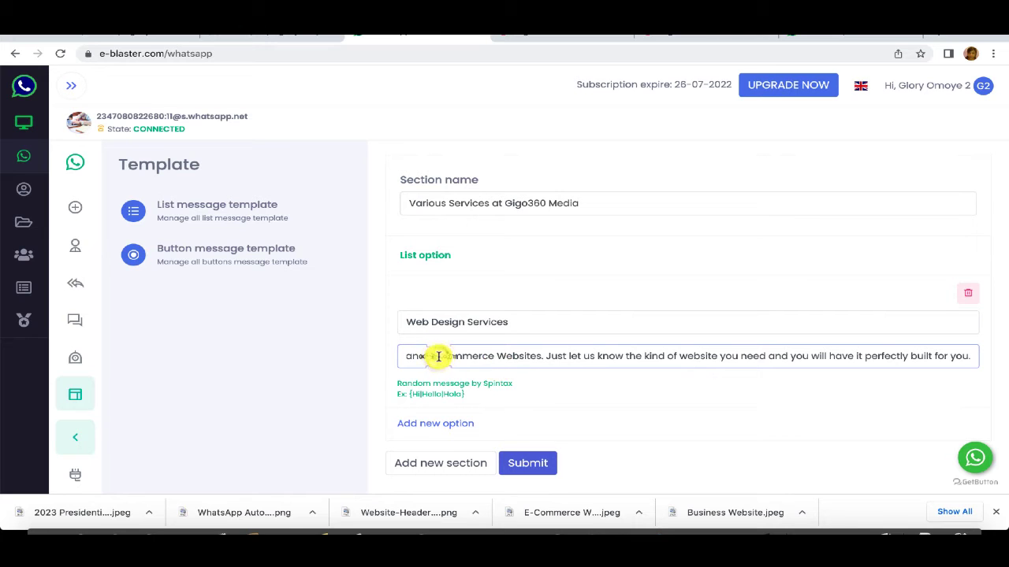
{"action": "key", "text": "Left"}
{"action": "key", "text": "Left"}
{"action": "key", "text": "Left"}
{"action": "key", "text": "Left"}
{"action": "key", "text": "Left"}
{"action": "key", "text": "Left"}
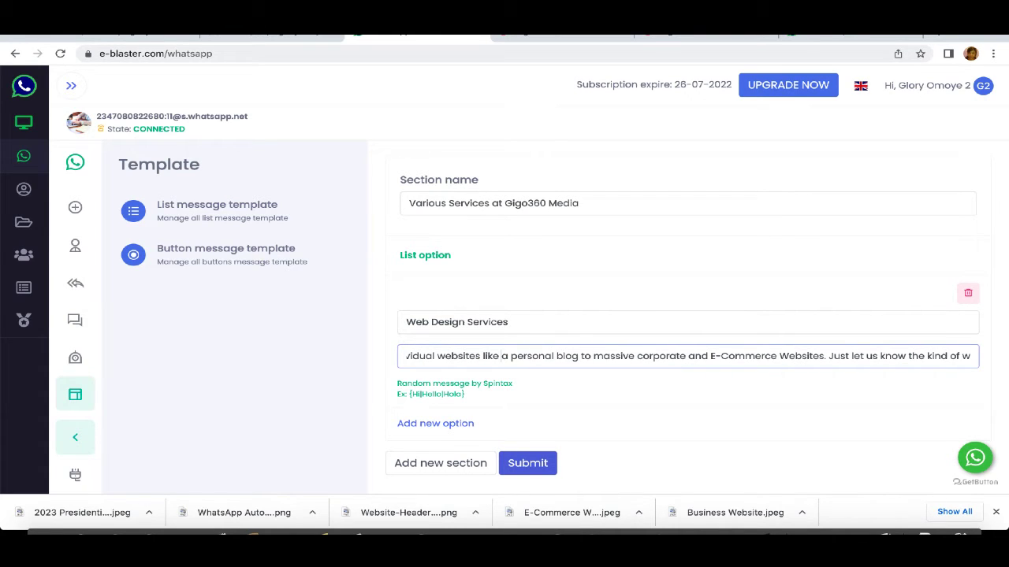
{"action": "key", "text": "Left"}
{"action": "key", "text": "Left"}
{"action": "key", "text": "Left"}
{"action": "key", "text": "Left"}
{"action": "key", "text": "Left"}
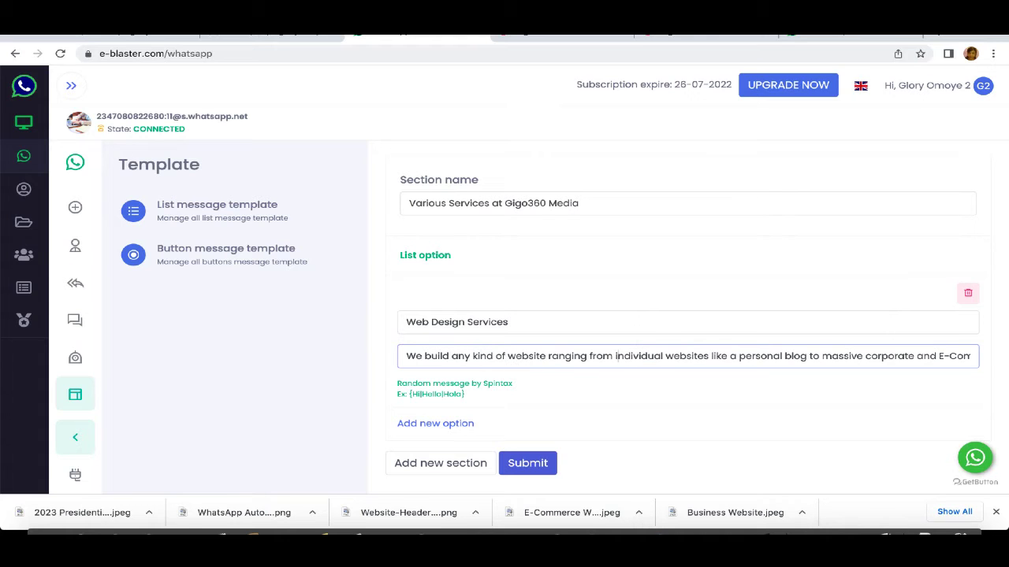
{"action": "left_click", "coordinate": [424, 356]}
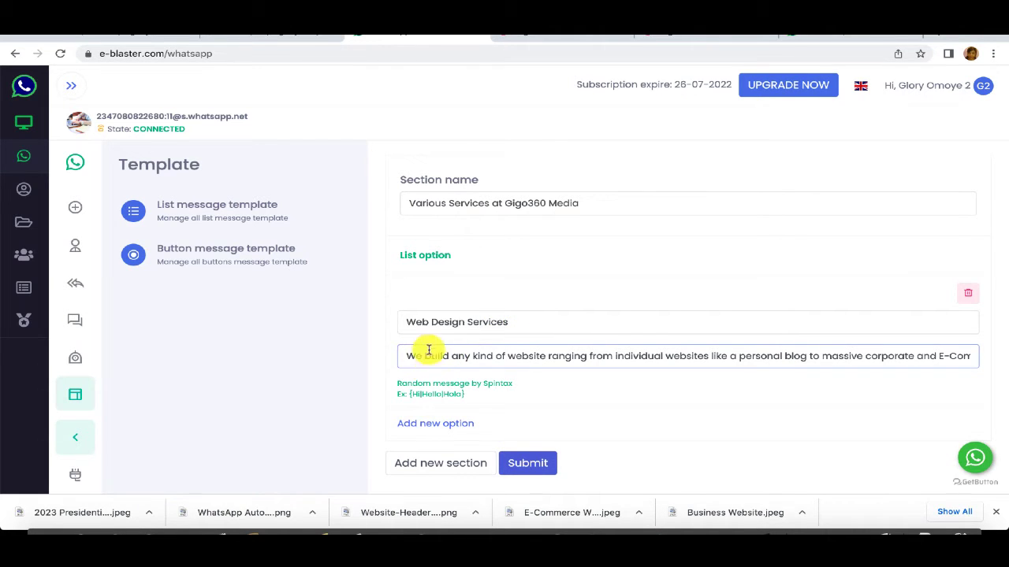
{"action": "left_click", "coordinate": [511, 322]}
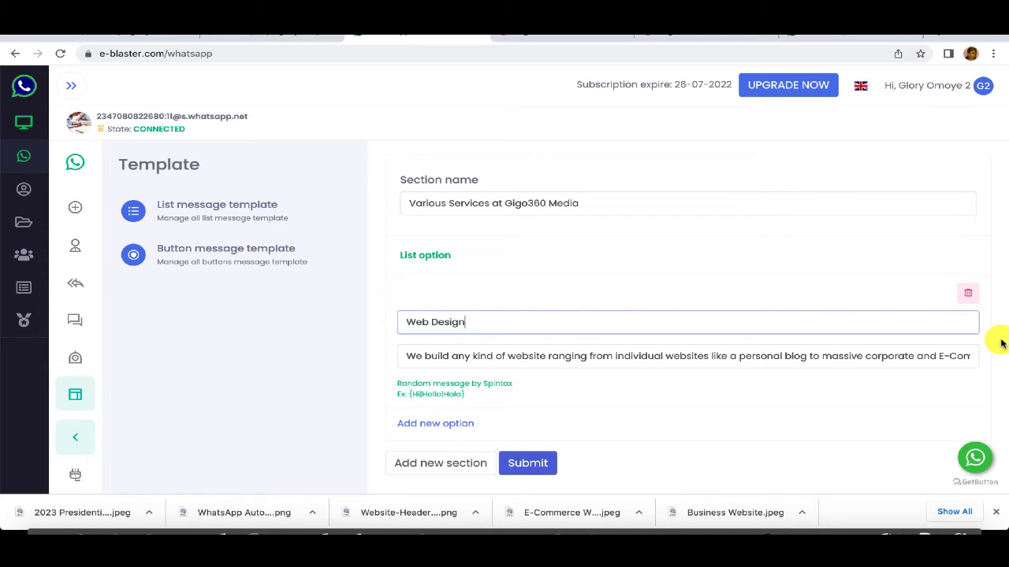
Step: Add a second list option named 'Software Solutions'
{"action": "left_click", "coordinate": [454, 427]}
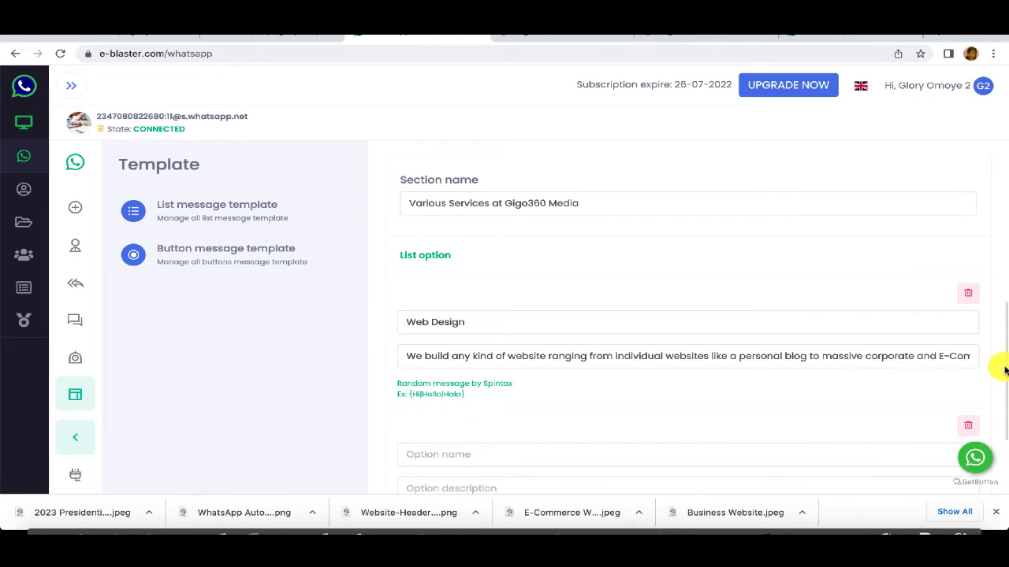
{"action": "left_click_drag", "start_coordinate": [1003, 370], "coordinate": [1002, 405]}
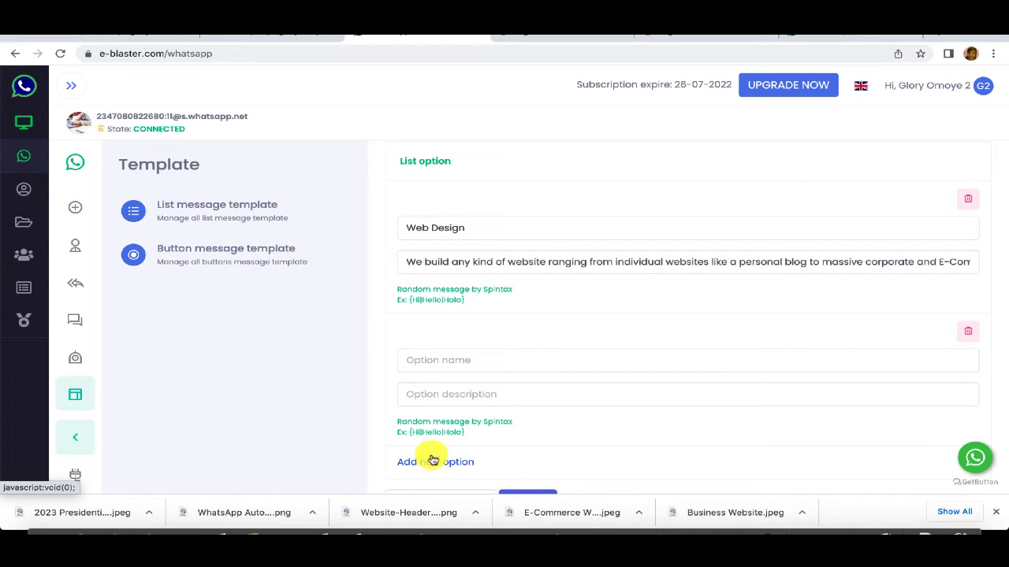
{"action": "left_click", "coordinate": [452, 362]}
{"action": "type", "text": "Software Solutions"}
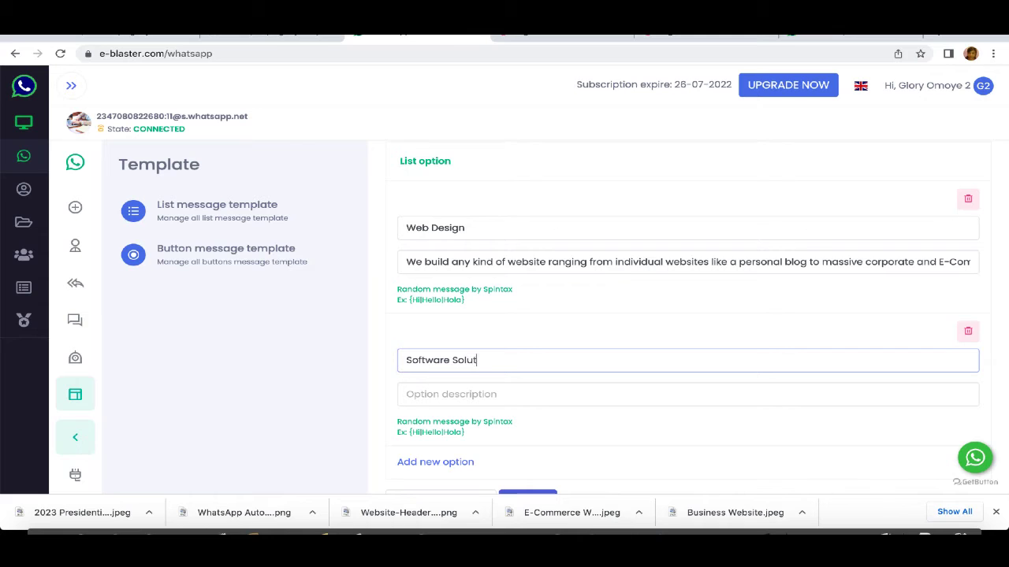
Step: Paste the description of software solutions for speedy business growth into the option's description
{"action": "left_click", "coordinate": [456, 398]}
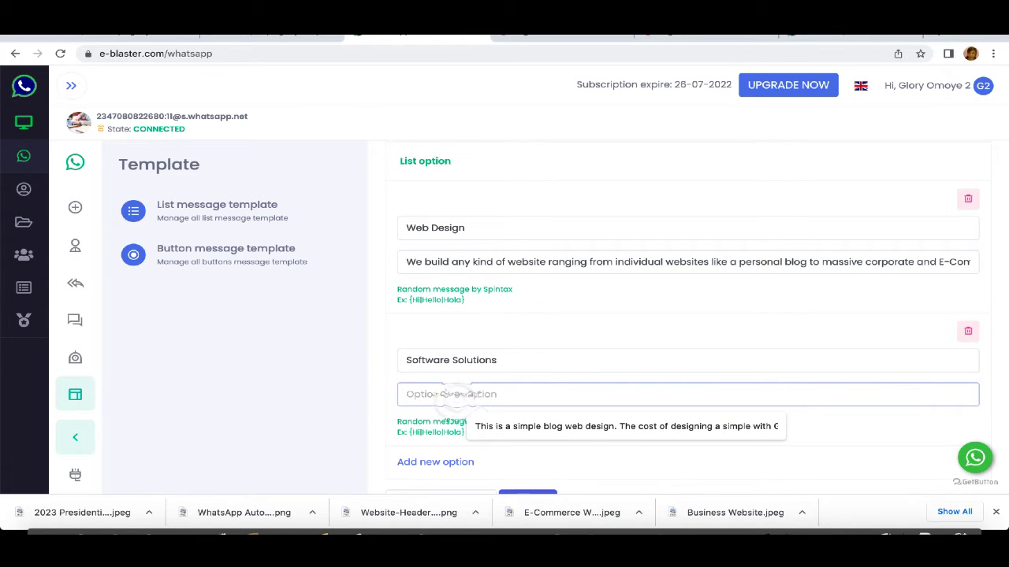
{"action": "left_click", "coordinate": [797, 36]}
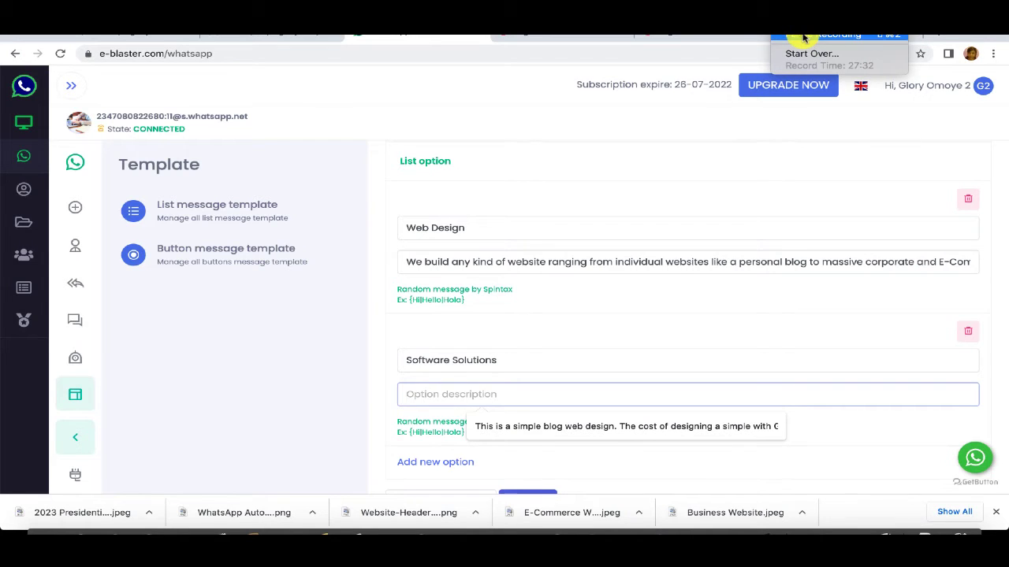
{"action": "right_click", "coordinate": [429, 397]}
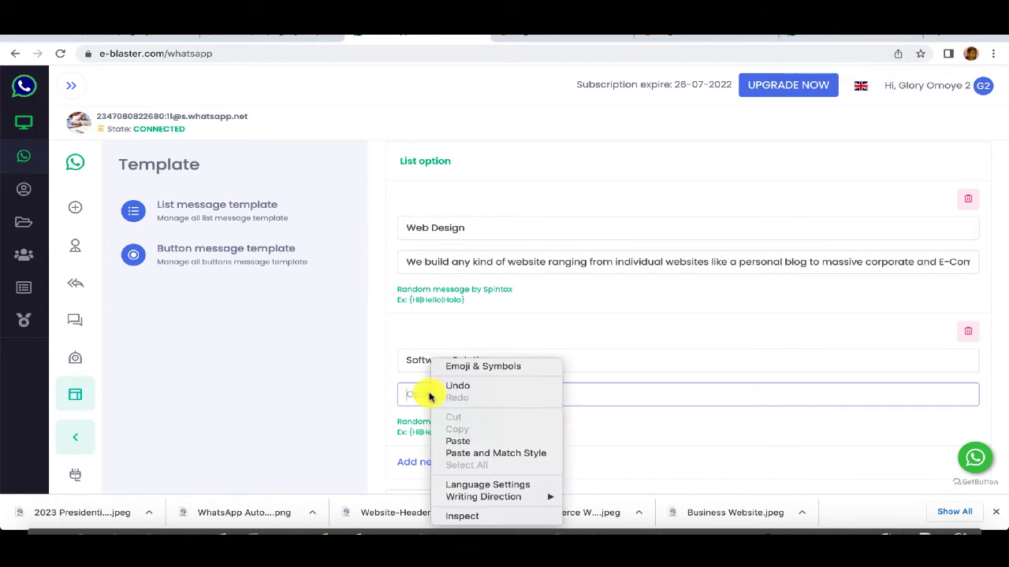
{"action": "left_click", "coordinate": [458, 442]}
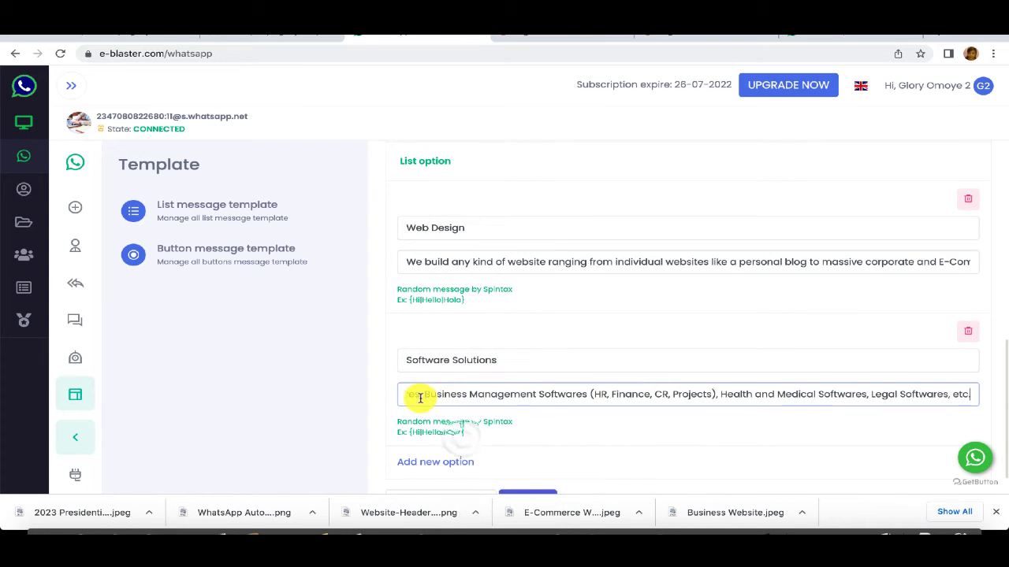
{"action": "type", "text": "."}
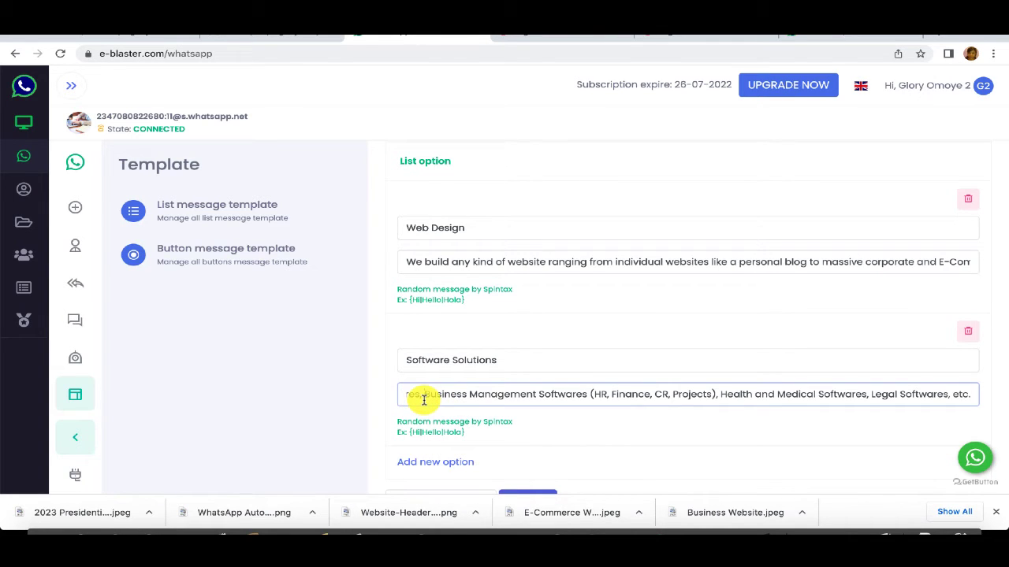
{"action": "left_click", "coordinate": [423, 397]}
{"action": "key", "text": "Left"}
{"action": "key", "text": "Left"}
{"action": "key", "text": "Left"}
{"action": "key", "text": "Left"}
{"action": "key", "text": "Left"}
{"action": "key", "text": "Left"}
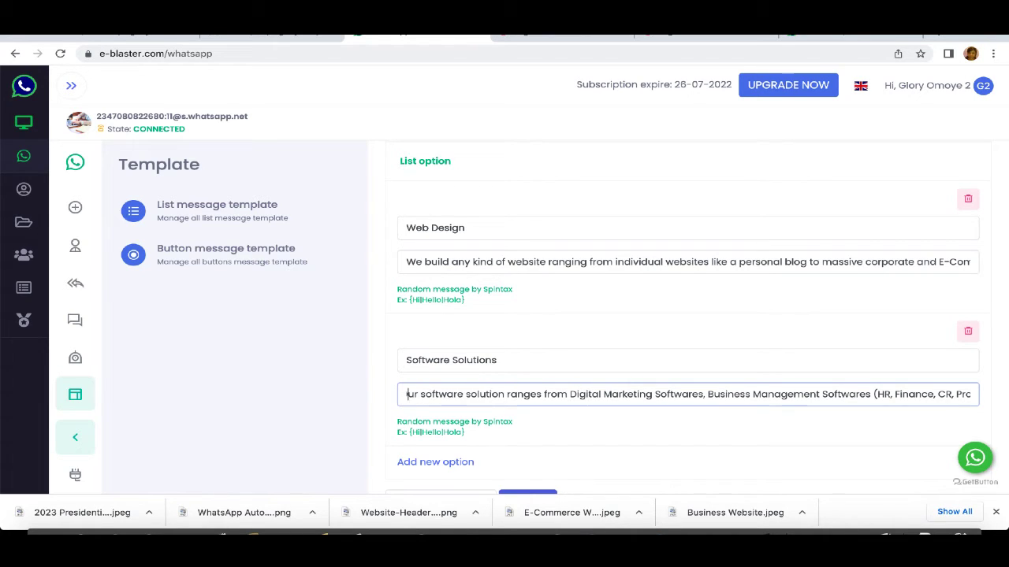
{"action": "key", "text": "Left"}
{"action": "key", "text": "Left"}
{"action": "key", "text": "Left"}
{"action": "key", "text": "Left"}
{"action": "key", "text": "Left"}
{"action": "key", "text": "Left"}
{"action": "key", "text": "Left"}
{"action": "key", "text": "Left"}
{"action": "key", "text": "Left"}
{"action": "key", "text": "Left"}
{"action": "key", "text": "Left"}
{"action": "key", "text": "Left"}
{"action": "key", "text": "Left"}
{"action": "key", "text": "Left"}
{"action": "key", "text": "Left"}
{"action": "key", "text": "Left"}
{"action": "key", "text": "Left"}
{"action": "key", "text": "Left"}
{"action": "key", "text": "Left"}
{"action": "key", "text": "Left"}
{"action": "key", "text": "Left"}
{"action": "key", "text": "Left"}
{"action": "key", "text": "Left"}
{"action": "key", "text": "Left"}
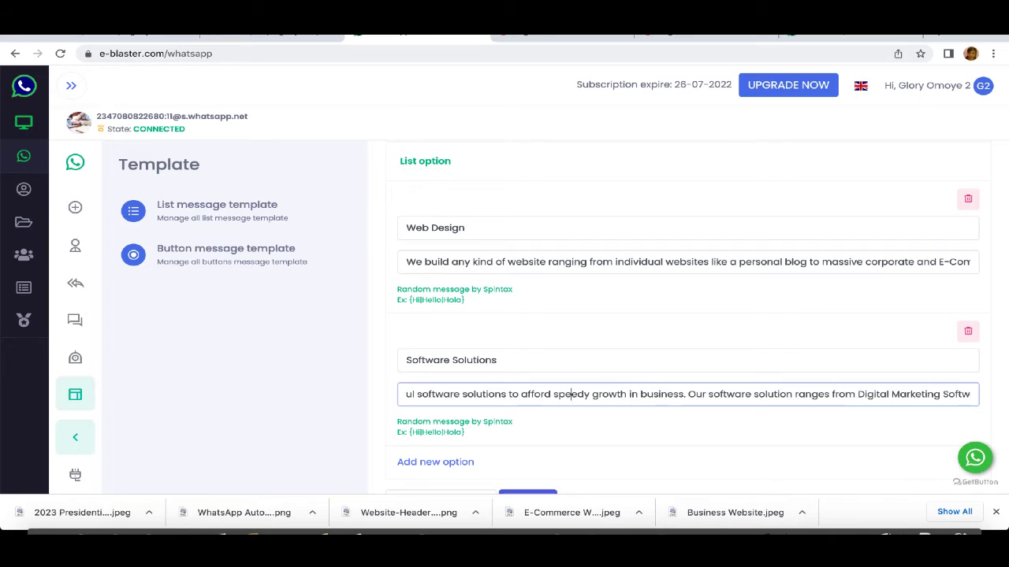
{"action": "key", "text": "Left"}
{"action": "key", "text": "Left"}
{"action": "key", "text": "Left"}
{"action": "key", "text": "Left"}
{"action": "key", "text": "Left"}
{"action": "key", "text": "Left"}
{"action": "key", "text": "Left"}
{"action": "key", "text": "Left"}
{"action": "key", "text": "Left"}
{"action": "key", "text": "Left"}
{"action": "key", "text": "Left"}
{"action": "key", "text": "Left"}
{"action": "key", "text": "Left"}
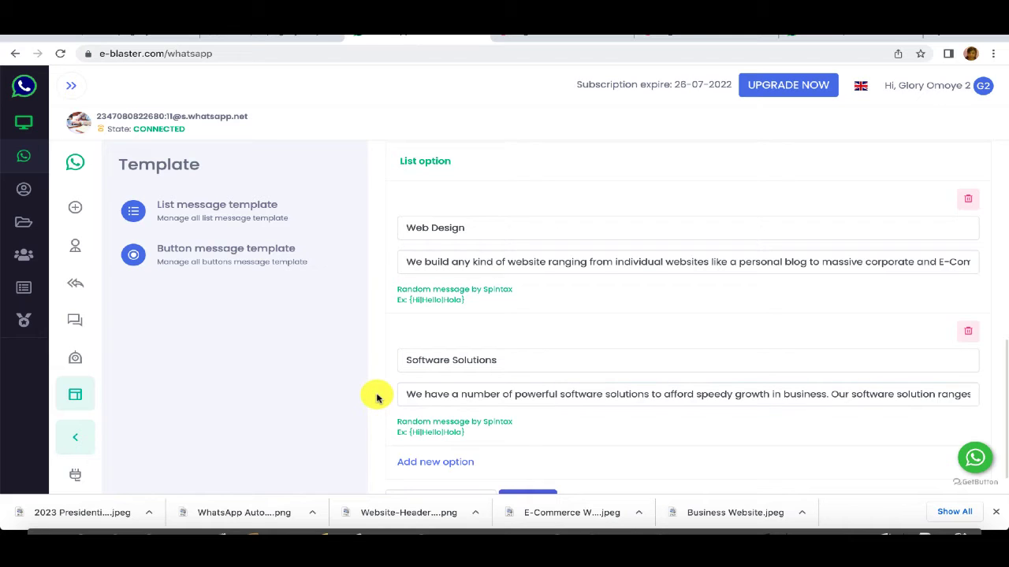
{"action": "scroll", "coordinate": [377, 397], "scroll_direction": "down", "scroll_amount": 2}
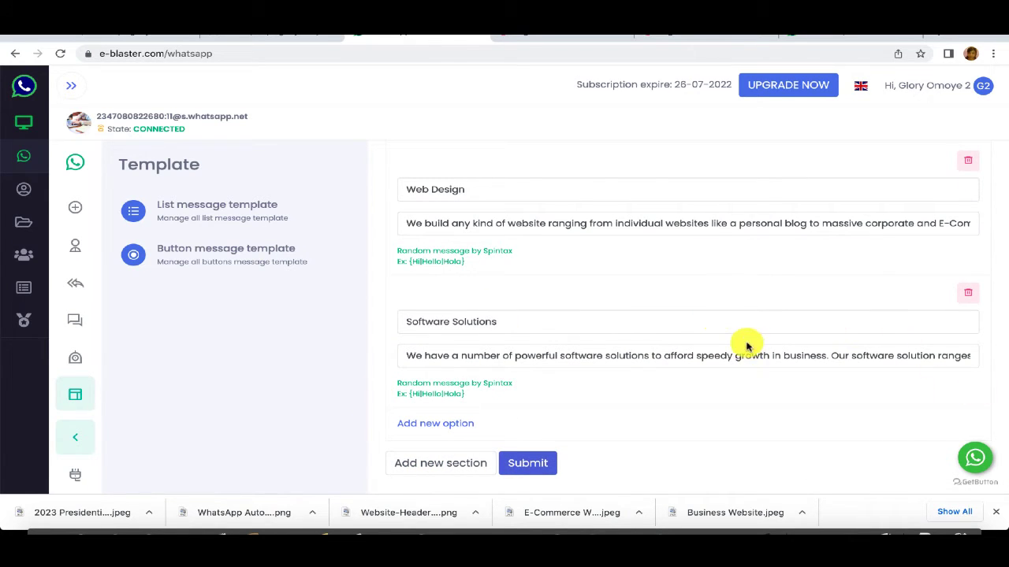
Step: Add the Digital Marketing, Mobile Applications Development and Special Election Campaign options, then save the services template
{"action": "left_click", "coordinate": [447, 427]}
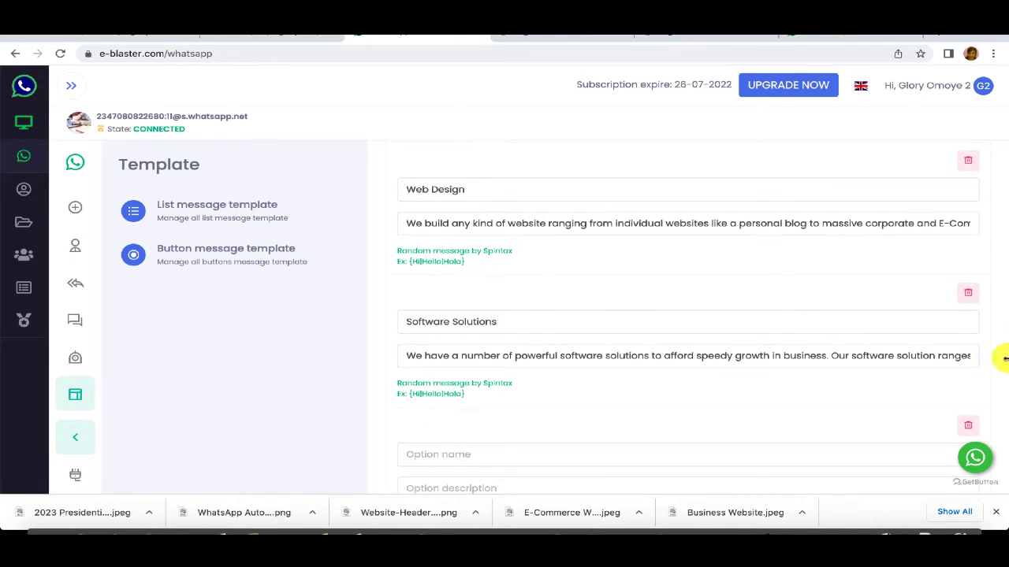
{"action": "scroll", "coordinate": [994, 375], "scroll_direction": "down", "scroll_amount": 2}
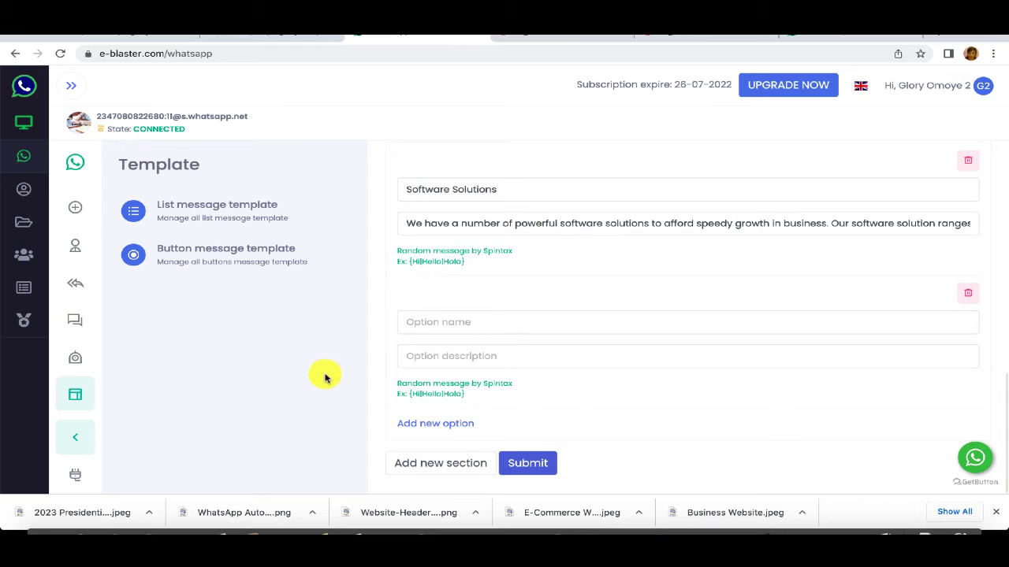
{"action": "left_click", "coordinate": [457, 322]}
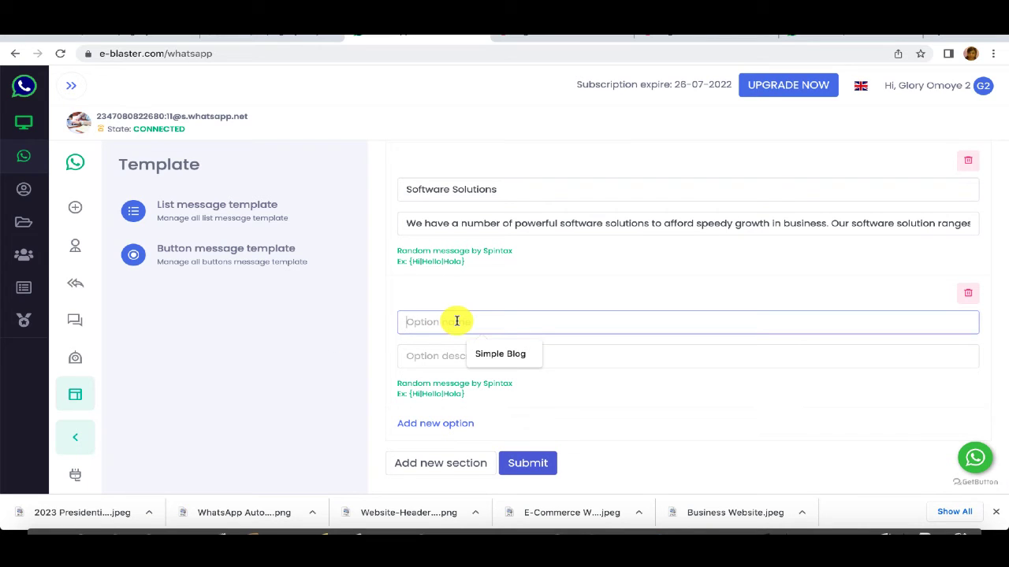
{"action": "type", "text": "Digital Marketing"}
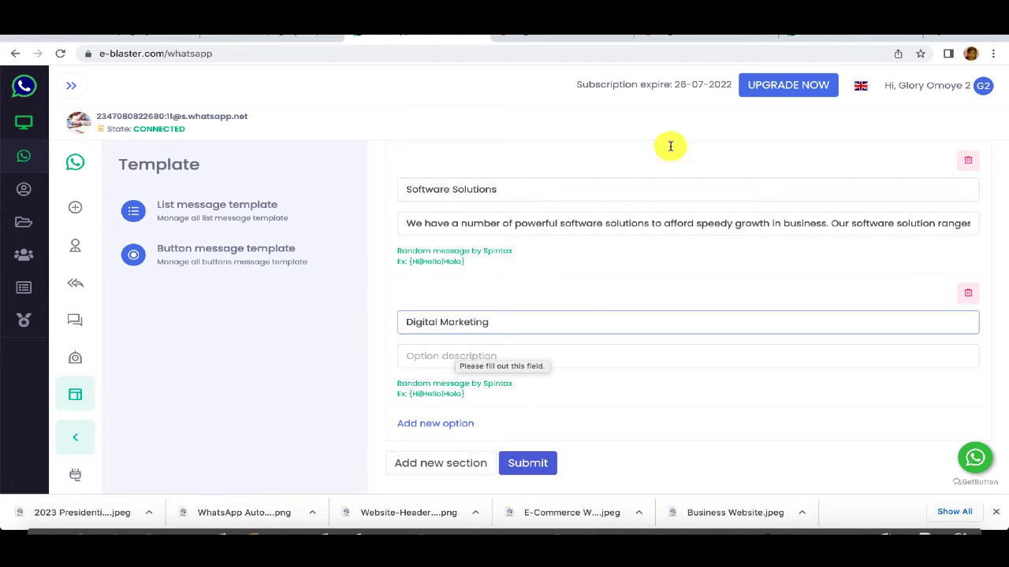
{"action": "left_click", "coordinate": [780, 23]}
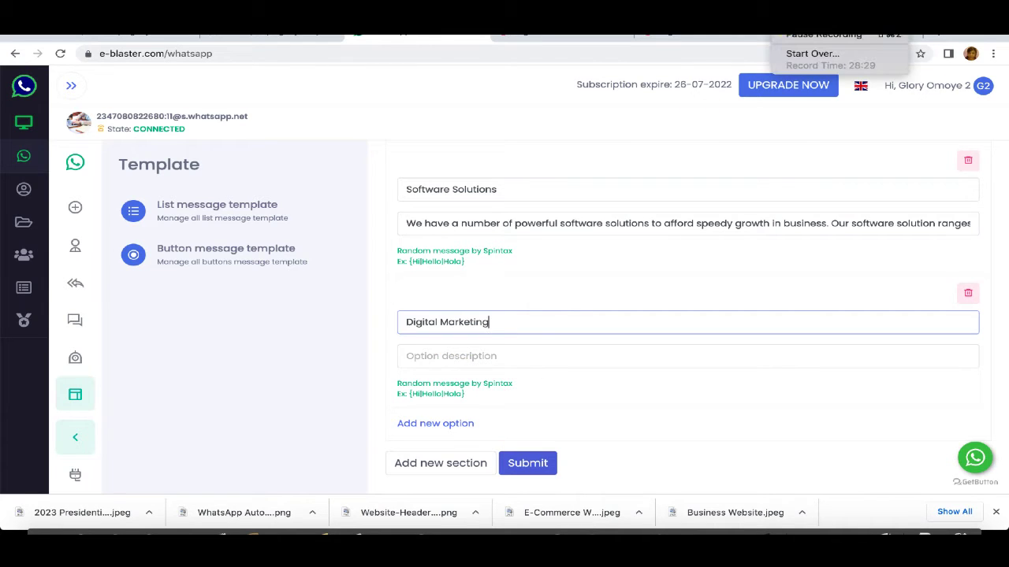
{"action": "left_click", "coordinate": [795, 37]}
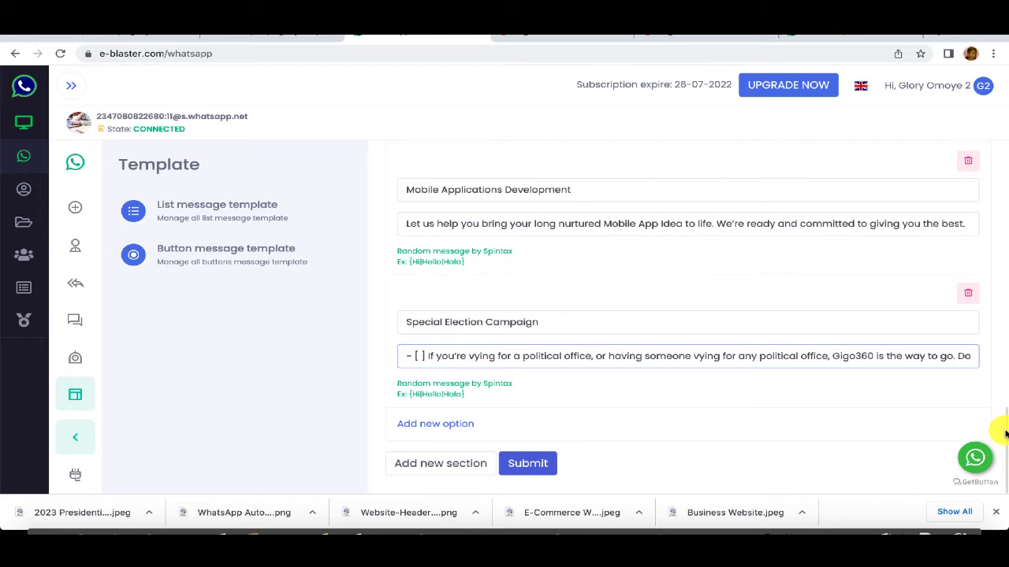
{"action": "mouse_move", "coordinate": [1005, 434]}
{"action": "left_mouse_down"}
{"action": "mouse_move", "coordinate": [991, 243]}
{"action": "mouse_move", "coordinate": [1003, 440]}
{"action": "left_mouse_up"}
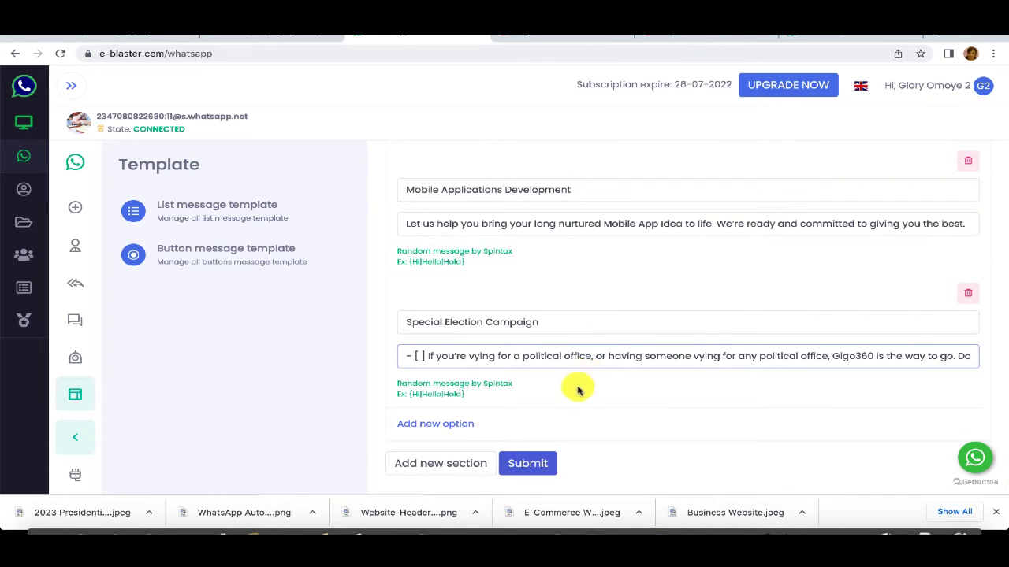
{"action": "left_click", "coordinate": [520, 468]}
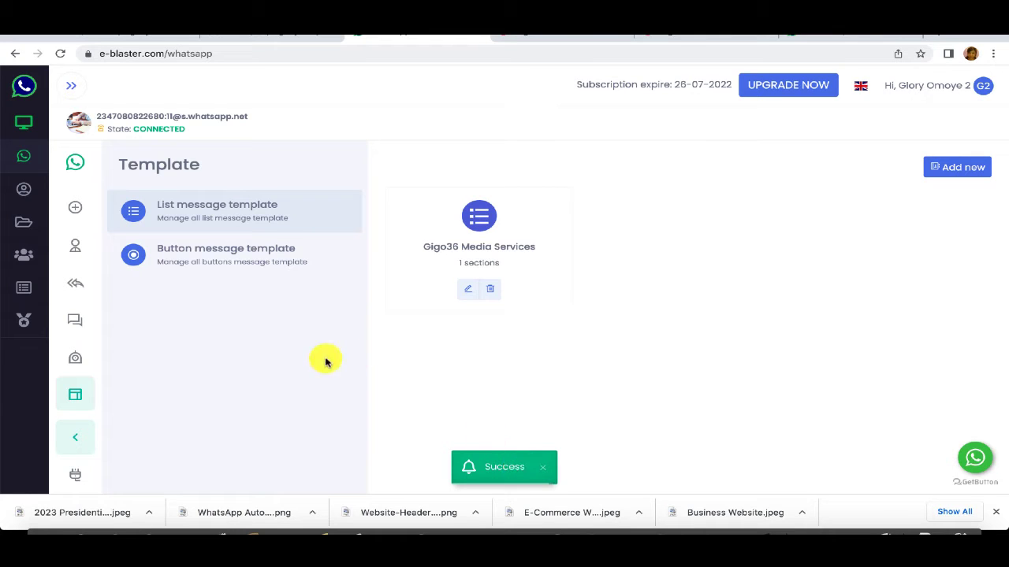
Step: Open the Gigo360 Media Welcome Message button template and copy its 'See Our Services' button text
{"action": "left_click", "coordinate": [197, 257]}
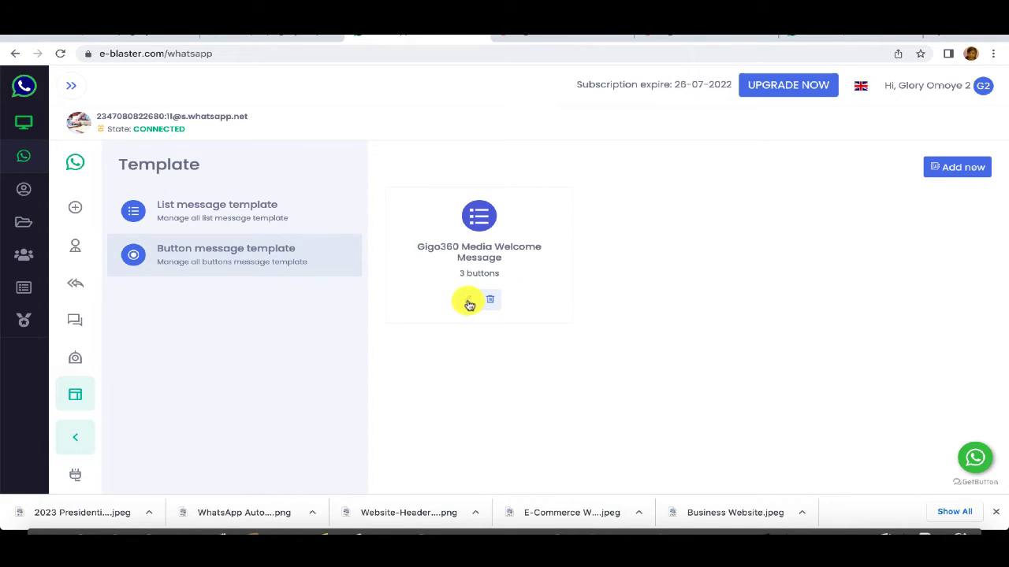
{"action": "left_click", "coordinate": [466, 300]}
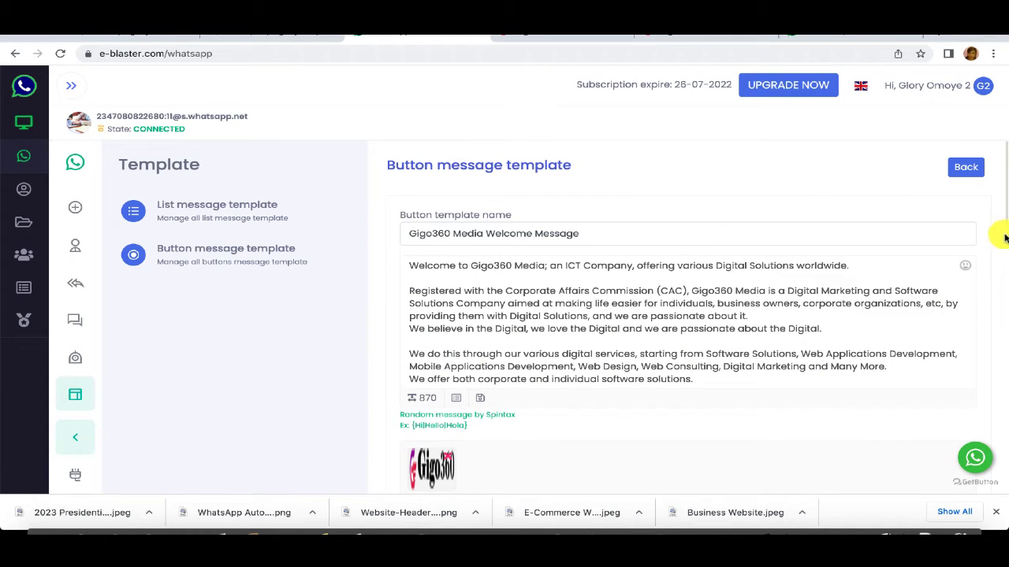
{"action": "left_click_drag", "start_coordinate": [1006, 228], "coordinate": [1004, 498]}
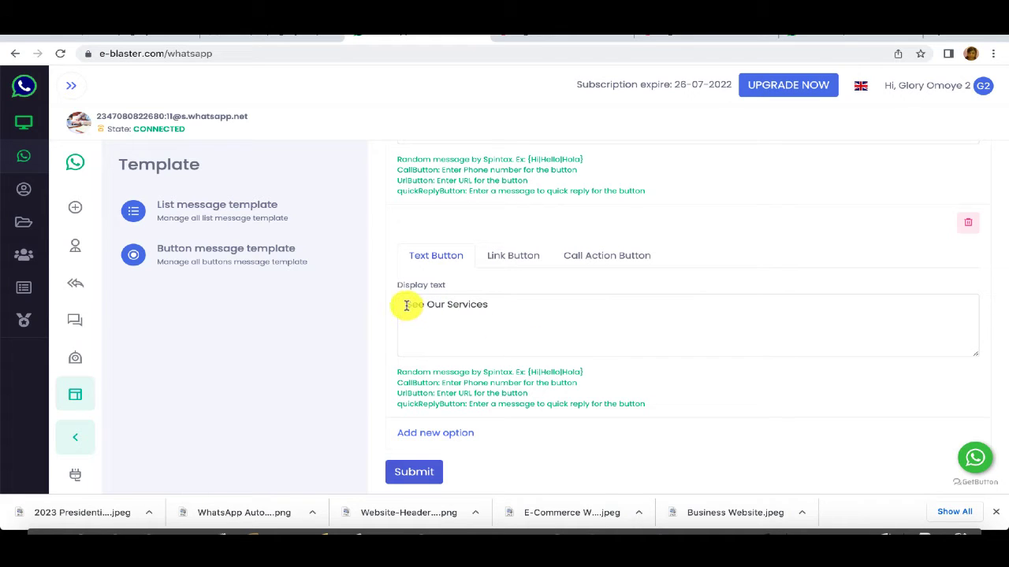
{"action": "left_click_drag", "start_coordinate": [408, 305], "coordinate": [489, 310]}
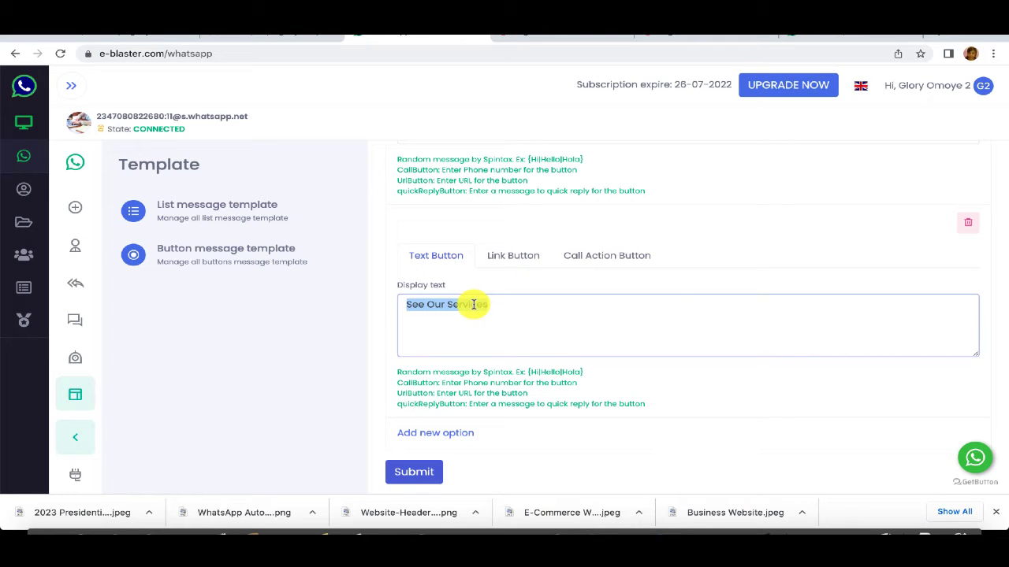
{"action": "right_click", "coordinate": [474, 308]}
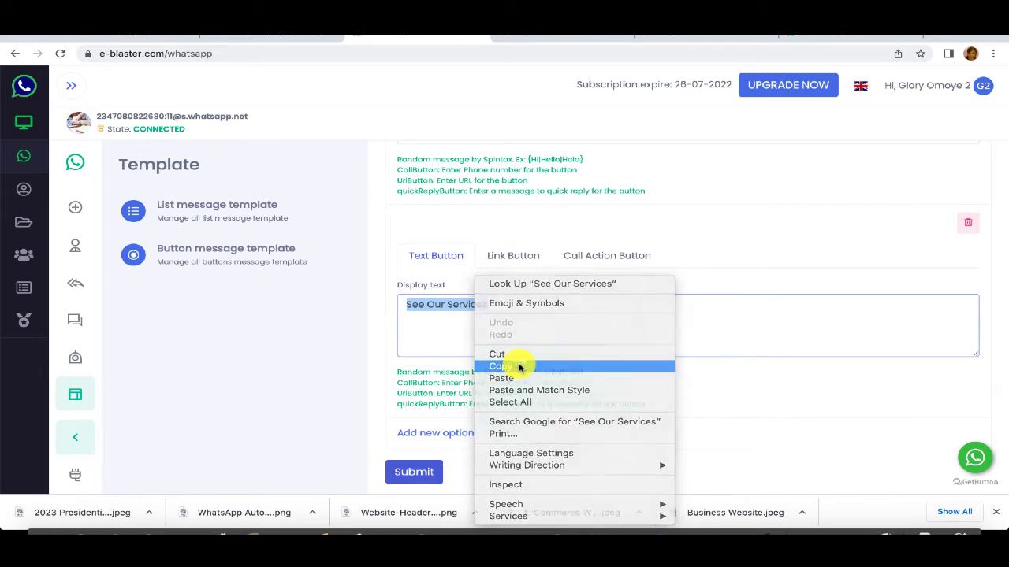
{"action": "left_click", "coordinate": [518, 364]}
{"action": "left_click", "coordinate": [517, 312]}
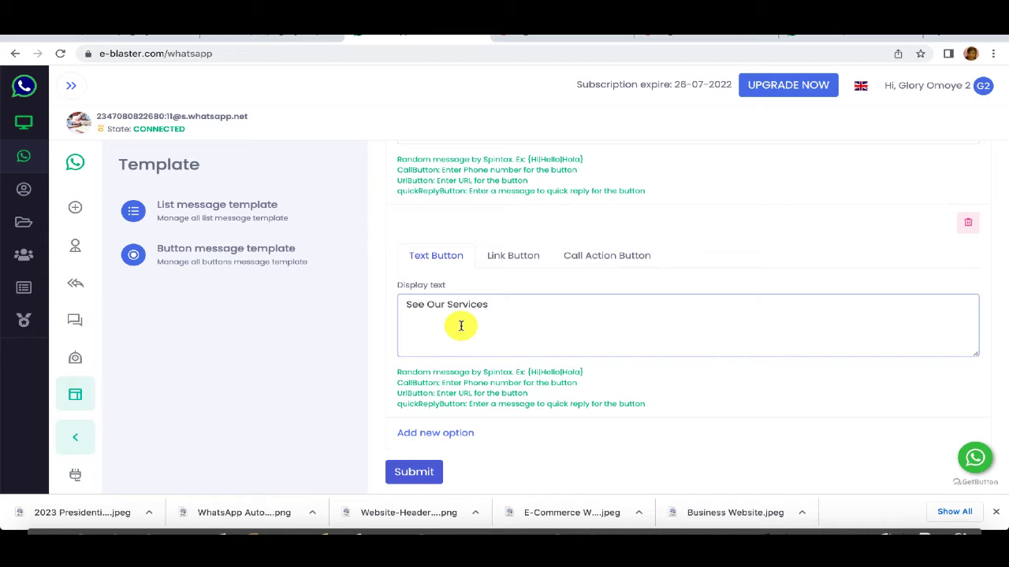
Step: Create a whole-keyword chatbot rule named Gigo36 Media Services with keyword 'See Our Services'
{"action": "left_click", "coordinate": [81, 361]}
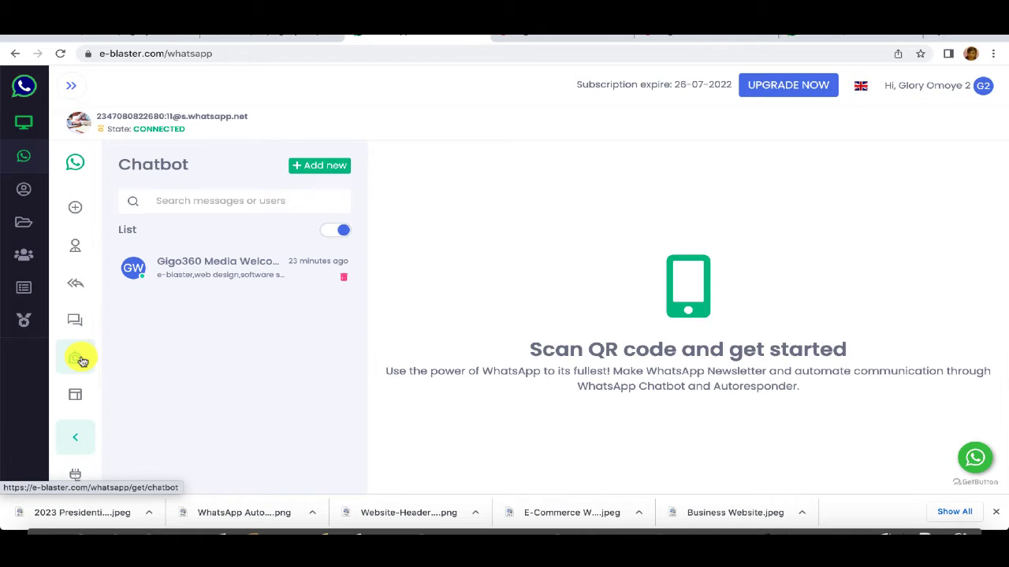
{"action": "left_click", "coordinate": [312, 169]}
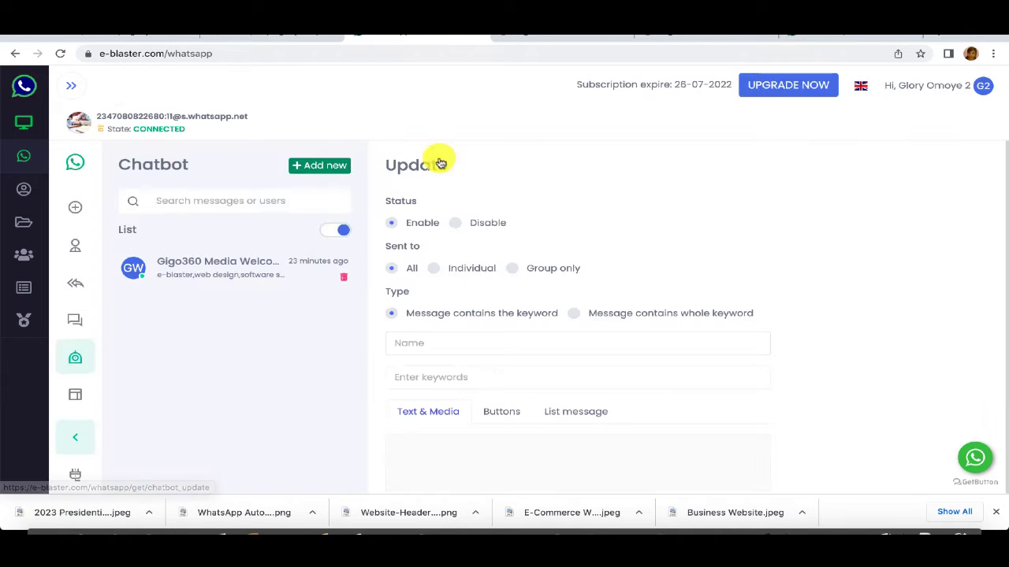
{"action": "left_click", "coordinate": [573, 313]}
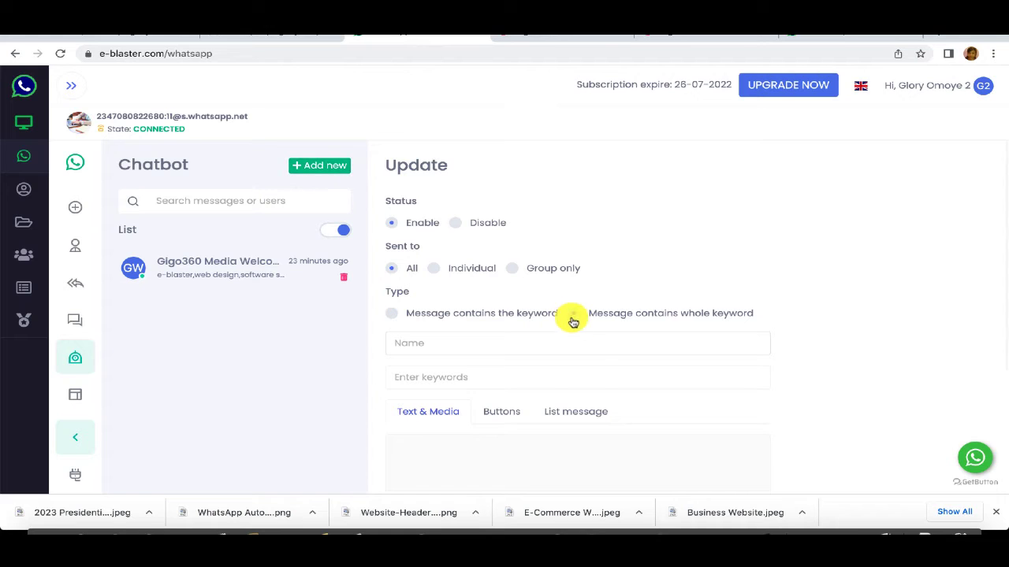
{"action": "left_click", "coordinate": [575, 342]}
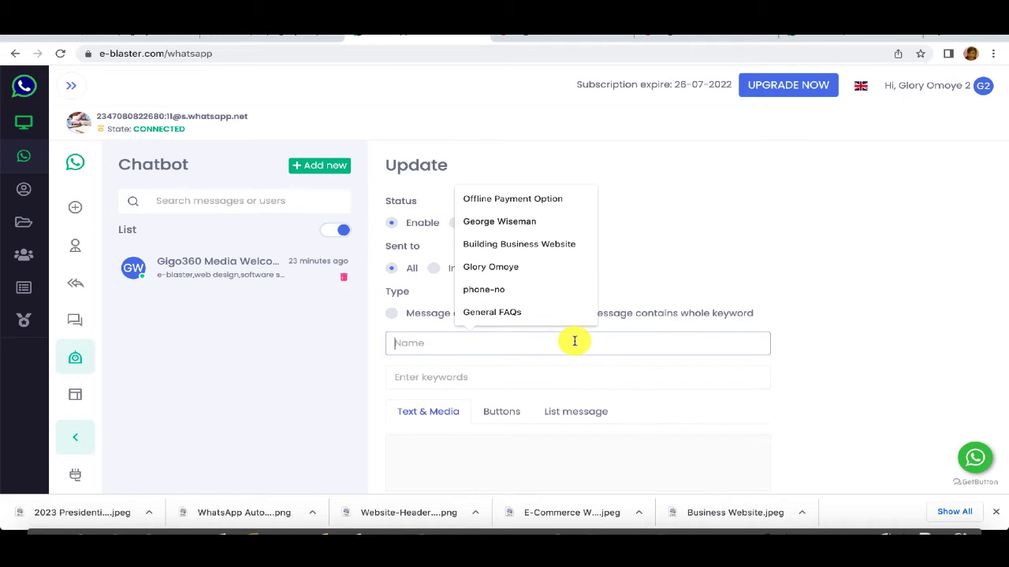
{"action": "type", "text": "S"}
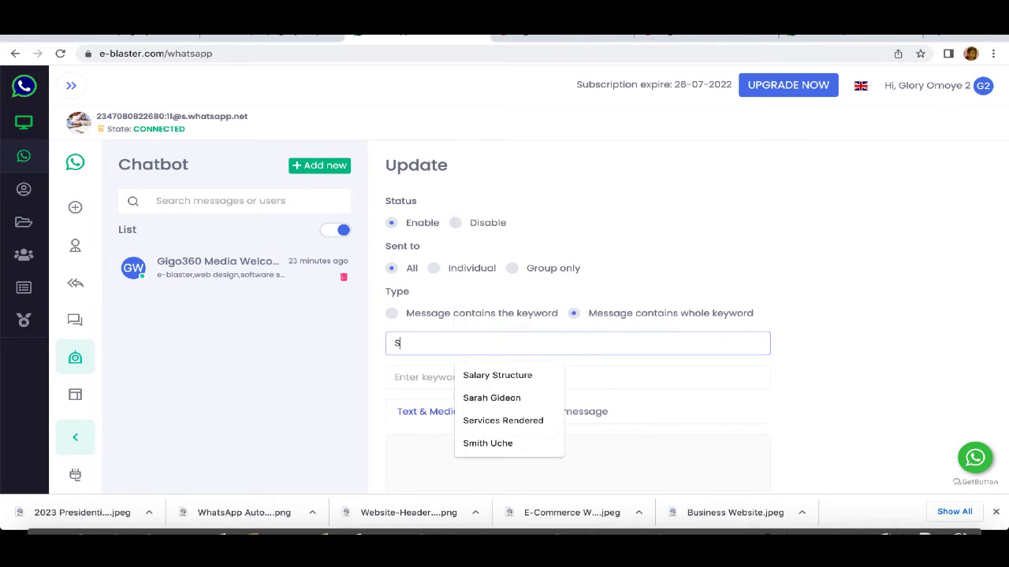
{"action": "type", "text": "erv"}
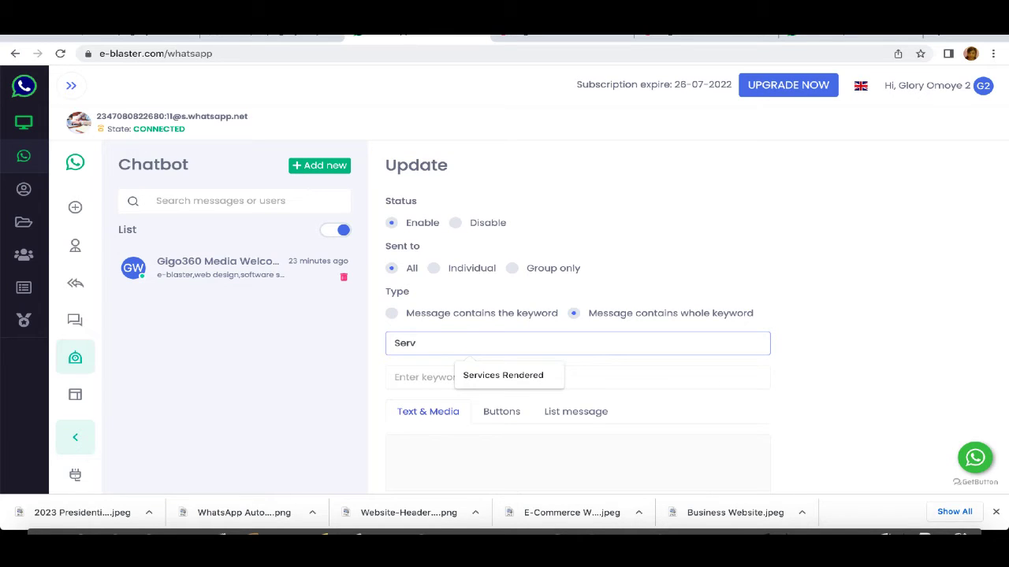
{"action": "key", "text": "BackSpace"}
{"action": "key", "text": "BackSpace"}
{"action": "key", "text": "BackSpace"}
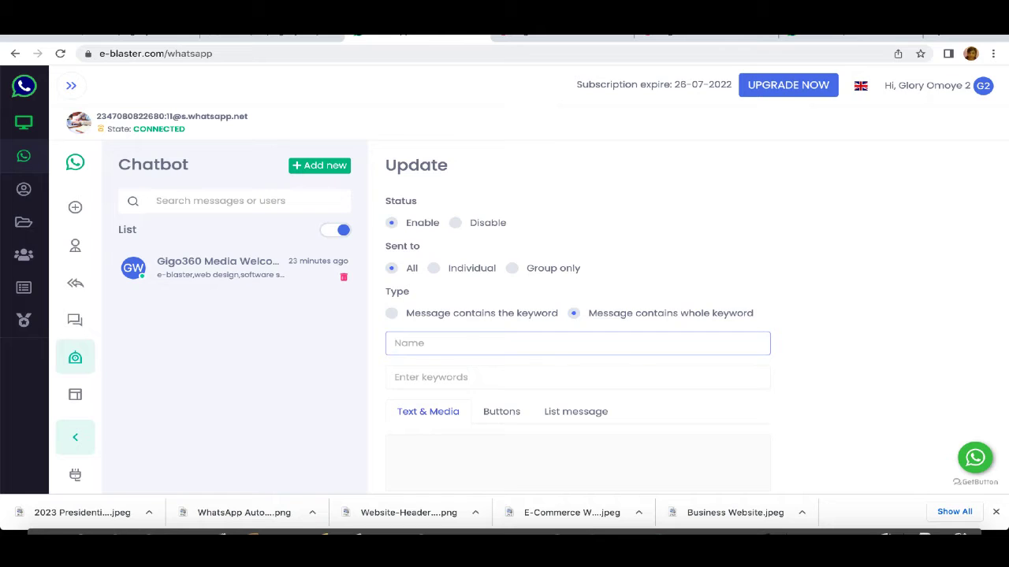
{"action": "type", "text": "Gigo"}
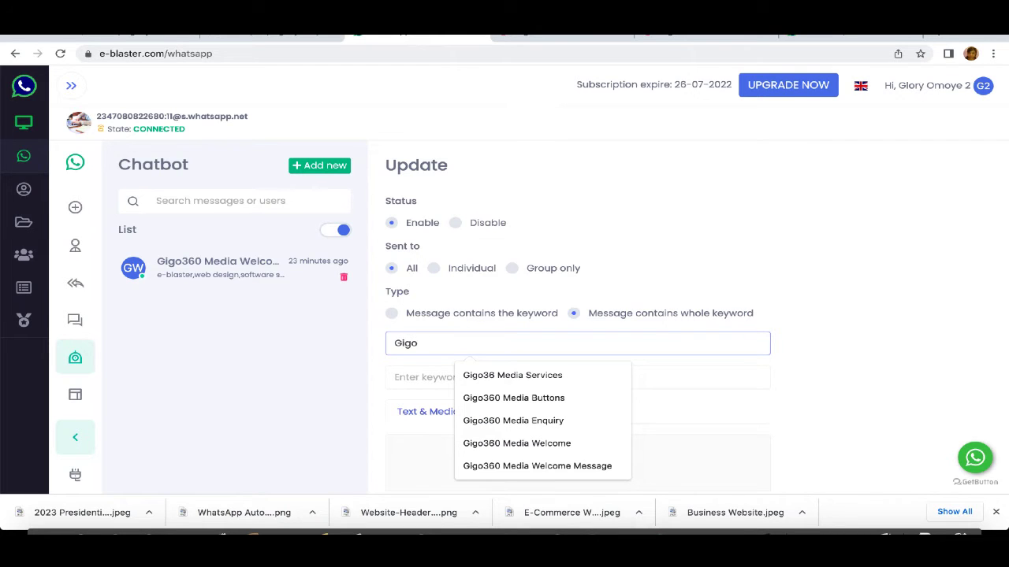
{"action": "left_click", "coordinate": [583, 373]}
{"action": "left_click", "coordinate": [468, 384]}
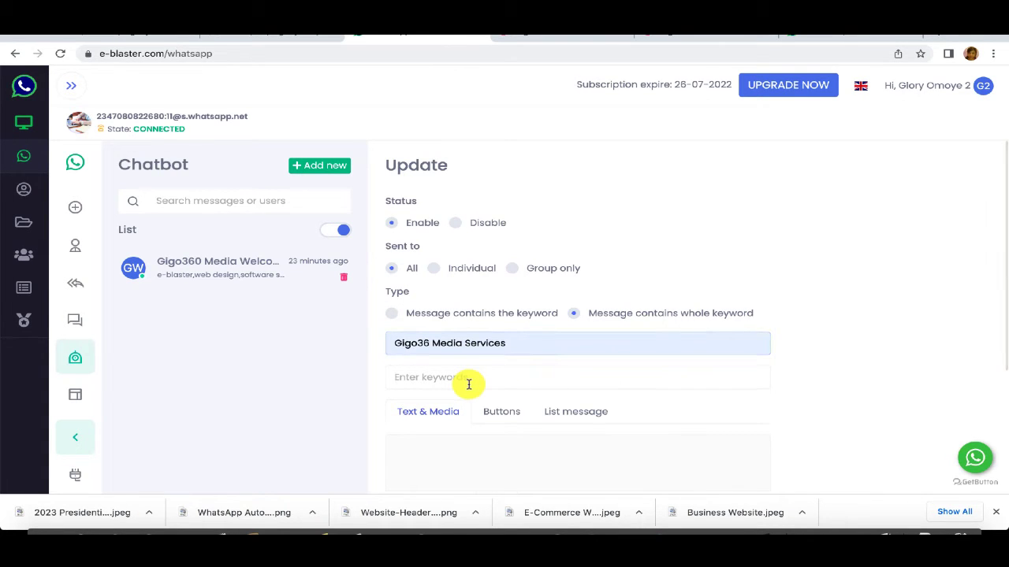
{"action": "key", "text": "ctrl+v"}
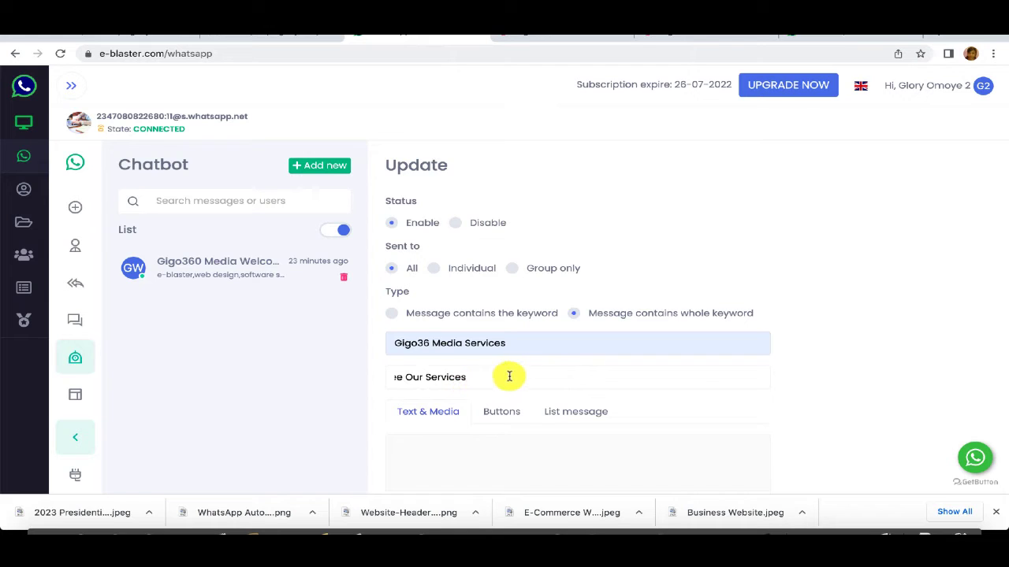
Step: Set the rule's reply to the Gigo36 Media Services list message and save it
{"action": "left_click", "coordinate": [398, 380]}
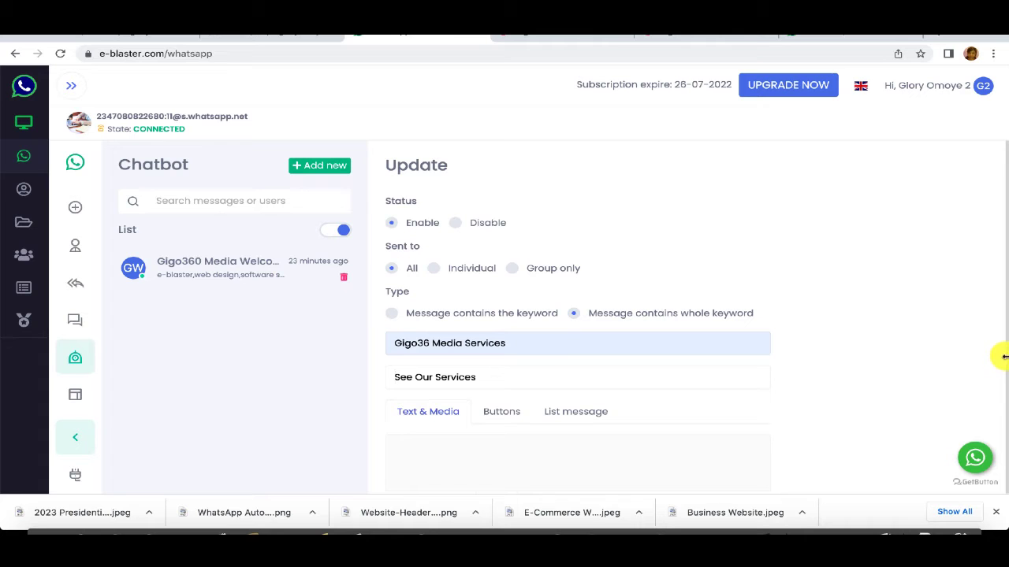
{"action": "left_click_drag", "start_coordinate": [1006, 360], "coordinate": [1005, 447]}
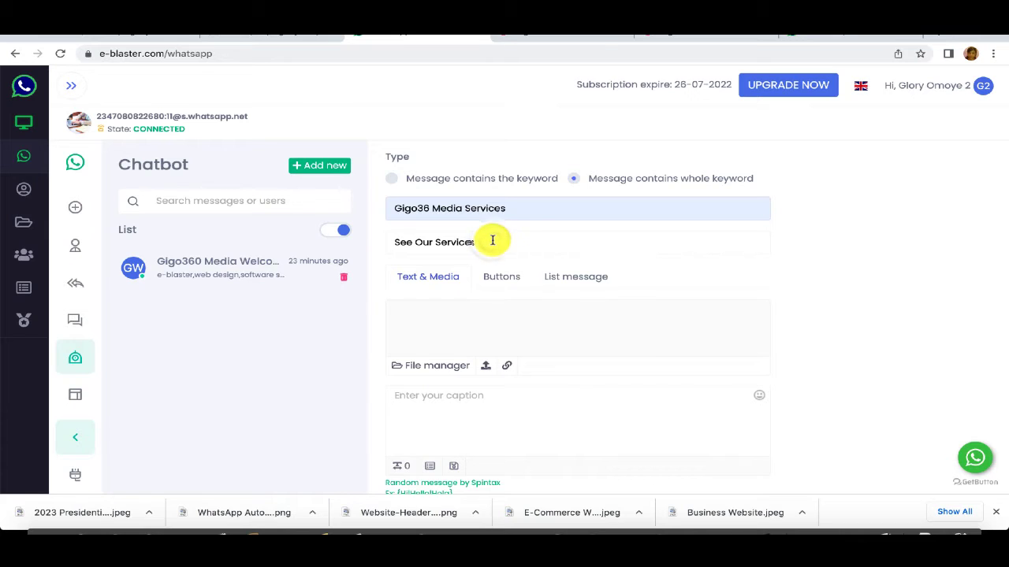
{"action": "left_click", "coordinate": [567, 279]}
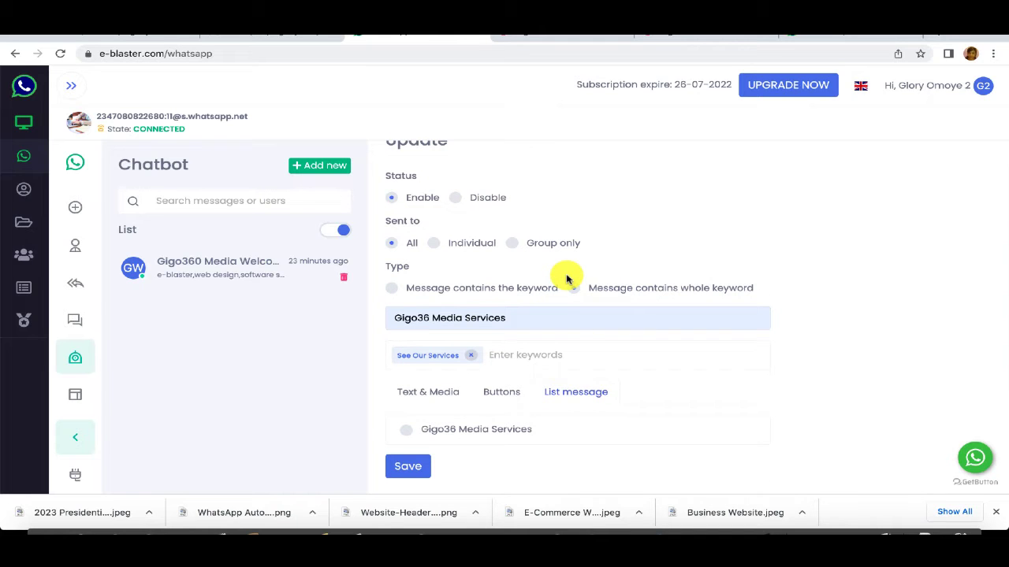
{"action": "left_click", "coordinate": [405, 433]}
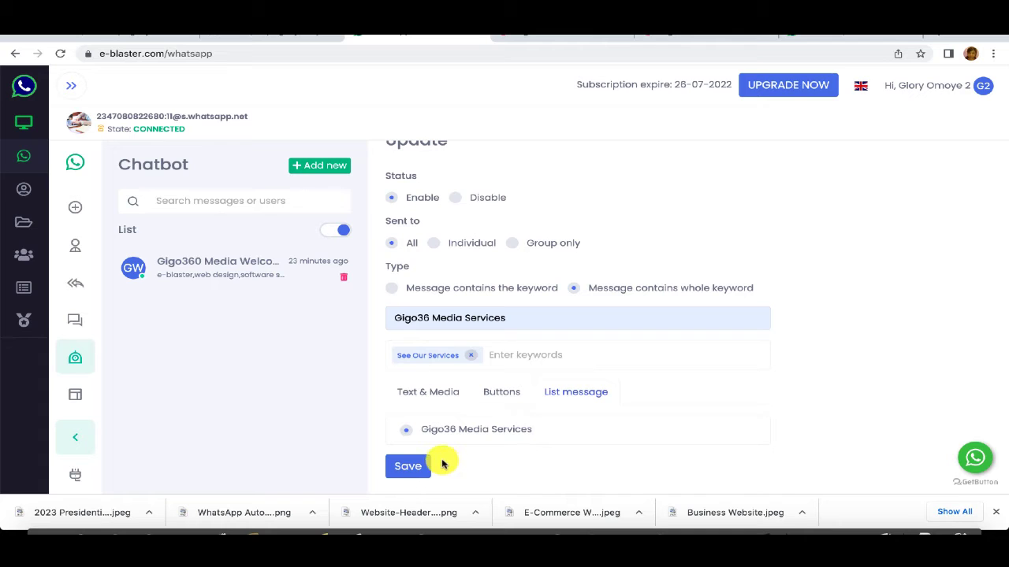
{"action": "left_click", "coordinate": [414, 467]}
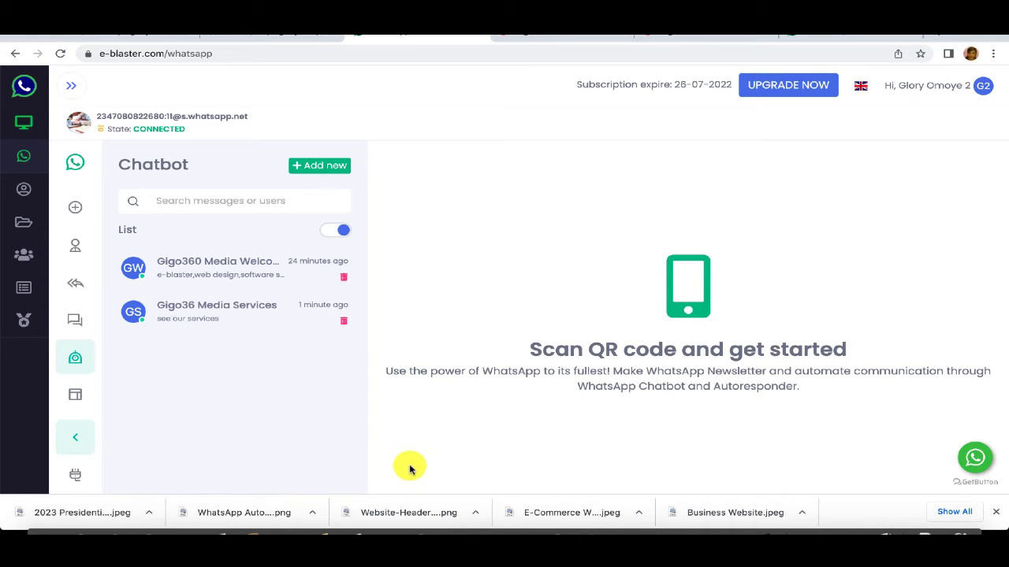
Step: Review the saved Gigo36 Media Services chatbot rule, then go to the message Template section
{"action": "left_click", "coordinate": [213, 311]}
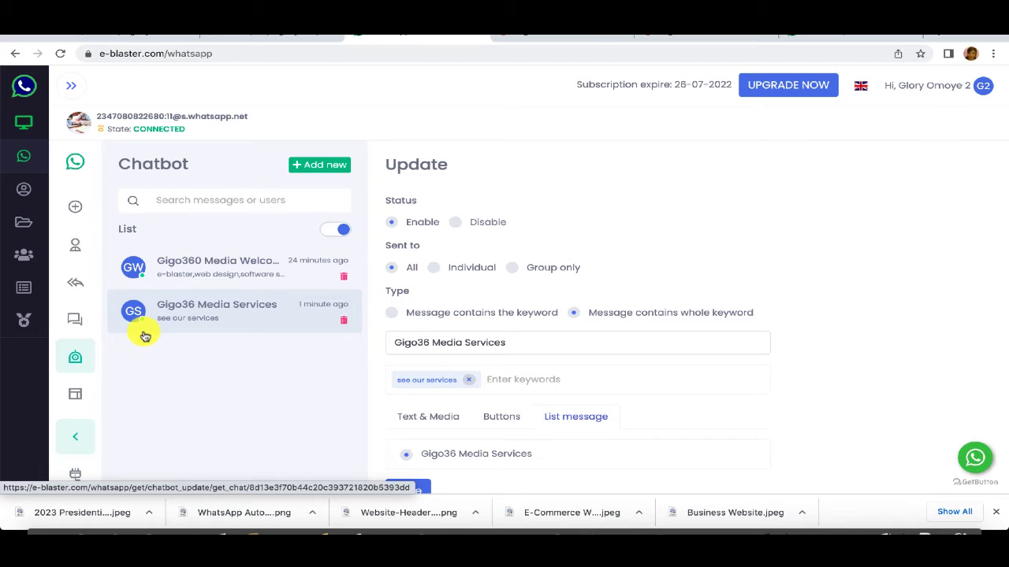
{"action": "left_click", "coordinate": [76, 399]}
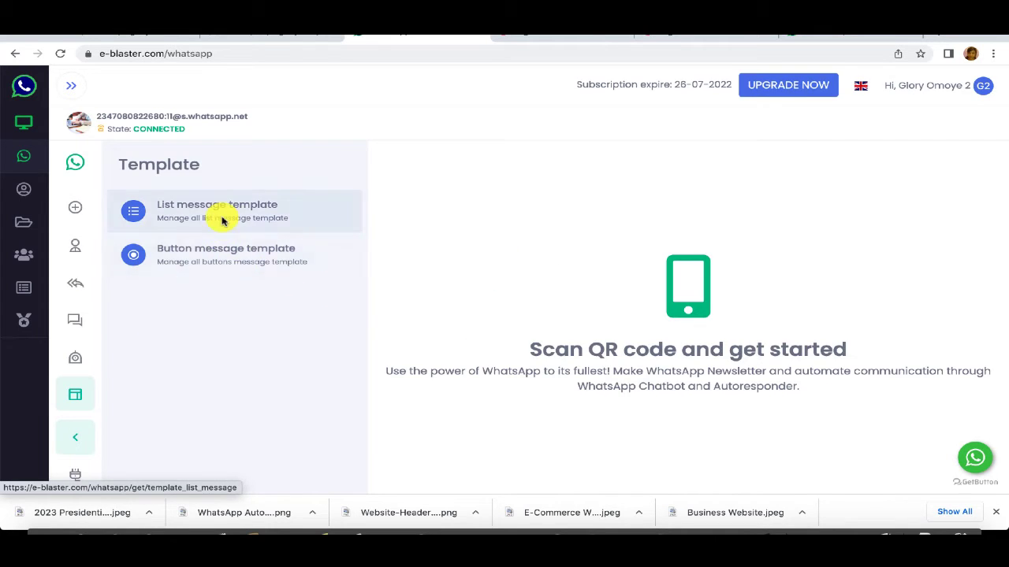
Step: Review the Gigo36 Media Services list template's options, including Web Design, and return to the templates overview
{"action": "left_click", "coordinate": [220, 216]}
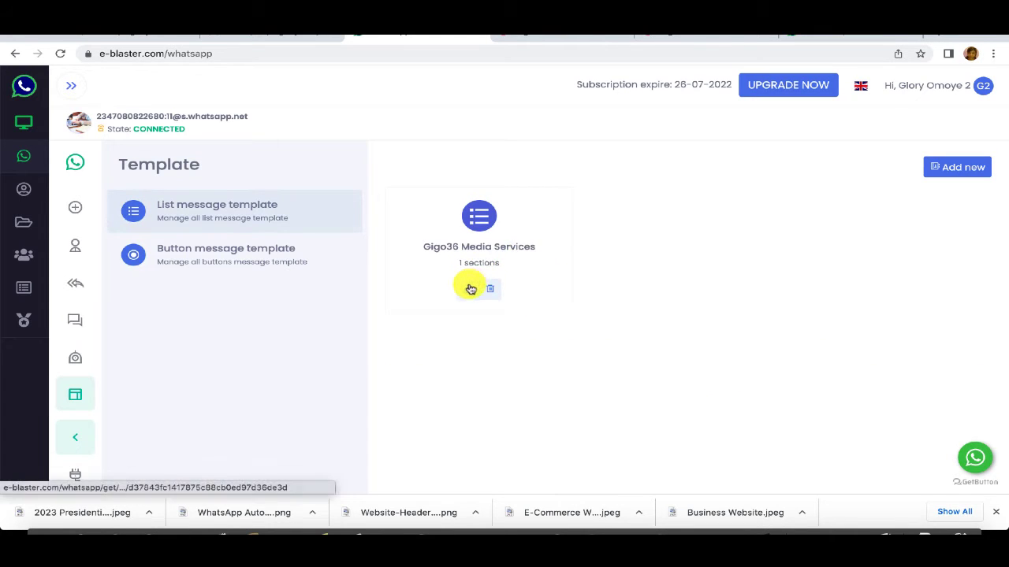
{"action": "left_click", "coordinate": [468, 288]}
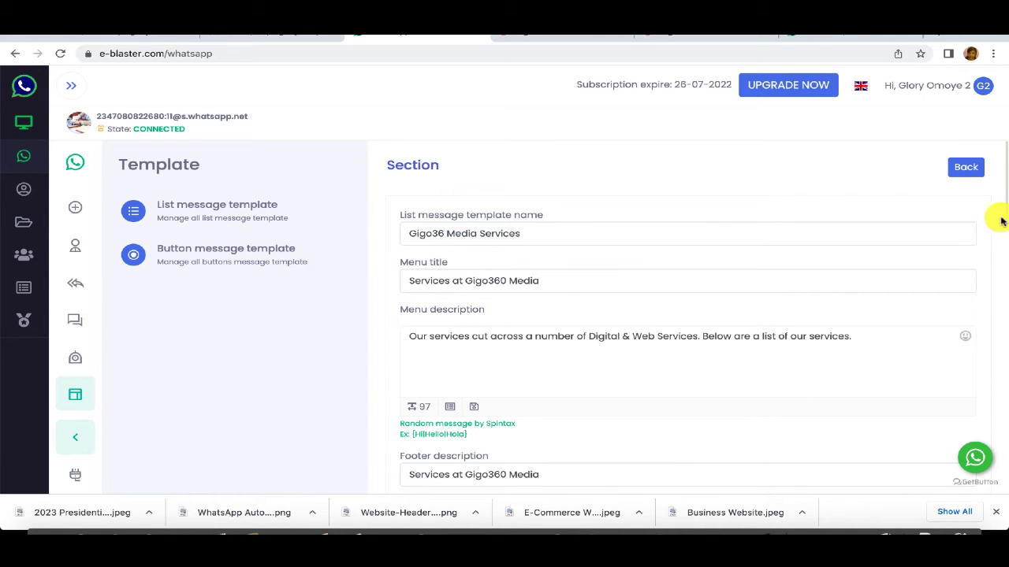
{"action": "left_click_drag", "start_coordinate": [1005, 221], "coordinate": [1004, 447]}
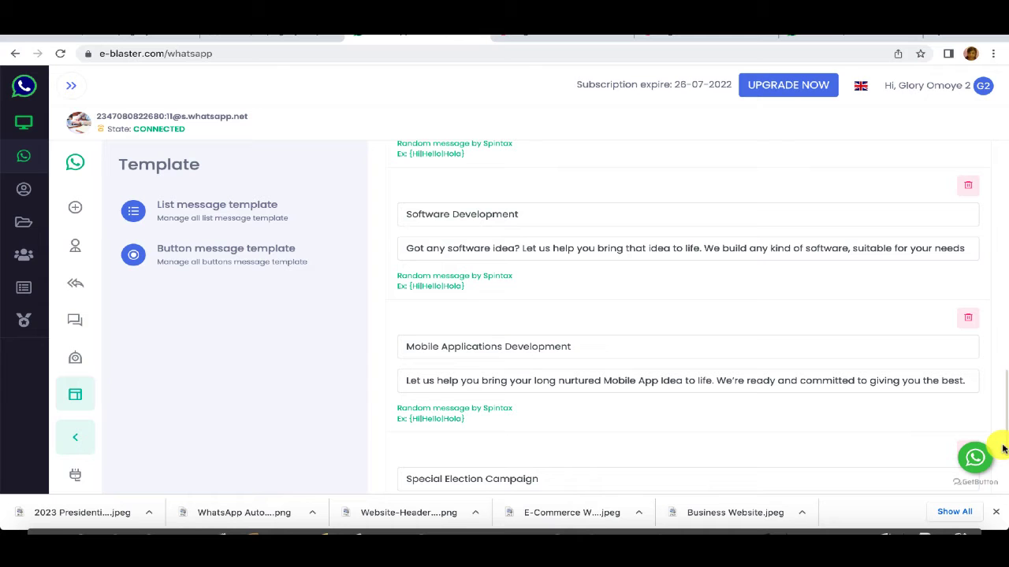
{"action": "left_click_drag", "start_coordinate": [1004, 447], "coordinate": [992, 337]}
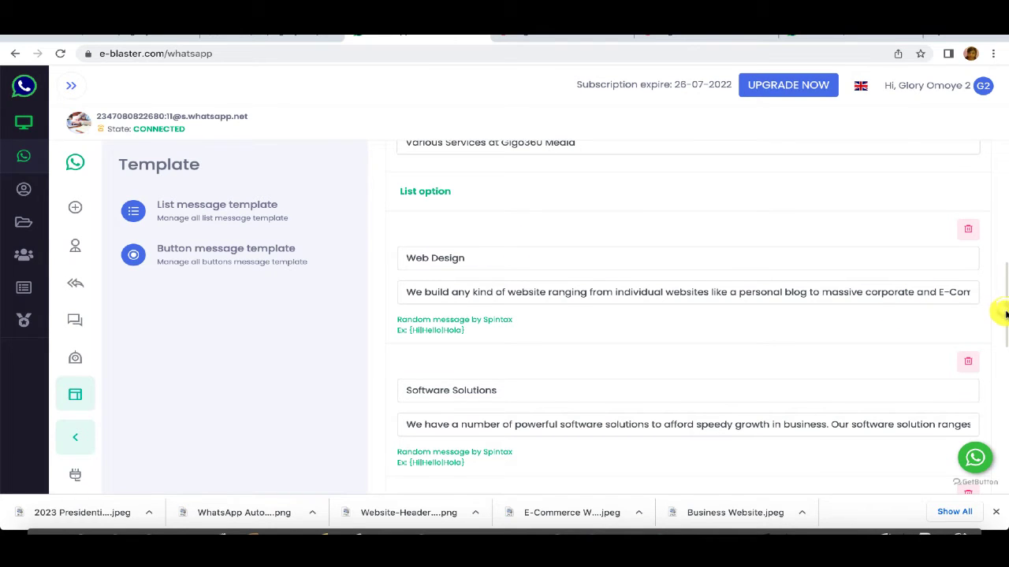
{"action": "left_click_drag", "start_coordinate": [1005, 312], "coordinate": [1002, 356]}
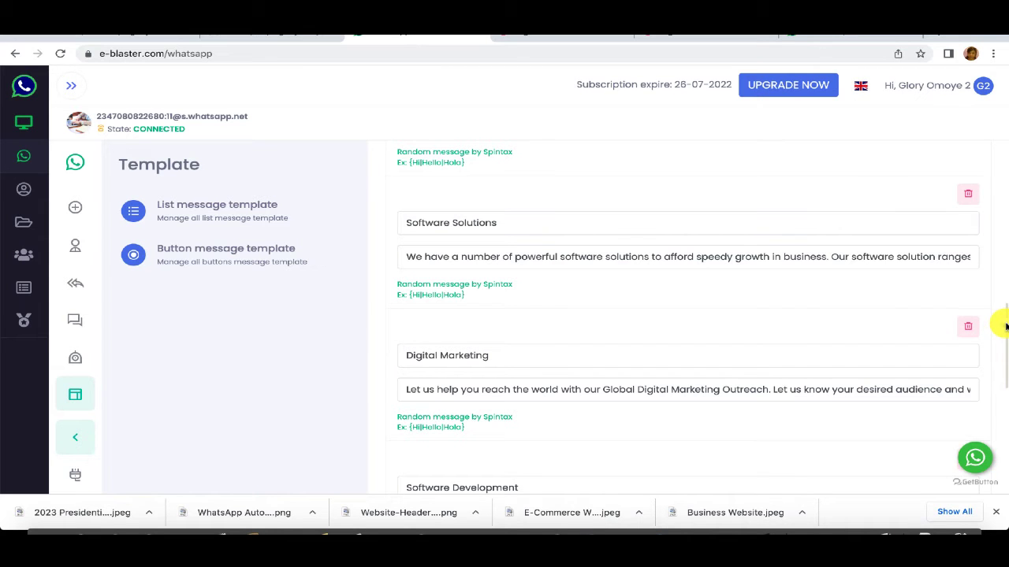
{"action": "left_click_drag", "start_coordinate": [1004, 327], "coordinate": [1001, 293]}
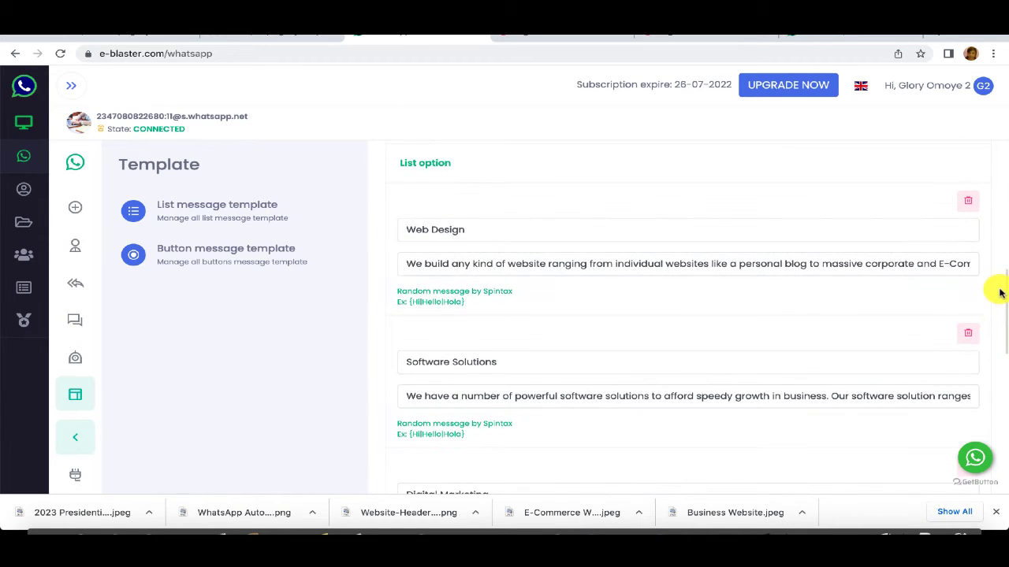
{"action": "left_click", "coordinate": [407, 228]}
{"action": "left_click_drag", "start_coordinate": [413, 227], "coordinate": [475, 225]}
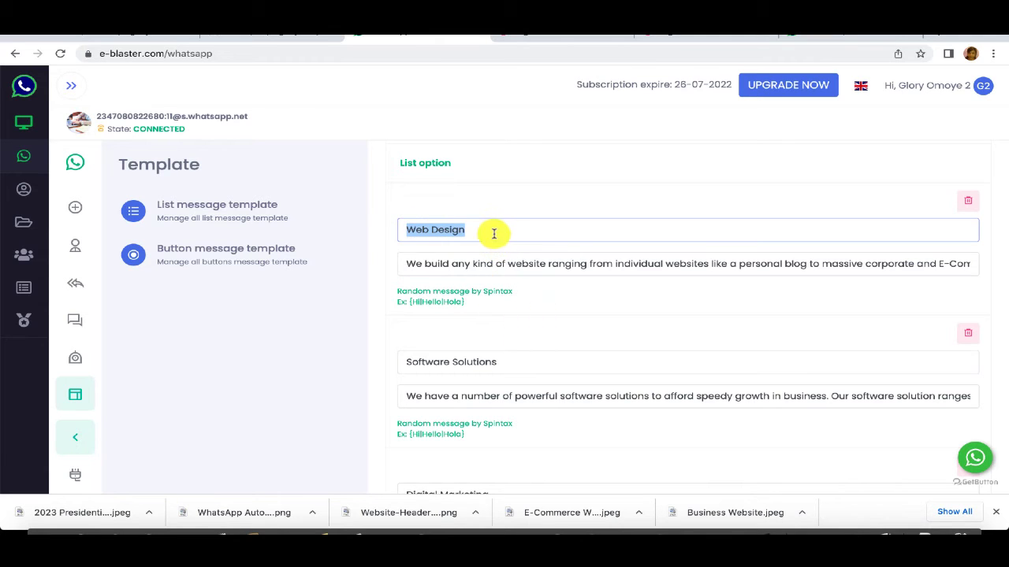
{"action": "left_click", "coordinate": [494, 233]}
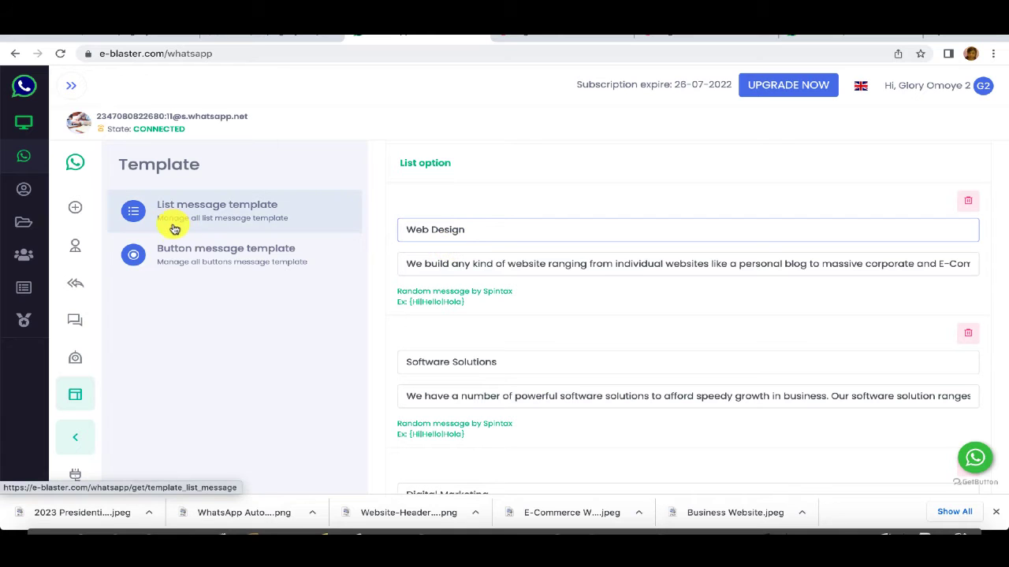
{"action": "left_click", "coordinate": [192, 208]}
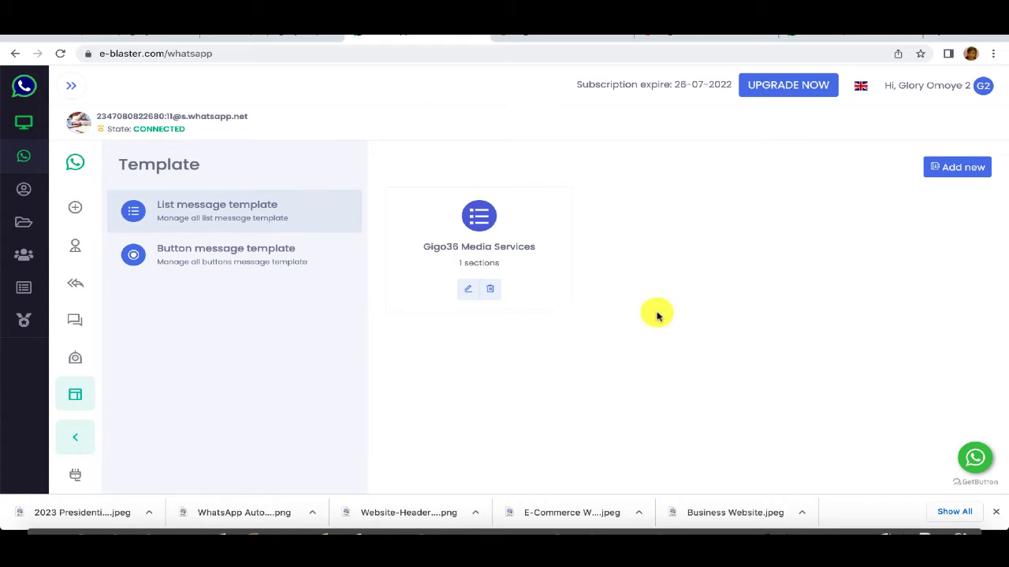
Step: Start a new list message template named 'Gigo360 Media Web Design packages'
{"action": "left_click", "coordinate": [950, 168]}
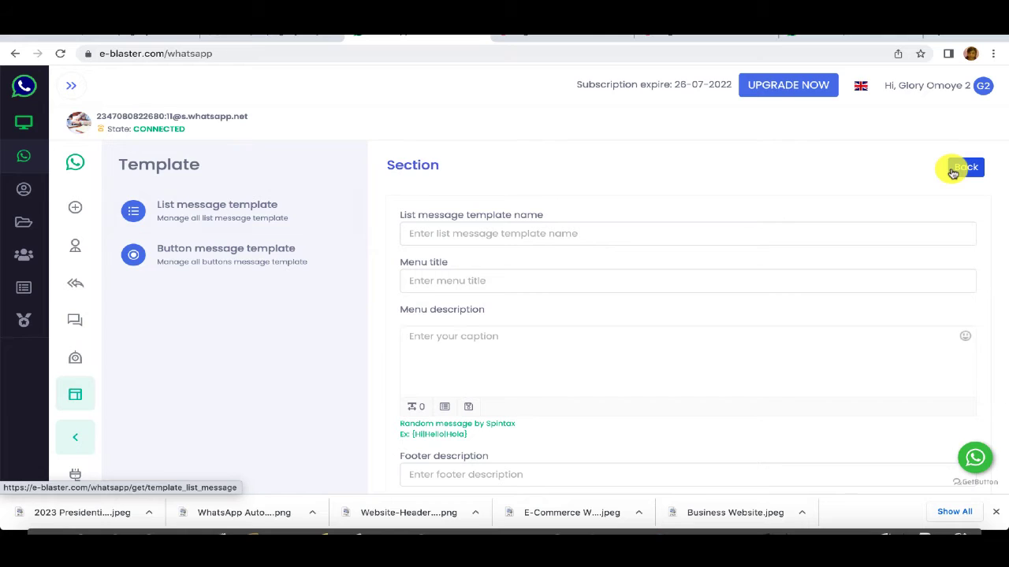
{"action": "left_click", "coordinate": [554, 233]}
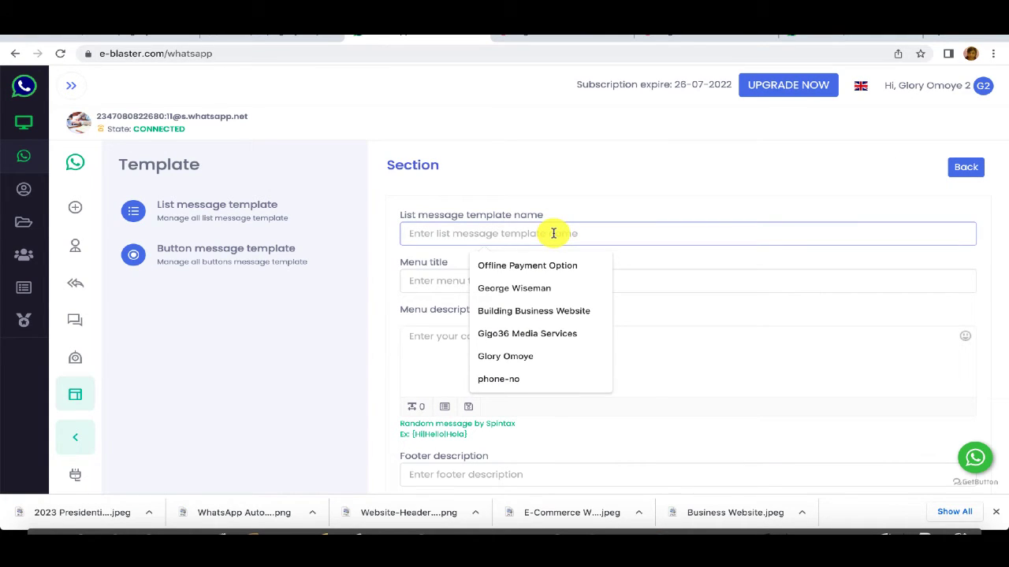
{"action": "type", "text": "Gigo"}
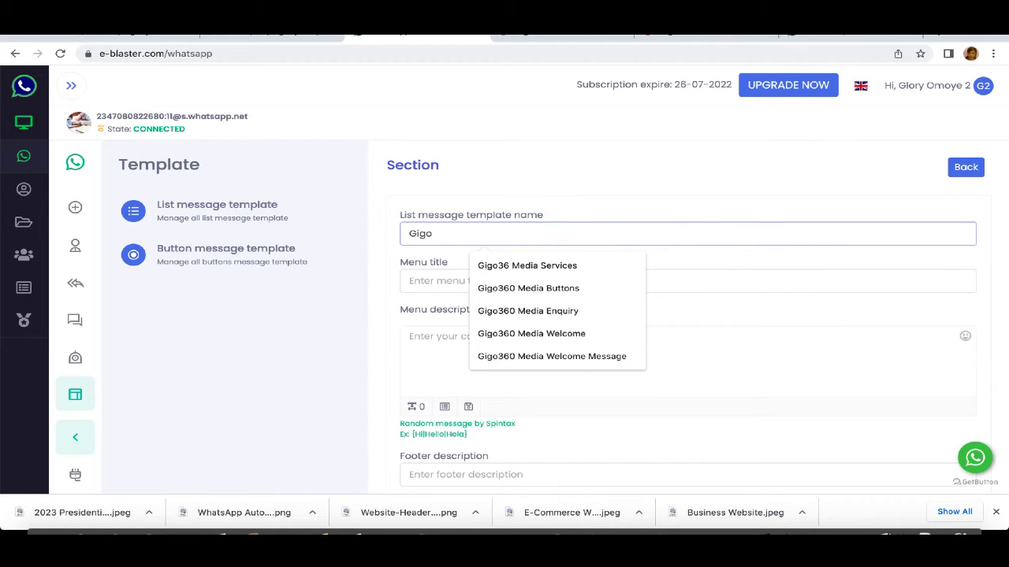
{"action": "type", "text": "360 "}
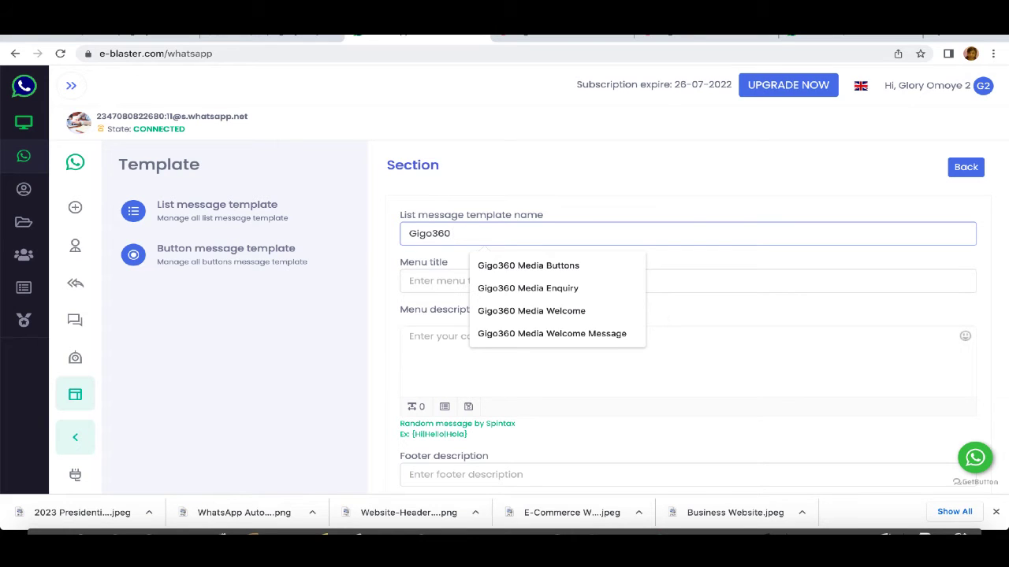
{"action": "type", "text": "Media Web"}
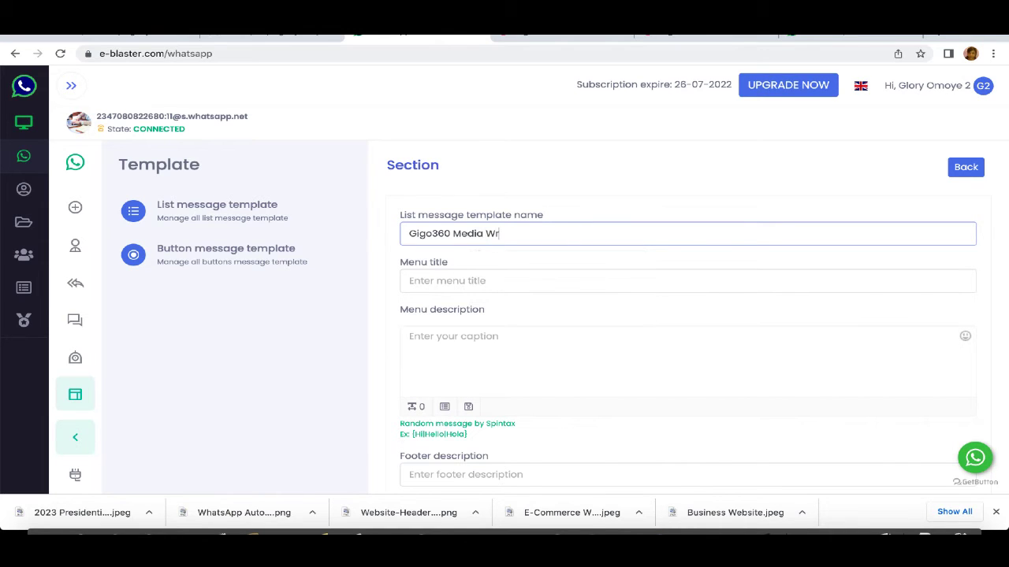
{"action": "key", "text": "BackSpace"}
{"action": "type", "text": "eb Design packages"}
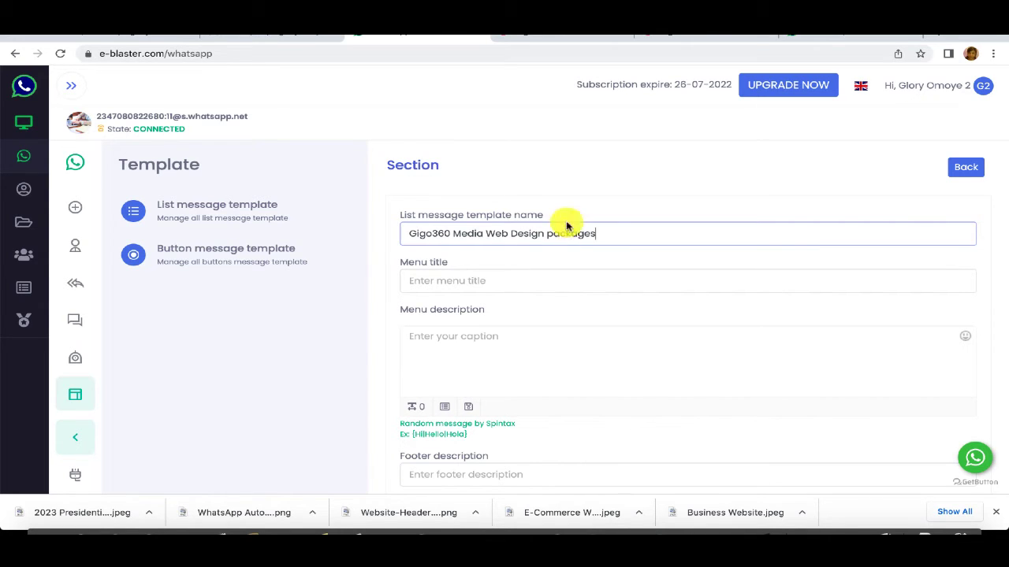
Step: Set the template's menu title to 'Various types of Web Design'
{"action": "left_click", "coordinate": [515, 283]}
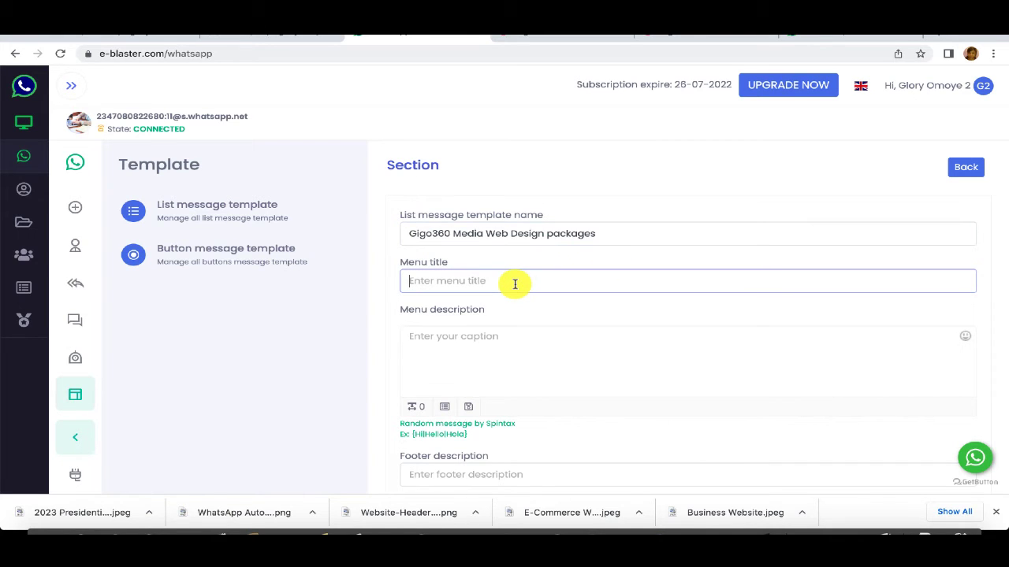
{"action": "type", "text": "Our"}
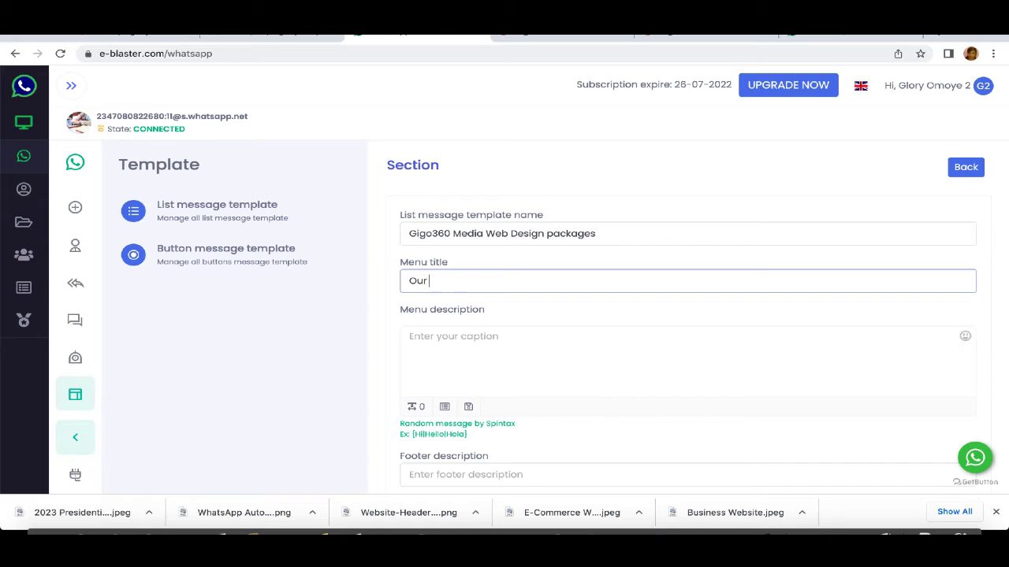
{"action": "type", "text": " Various Websi"}
{"action": "key", "text": "ctrl+a"}
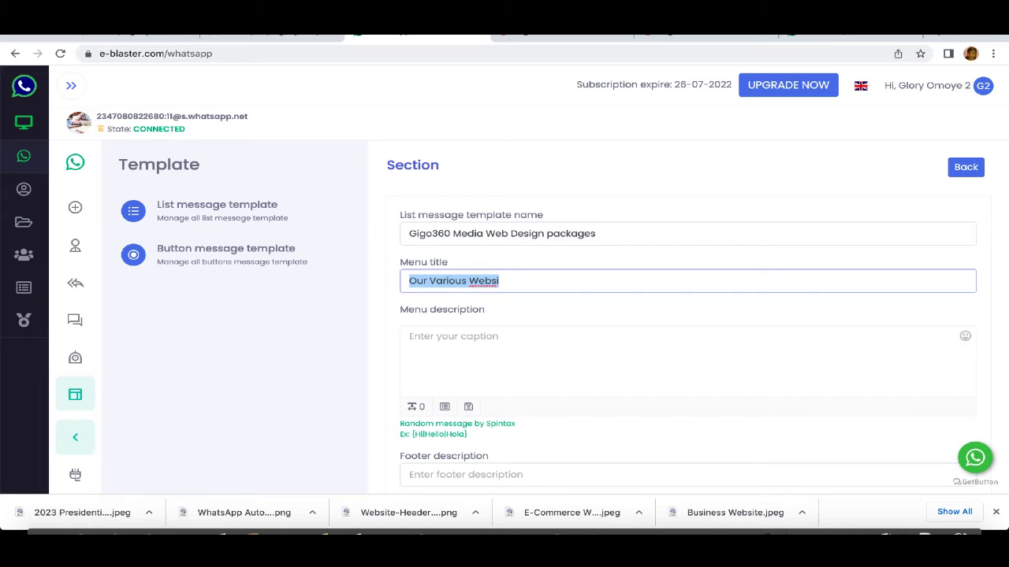
{"action": "type", "text": "Vari"}
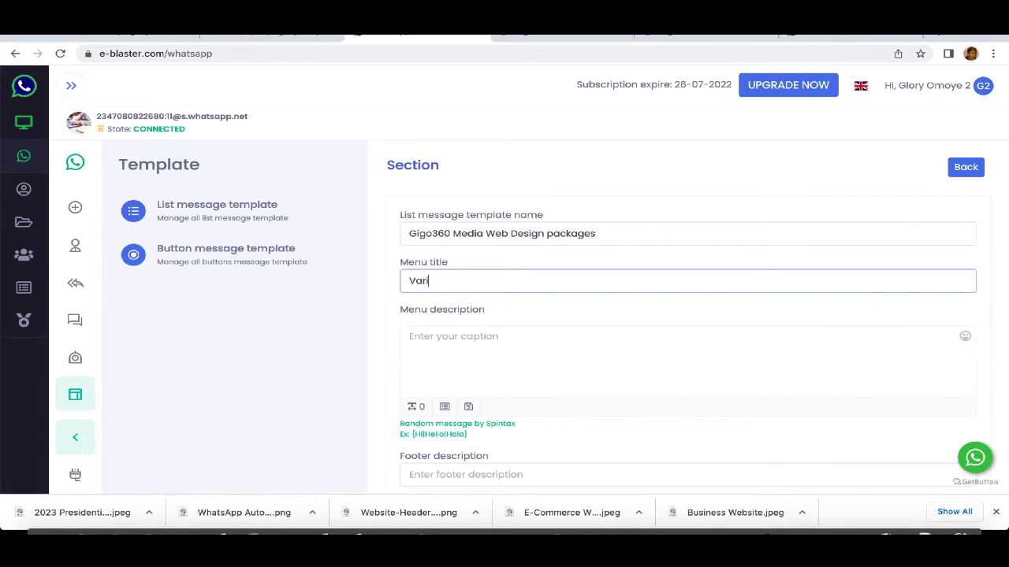
{"action": "type", "text": "ous types of Web DE"}
{"action": "type", "text": "gn"}
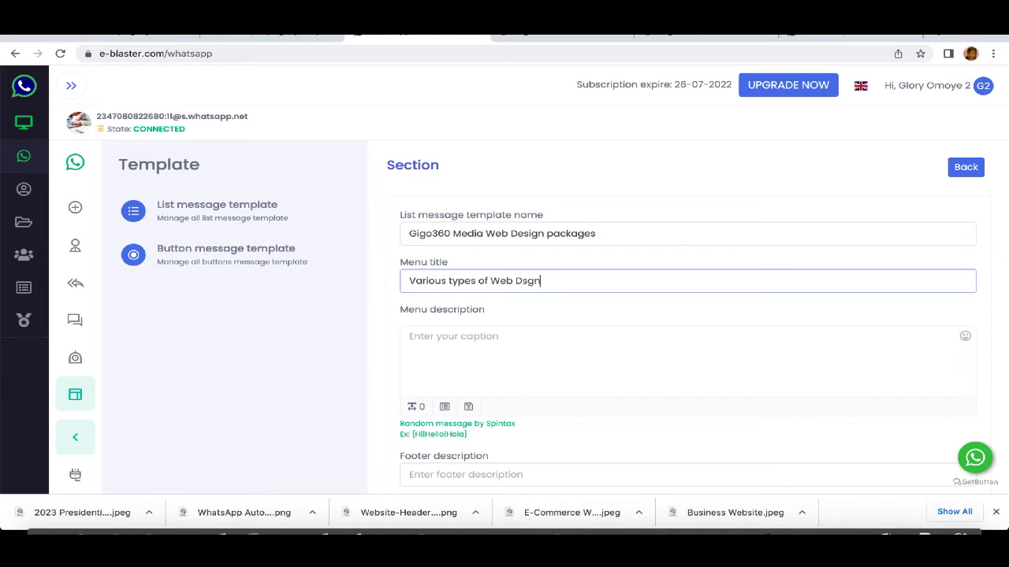
{"action": "key", "text": "BackSpace"}
{"action": "key", "text": "BackSpace"}
{"action": "type", "text": "gn"}
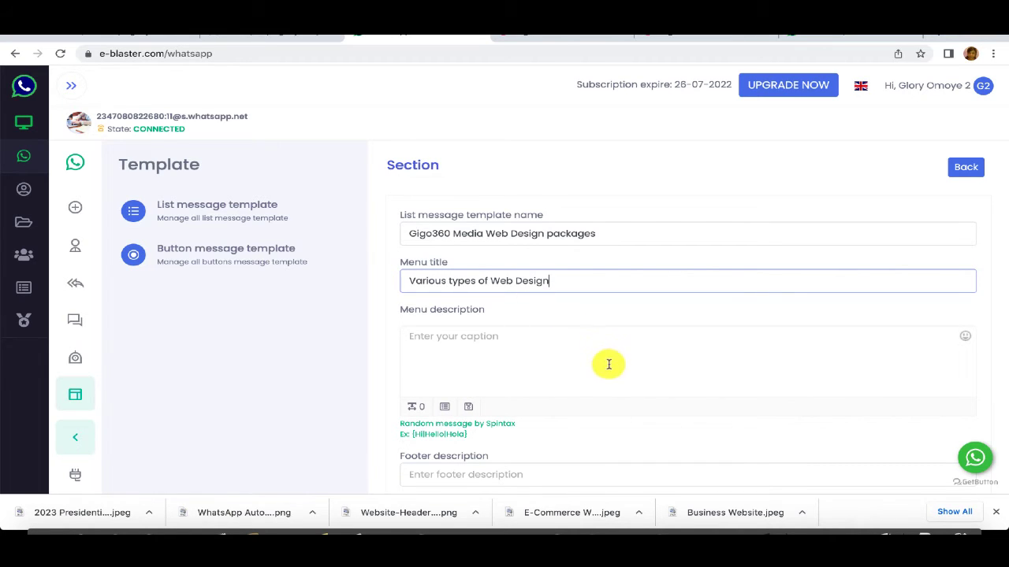
Step: Set the menu description to 'Below is a list of our various Web Design Packages' and footer to 'Gigo360 Media'
{"action": "left_click", "coordinate": [516, 355]}
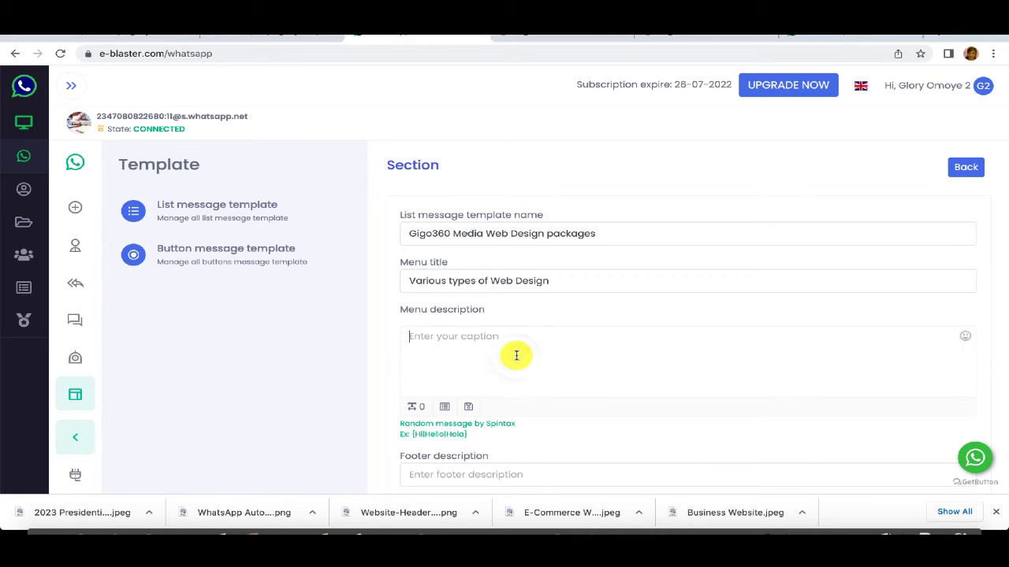
{"action": "type", "text": "B"}
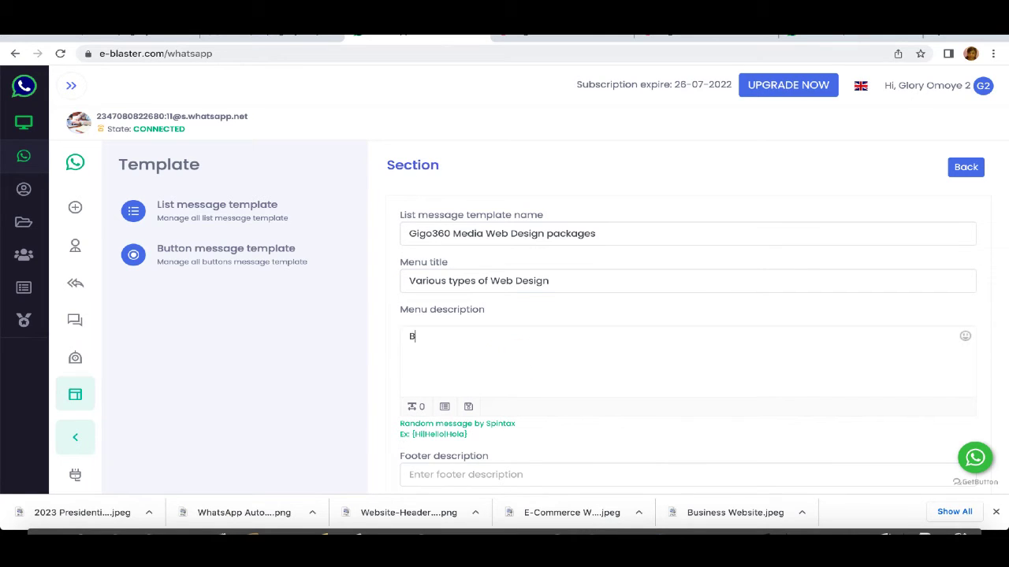
{"action": "type", "text": "elow is a list of our var"}
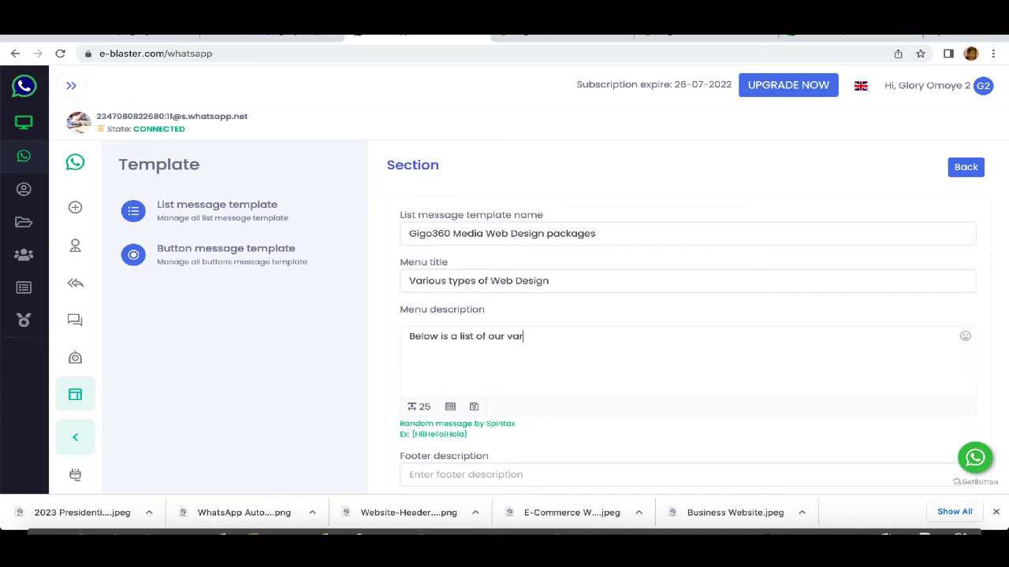
{"action": "type", "text": "ious Web Design Packages"}
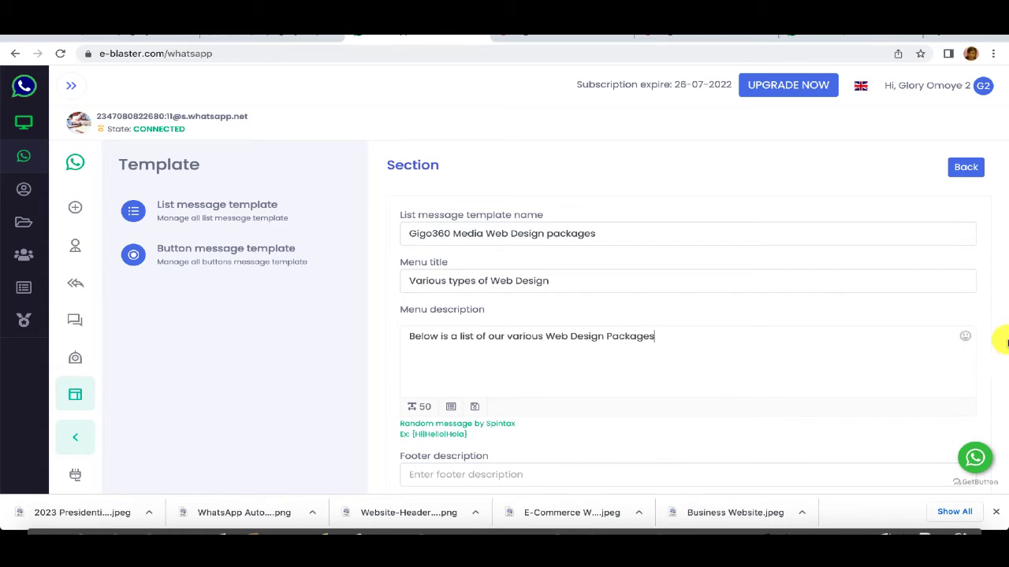
{"action": "left_click_drag", "start_coordinate": [1005, 337], "coordinate": [1006, 457]}
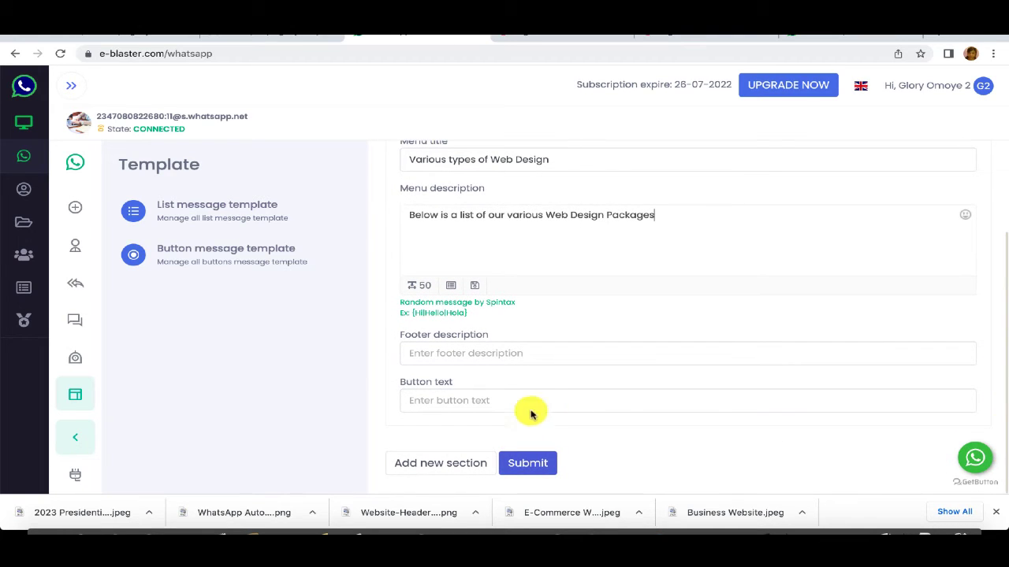
{"action": "left_click", "coordinate": [461, 357]}
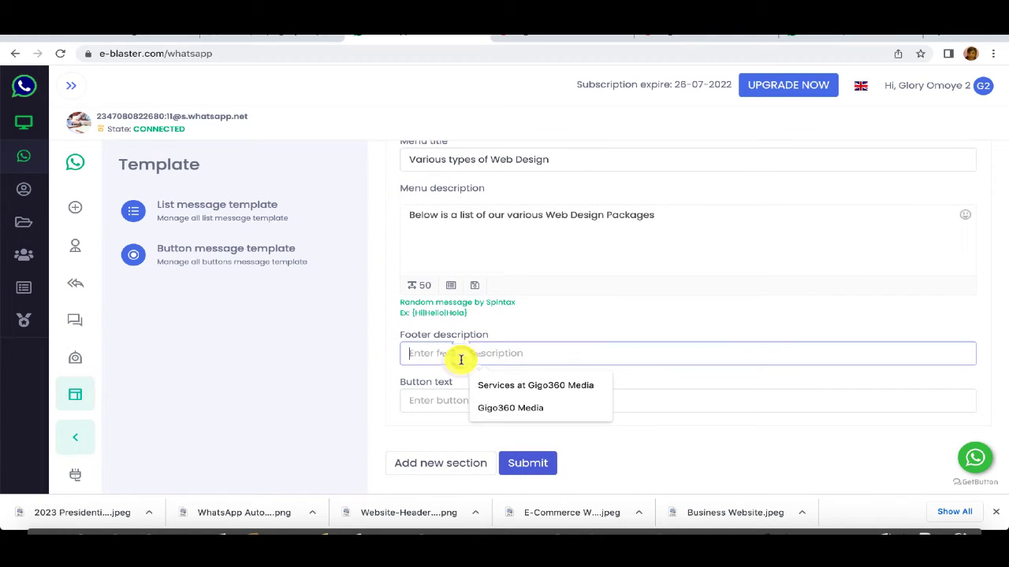
{"action": "left_click", "coordinate": [496, 408]}
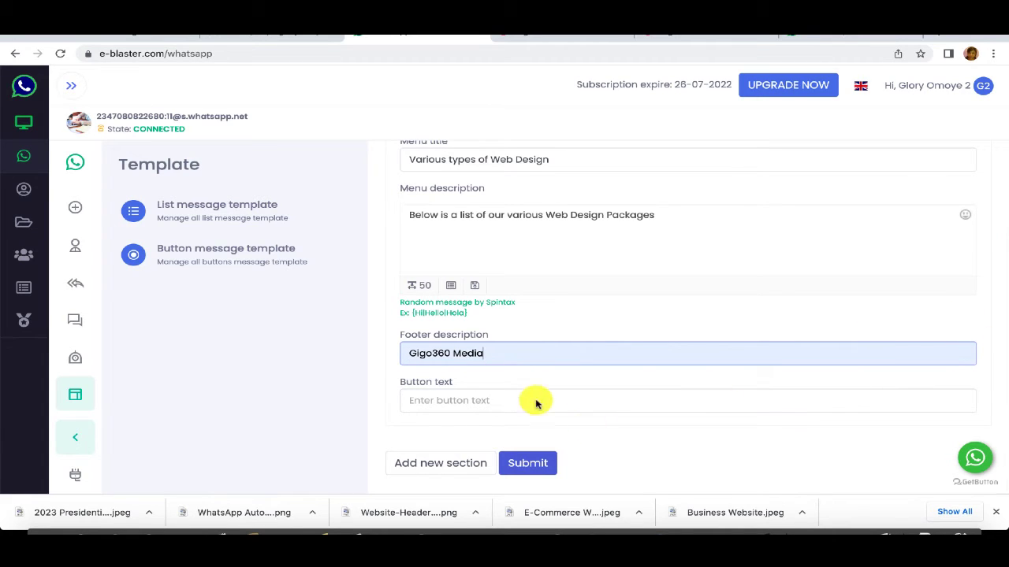
Step: Set the button text to 'Our Web Design Packages' and add an empty new section
{"action": "left_click", "coordinate": [488, 401]}
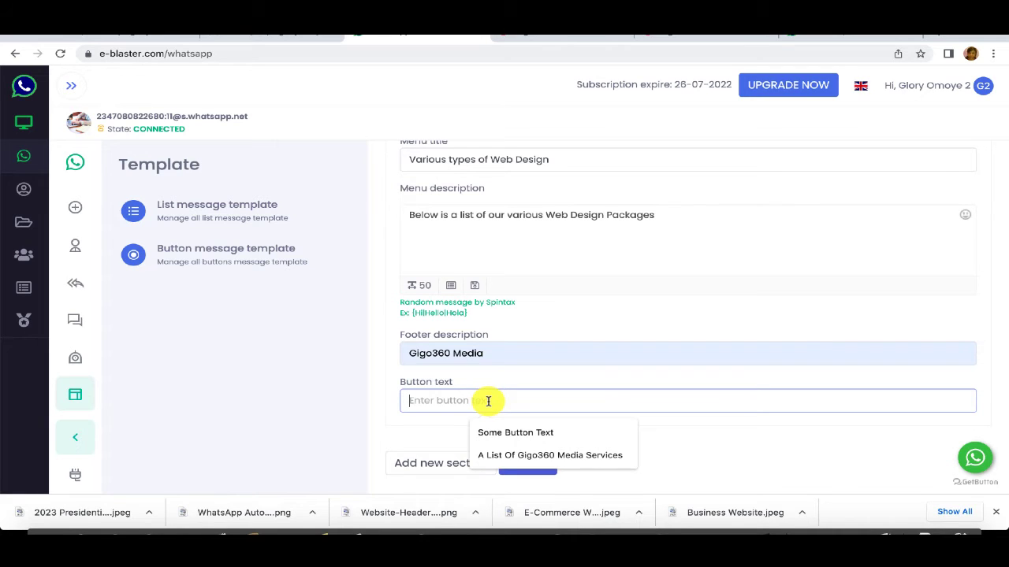
{"action": "type", "text": "Web Desi"}
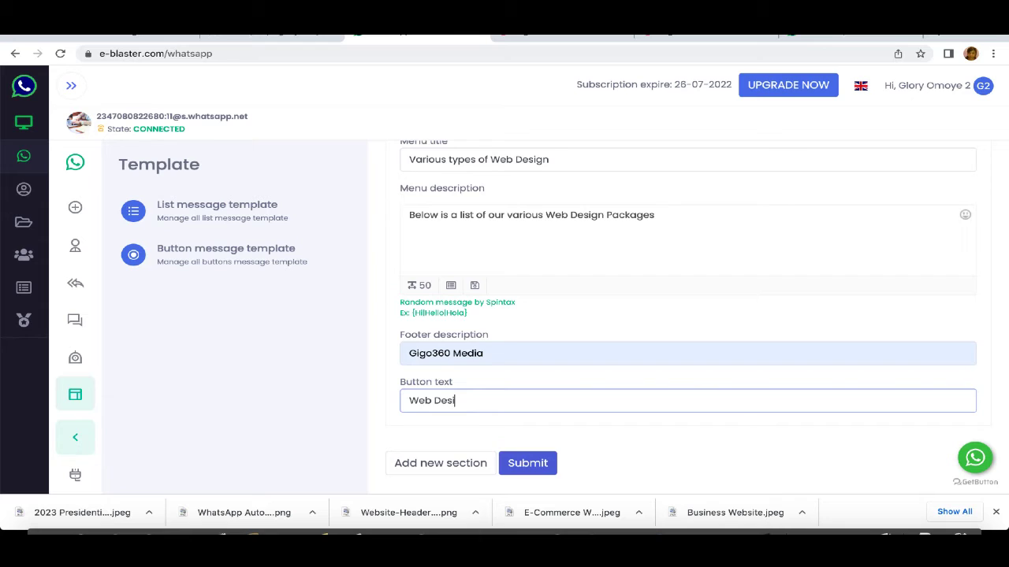
{"action": "key", "text": "BackSpace"}
{"action": "key", "text": "BackSpace"}
{"action": "type", "text": "Our wEB dESIGN"}
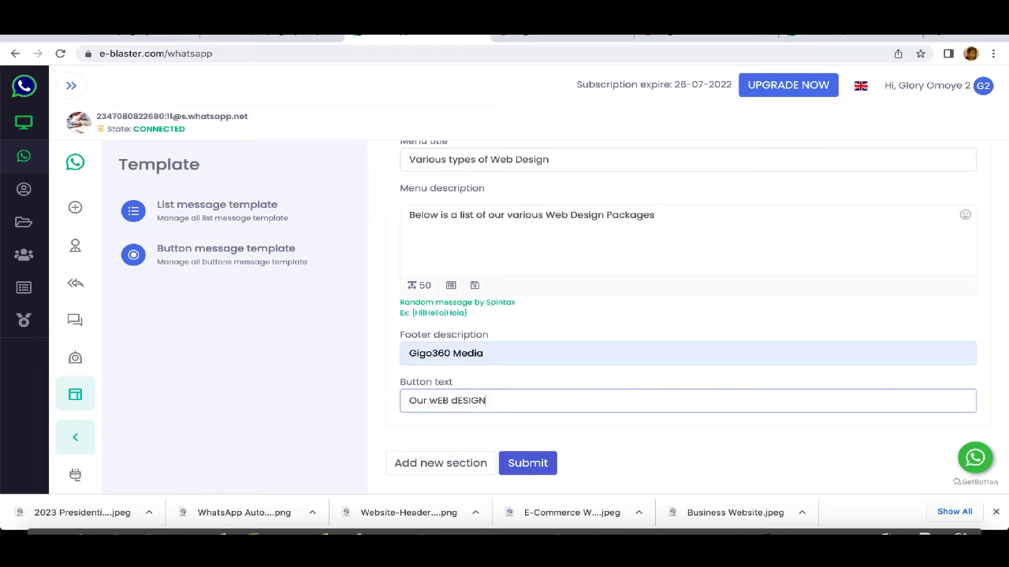
{"action": "key", "text": "BackSpace"}
{"action": "key", "text": "BackSpace"}
{"action": "key", "text": "BackSpace"}
{"action": "key", "text": "BackSpace"}
{"action": "type", "text": "DE"}
{"action": "key", "text": "BackSpace"}
{"action": "type", "text": "esign Packg"}
{"action": "type", "text": "ges"}
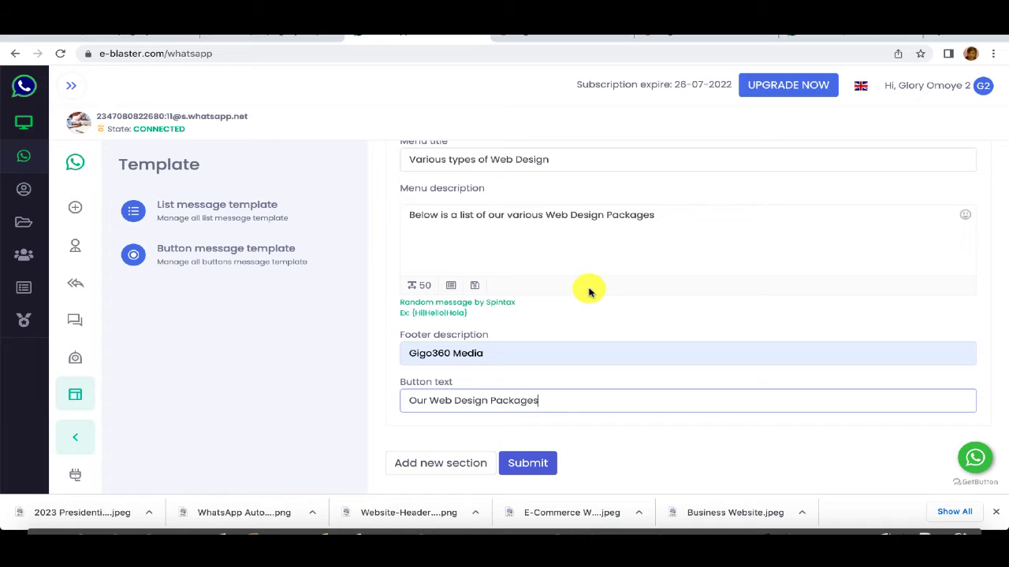
{"action": "left_click", "coordinate": [457, 465]}
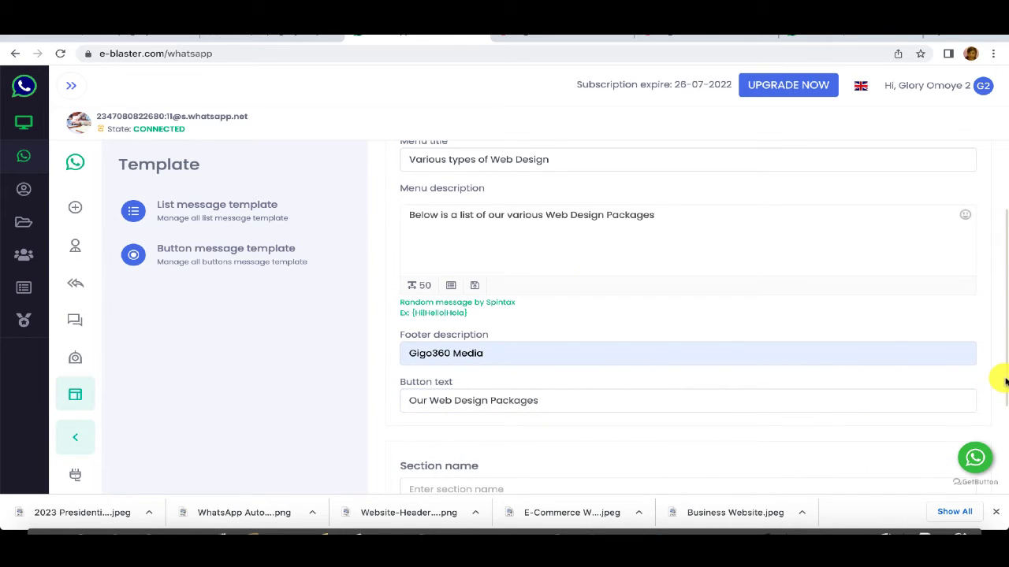
{"action": "scroll", "coordinate": [998, 386], "scroll_direction": "down", "scroll_amount": 2}
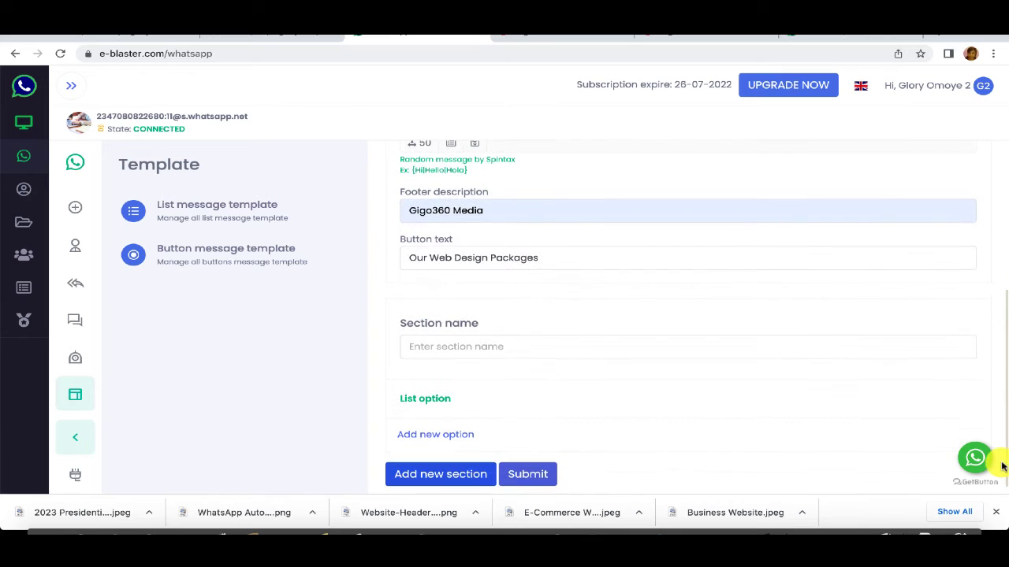
Step: Name the section 'Available Packages for Web Design' and add a list option to it
{"action": "left_click", "coordinate": [455, 350]}
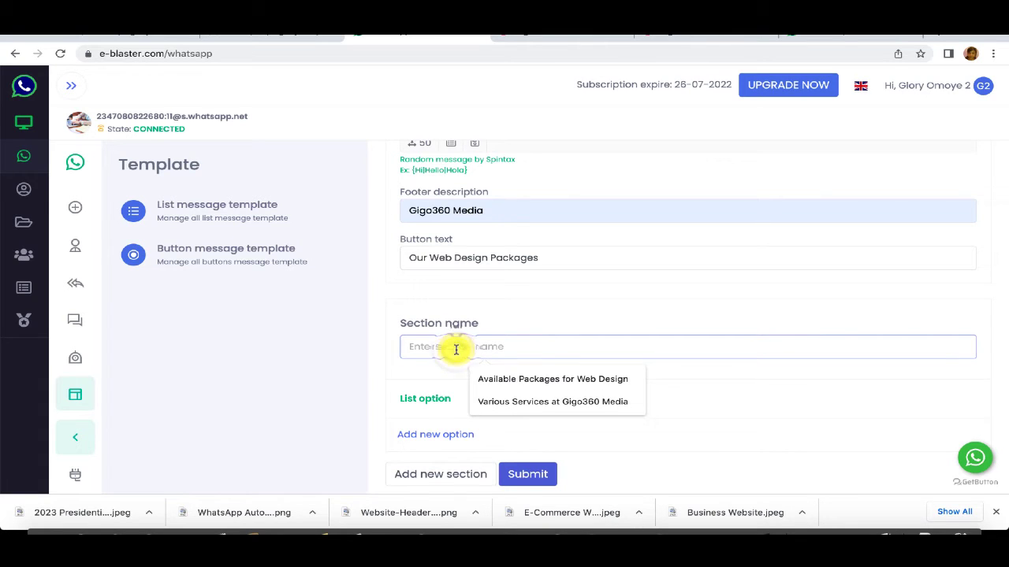
{"action": "left_click", "coordinate": [513, 378]}
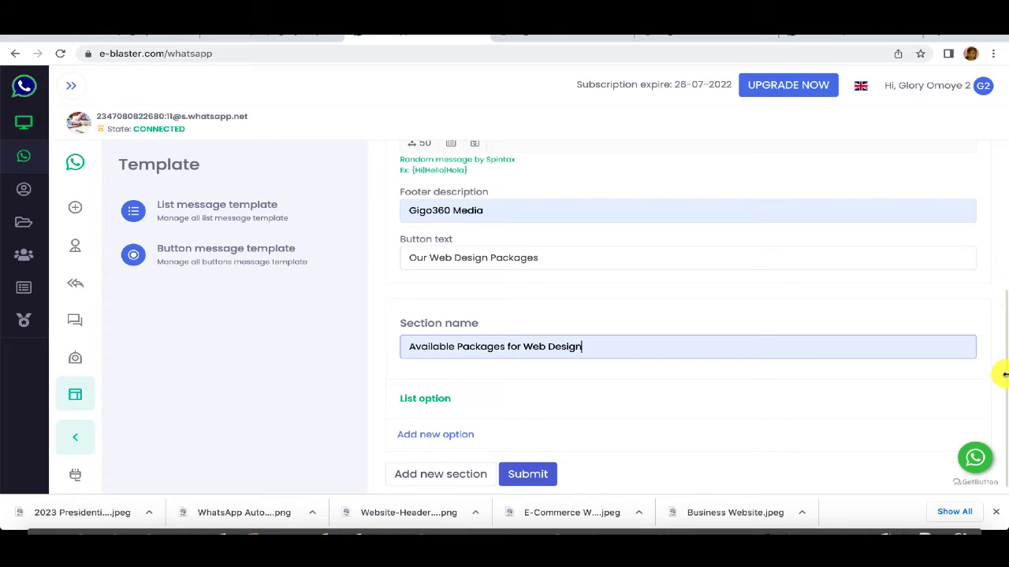
{"action": "left_click", "coordinate": [430, 435]}
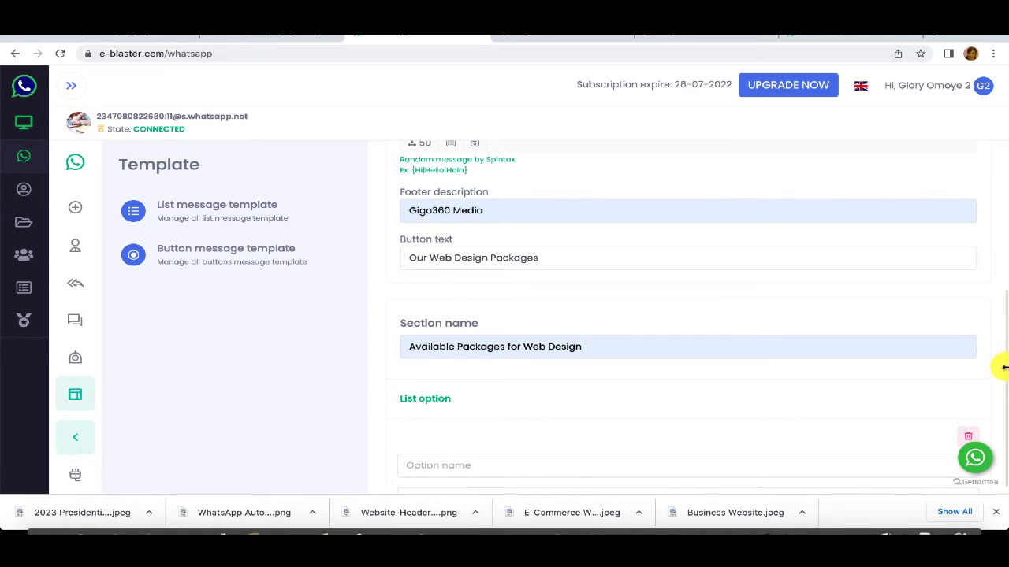
{"action": "left_click_drag", "start_coordinate": [1003, 352], "coordinate": [999, 423]}
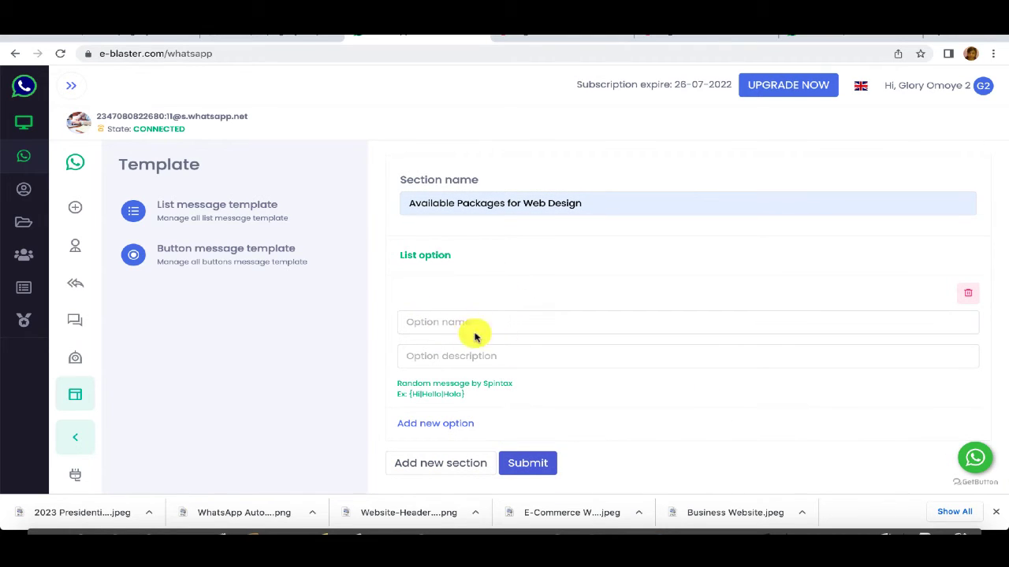
Step: Fill in the Simple Blog, Business Website and E-Commerce Website options with their descriptions
{"action": "left_click", "coordinate": [437, 321]}
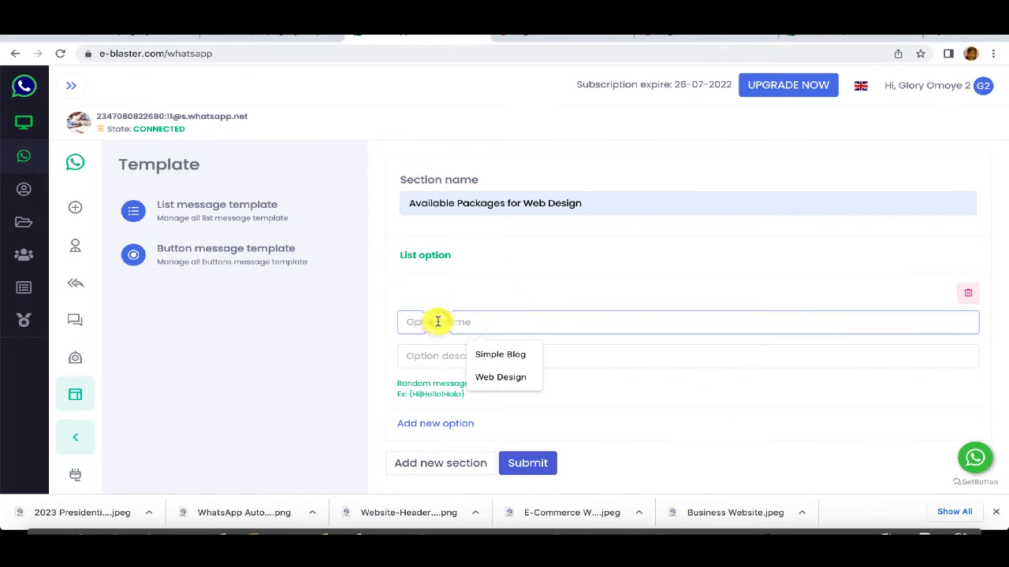
{"action": "left_click", "coordinate": [496, 355]}
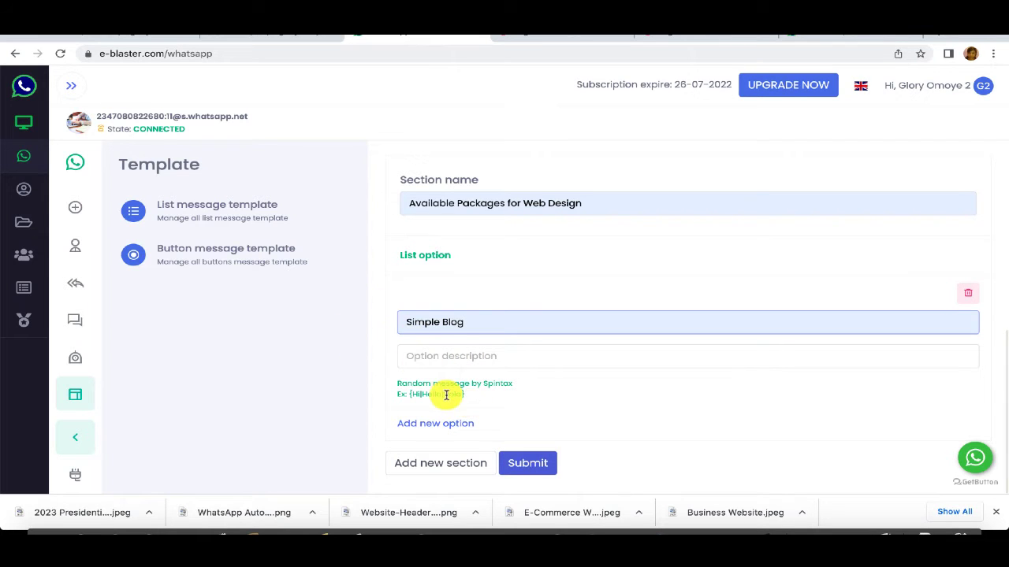
{"action": "mouse_move", "coordinate": [312, 513]}
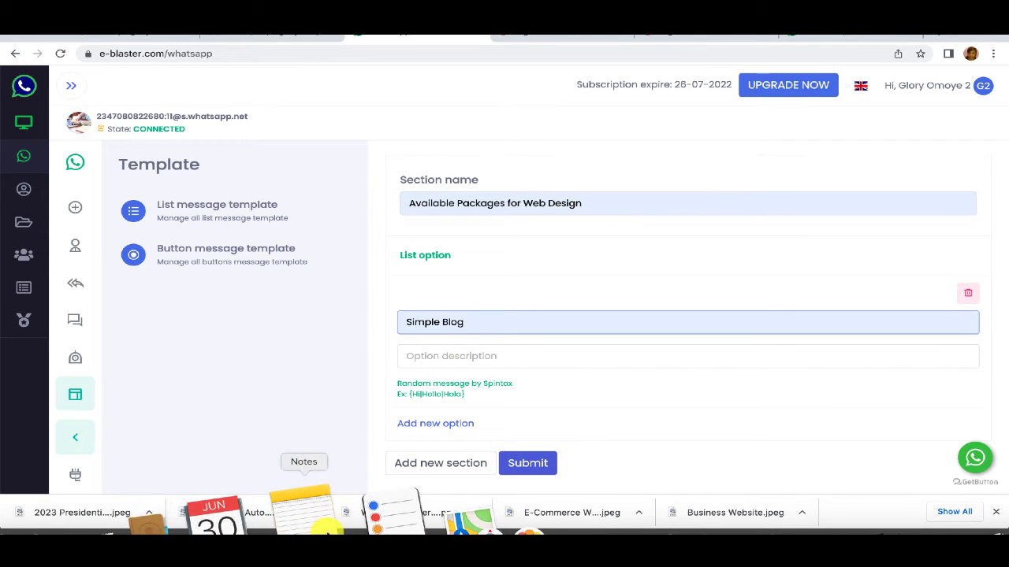
{"action": "left_click", "coordinate": [797, 28]}
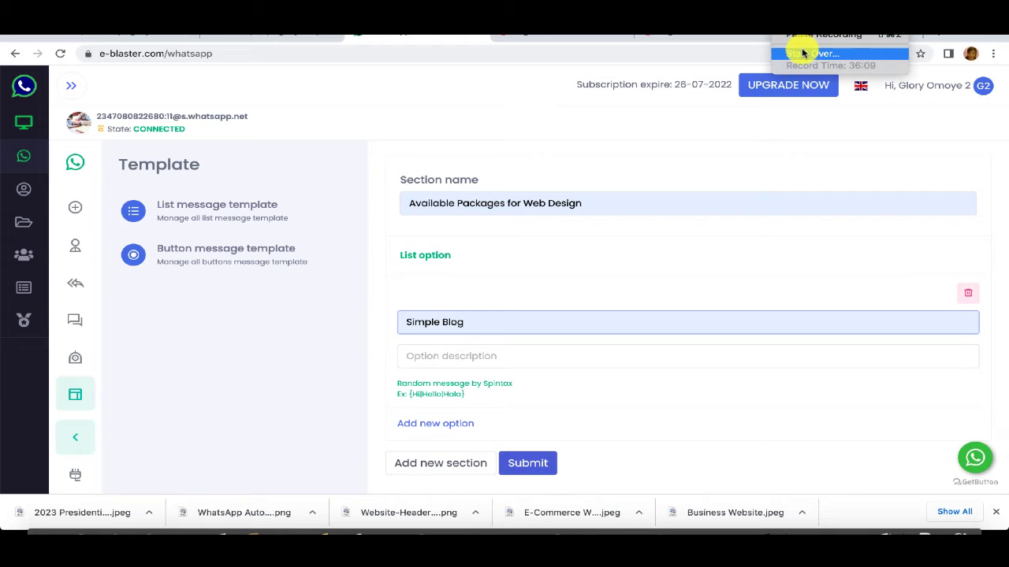
{"action": "left_click", "coordinate": [803, 38]}
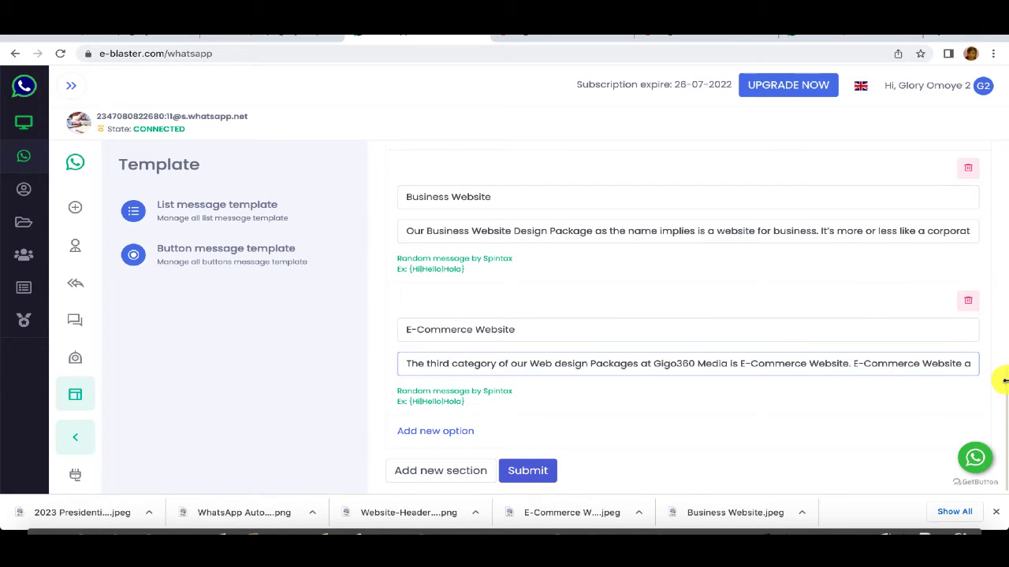
{"action": "left_click_drag", "start_coordinate": [1005, 380], "coordinate": [1006, 422]}
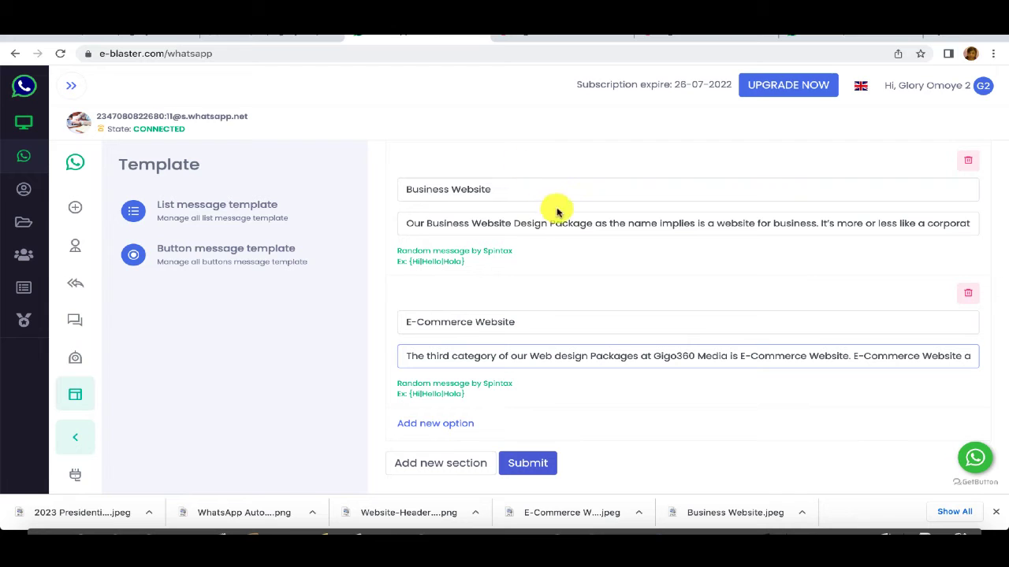
Step: Save the Web Design packages list template and reopen the Gigo36 Media Services template
{"action": "left_click", "coordinate": [523, 462]}
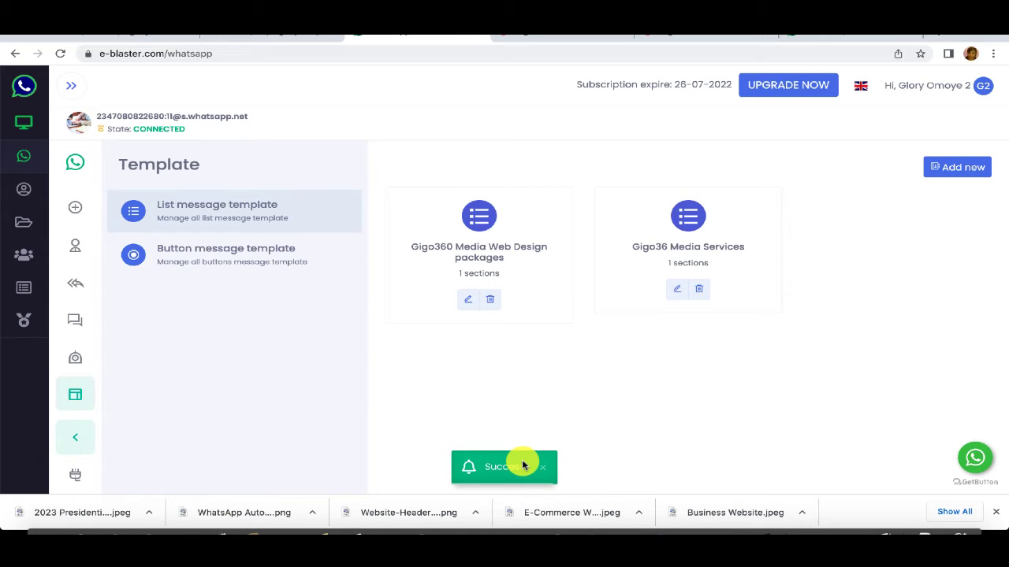
{"action": "left_click", "coordinate": [676, 292]}
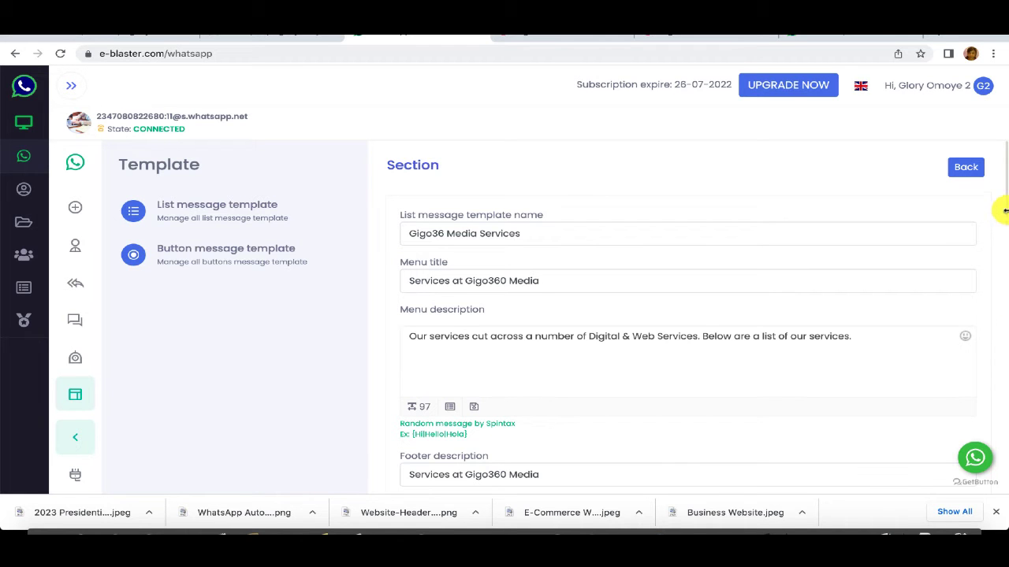
{"action": "left_click_drag", "start_coordinate": [1006, 219], "coordinate": [992, 398]}
{"action": "scroll", "coordinate": [986, 385], "scroll_direction": "up", "scroll_amount": 3}
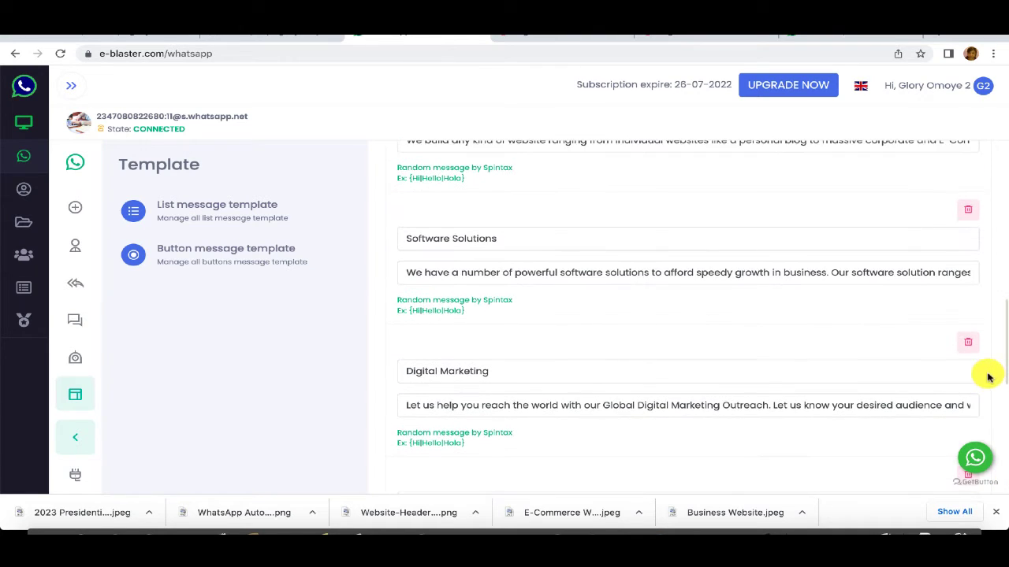
Step: Rename the Web Design option to 'Web Design Services' and save the services template
{"action": "left_click", "coordinate": [505, 268]}
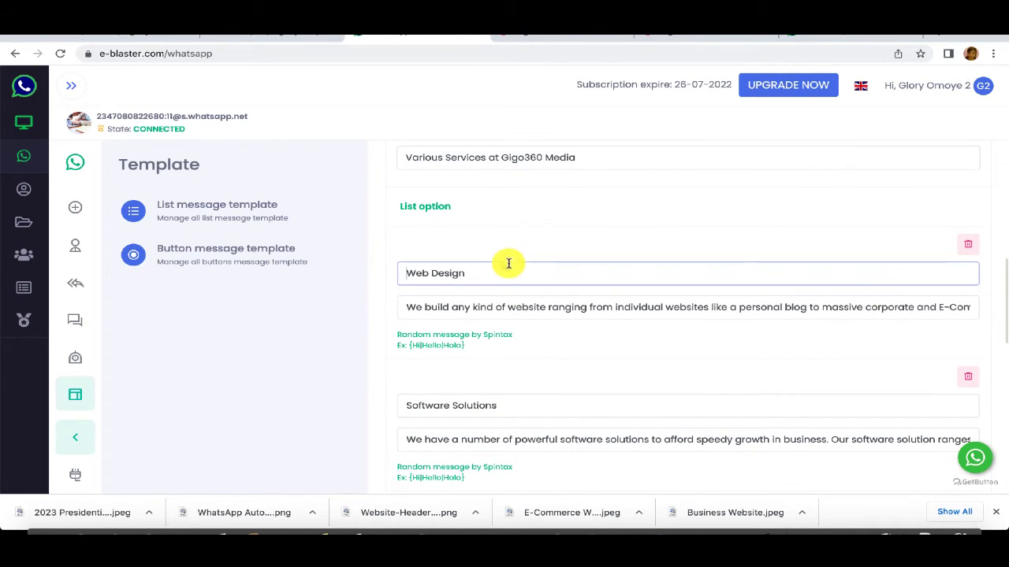
{"action": "type", "text": "Se"}
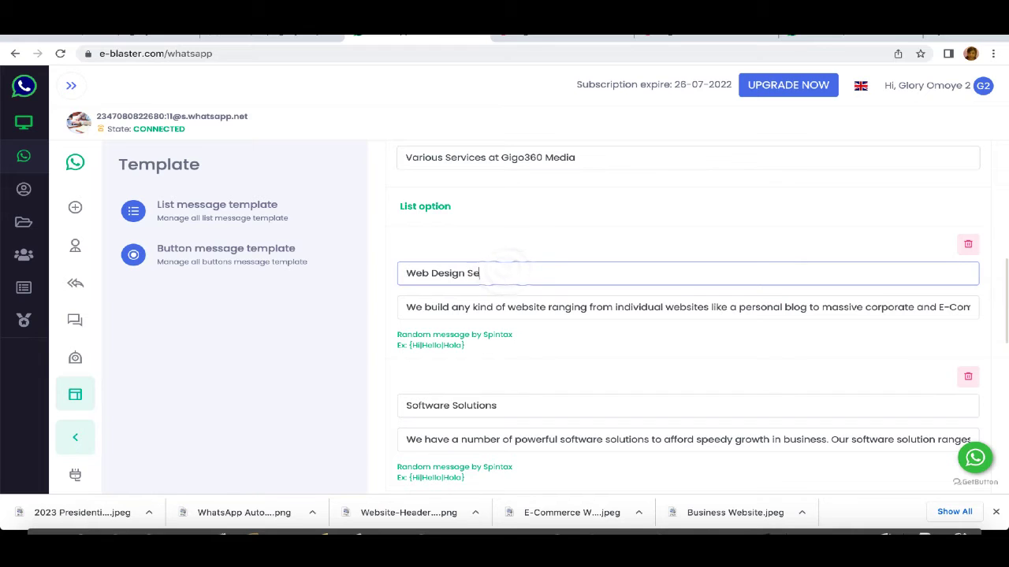
{"action": "type", "text": "rvices"}
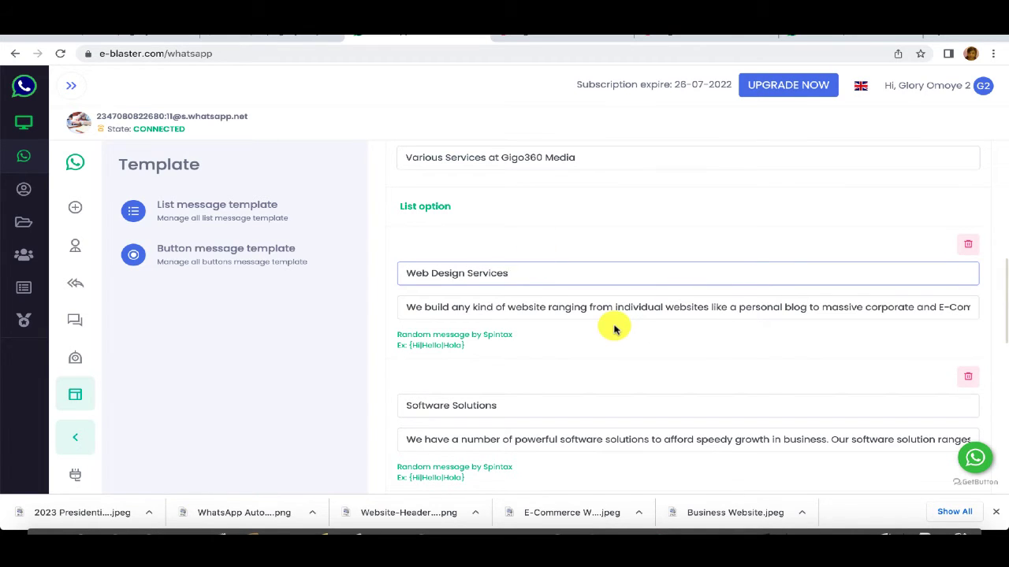
{"action": "key", "text": "ctrl+a"}
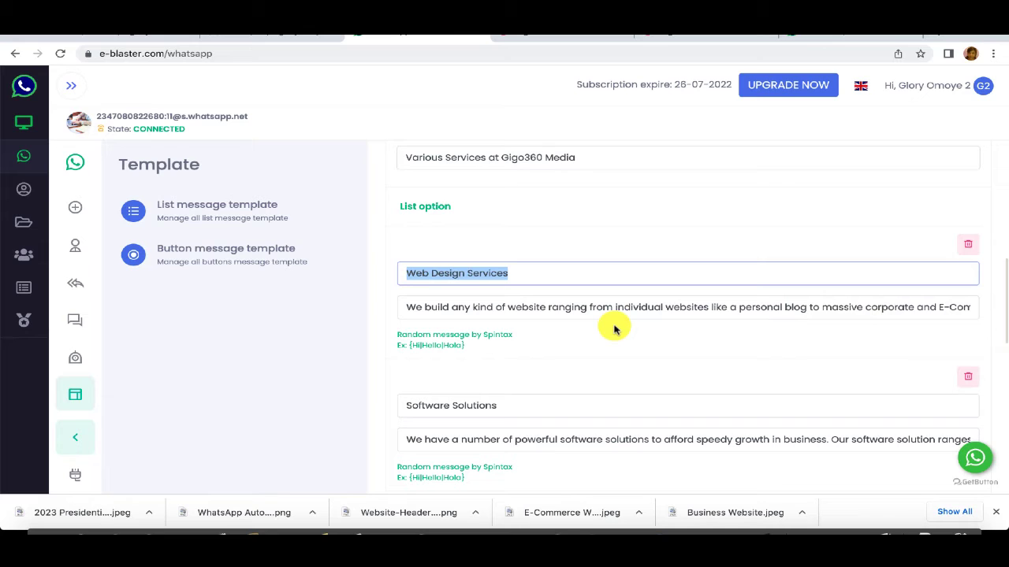
{"action": "left_click", "coordinate": [615, 273]}
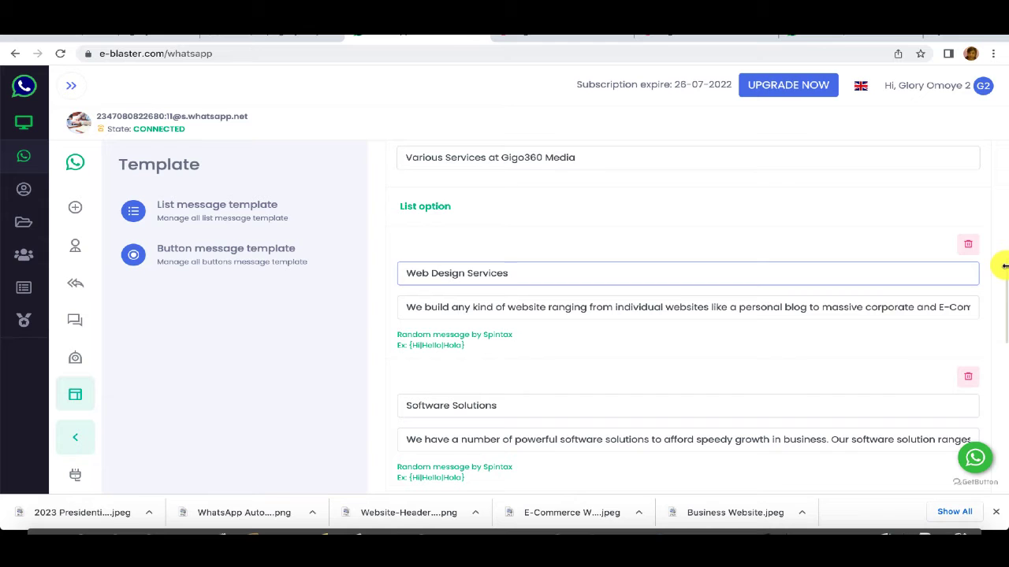
{"action": "left_click_drag", "start_coordinate": [1004, 268], "coordinate": [1002, 441]}
{"action": "left_click", "coordinate": [523, 464]}
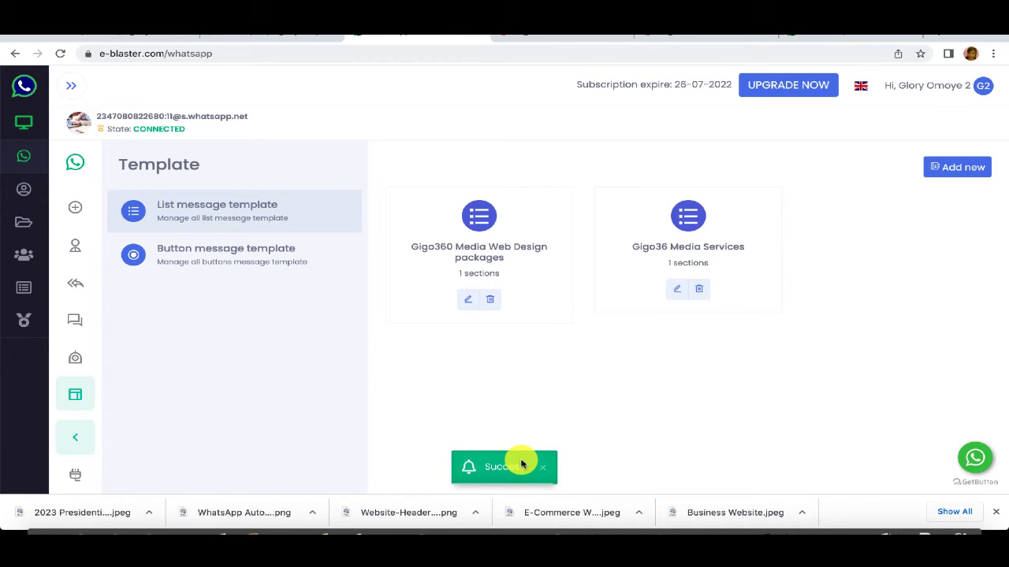
Step: Draft a whole-keyword chatbot rule named 'Web Design Packages' triggered by 'Web Design Services'
{"action": "left_click", "coordinate": [77, 358]}
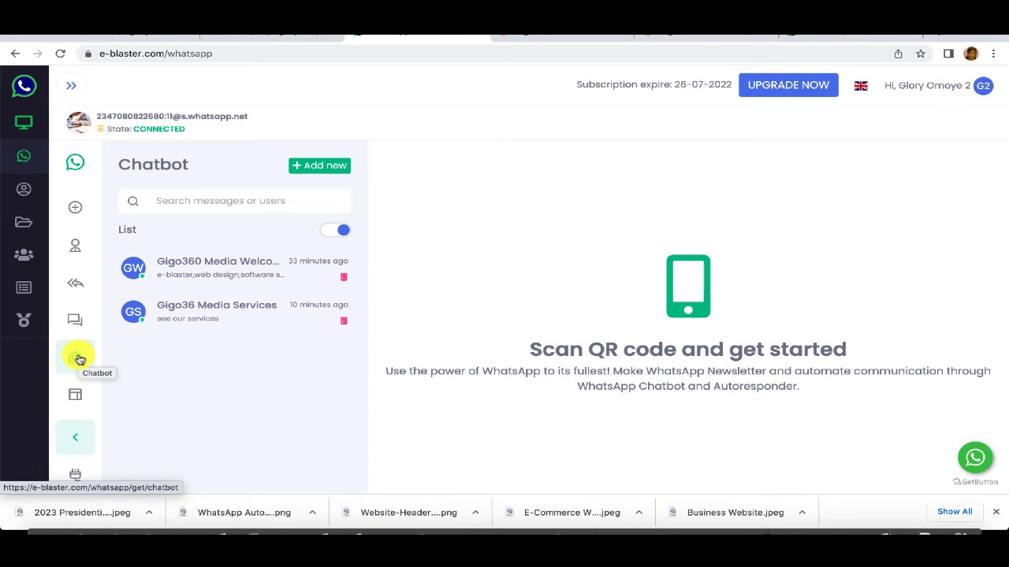
{"action": "left_click", "coordinate": [331, 171]}
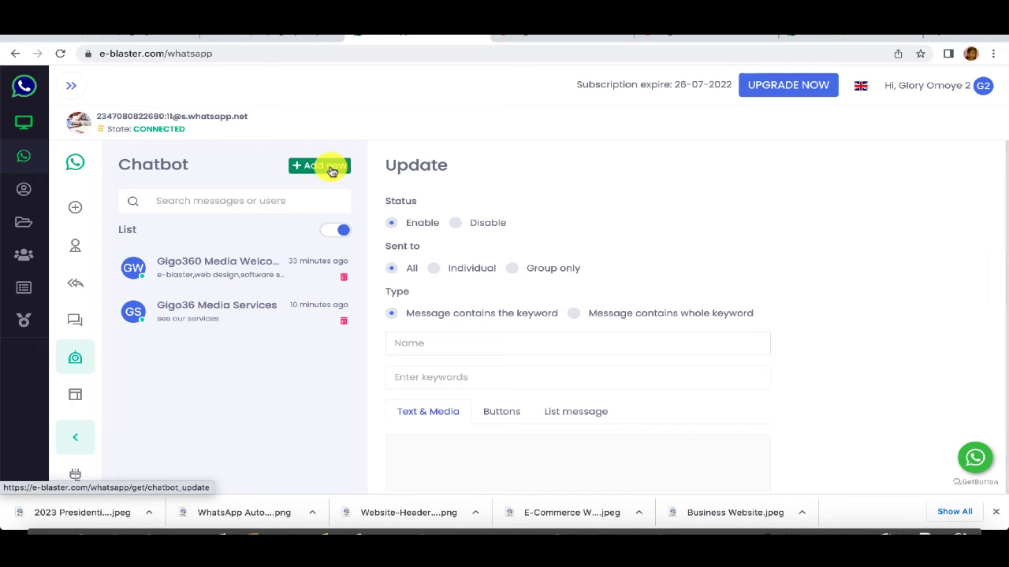
{"action": "left_click", "coordinate": [574, 314]}
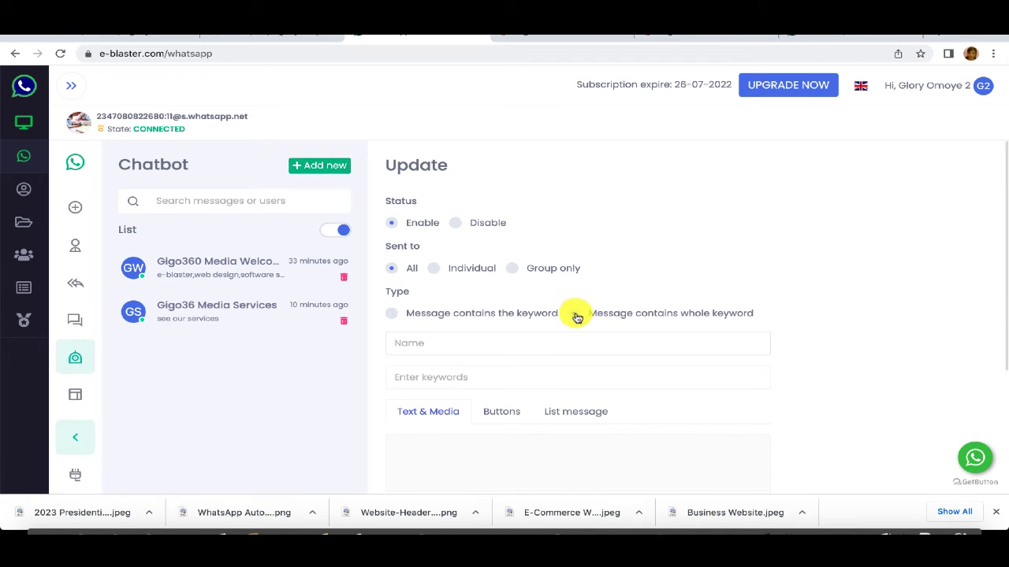
{"action": "left_click", "coordinate": [584, 352]}
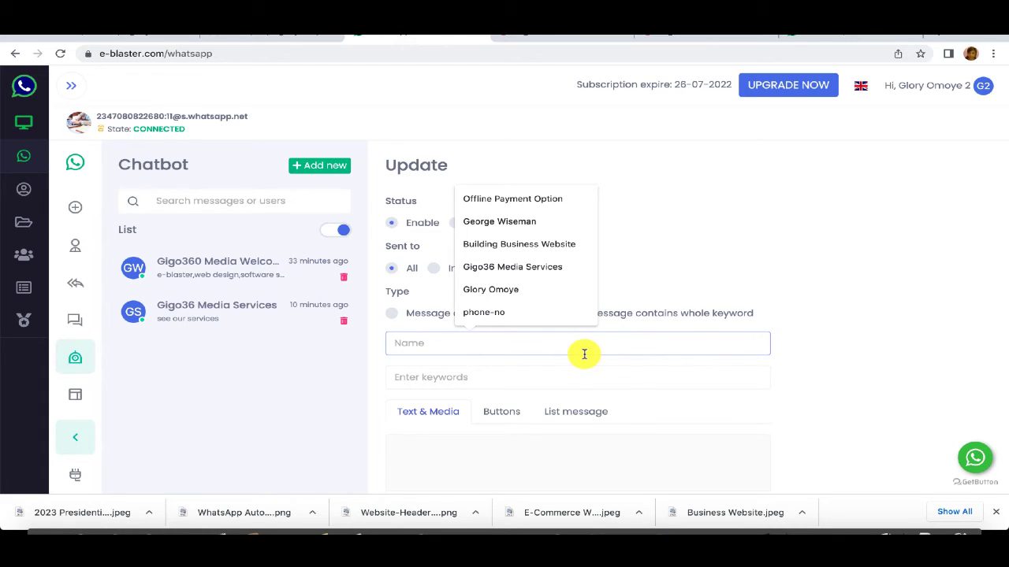
{"action": "type", "text": "Web d"}
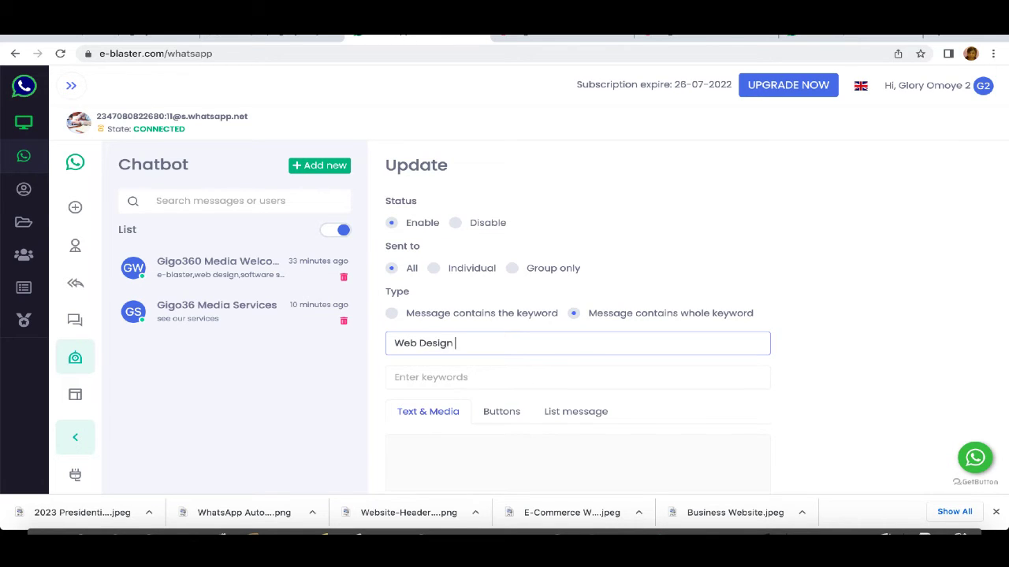
{"action": "type", "text": "esign Packages"}
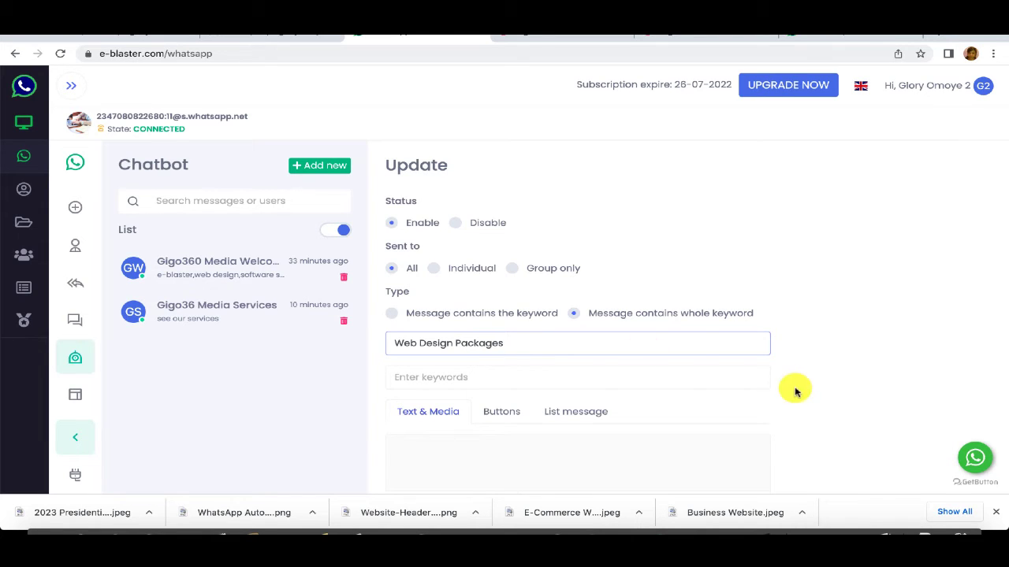
{"action": "left_click", "coordinate": [558, 377]}
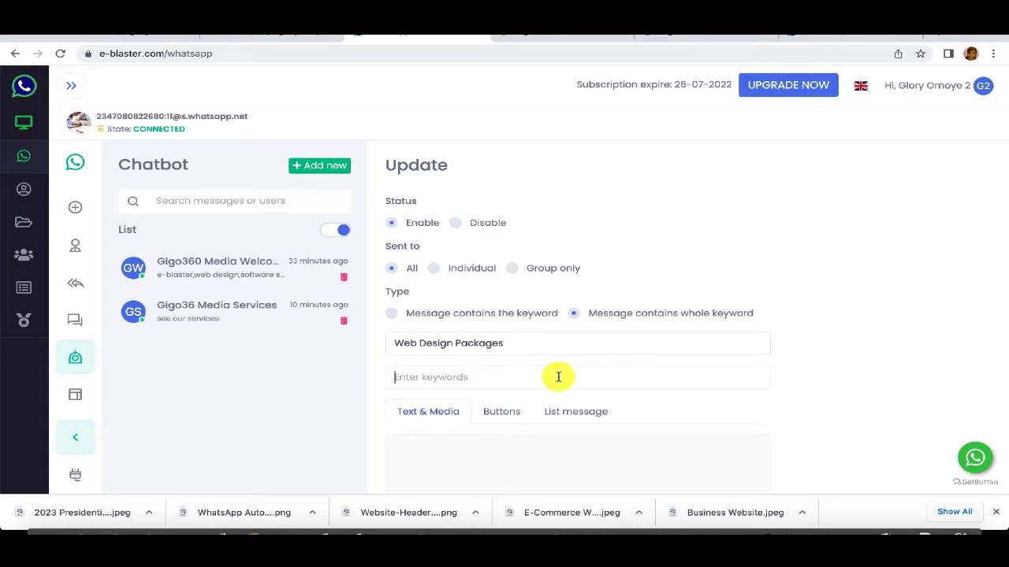
{"action": "type", "text": "Web Design Services"}
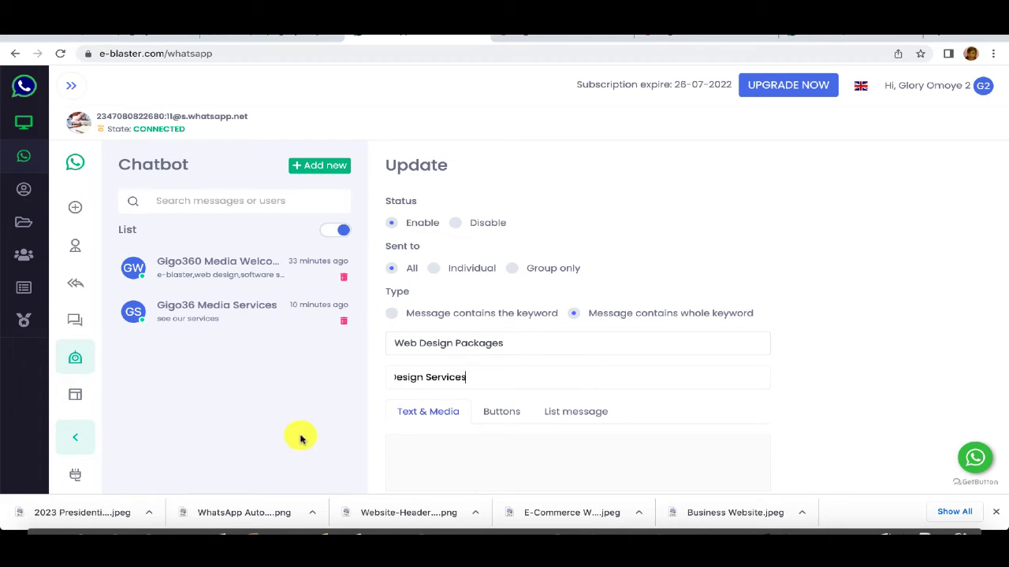
{"action": "left_click", "coordinate": [491, 376]}
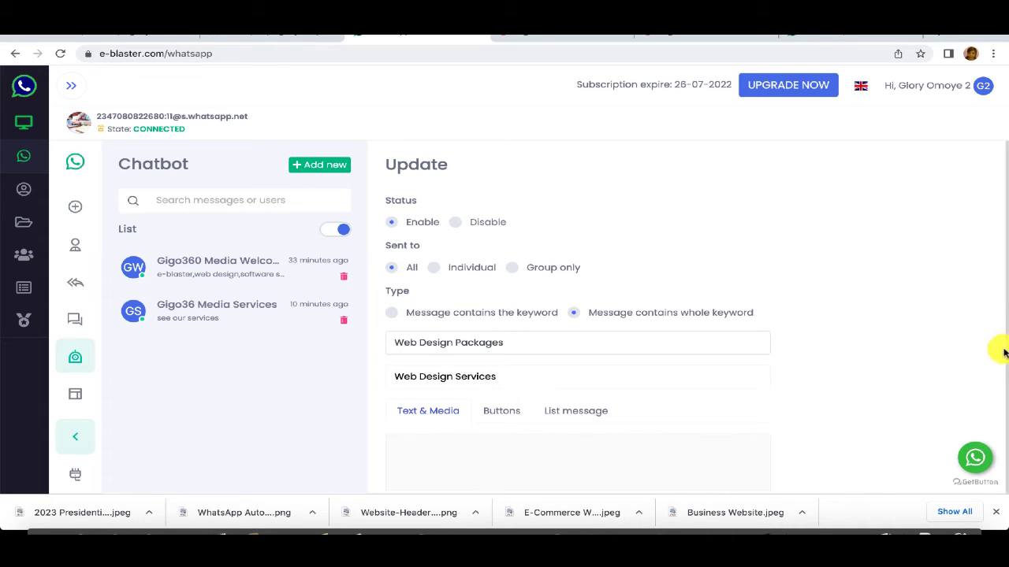
Step: Set the Web Design Packages rule to reply with the Gigo360 Media Web Design packages list, then save it
{"action": "left_click", "coordinate": [565, 416]}
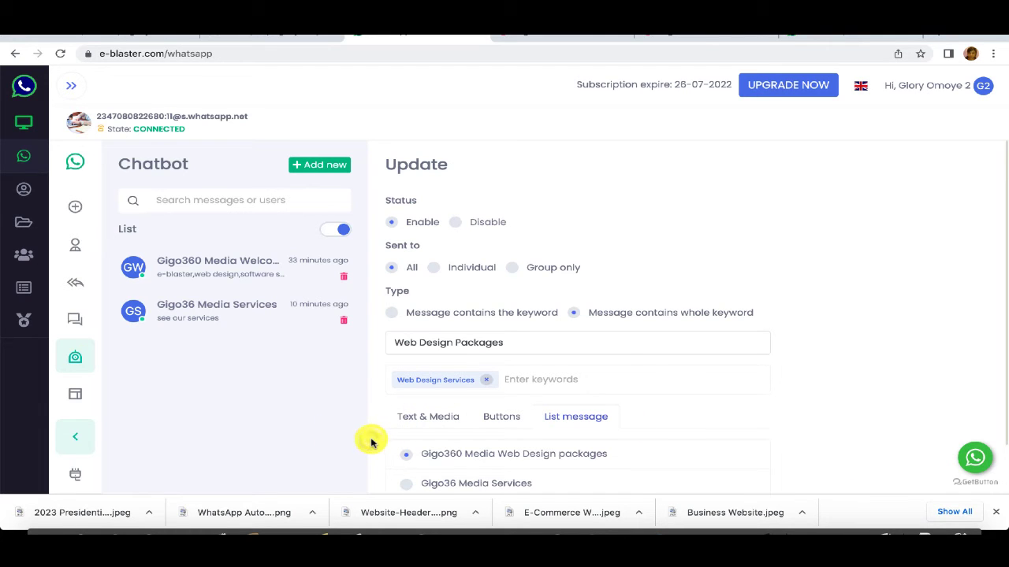
{"action": "scroll", "coordinate": [371, 443], "scroll_direction": "down", "scroll_amount": 1}
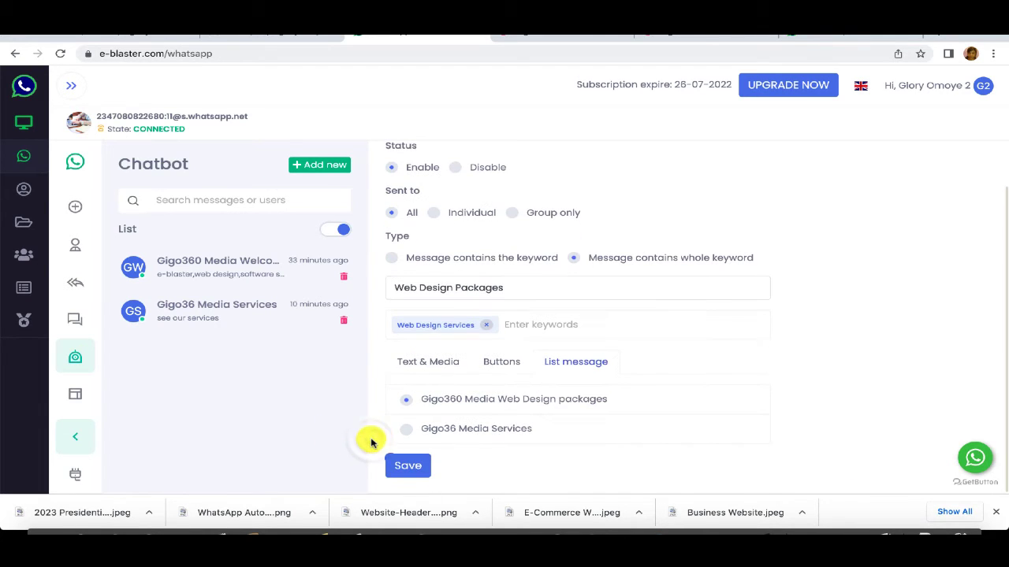
{"action": "left_click", "coordinate": [408, 468]}
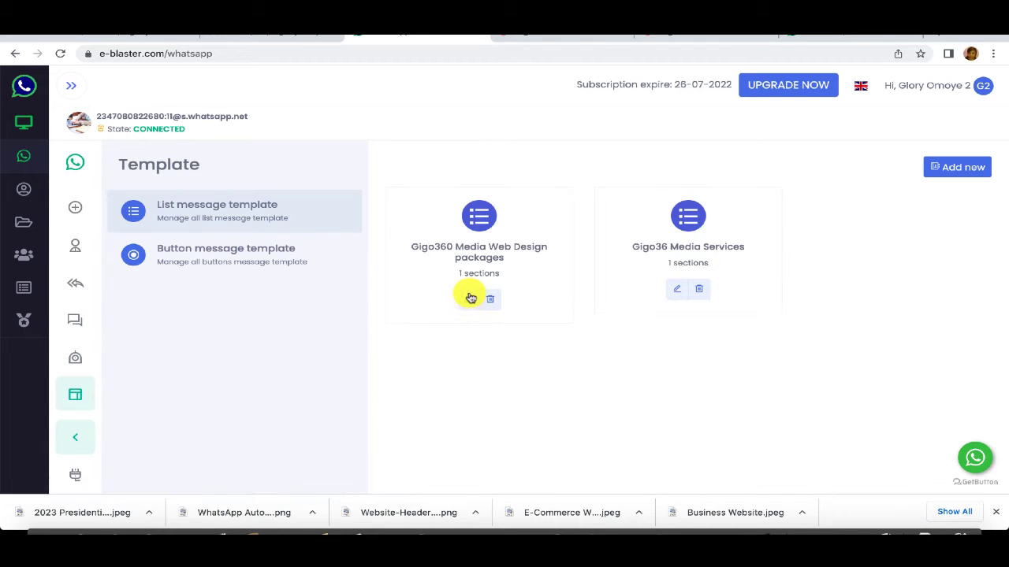
Step: Open the Gigo360 Media Web Design packages list template for editing and locate its Simple Blog option
{"action": "left_click", "coordinate": [470, 301]}
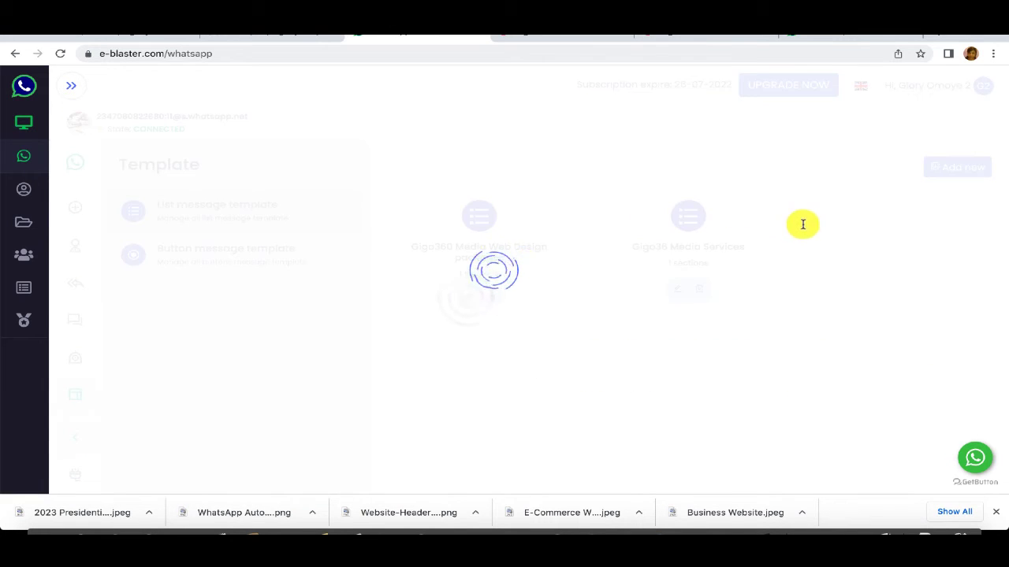
{"action": "left_click_drag", "start_coordinate": [1005, 240], "coordinate": [1005, 417]}
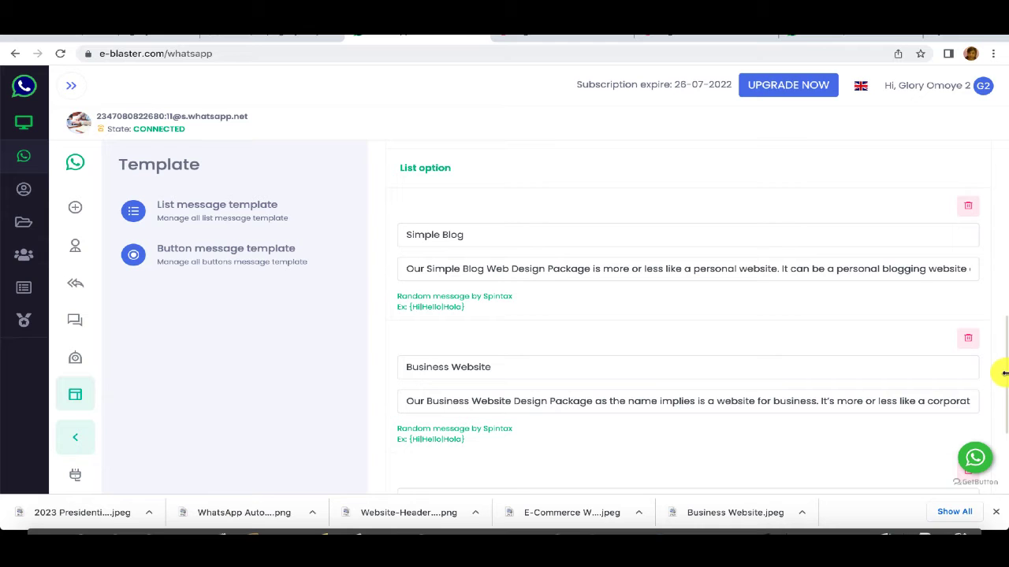
{"action": "scroll", "coordinate": [950, 354], "scroll_direction": "down", "scroll_amount": 3}
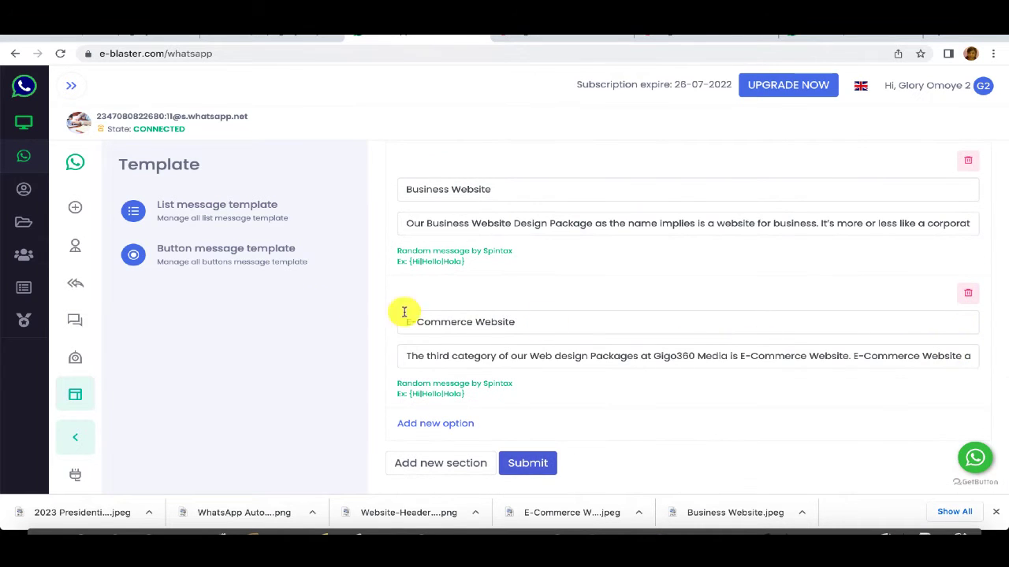
{"action": "scroll", "coordinate": [1005, 339], "scroll_direction": "up", "scroll_amount": 1}
{"action": "scroll", "coordinate": [1006, 338], "scroll_direction": "up", "scroll_amount": 5}
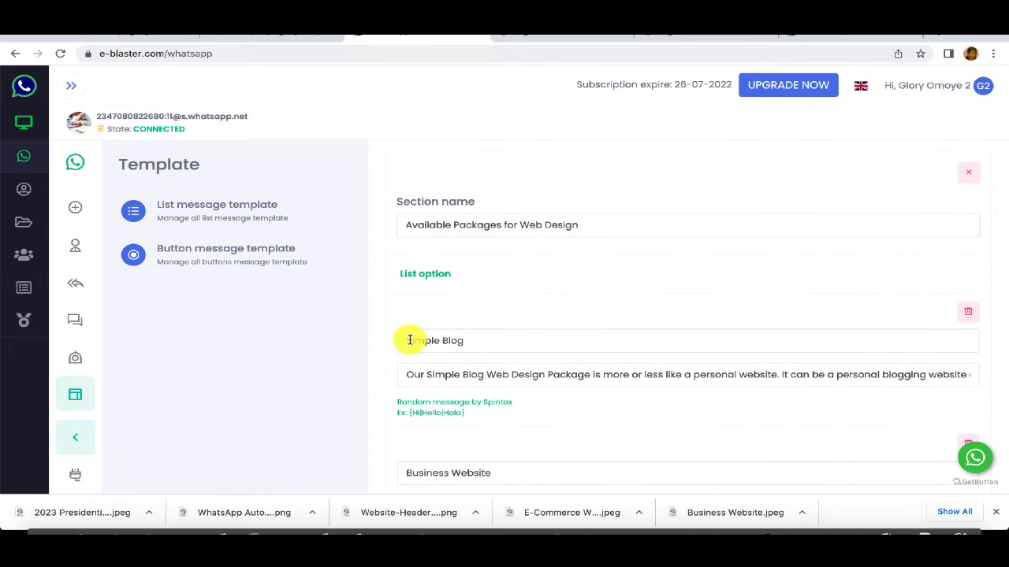
Step: Copy the Simple Blog option name to the clipboard
{"action": "left_click_drag", "start_coordinate": [407, 341], "coordinate": [488, 340]}
{"action": "right_click", "coordinate": [457, 340]}
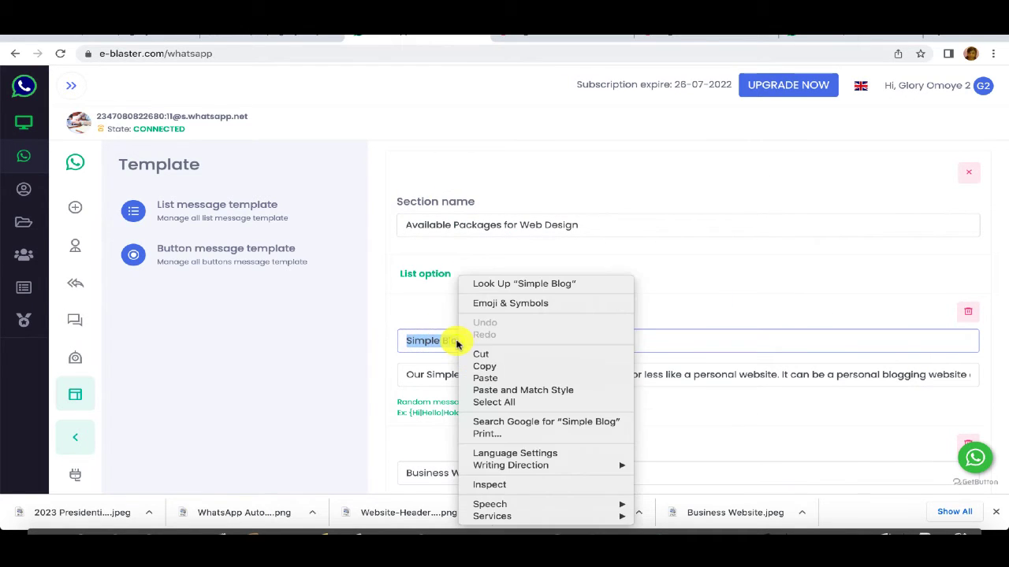
{"action": "left_click", "coordinate": [484, 367]}
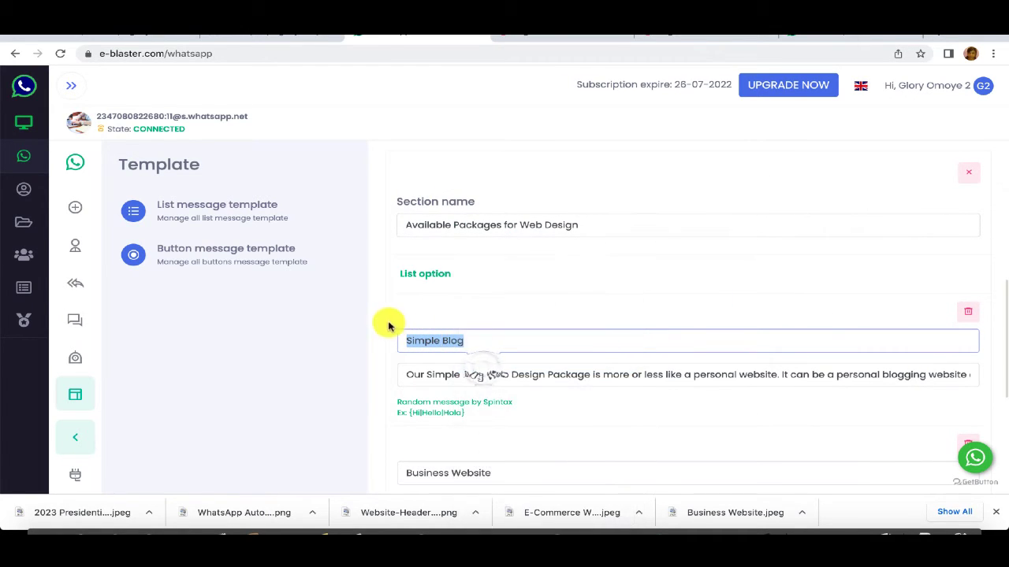
{"action": "left_click", "coordinate": [380, 310]}
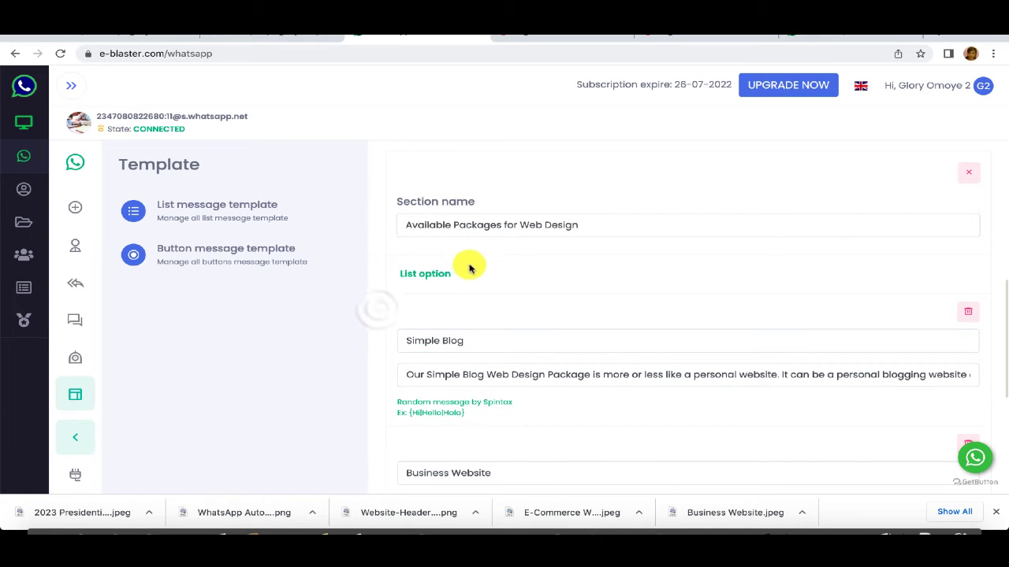
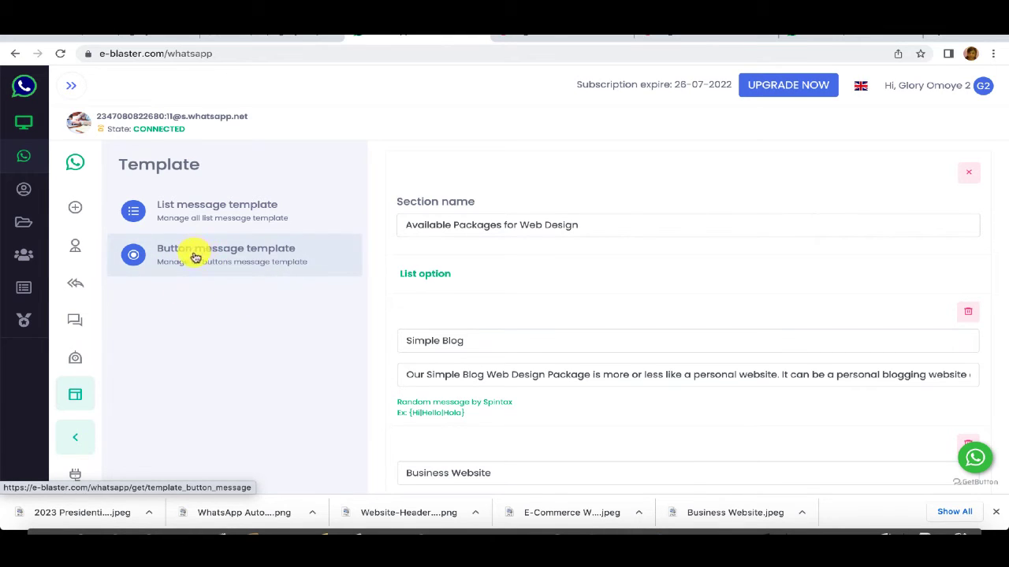
Step: Create a new button message template named 'Our Blog Design Service'
{"action": "left_click", "coordinate": [194, 253]}
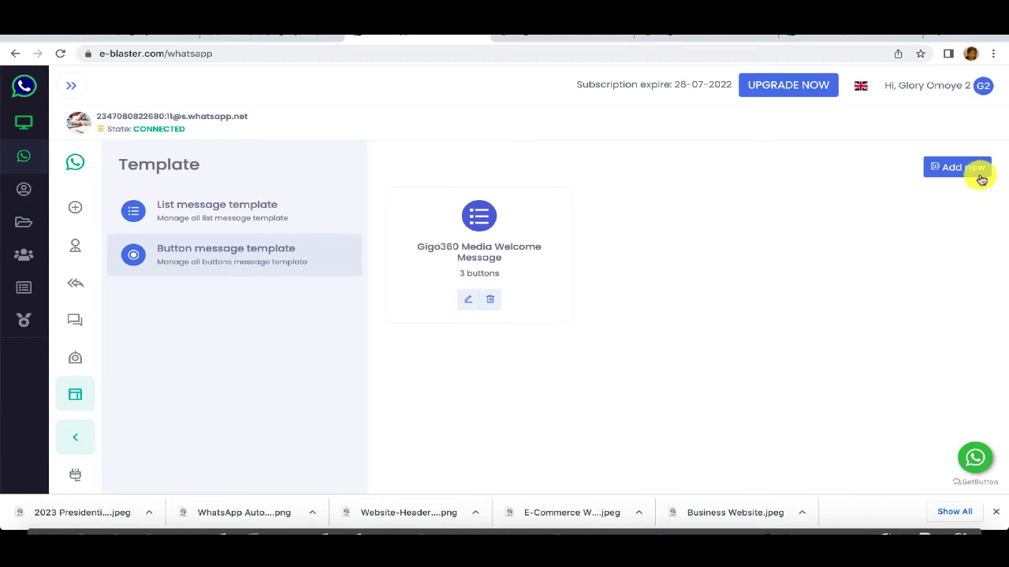
{"action": "left_click", "coordinate": [963, 171]}
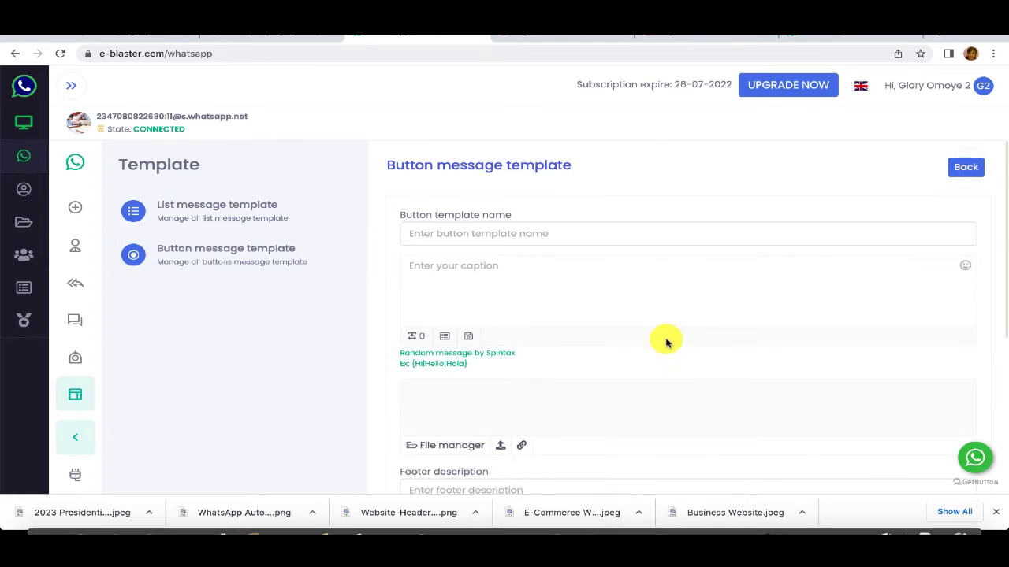
{"action": "left_click", "coordinate": [489, 234]}
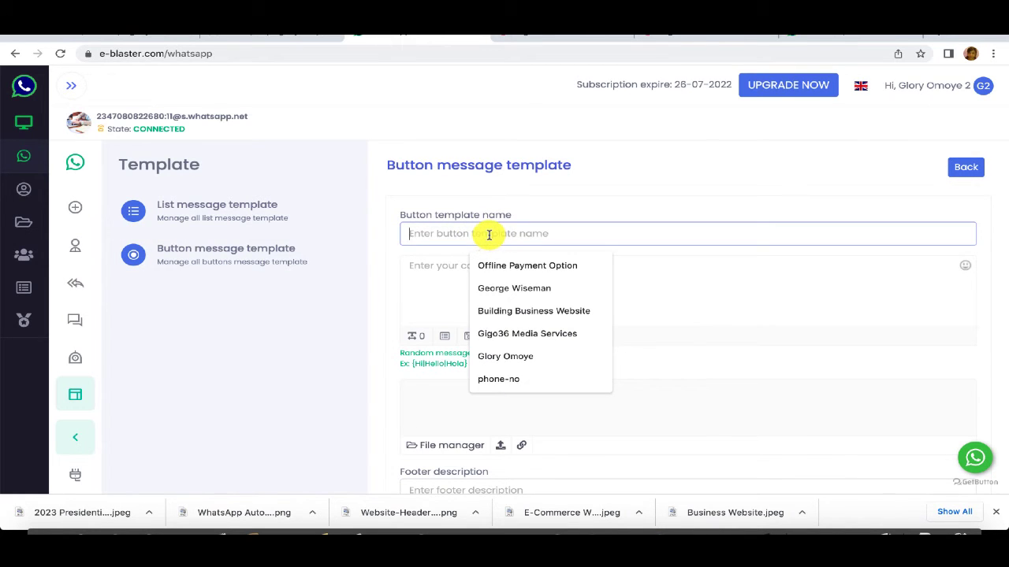
{"action": "type", "text": "Our "}
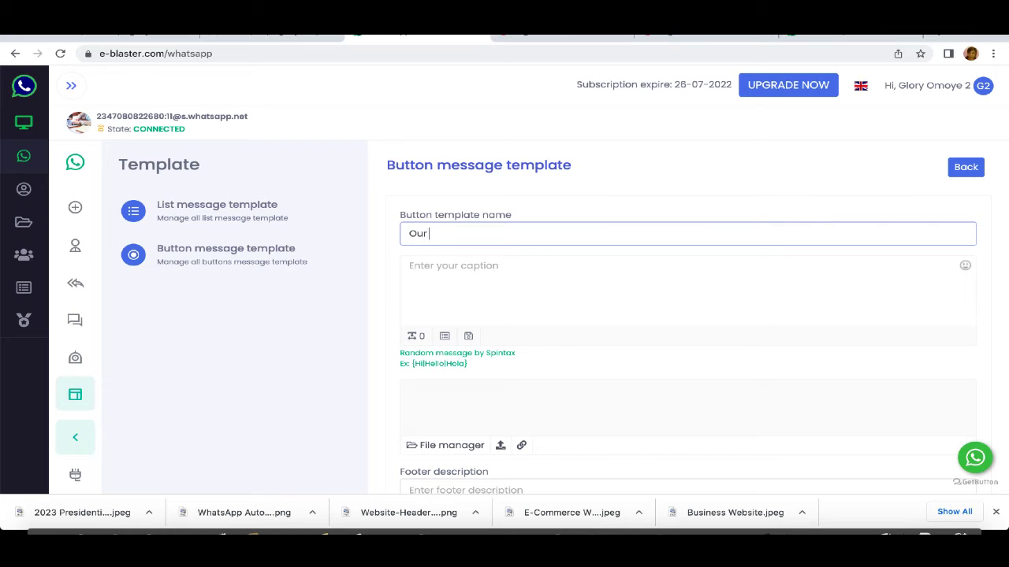
{"action": "type", "text": "Blog Design Service"}
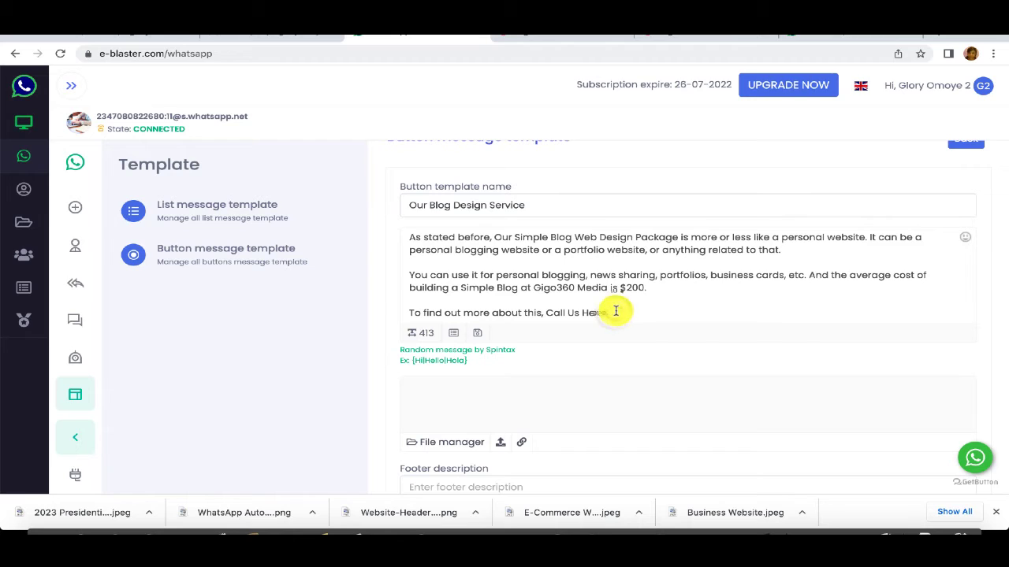
Step: Rewrite the $200 Simple Blog caption's closing sentence to end 'feel free to call us'
{"action": "key", "text": "BackSpace"}
{"action": "key", "text": "BackSpace"}
{"action": "key", "text": "BackSpace"}
{"action": "key", "text": "BackSpace"}
{"action": "key", "text": "BackSpace"}
{"action": "key", "text": "BackSpace"}
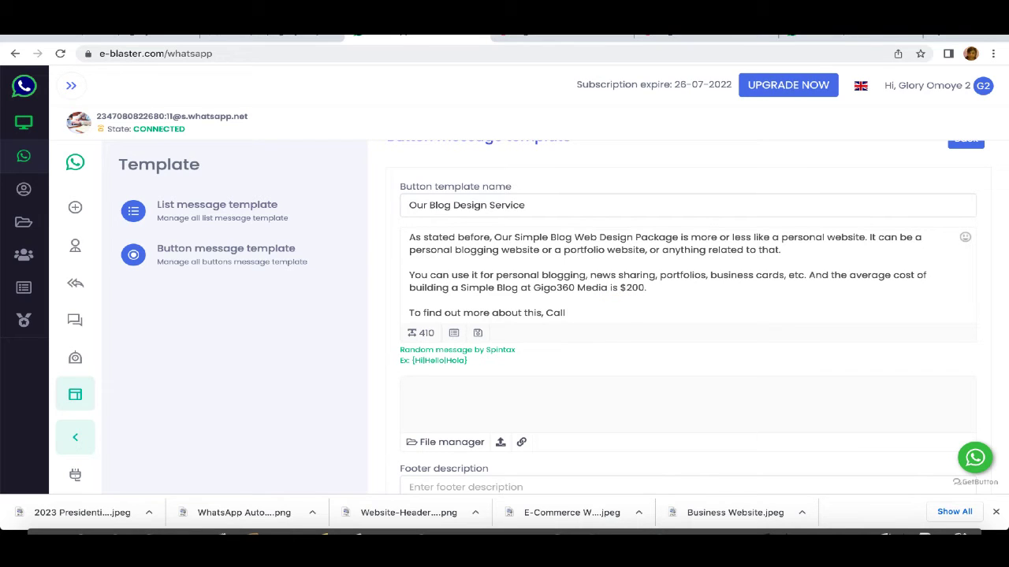
{"action": "key", "text": "BackSpace"}
{"action": "key", "text": "BackSpace"}
{"action": "key", "text": "BackSpace"}
{"action": "type", "text": "ca"}
{"action": "key", "text": "BackSpace"}
{"action": "key", "text": "BackSpace"}
{"action": "type", "text": "feel free to call"}
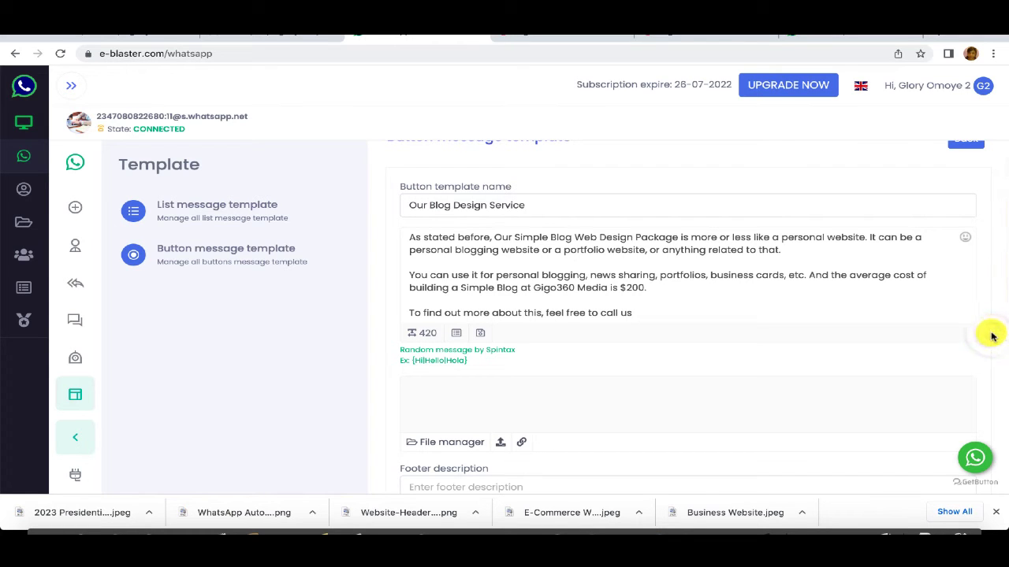
Step: Attach an image file to the template
{"action": "scroll", "coordinate": [974, 304], "scroll_direction": "down", "scroll_amount": 1}
{"action": "scroll", "coordinate": [974, 303], "scroll_direction": "down", "scroll_amount": 2}
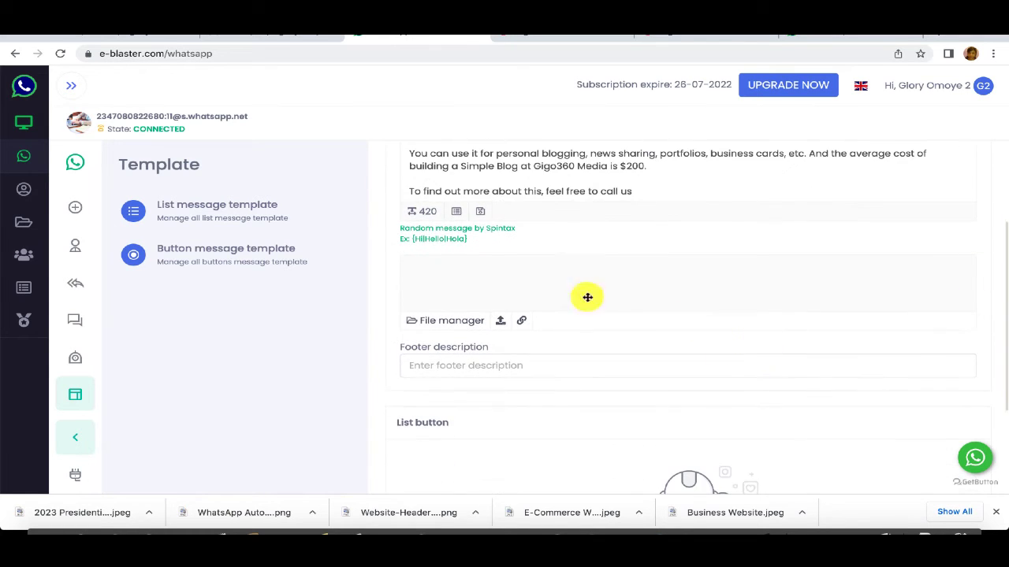
{"action": "left_click", "coordinate": [499, 320]}
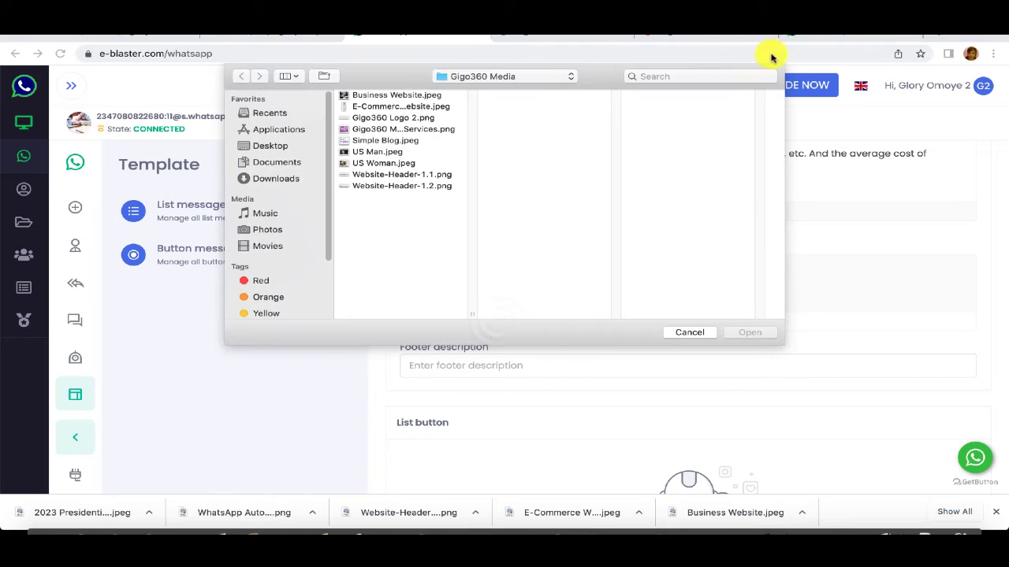
{"action": "left_click", "coordinate": [788, 32]}
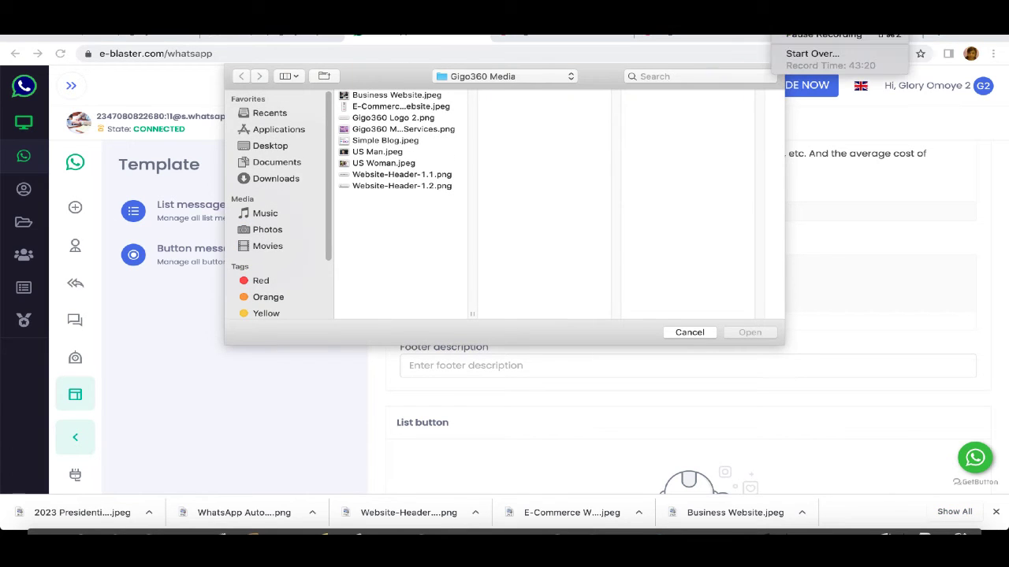
{"action": "left_click", "coordinate": [800, 38]}
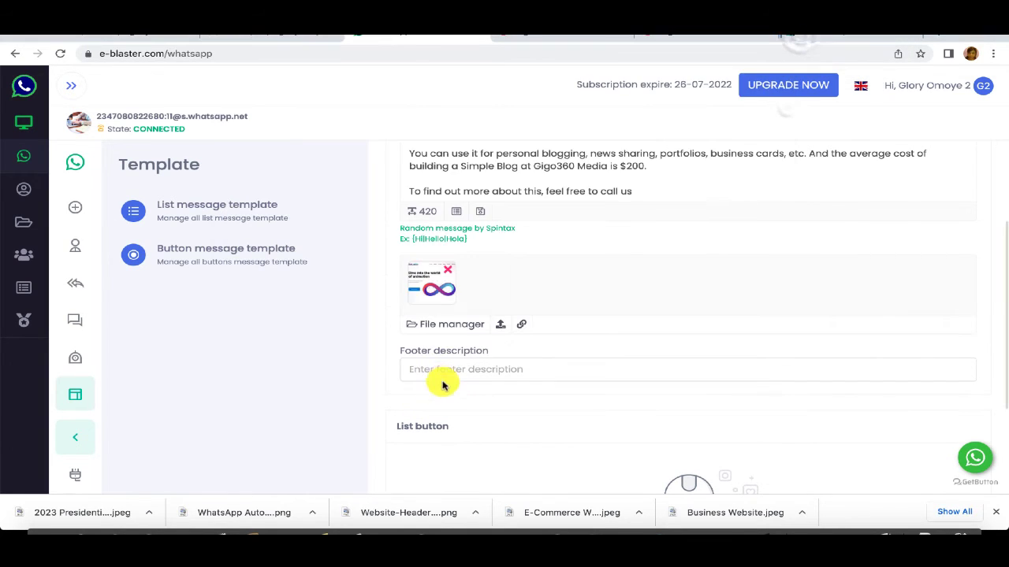
Step: Set the footer description to 'Gigo360 Media'
{"action": "left_click", "coordinate": [444, 376]}
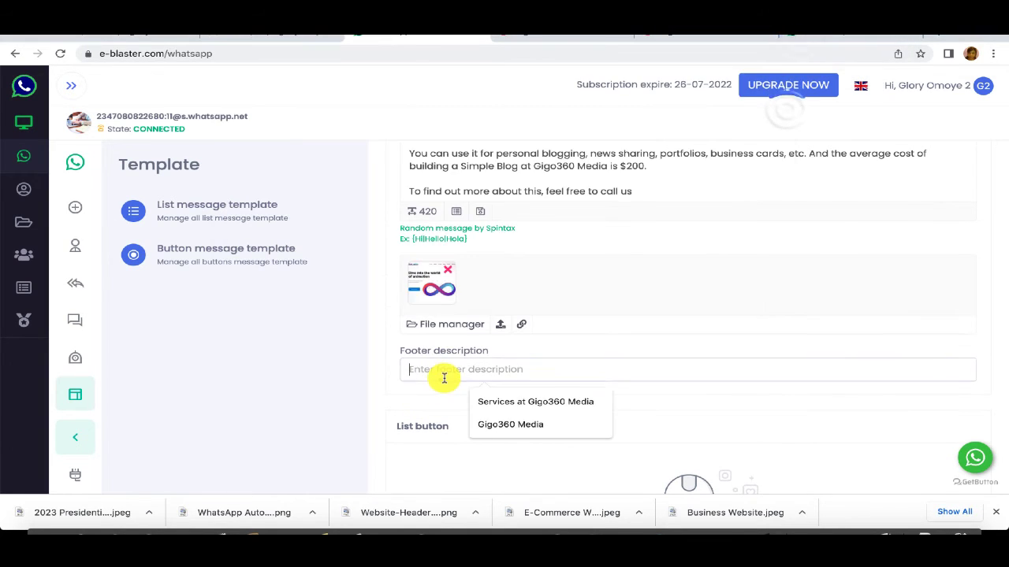
{"action": "left_click", "coordinate": [533, 427]}
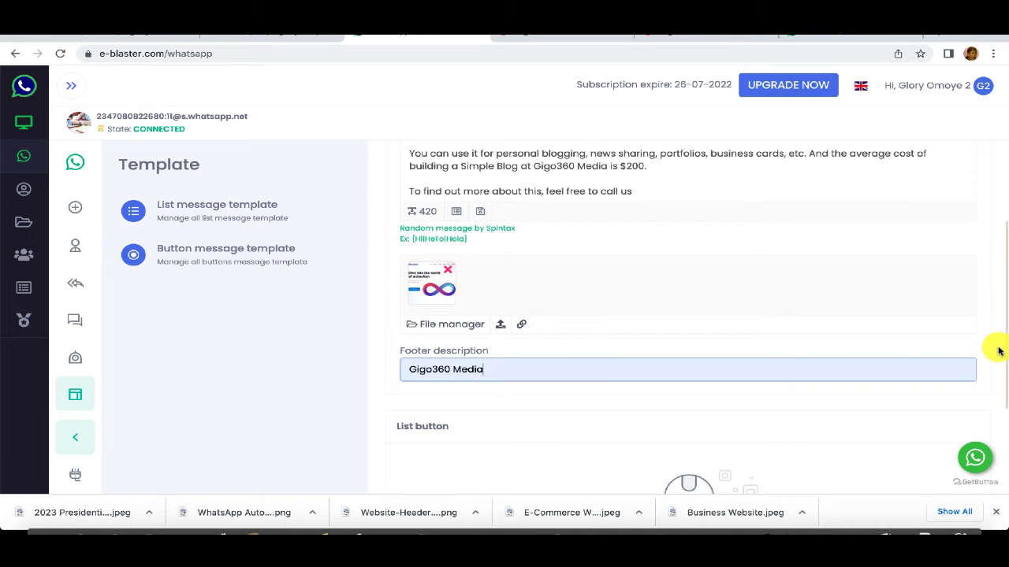
{"action": "scroll", "coordinate": [969, 347], "scroll_direction": "up", "scroll_amount": 2}
{"action": "scroll", "coordinate": [969, 345], "scroll_direction": "down", "scroll_amount": 4}
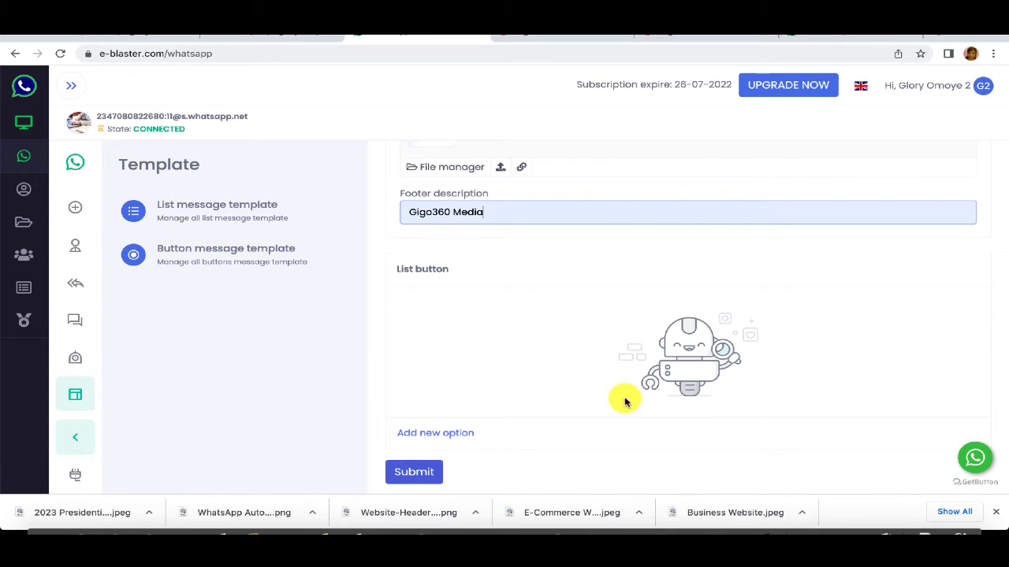
Step: Add a first button option with display text 'Call Us For More!'
{"action": "left_click", "coordinate": [440, 433]}
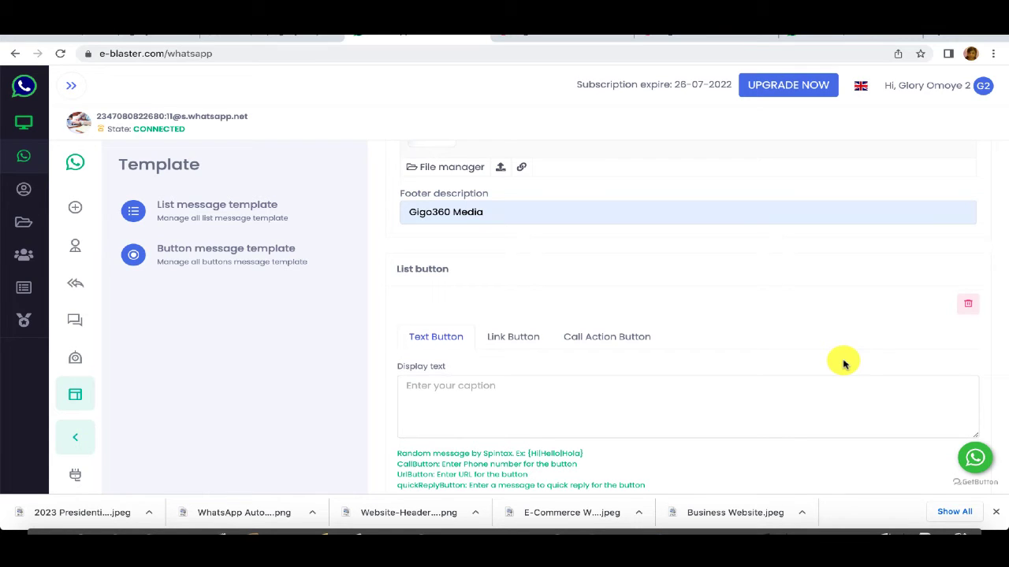
{"action": "left_click", "coordinate": [448, 389]}
{"action": "type", "text": "c"}
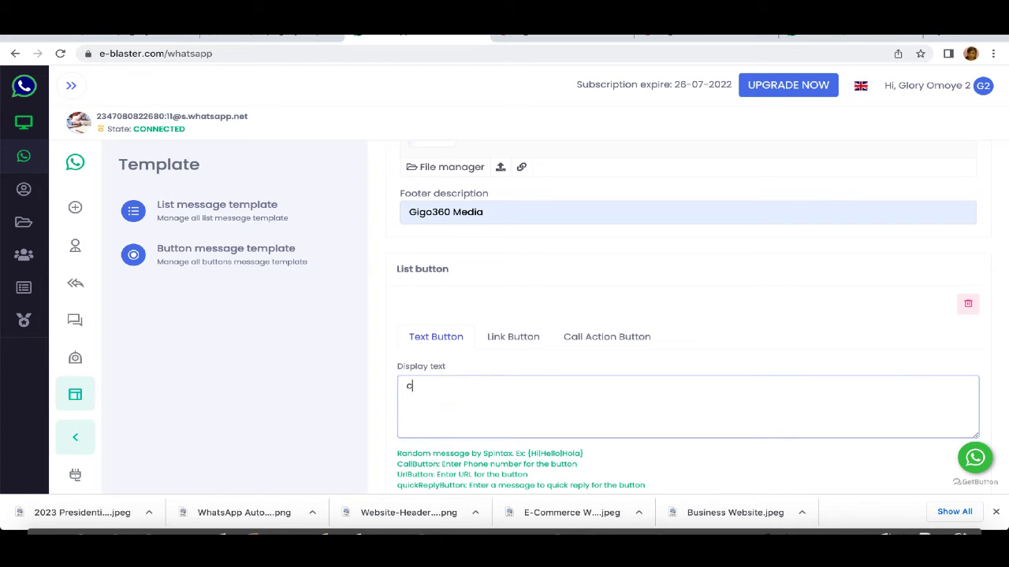
{"action": "key", "text": "BackSpace"}
{"action": "type", "text": "C"}
{"action": "type", "text": "all Us For More!"}
Step: Make it a call-action button with the saved phone number, and add a second button option
{"action": "left_click", "coordinate": [585, 334]}
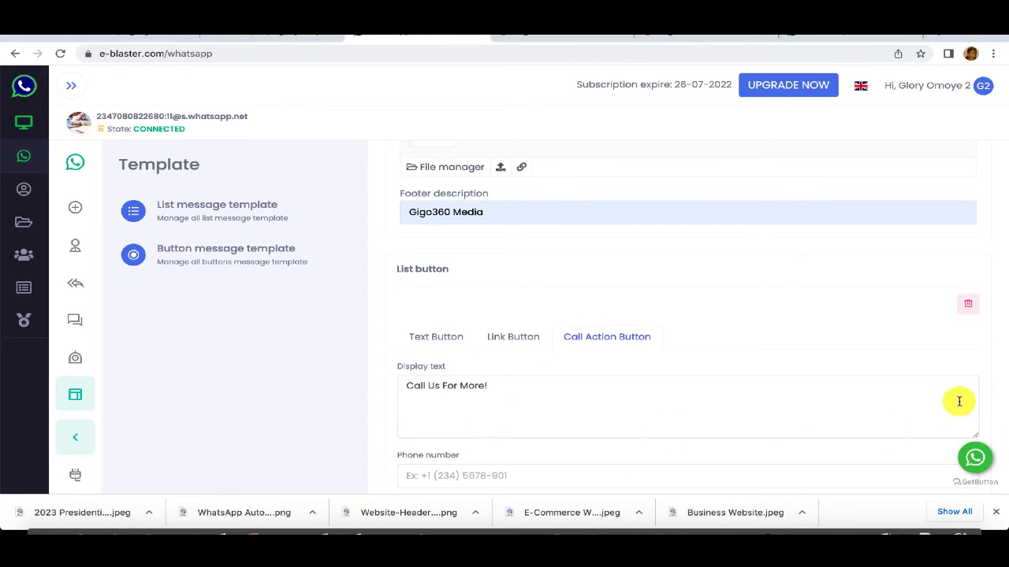
{"action": "scroll", "coordinate": [867, 380], "scroll_direction": "down", "scroll_amount": 1}
{"action": "left_click", "coordinate": [480, 393]}
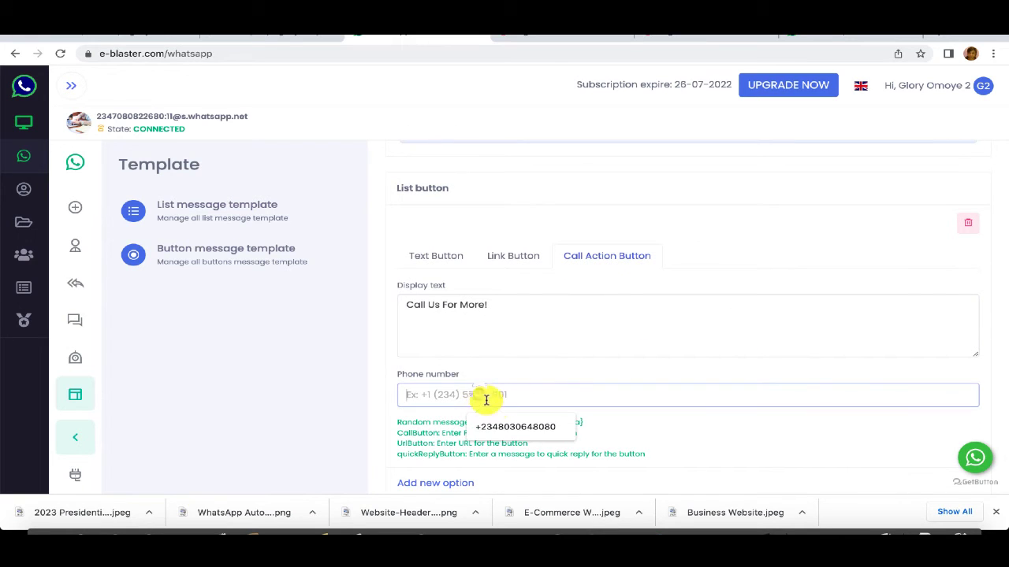
{"action": "left_click", "coordinate": [499, 421]}
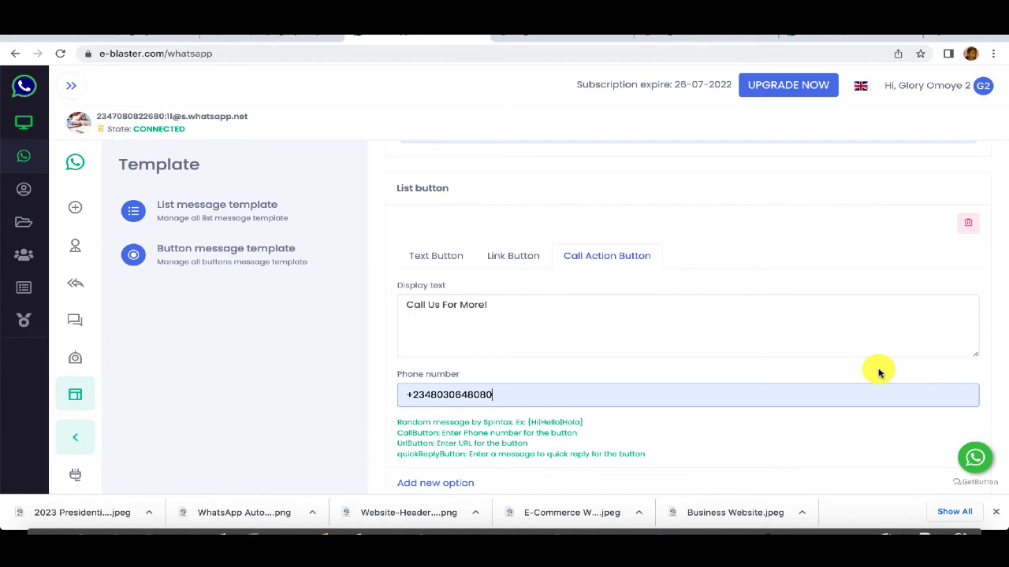
{"action": "scroll", "coordinate": [879, 371], "scroll_direction": "down", "scroll_amount": 1}
{"action": "scroll", "coordinate": [799, 368], "scroll_direction": "down", "scroll_amount": 1}
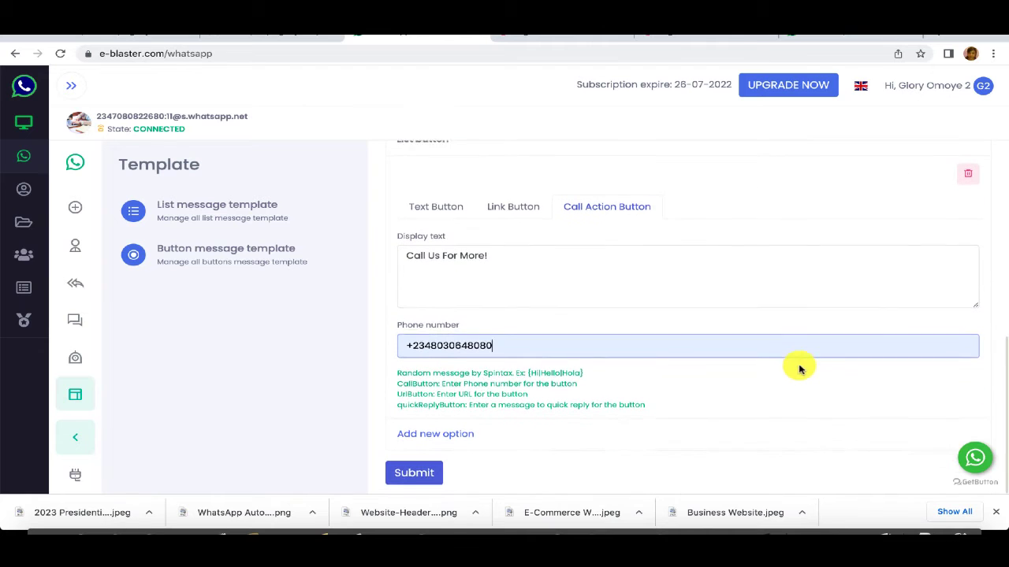
{"action": "left_click", "coordinate": [443, 433]}
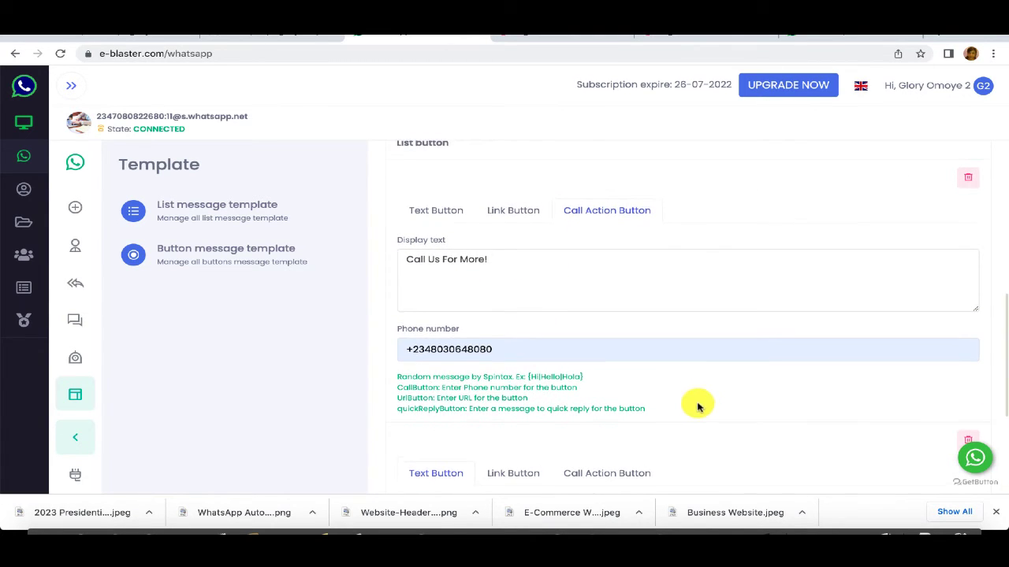
{"action": "scroll", "coordinate": [698, 407], "scroll_direction": "down", "scroll_amount": 3}
{"action": "scroll", "coordinate": [699, 402], "scroll_direction": "up", "scroll_amount": 3}
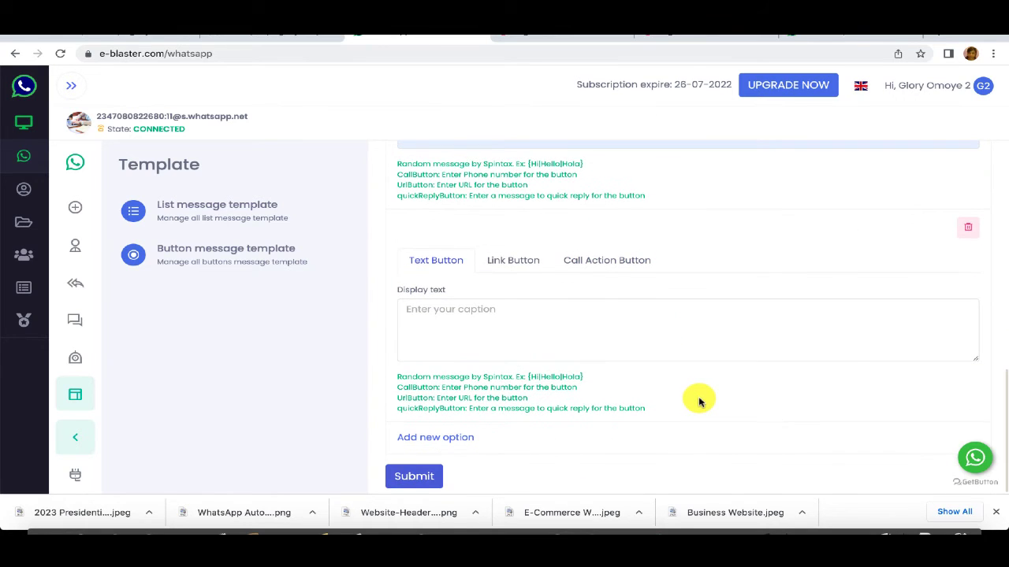
{"action": "left_click", "coordinate": [466, 325]}
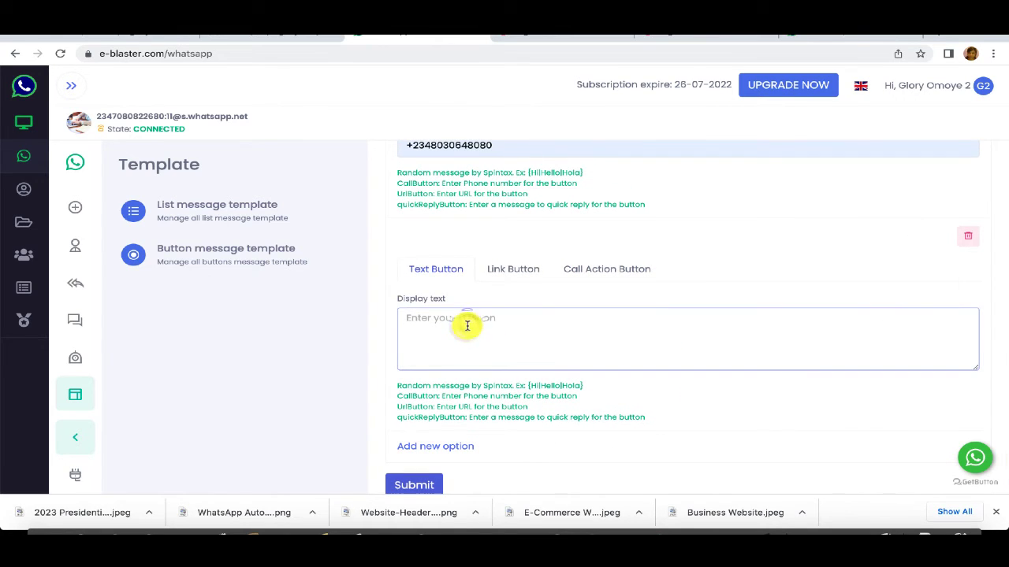
{"action": "type", "text": "V"}
{"action": "key", "text": "BackSpace"}
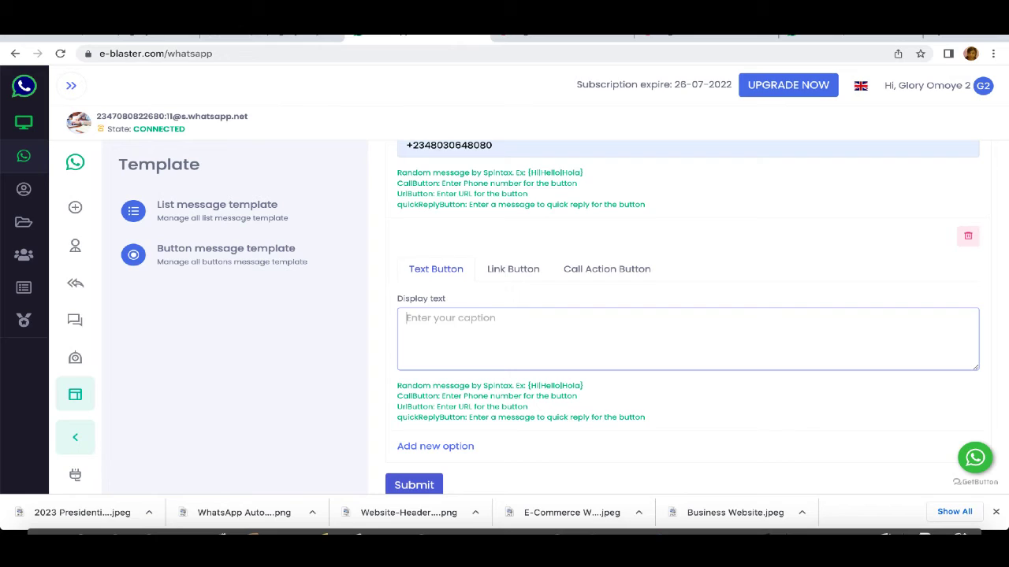
{"action": "type", "text": "Visit Our Website"}
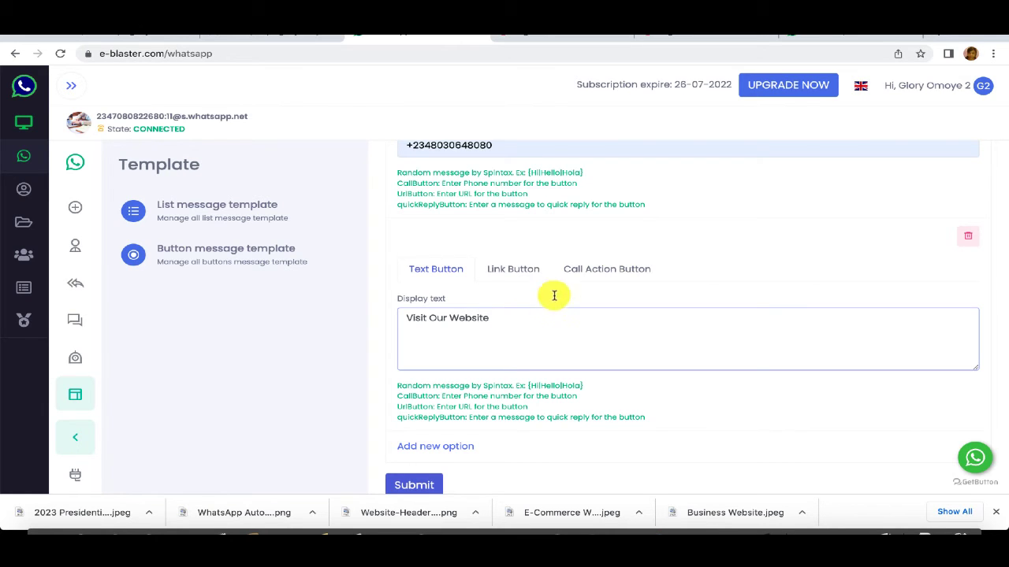
{"action": "left_click", "coordinate": [508, 270]}
{"action": "left_click", "coordinate": [467, 404]}
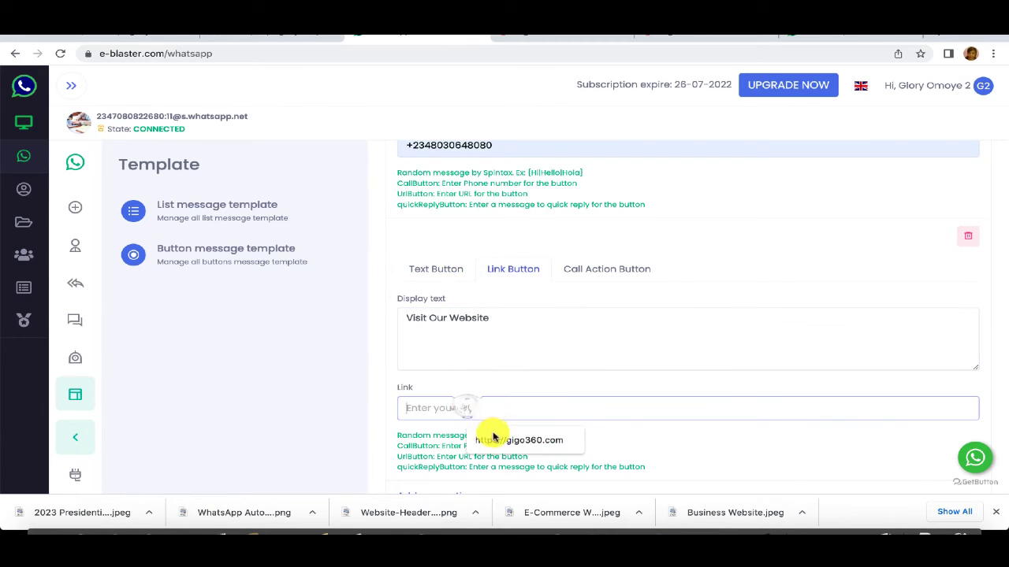
{"action": "left_click", "coordinate": [486, 440]}
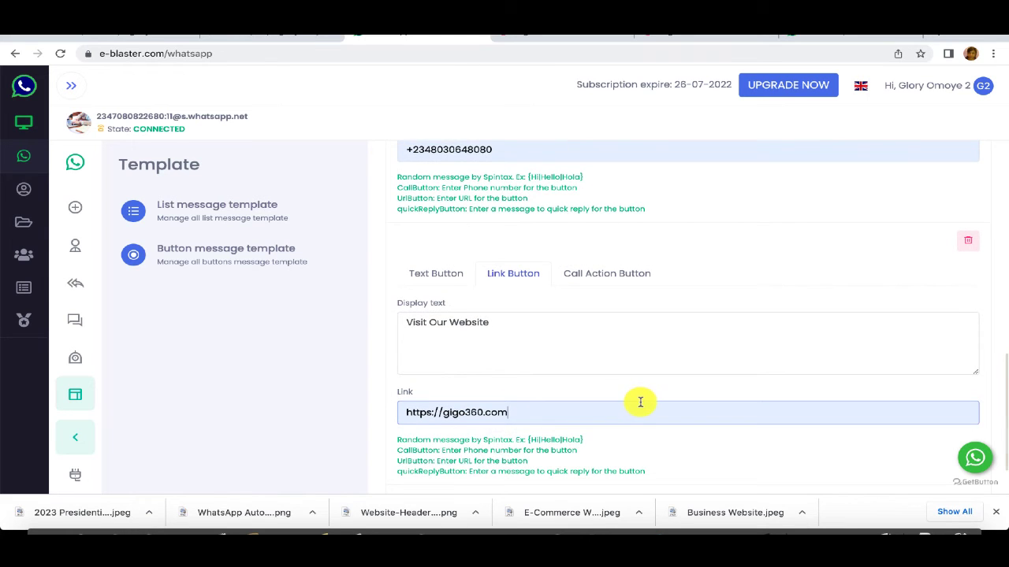
{"action": "scroll", "coordinate": [639, 401], "scroll_direction": "down", "scroll_amount": 1}
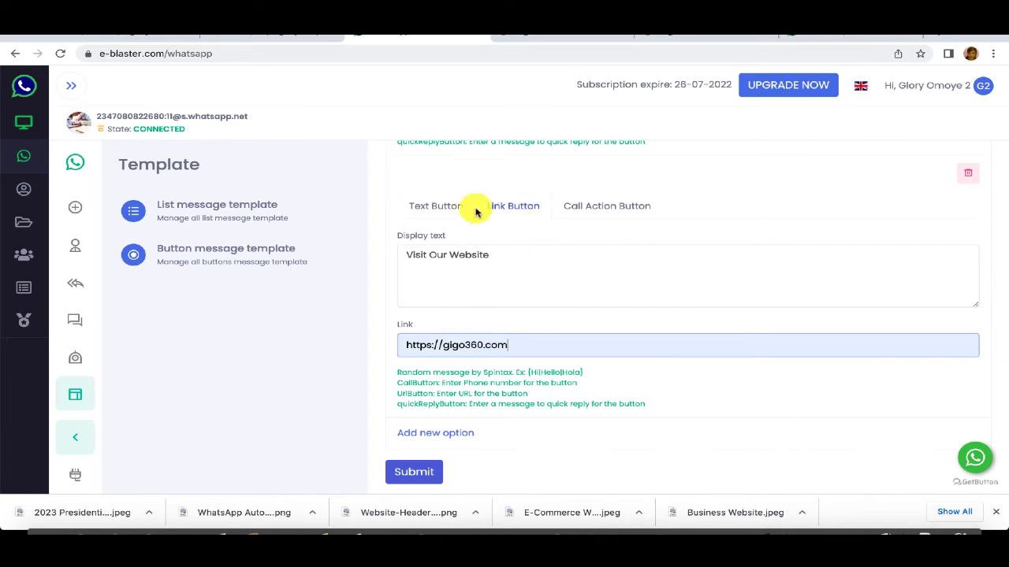
{"action": "left_click", "coordinate": [533, 207]}
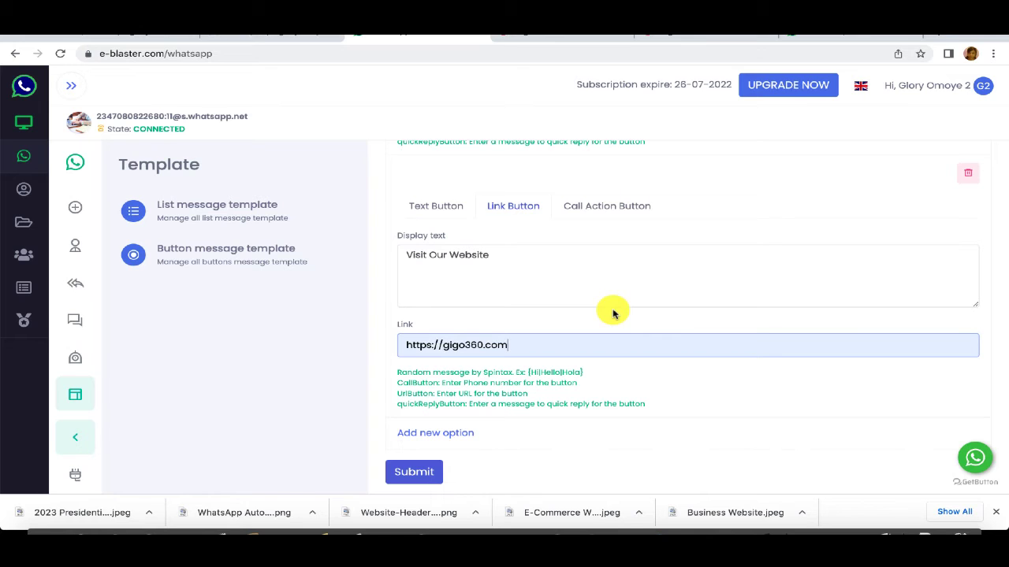
Step: Add a third button, a text button with display text 'See Our Services'
{"action": "left_click", "coordinate": [453, 434]}
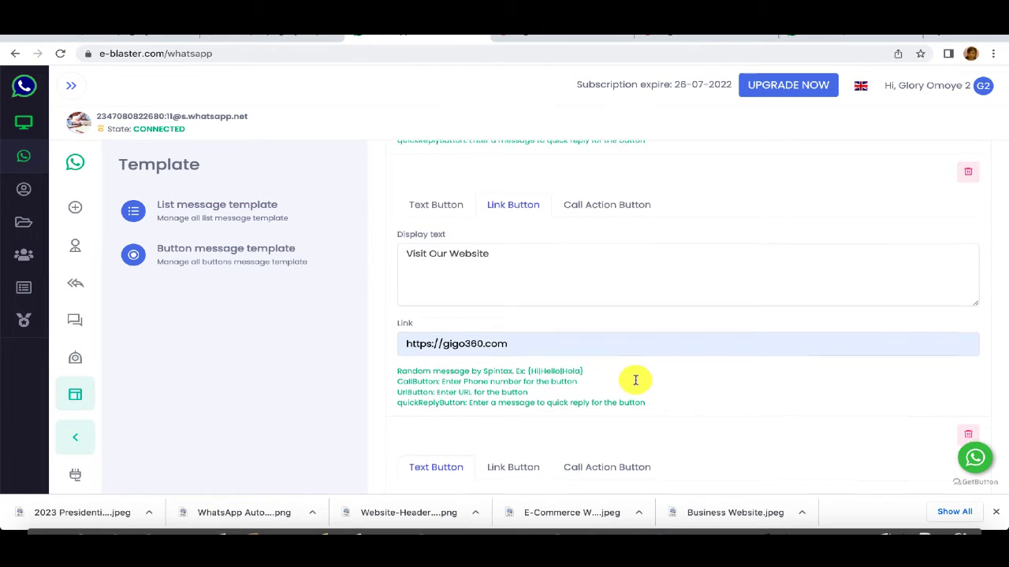
{"action": "scroll", "coordinate": [635, 380], "scroll_direction": "down", "scroll_amount": 2}
{"action": "left_click", "coordinate": [459, 345]}
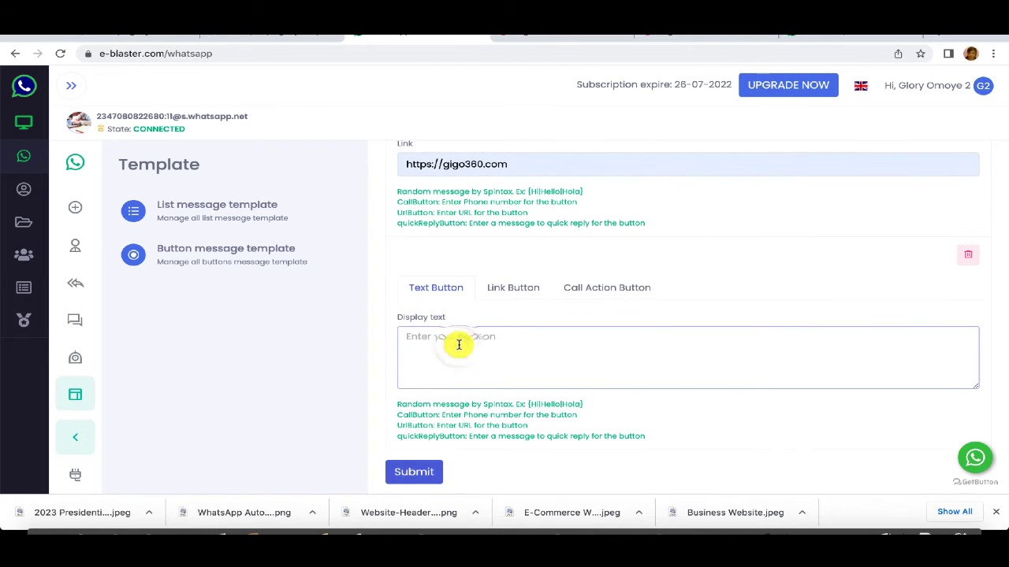
{"action": "type", "text": "s"}
{"action": "key", "text": "BackSpace"}
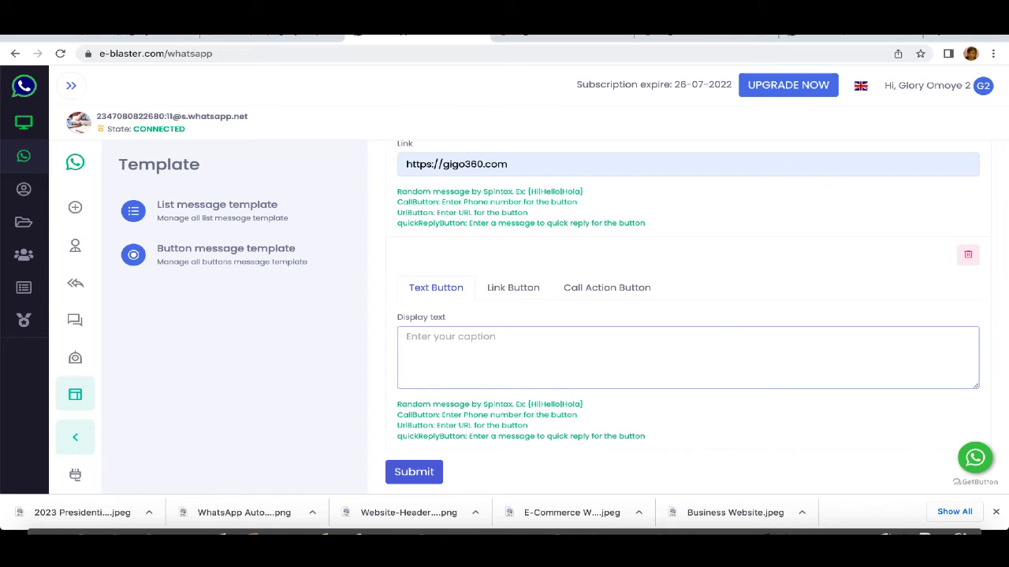
{"action": "type", "text": "Ser"}
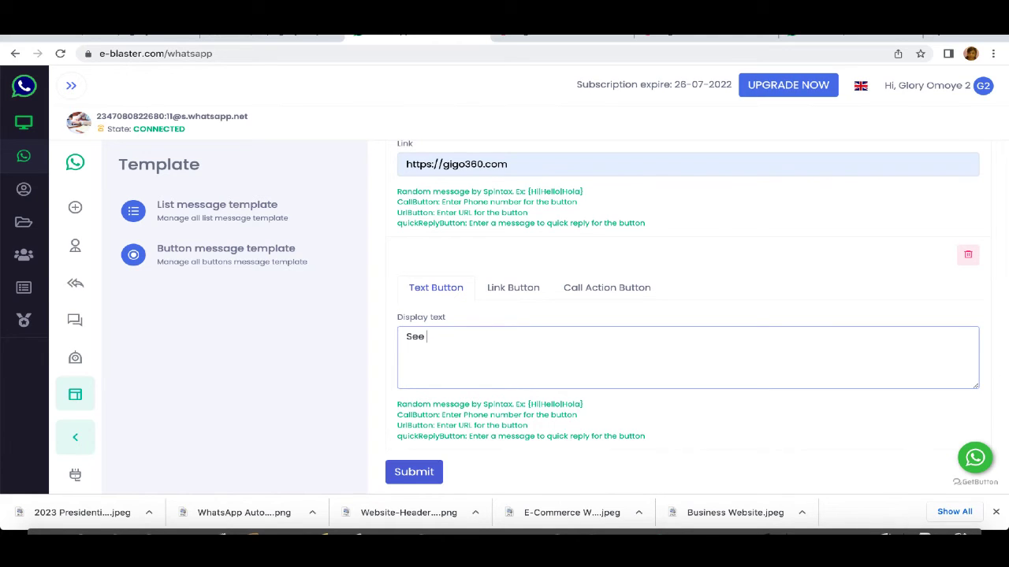
{"action": "type", "text": "Our Services"}
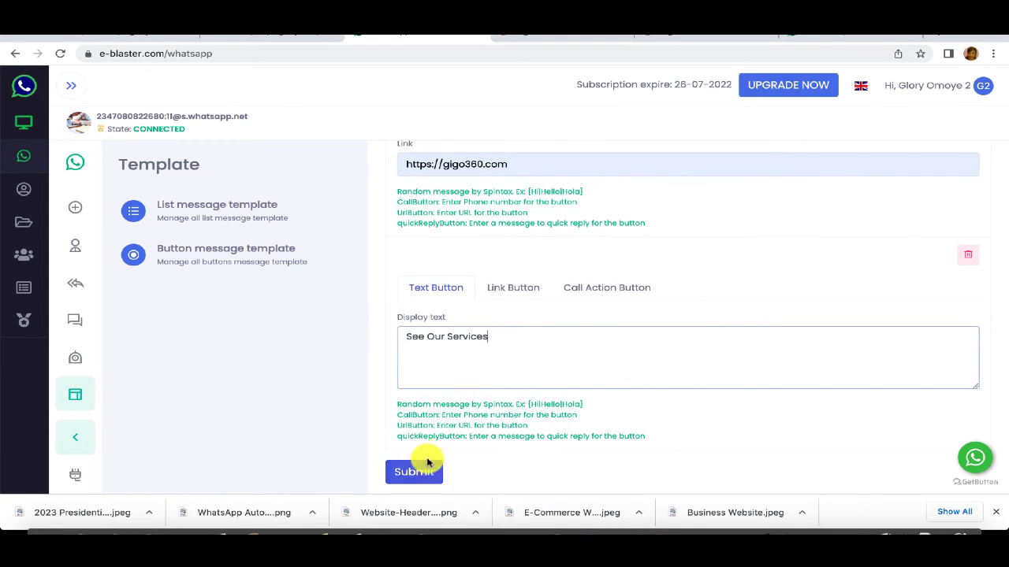
{"action": "scroll", "coordinate": [491, 331], "scroll_direction": "up", "scroll_amount": 3}
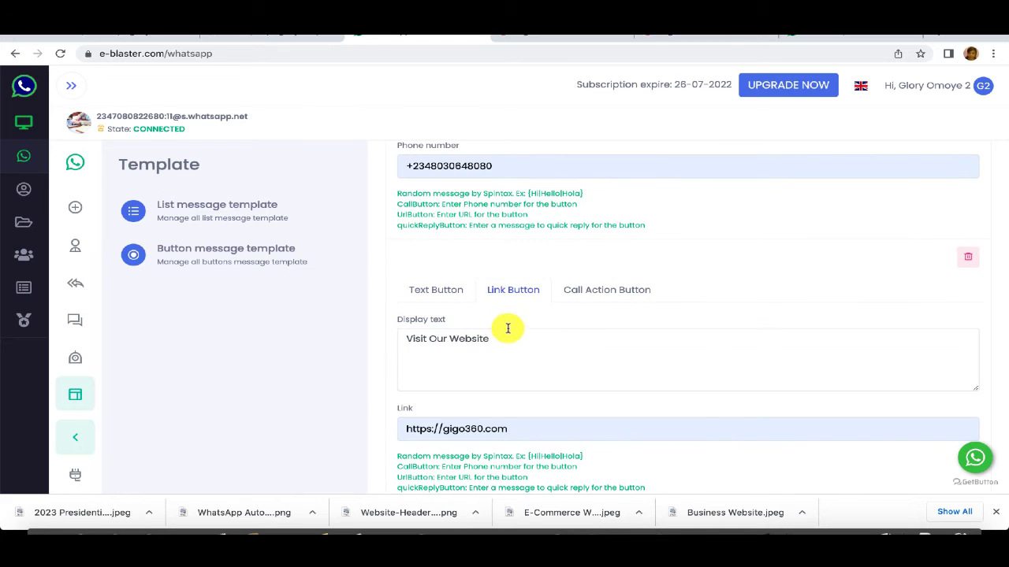
Step: Relabel the link button 'Chat With Human' and point it to a wa.me link with the business number
{"action": "left_click", "coordinate": [495, 338]}
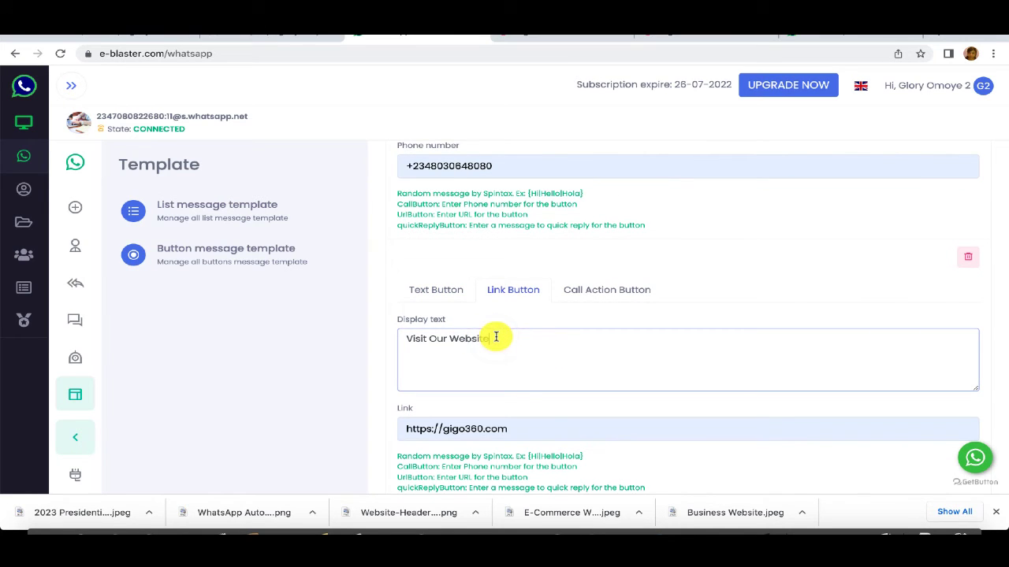
{"action": "key", "text": "BackSpace"}
{"action": "key", "text": "BackSpace"}
{"action": "key", "text": "BackSpace"}
{"action": "key", "text": "BackSpace"}
{"action": "key", "text": "BackSpace"}
{"action": "key", "text": "BackSpace"}
{"action": "key", "text": "BackSpace"}
{"action": "key", "text": "BackSpace"}
{"action": "key", "text": "BackSpace"}
{"action": "key", "text": "BackSpace"}
{"action": "key", "text": "BackSpace"}
{"action": "key", "text": "BackSpace"}
{"action": "key", "text": "BackSpace"}
{"action": "key", "text": "BackSpace"}
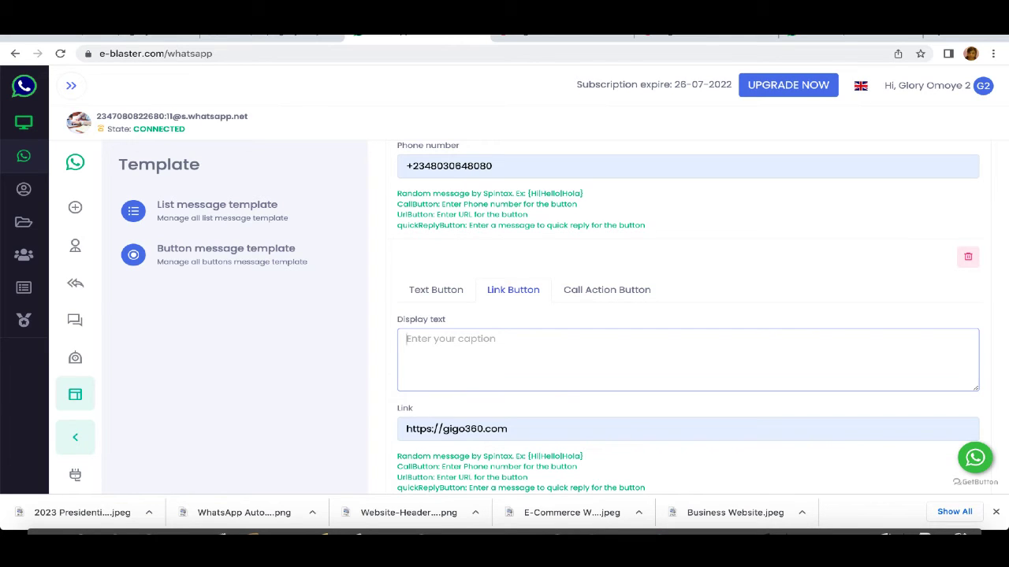
{"action": "type", "text": "Chat With Human"}
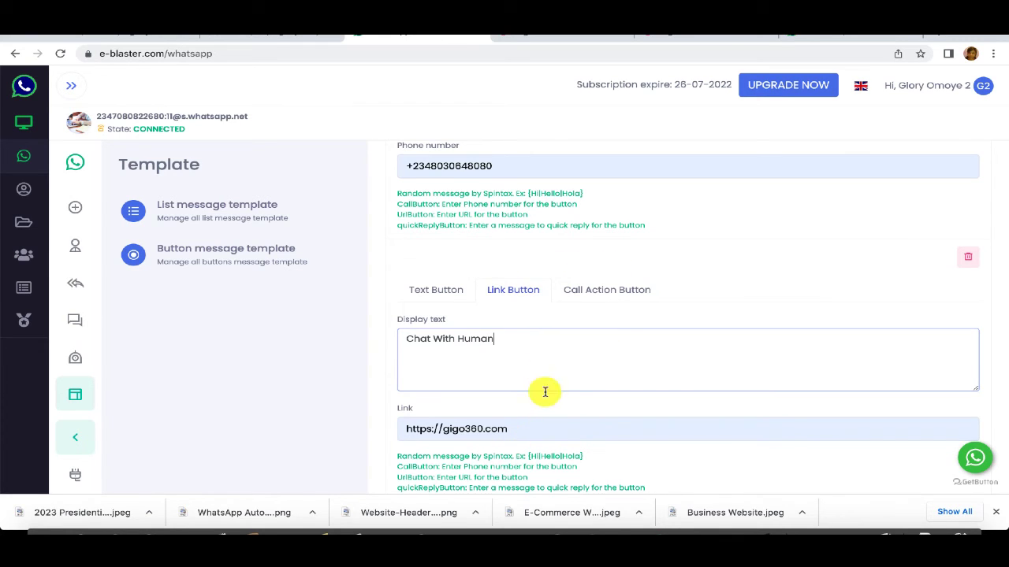
{"action": "left_click", "coordinate": [532, 430]}
{"action": "key", "text": "BackSpace"}
{"action": "key", "text": "BackSpace"}
{"action": "key", "text": "BackSpace"}
{"action": "key", "text": "BackSpace"}
{"action": "key", "text": "BackSpace"}
{"action": "key", "text": "BackSpace"}
{"action": "key", "text": "BackSpace"}
{"action": "key", "text": "BackSpace"}
{"action": "key", "text": "BackSpace"}
{"action": "key", "text": "BackSpace"}
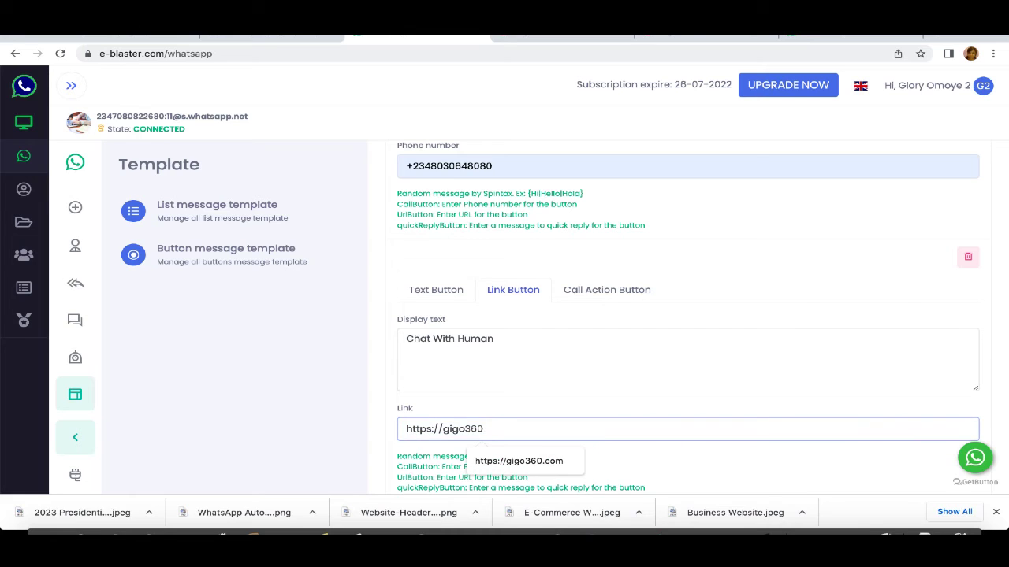
{"action": "type", "text": "wa.me"}
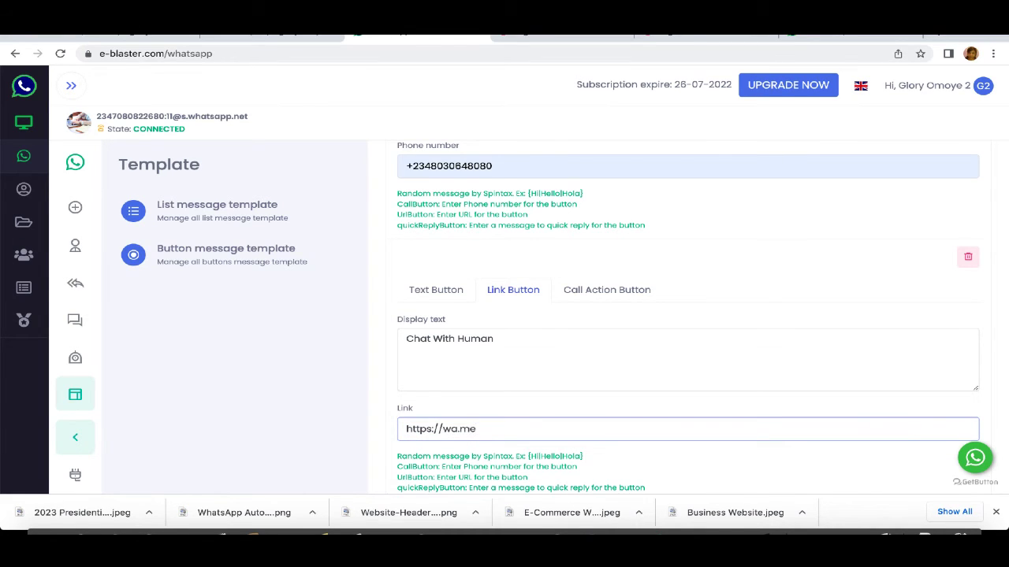
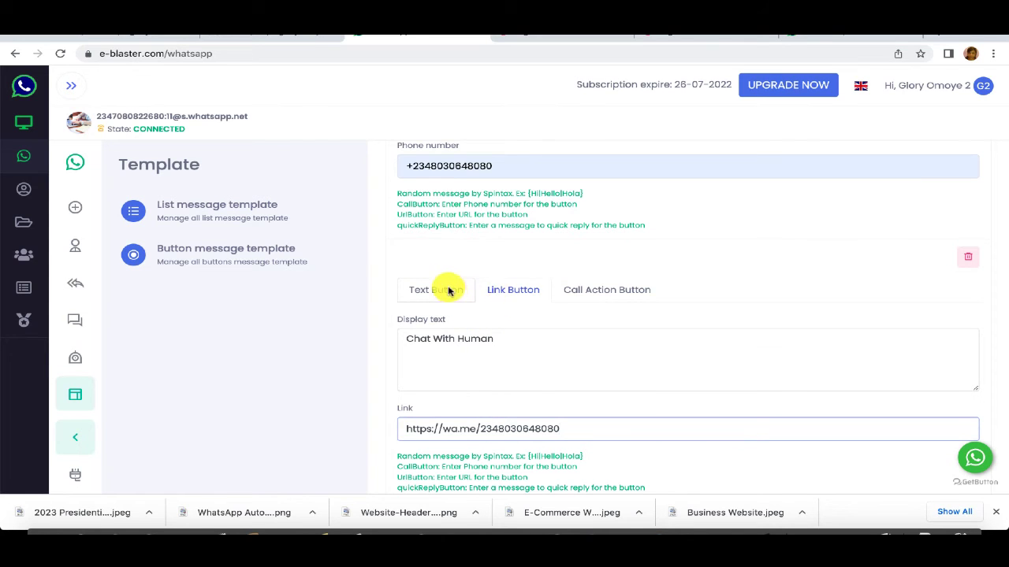
{"action": "scroll", "coordinate": [642, 292], "scroll_direction": "down", "scroll_amount": 1}
{"action": "scroll", "coordinate": [643, 297], "scroll_direction": "up", "scroll_amount": 3}
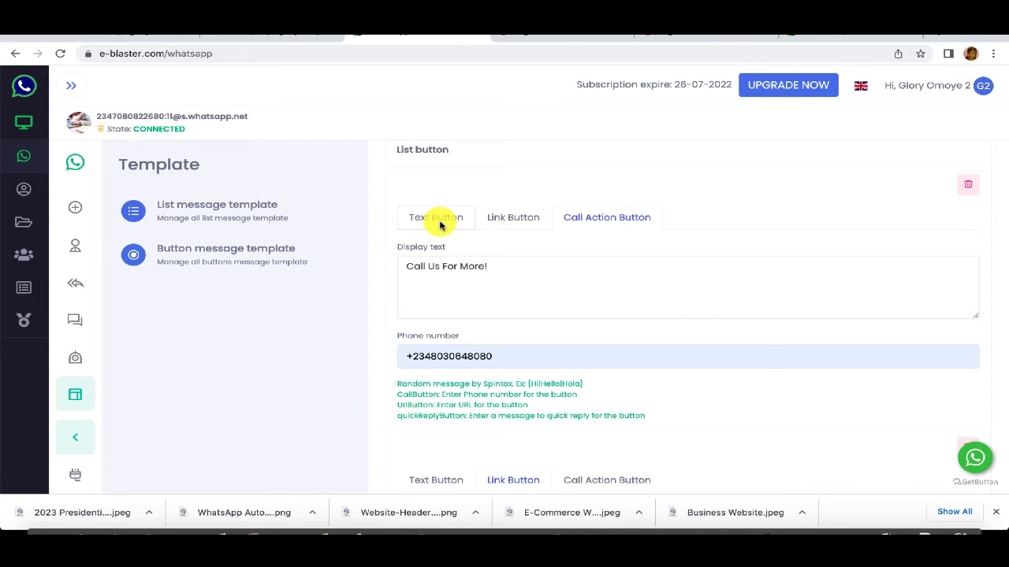
Step: Change the call button's display text to 'Visit Our Website!'
{"action": "left_click", "coordinate": [490, 275]}
{"action": "key", "text": "BackSpace"}
{"action": "key", "text": "BackSpace"}
{"action": "key", "text": "BackSpace"}
{"action": "key", "text": "BackSpace"}
{"action": "key", "text": "BackSpace"}
{"action": "key", "text": "BackSpace"}
{"action": "key", "text": "BackSpace"}
{"action": "key", "text": "BackSpace"}
{"action": "key", "text": "BackSpace"}
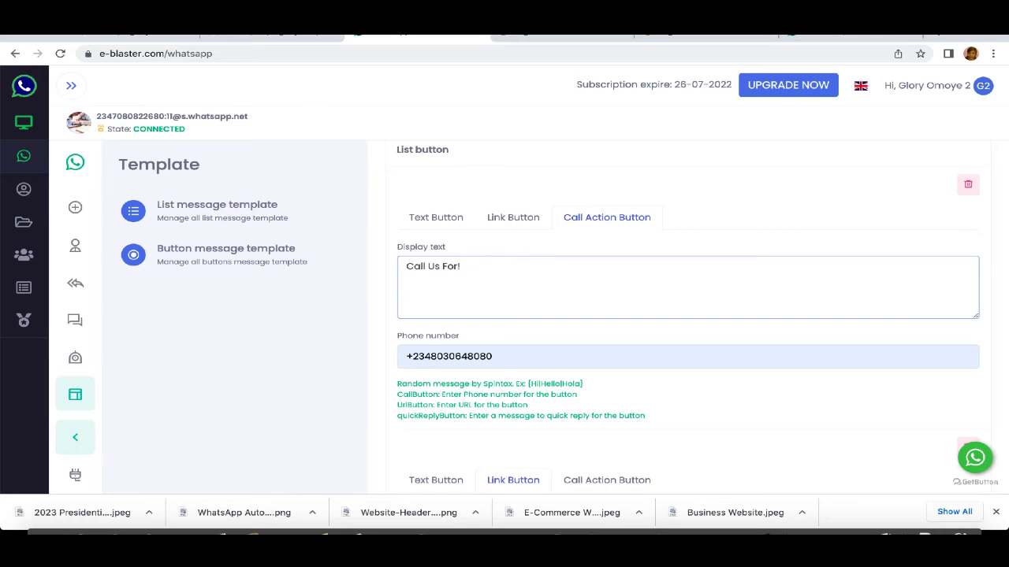
{"action": "key", "text": "BackSpace"}
{"action": "key", "text": "BackSpace"}
{"action": "key", "text": "BackSpace"}
{"action": "key", "text": "BackSpace"}
{"action": "key", "text": "BackSpace"}
{"action": "key", "text": "BackSpace"}
{"action": "key", "text": "BackSpace"}
{"action": "type", "text": "Vo"}
{"action": "type", "text": "sit Our"}
{"action": "type", "text": "Web"}
{"action": "key", "text": "BackSpace"}
{"action": "type", "text": "site!"}
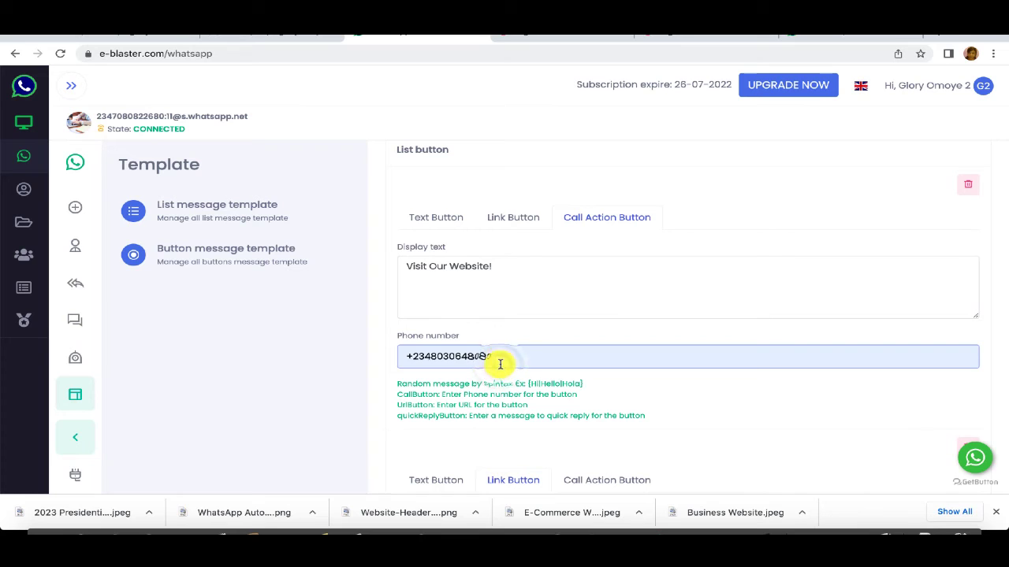
{"action": "key", "text": "ctrl+a"}
{"action": "key", "text": "BackSpace"}
{"action": "left_click", "coordinate": [515, 219]}
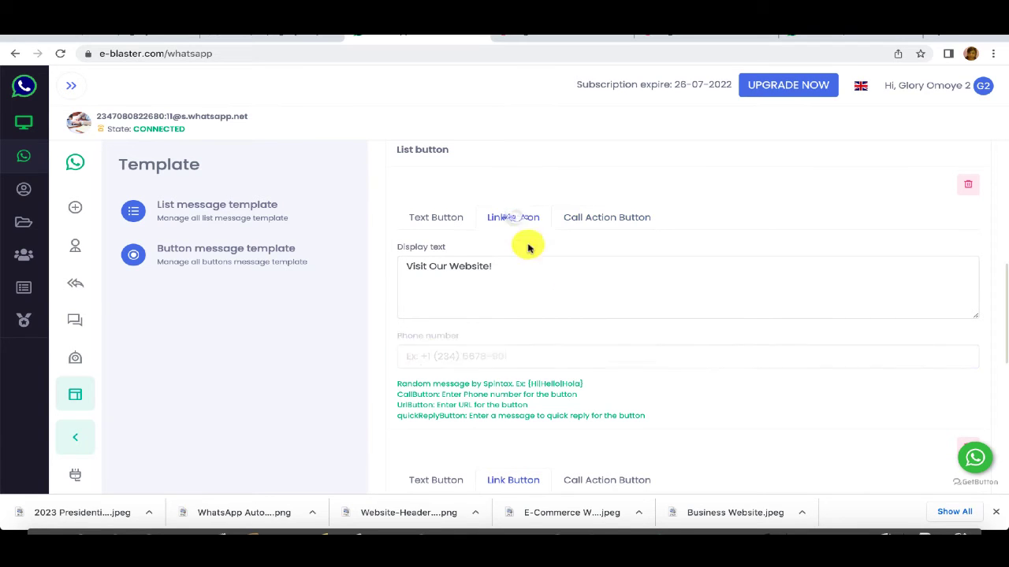
{"action": "left_click", "coordinate": [491, 356]}
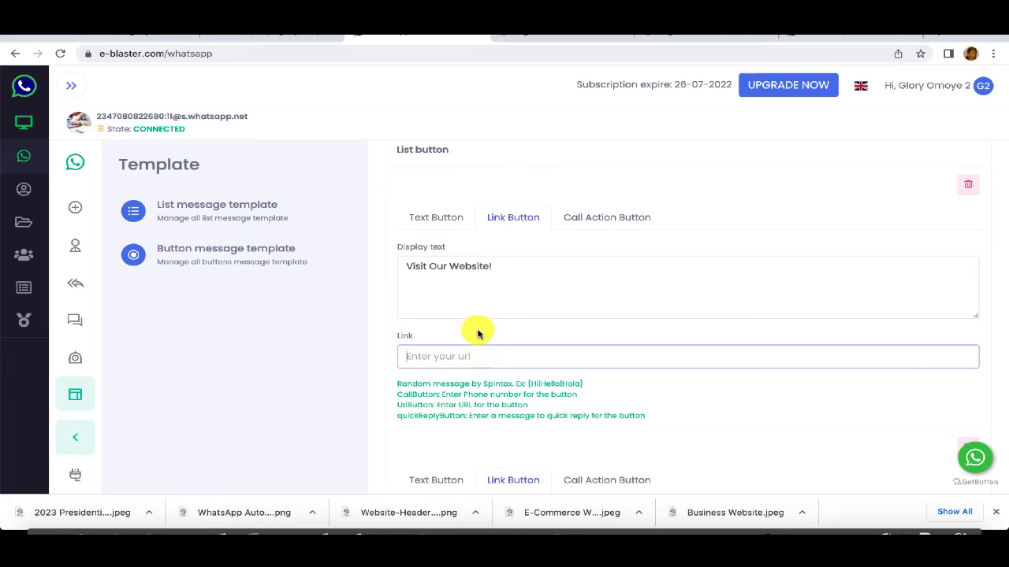
{"action": "type", "text": "https://gigo360.com"}
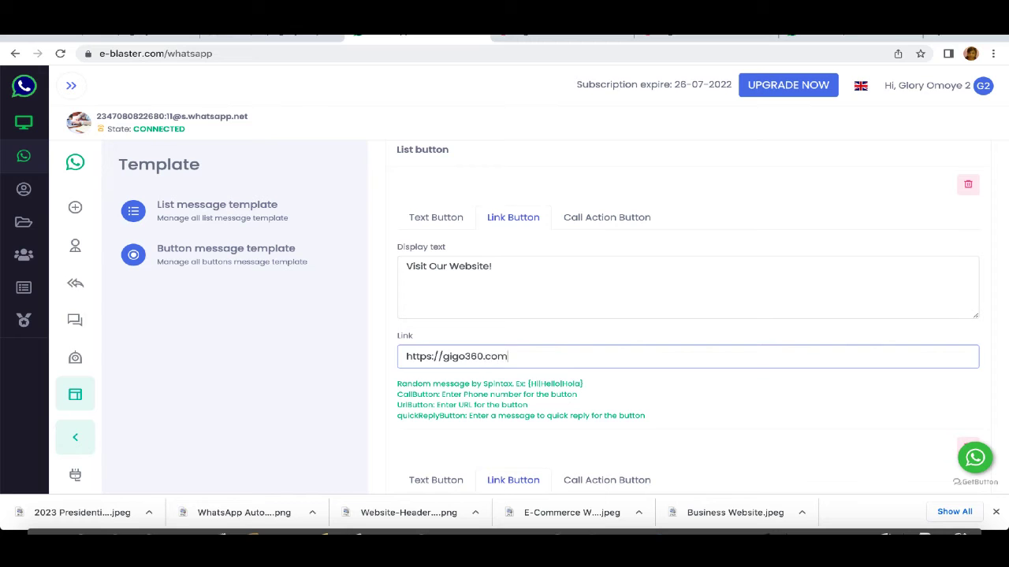
Step: Review the three buttons and submit the Our Blog Design Service template
{"action": "scroll", "coordinate": [867, 356], "scroll_direction": "down", "scroll_amount": 1}
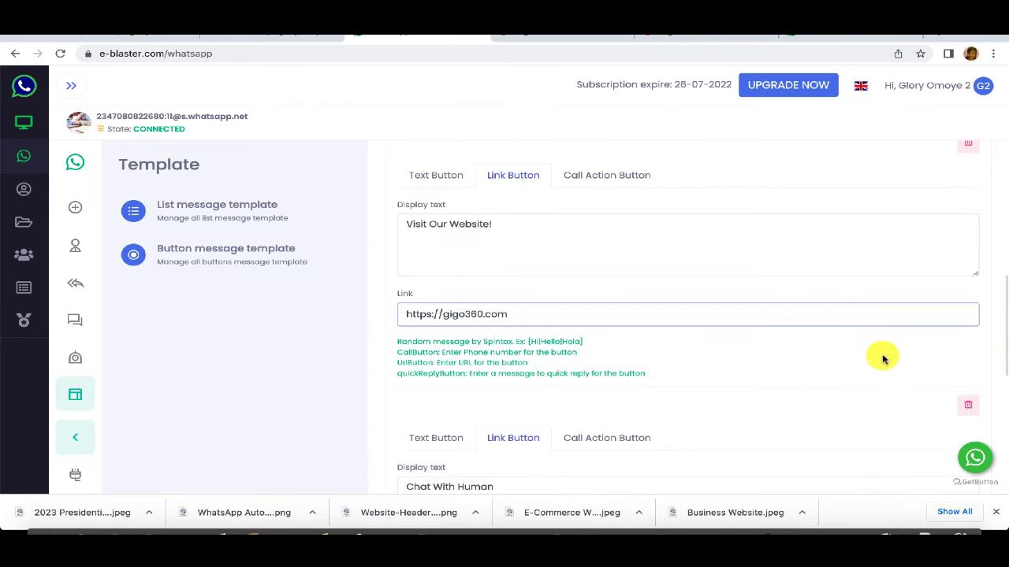
{"action": "scroll", "coordinate": [922, 338], "scroll_direction": "up", "scroll_amount": 6}
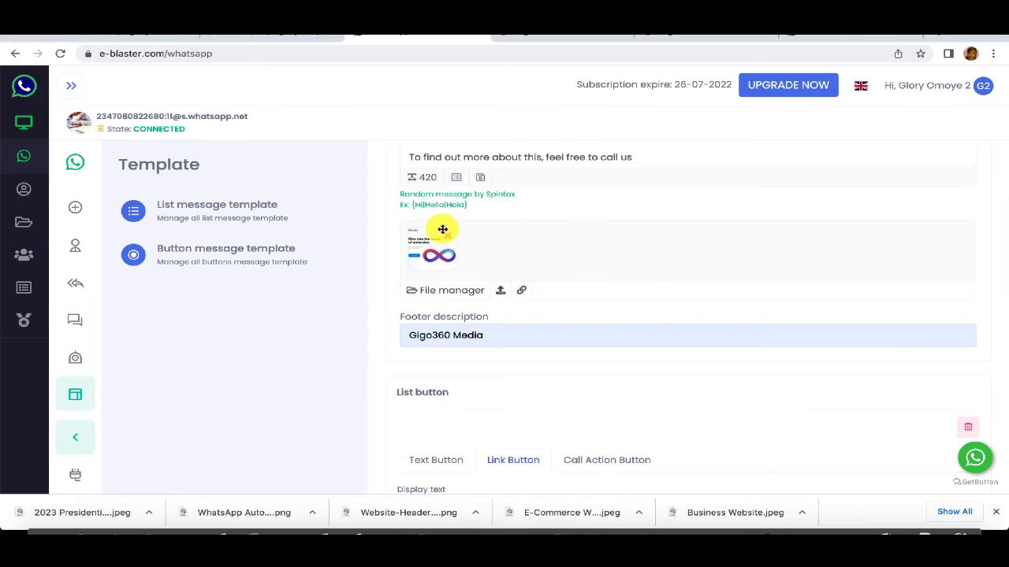
{"action": "scroll", "coordinate": [883, 337], "scroll_direction": "down", "scroll_amount": 4}
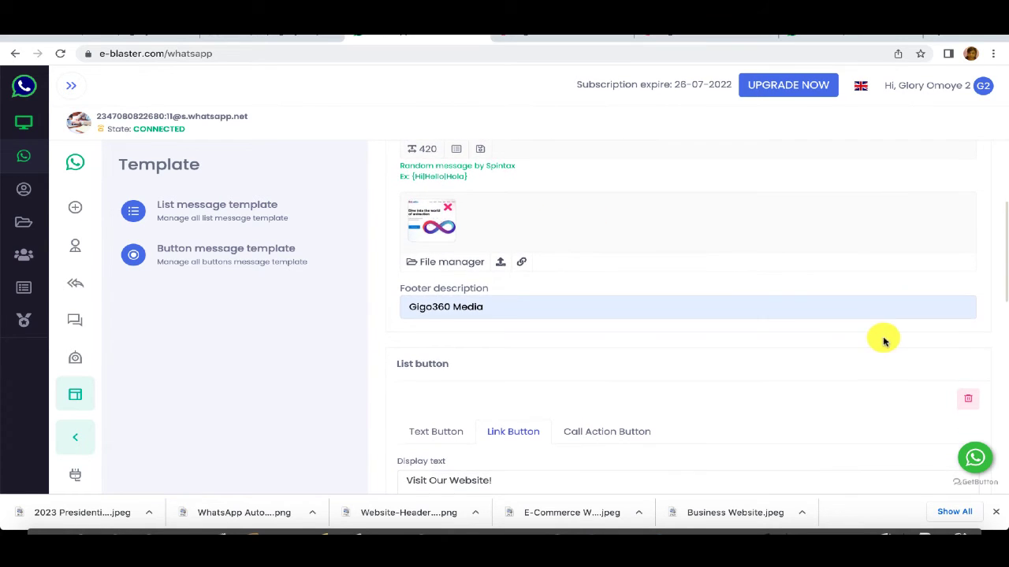
{"action": "scroll", "coordinate": [883, 338], "scroll_direction": "up", "scroll_amount": 1}
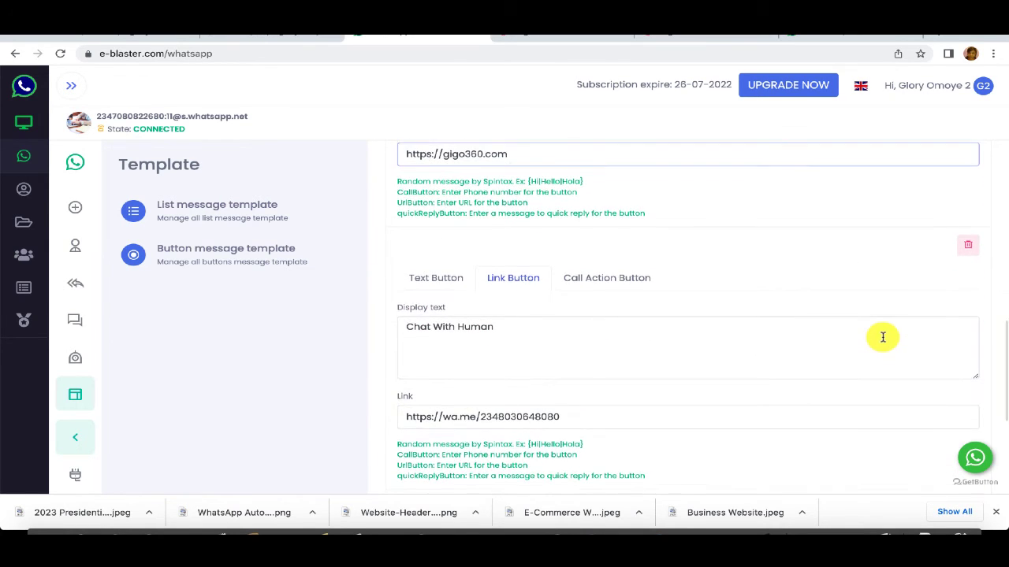
{"action": "scroll", "coordinate": [495, 176], "scroll_direction": "down", "scroll_amount": 1}
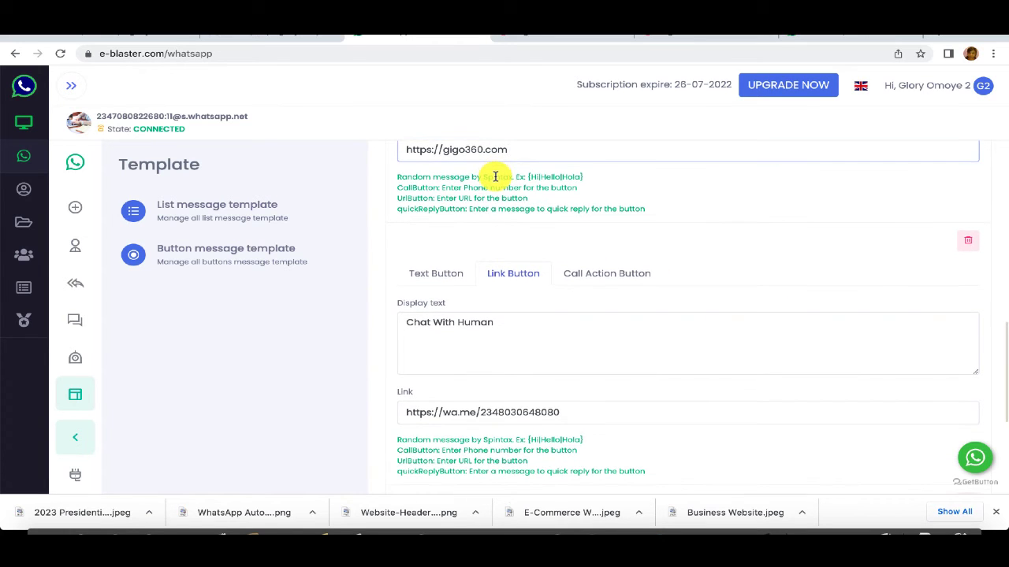
{"action": "scroll", "coordinate": [505, 184], "scroll_direction": "up", "scroll_amount": 1}
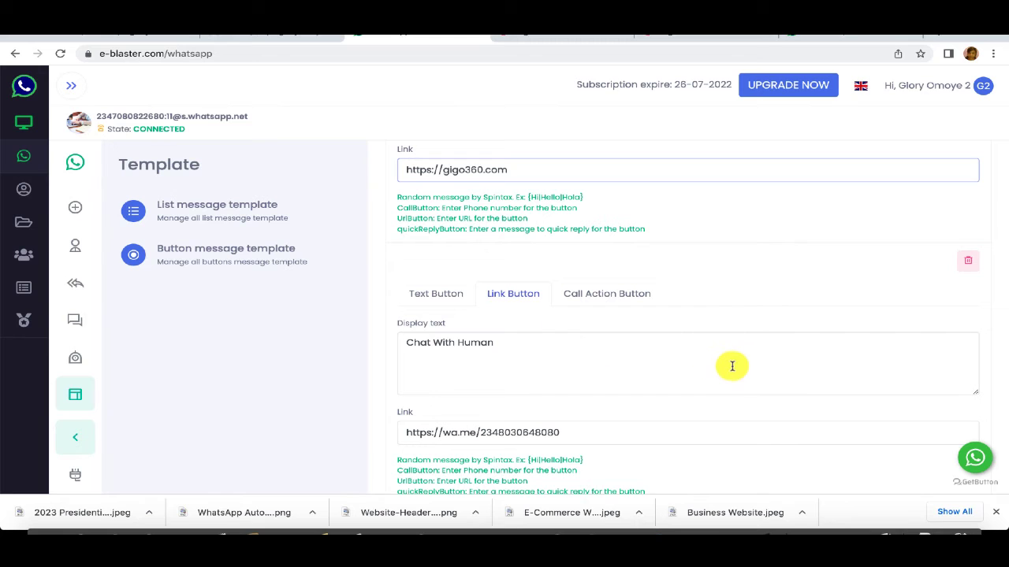
{"action": "scroll", "coordinate": [732, 367], "scroll_direction": "up", "scroll_amount": 1}
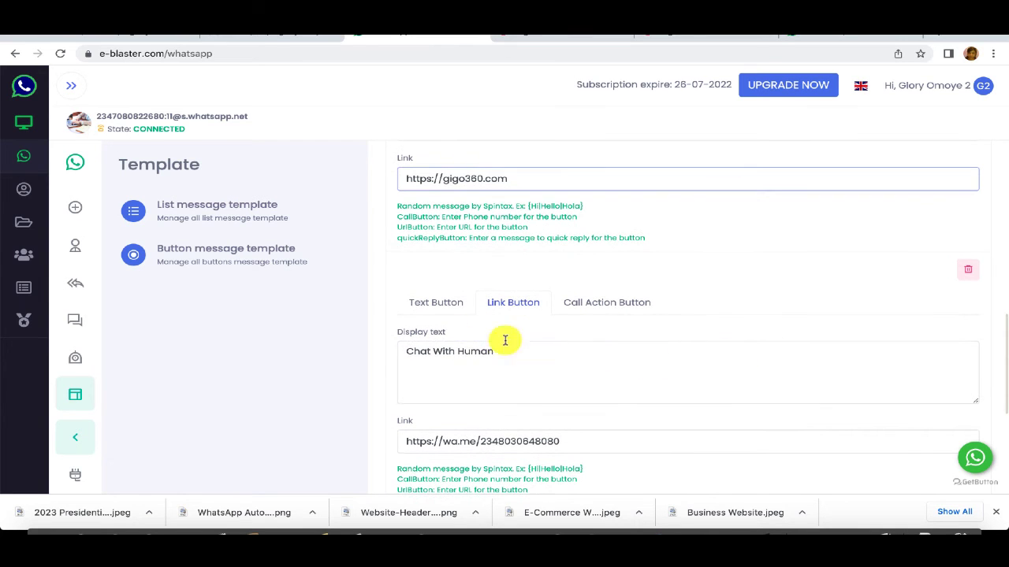
{"action": "scroll", "coordinate": [754, 374], "scroll_direction": "up", "scroll_amount": 2}
{"action": "scroll", "coordinate": [758, 381], "scroll_direction": "down", "scroll_amount": 5}
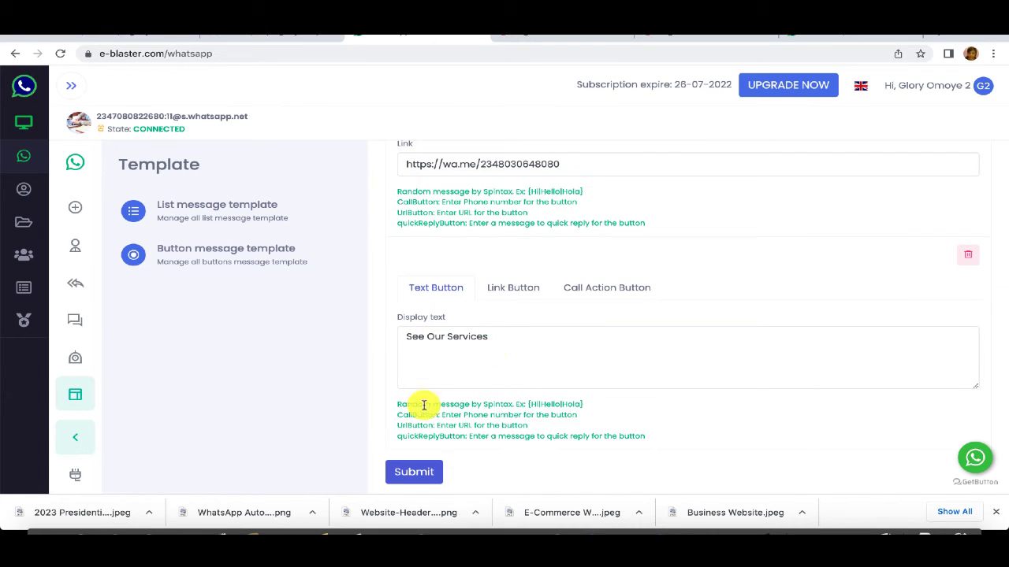
{"action": "left_click", "coordinate": [413, 472]}
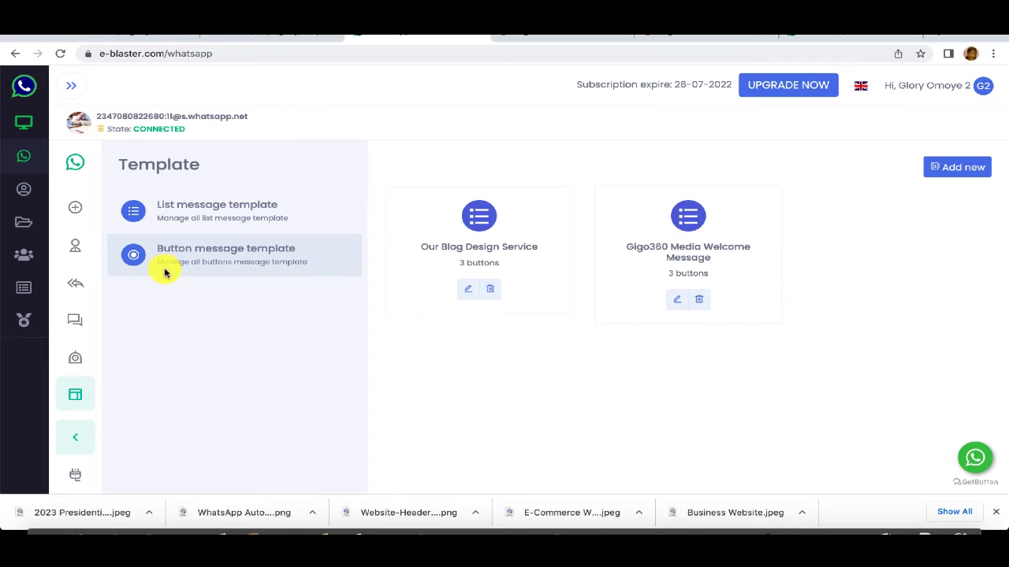
Step: Copy the Simple Blog option name from the Gigo360 Media Web Design packages list template
{"action": "left_click", "coordinate": [230, 215]}
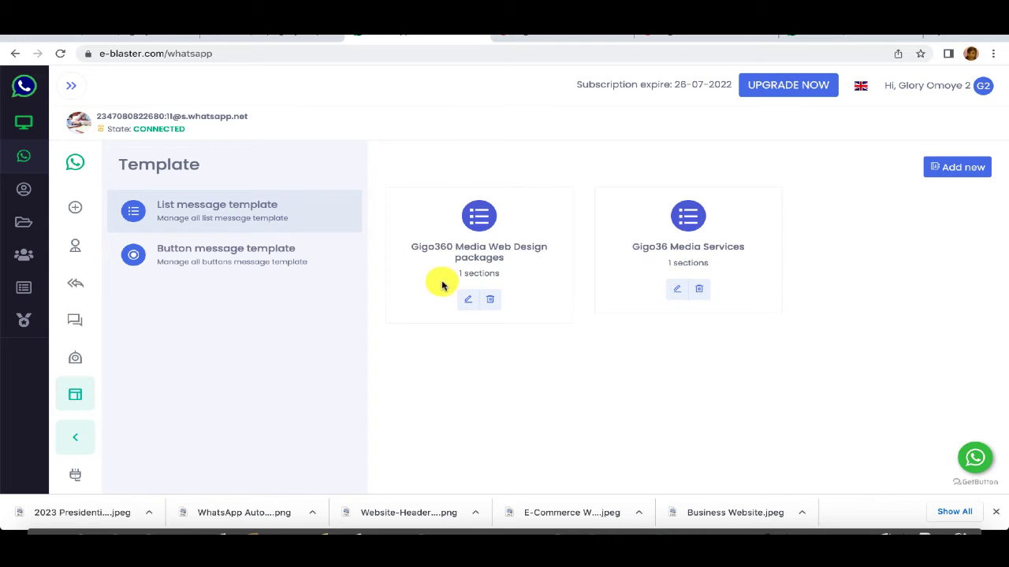
{"action": "left_click", "coordinate": [466, 300]}
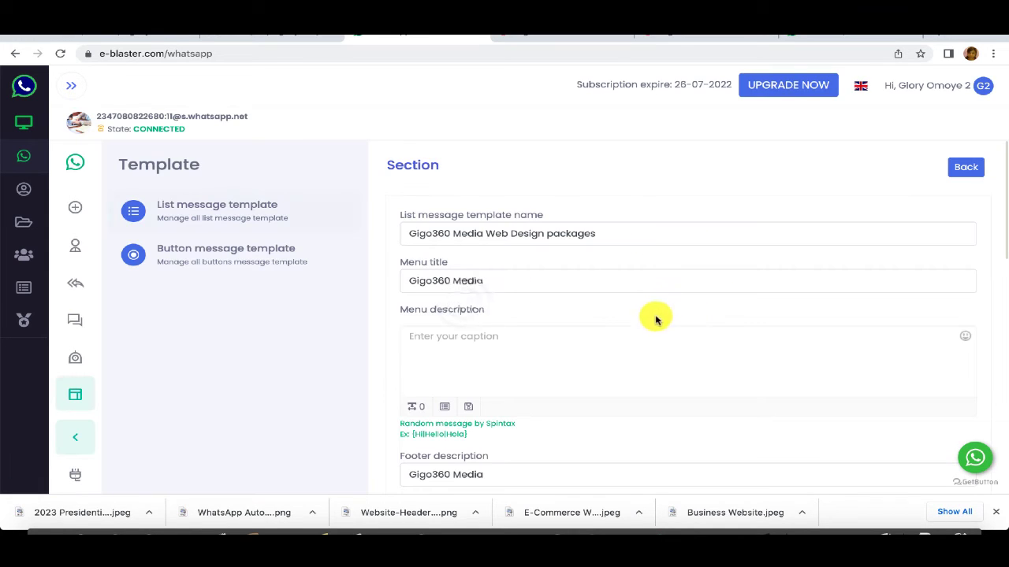
{"action": "scroll", "coordinate": [725, 320], "scroll_direction": "down", "scroll_amount": 4}
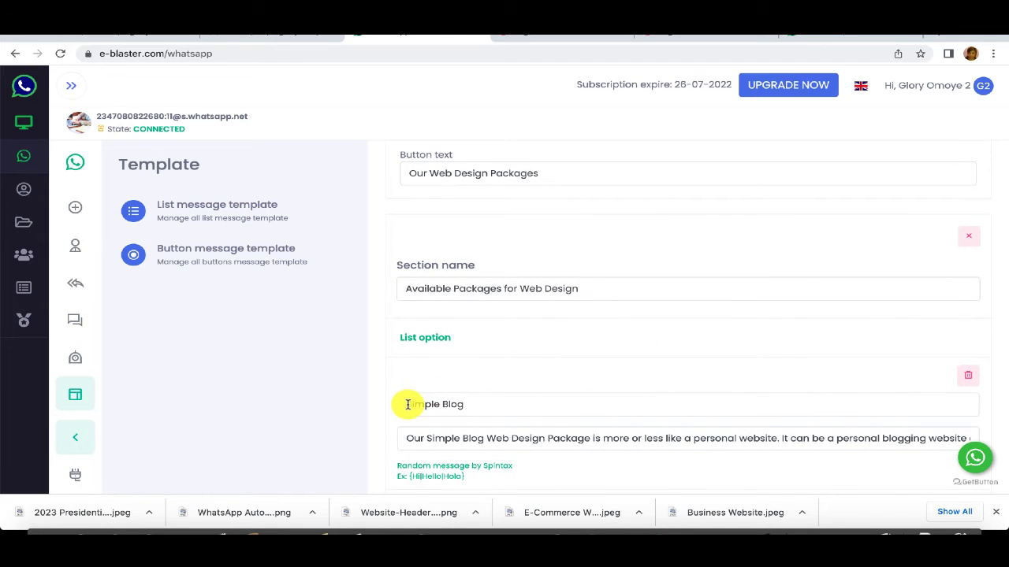
{"action": "left_click_drag", "start_coordinate": [407, 404], "coordinate": [475, 406]}
{"action": "right_click", "coordinate": [422, 409]}
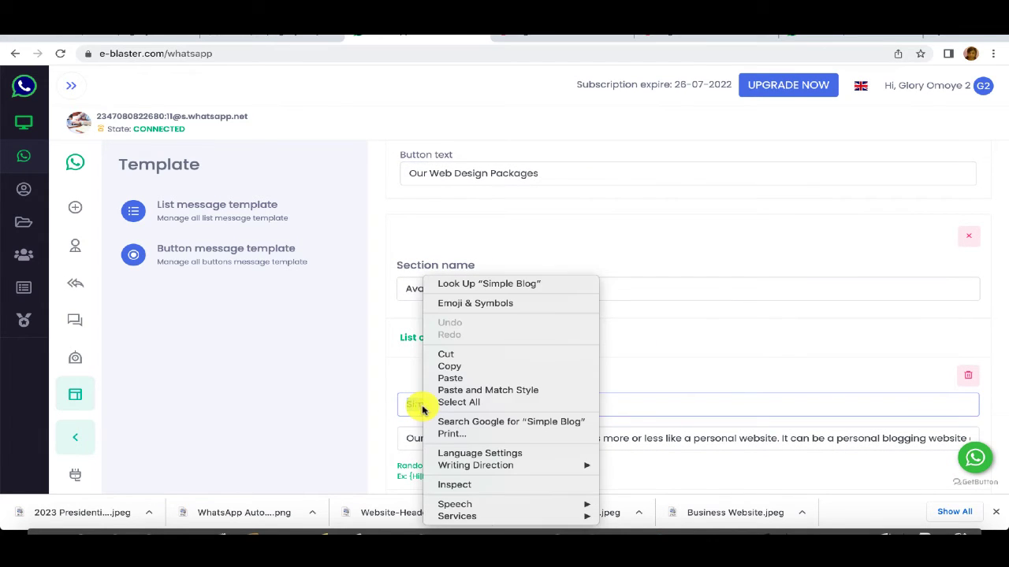
{"action": "left_click", "coordinate": [444, 367]}
{"action": "left_click", "coordinate": [468, 401]}
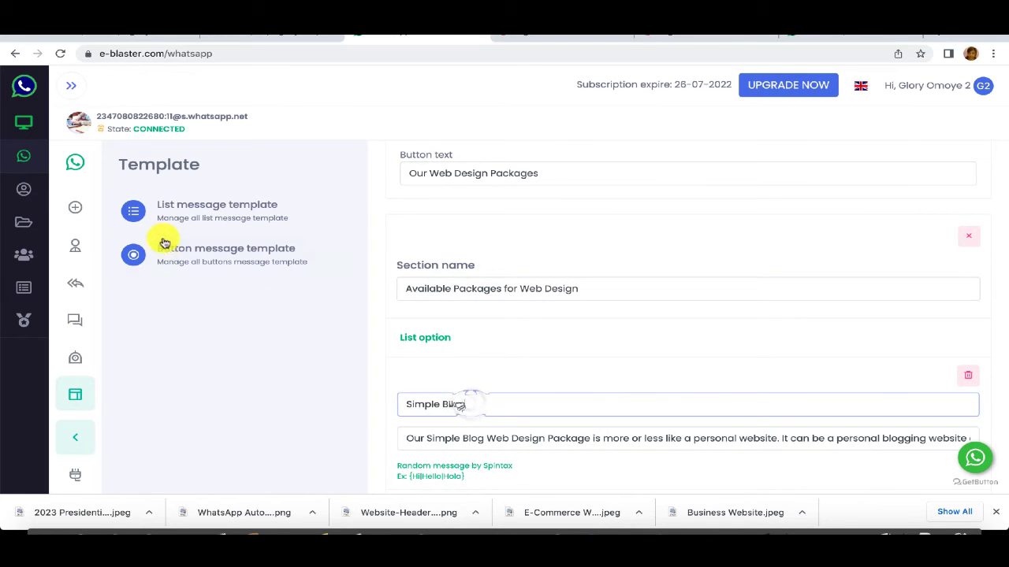
{"action": "left_click", "coordinate": [79, 366]}
Step: Save a chatbot rule 'Simple Blog Design' triggered by keyword 'Simple Blog' with a button template reply
{"action": "left_click", "coordinate": [315, 319]}
{"action": "left_click", "coordinate": [797, 34]}
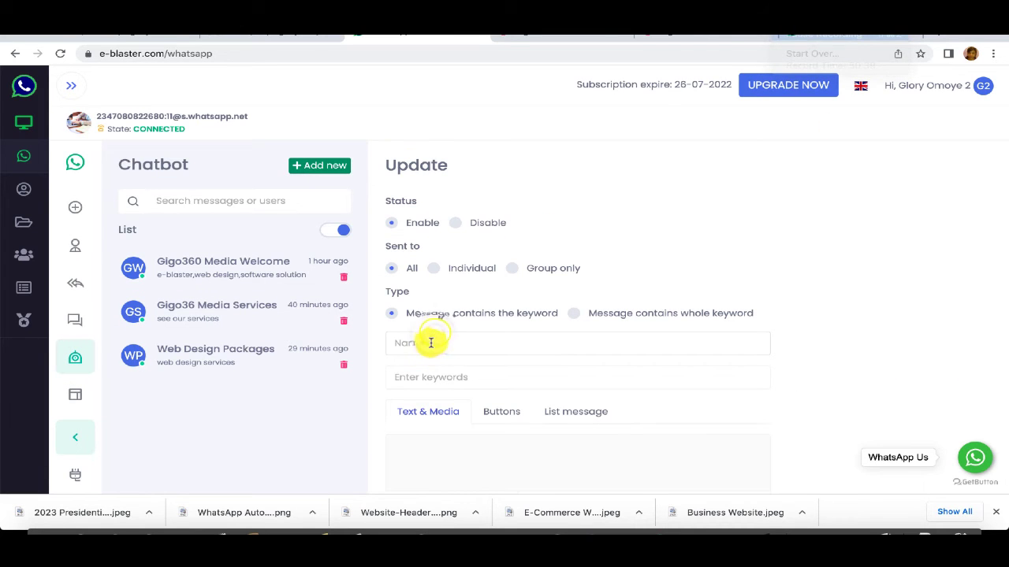
{"action": "left_click", "coordinate": [431, 343]}
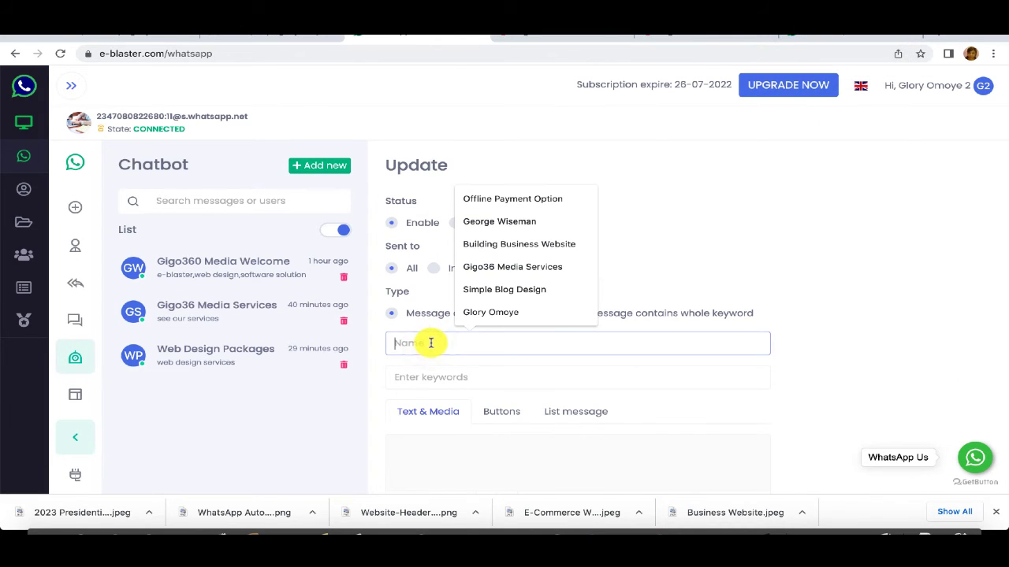
{"action": "type", "text": "s"}
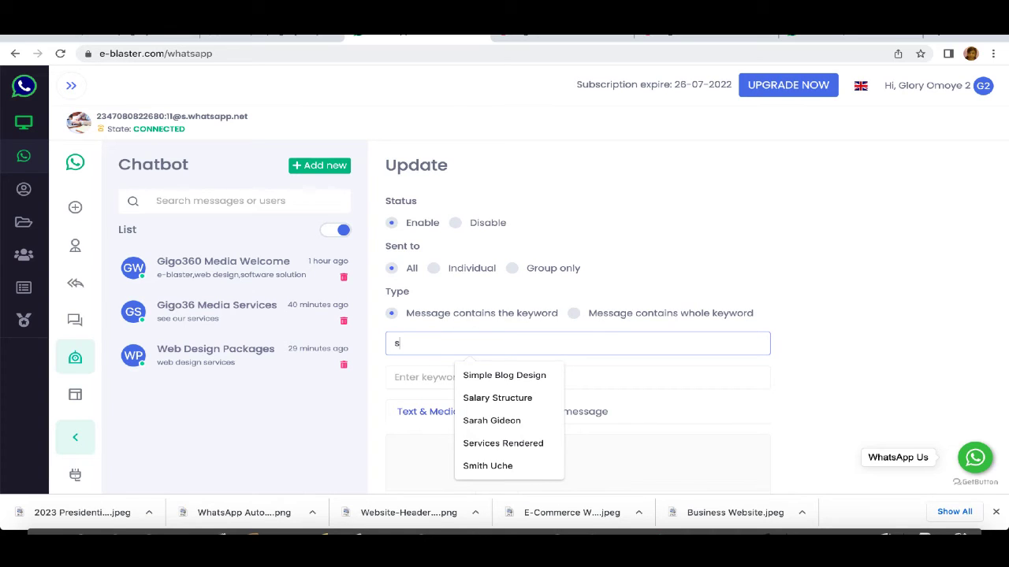
{"action": "left_click", "coordinate": [520, 376]}
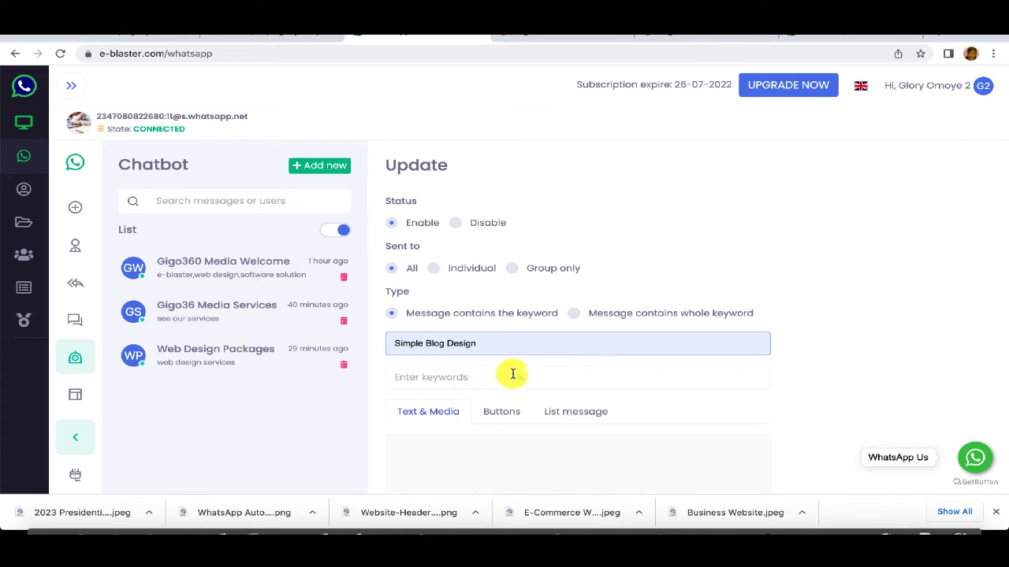
{"action": "left_click", "coordinate": [459, 375]}
{"action": "type", "text": "s"}
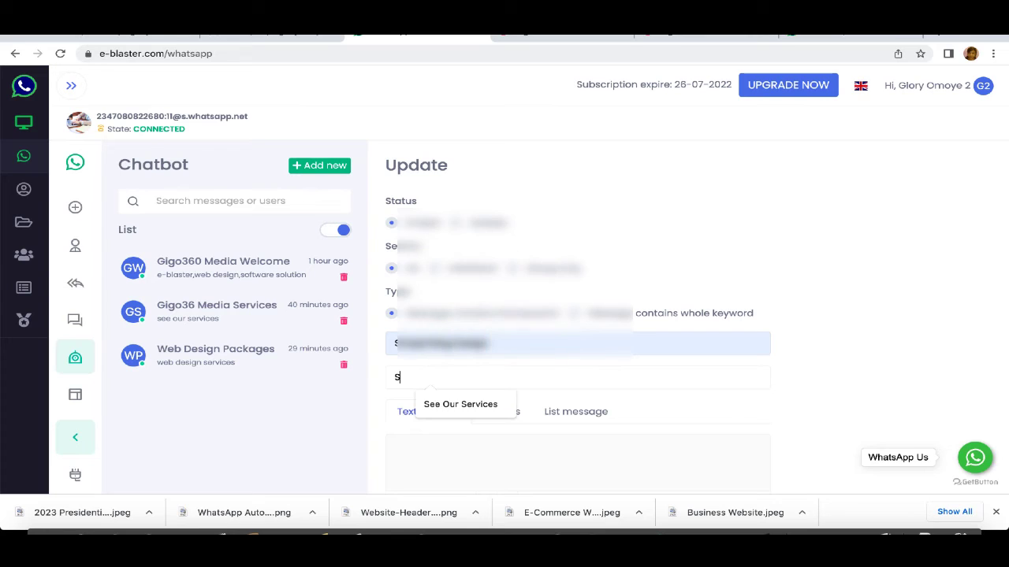
{"action": "type", "text": "imple Blog"}
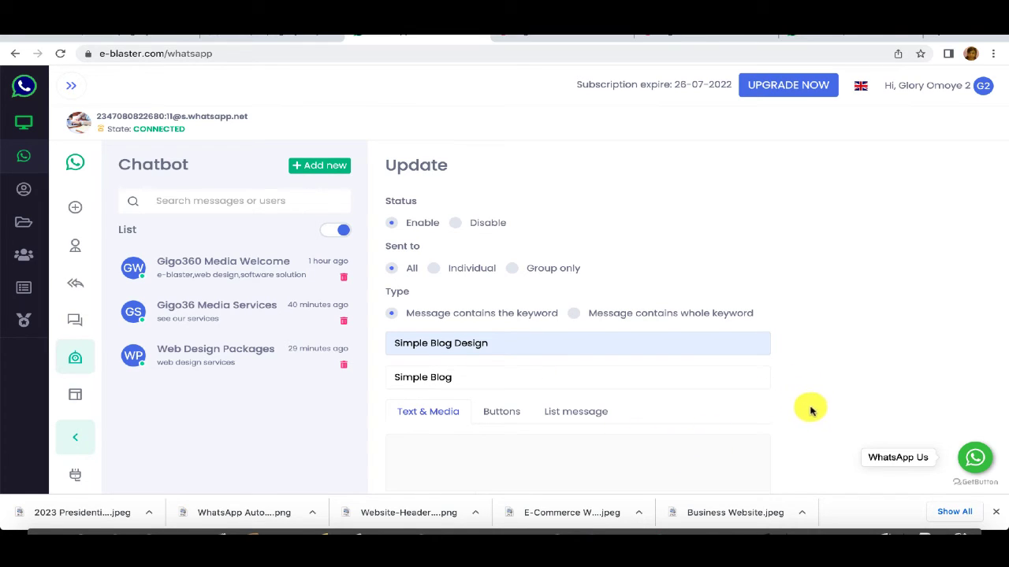
{"action": "scroll", "coordinate": [813, 411], "scroll_direction": "down", "scroll_amount": 3}
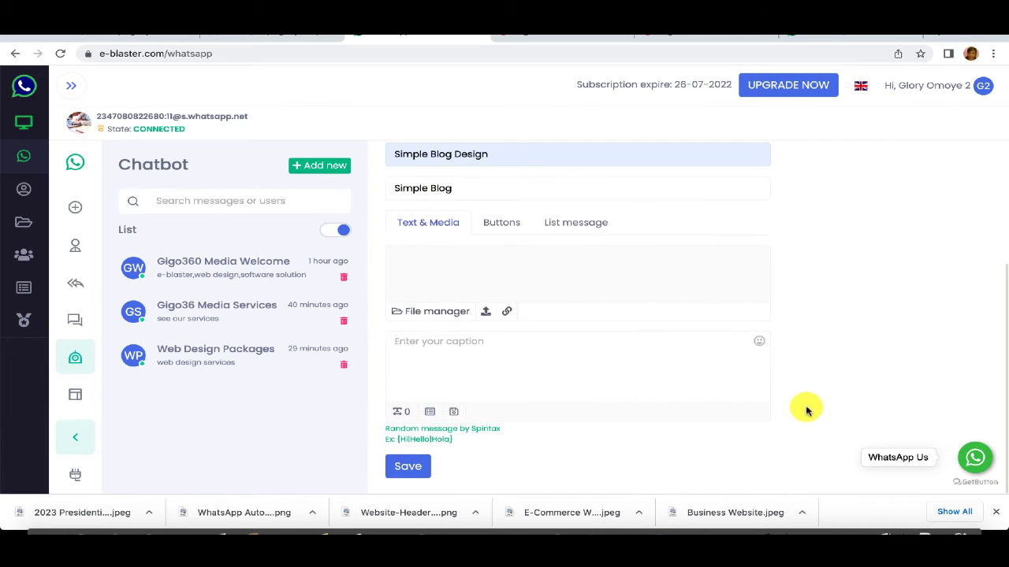
{"action": "left_click", "coordinate": [502, 224]}
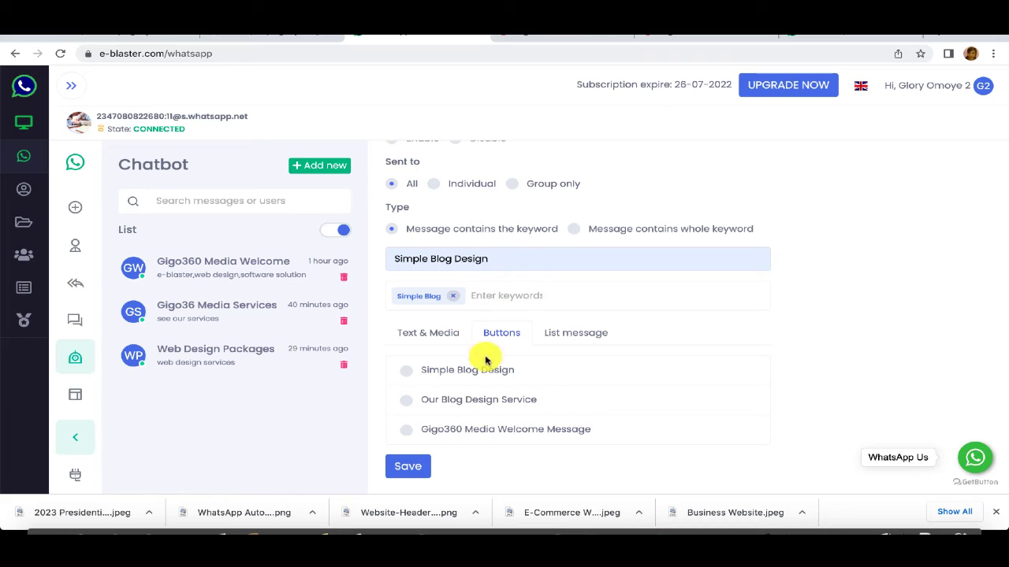
{"action": "left_click", "coordinate": [407, 466]}
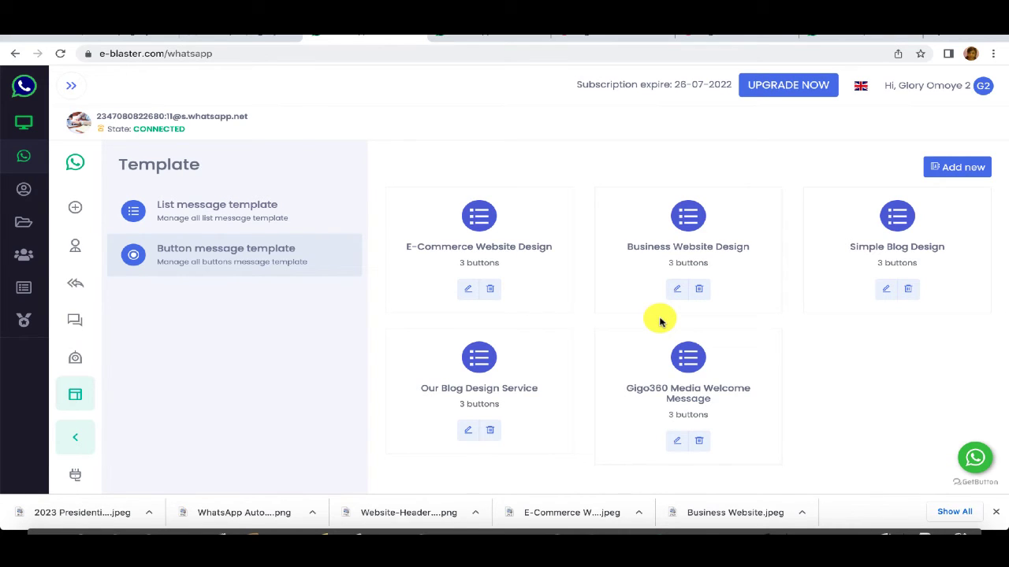
Step: Open the Gigo36 Media Services list template and paste the services sentence as its menu description
{"action": "left_click", "coordinate": [235, 226]}
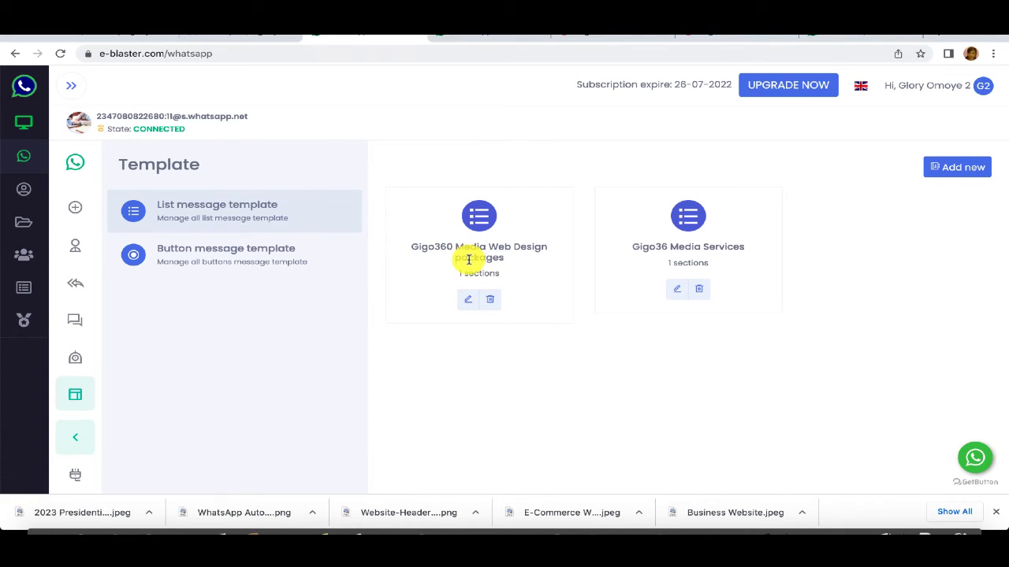
{"action": "left_click", "coordinate": [676, 289]}
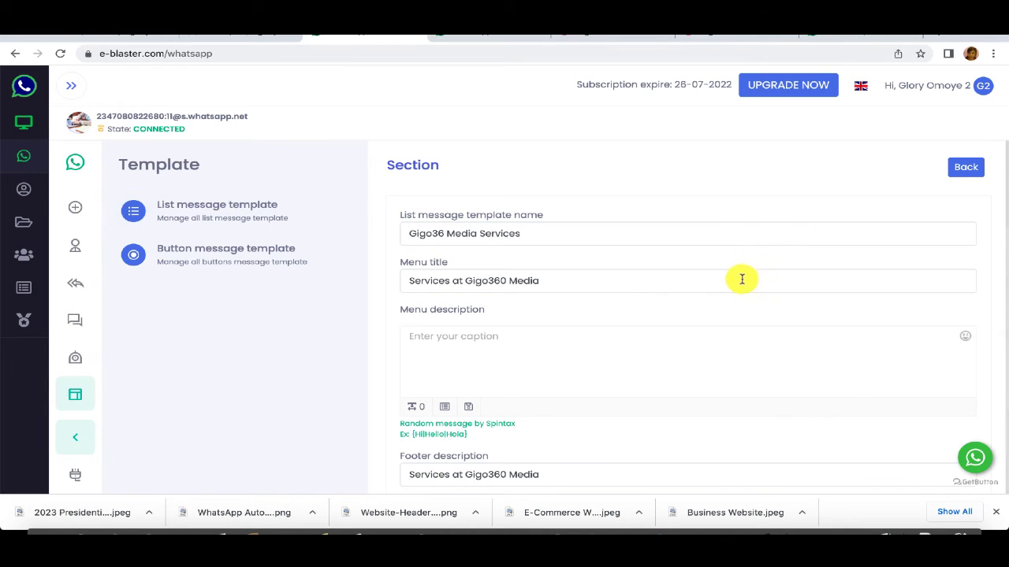
{"action": "key", "text": "ctrl+v"}
Step: Review the template's list options, such as Web Design Services and Software Solutions, and their descriptions
{"action": "scroll", "coordinate": [852, 277], "scroll_direction": "down", "scroll_amount": 1}
{"action": "scroll", "coordinate": [852, 278], "scroll_direction": "down", "scroll_amount": 2}
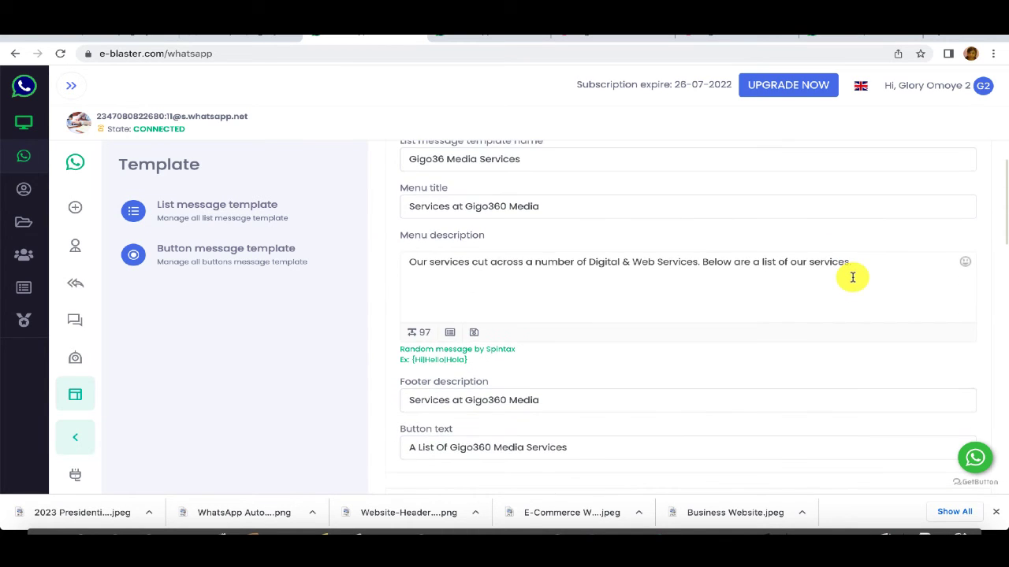
{"action": "scroll", "coordinate": [852, 277], "scroll_direction": "down", "scroll_amount": 1}
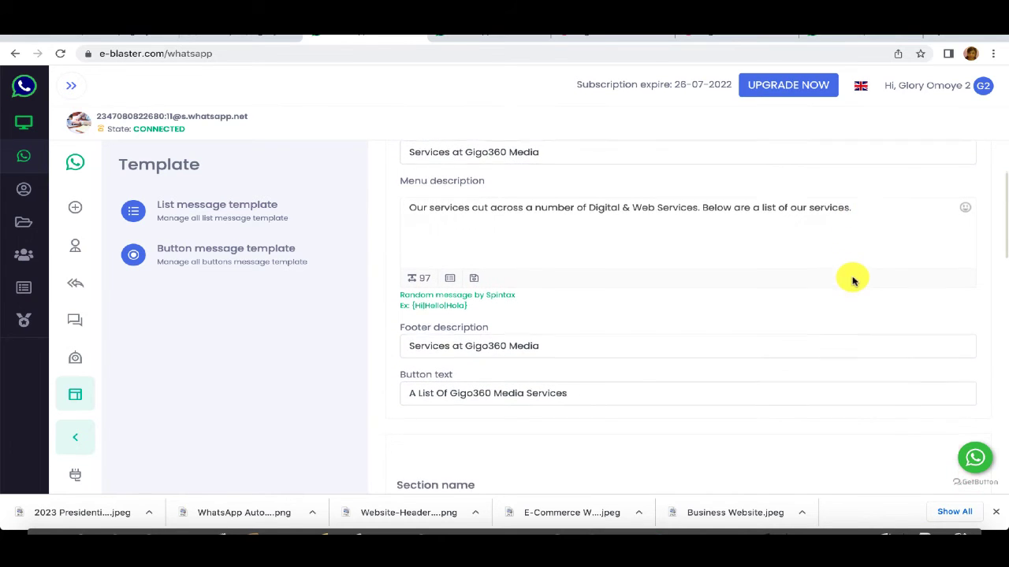
{"action": "scroll", "coordinate": [848, 281], "scroll_direction": "down", "scroll_amount": 5}
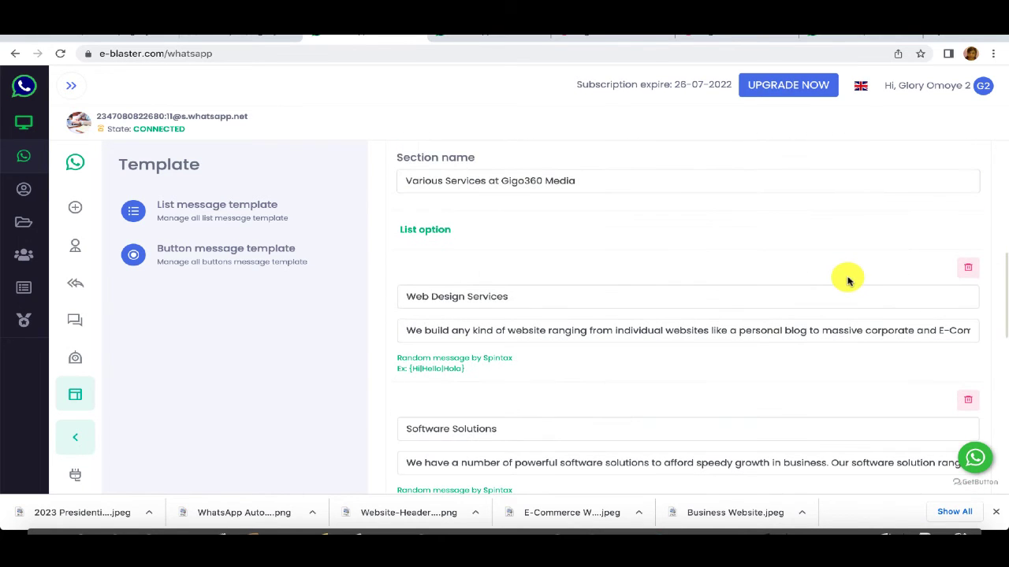
{"action": "scroll", "coordinate": [847, 278], "scroll_direction": "down", "scroll_amount": 1}
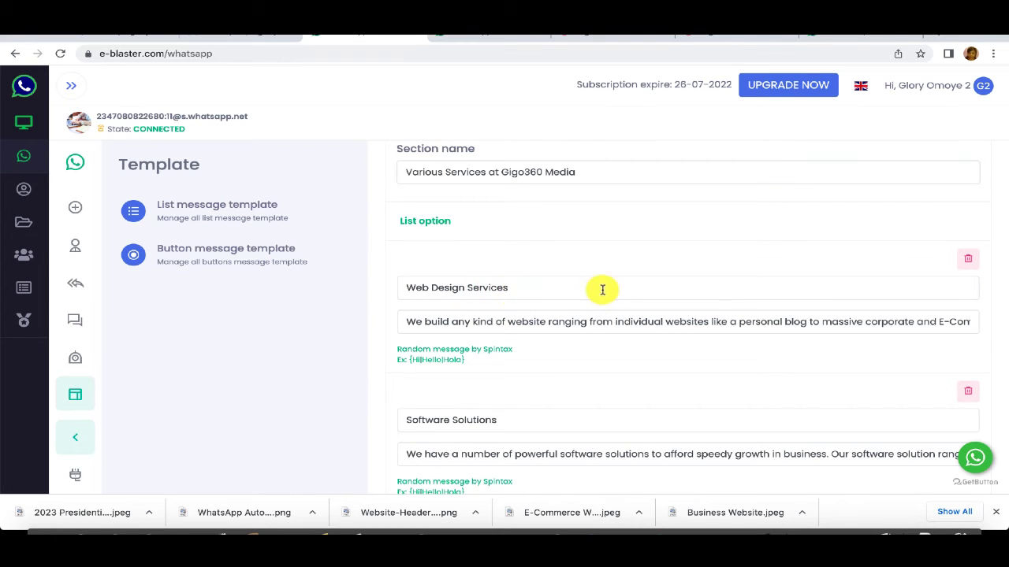
{"action": "scroll", "coordinate": [731, 288], "scroll_direction": "down", "scroll_amount": 3}
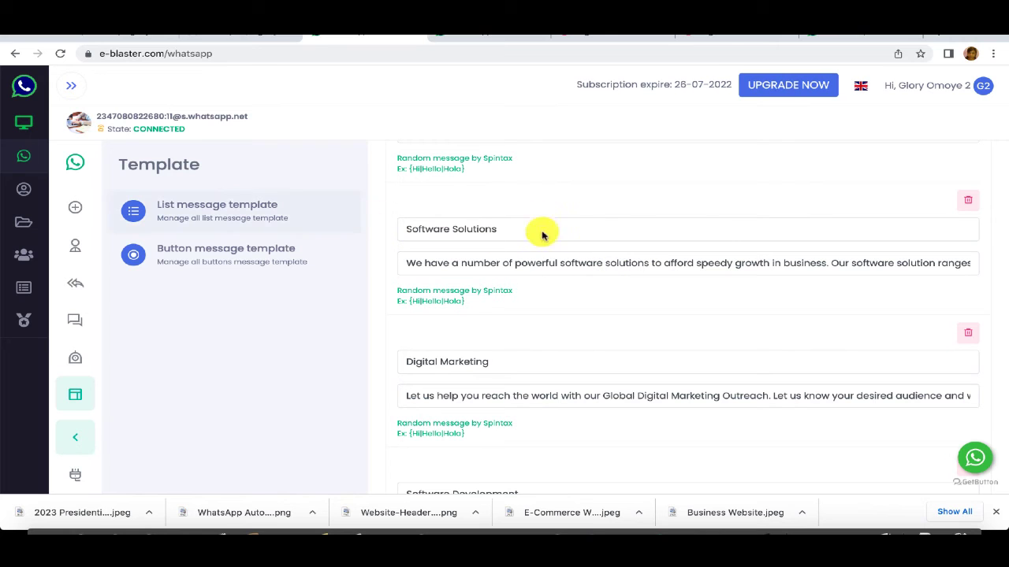
{"action": "scroll", "coordinate": [656, 227], "scroll_direction": "down", "scroll_amount": 6}
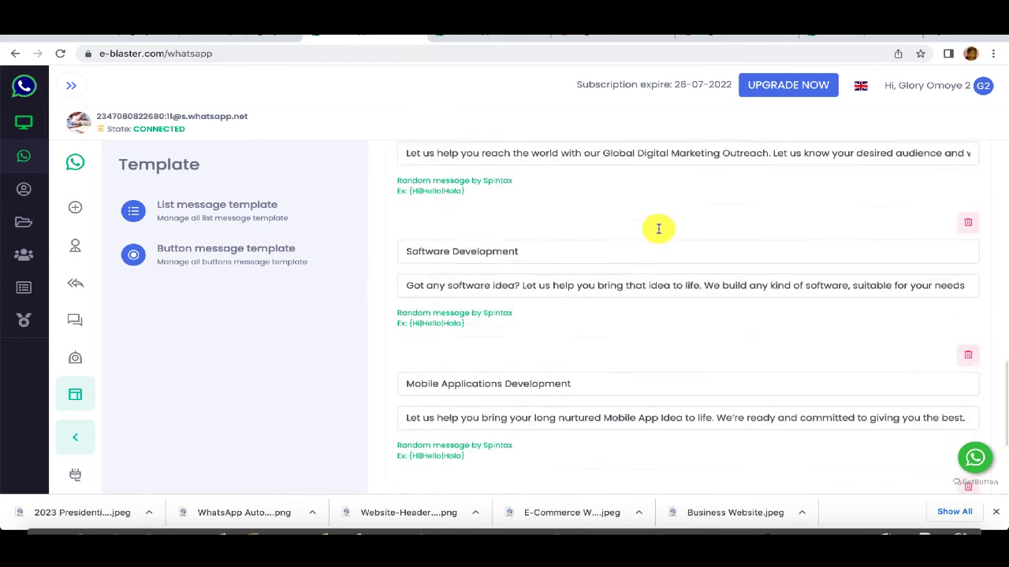
{"action": "scroll", "coordinate": [502, 186], "scroll_direction": "up", "scroll_amount": 2}
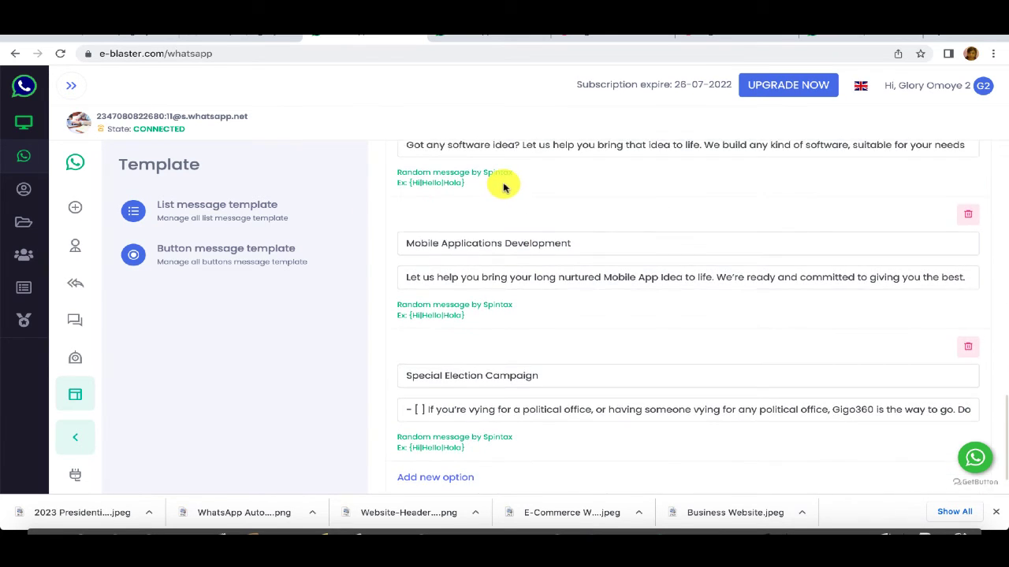
{"action": "scroll", "coordinate": [499, 205], "scroll_direction": "up", "scroll_amount": 5}
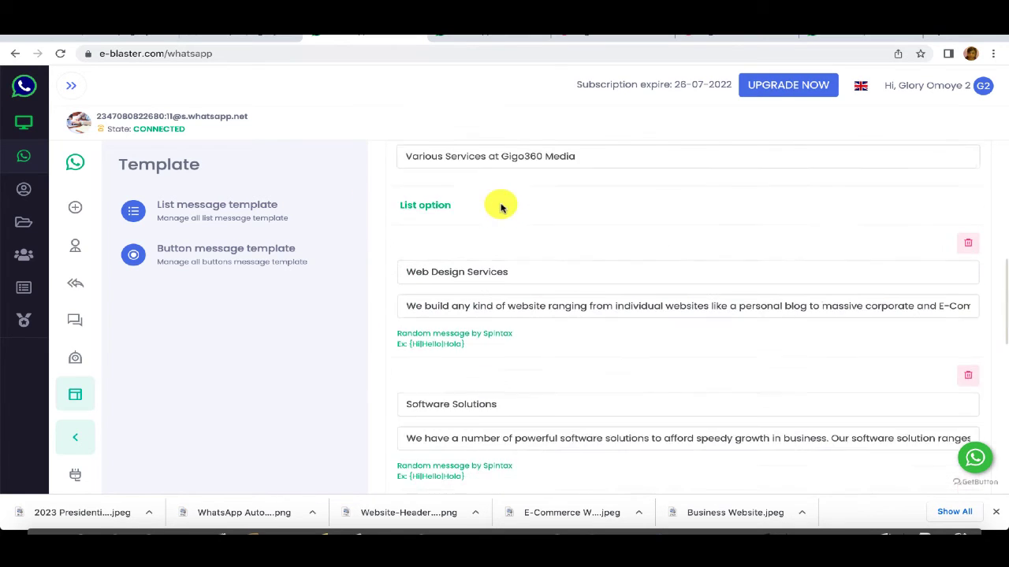
{"action": "scroll", "coordinate": [517, 307], "scroll_direction": "down", "scroll_amount": 3}
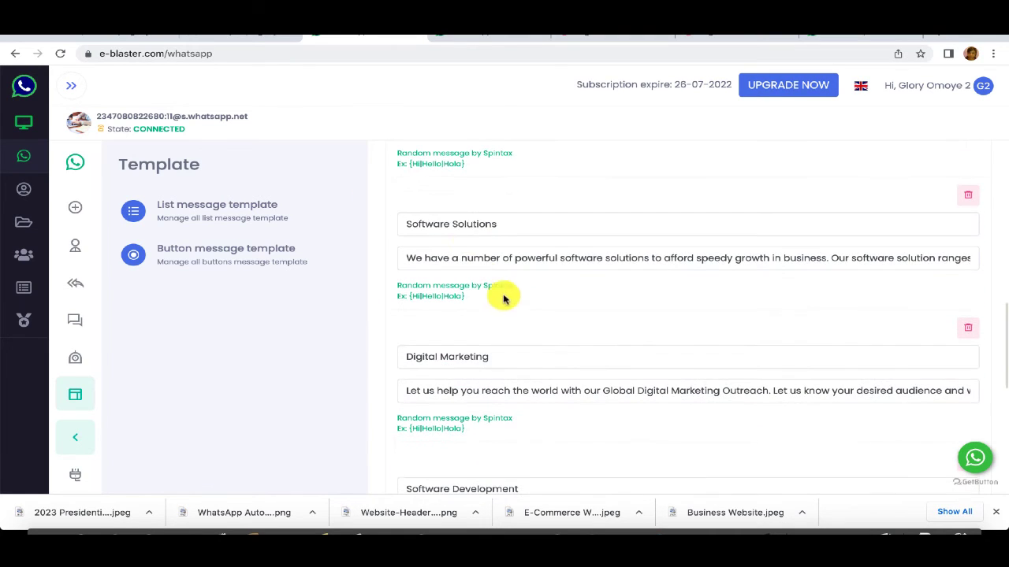
{"action": "scroll", "coordinate": [543, 349], "scroll_direction": "up", "scroll_amount": 1}
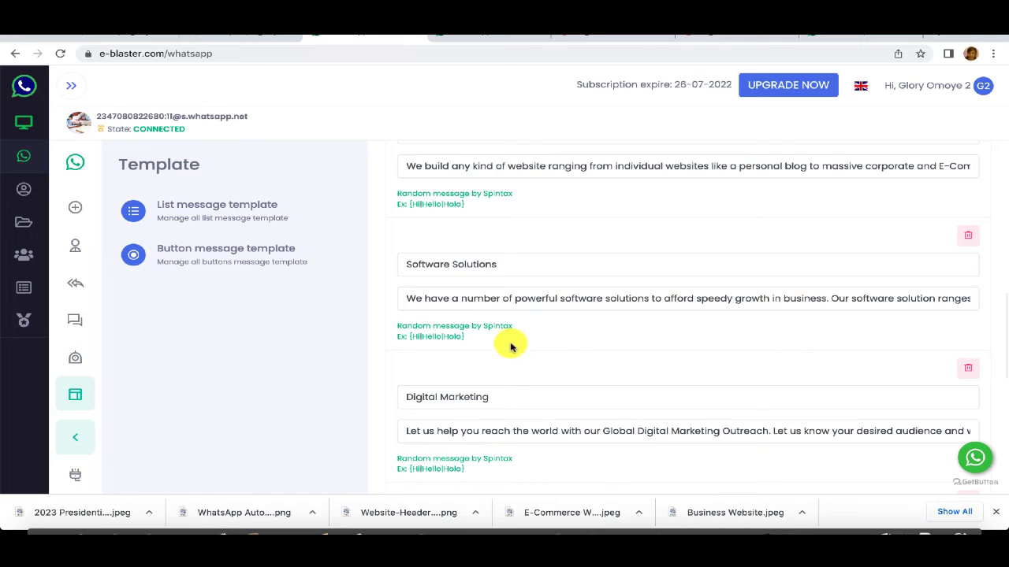
{"action": "scroll", "coordinate": [536, 291], "scroll_direction": "up", "scroll_amount": 1}
{"action": "scroll", "coordinate": [541, 289], "scroll_direction": "down", "scroll_amount": 4}
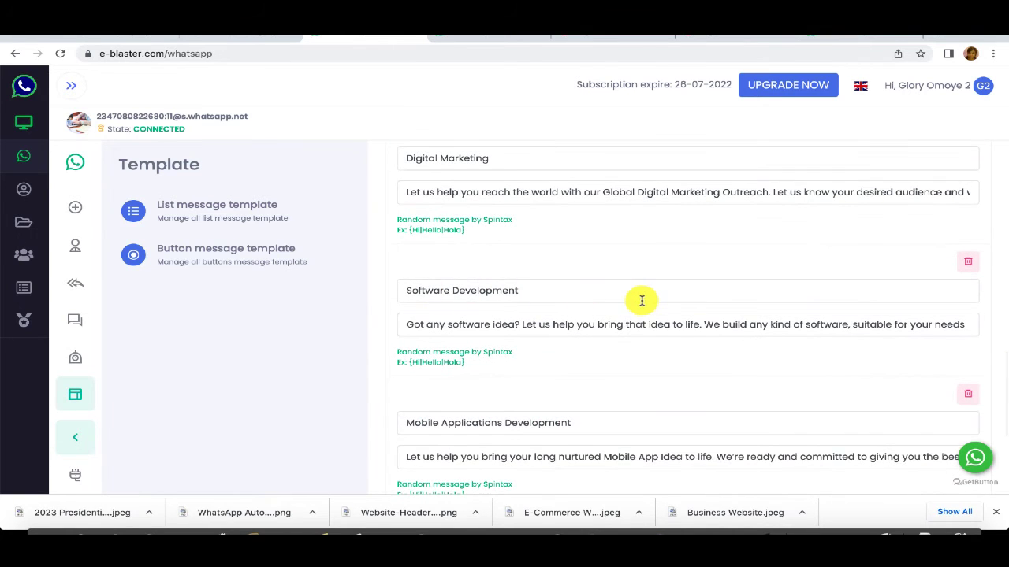
{"action": "scroll", "coordinate": [615, 300], "scroll_direction": "down", "scroll_amount": 2}
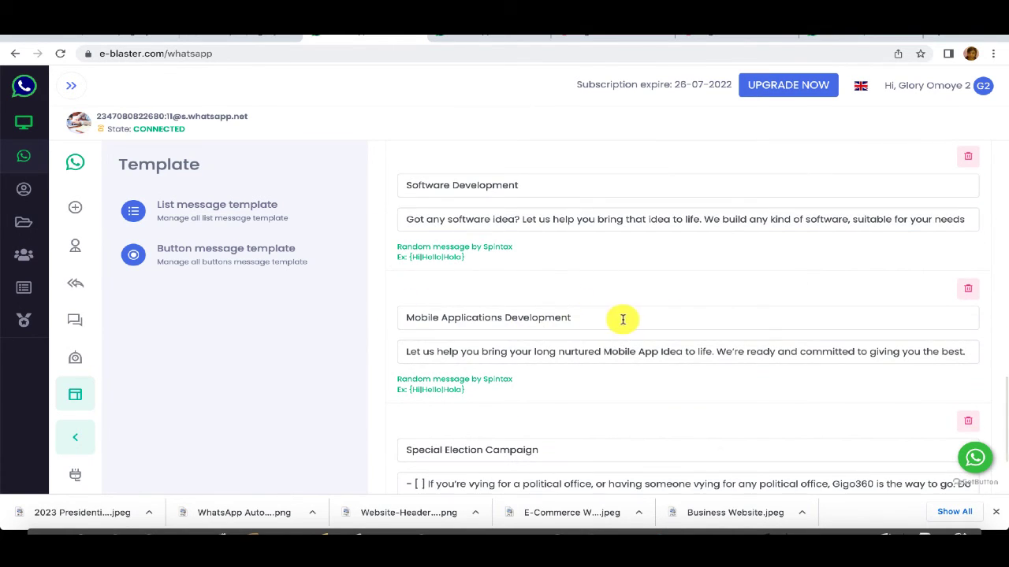
{"action": "scroll", "coordinate": [622, 319], "scroll_direction": "up", "scroll_amount": 1}
{"action": "scroll", "coordinate": [599, 318], "scroll_direction": "down", "scroll_amount": 3}
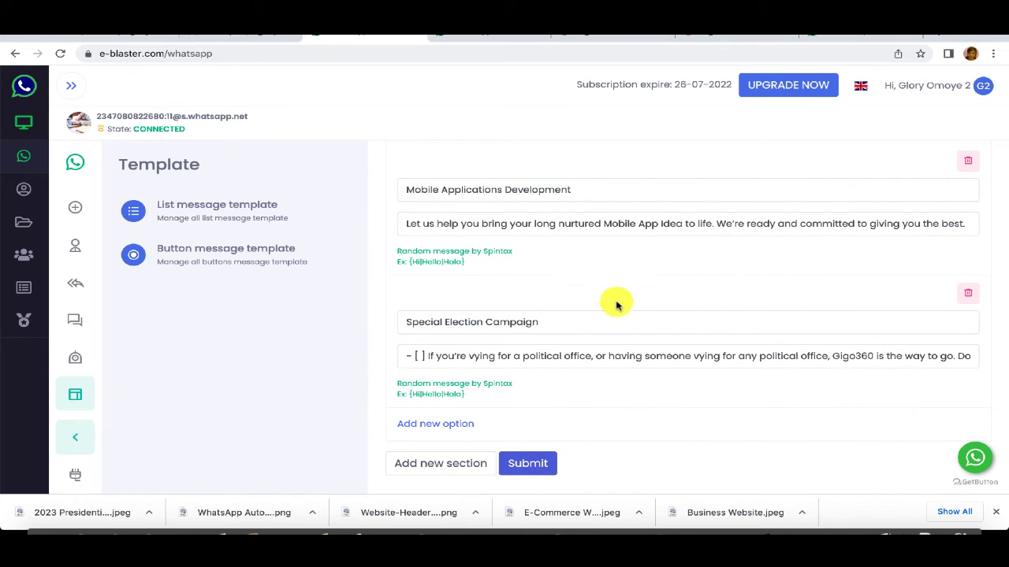
{"action": "scroll", "coordinate": [616, 303], "scroll_direction": "down", "scroll_amount": 1}
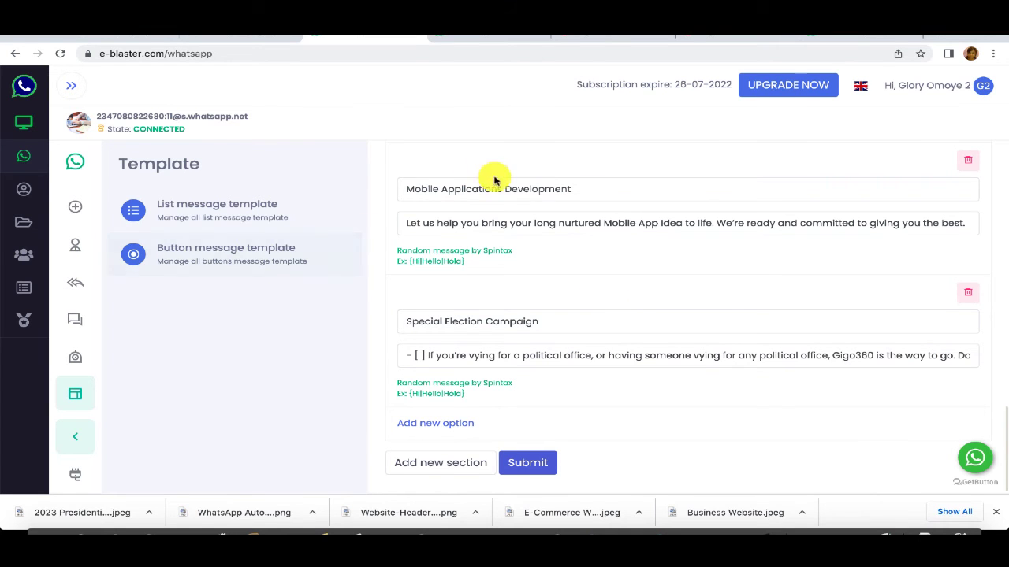
{"action": "scroll", "coordinate": [410, 243], "scroll_direction": "up", "scroll_amount": 3}
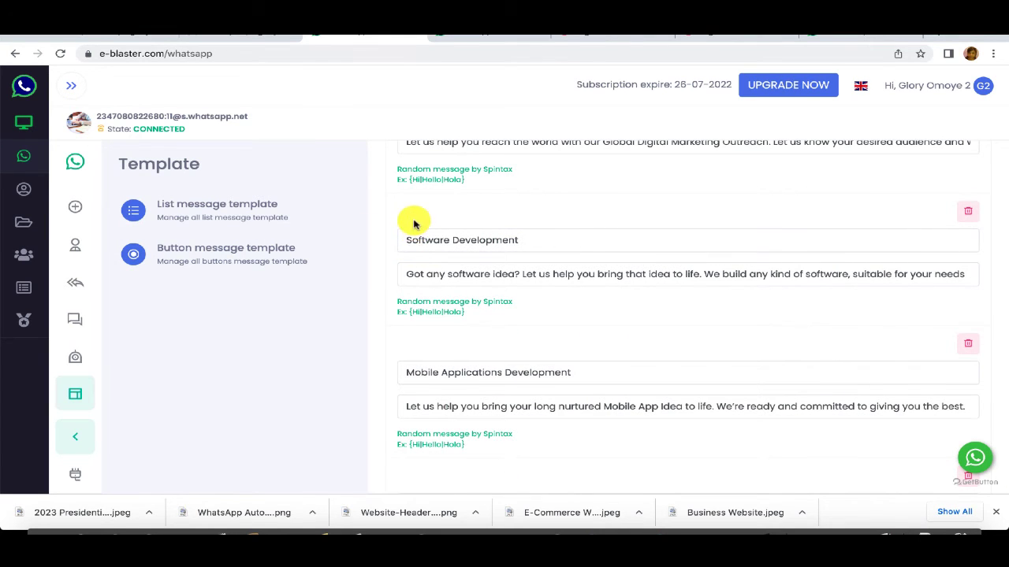
{"action": "scroll", "coordinate": [414, 222], "scroll_direction": "down", "scroll_amount": 1}
{"action": "scroll", "coordinate": [418, 218], "scroll_direction": "up", "scroll_amount": 1}
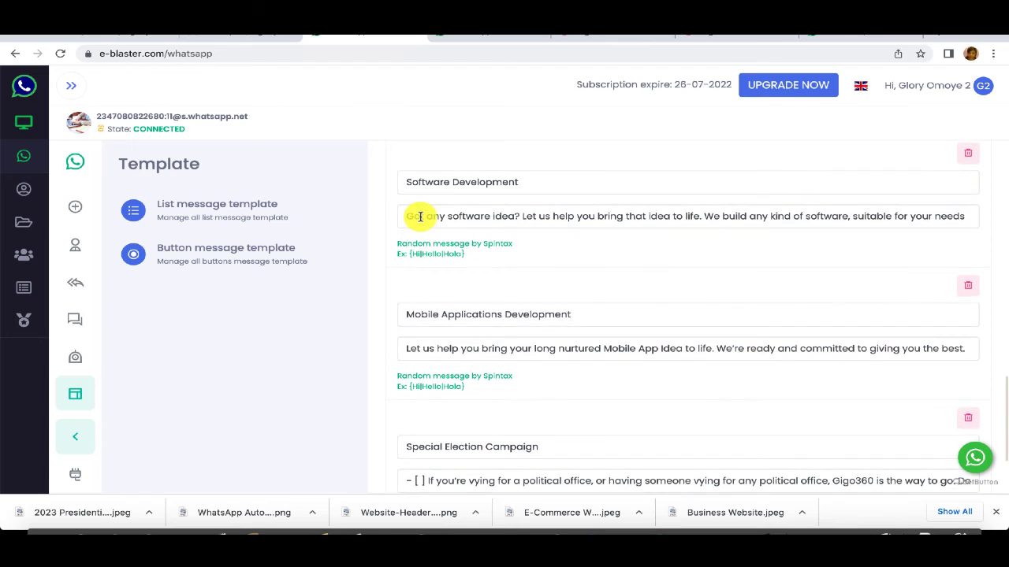
{"action": "scroll", "coordinate": [420, 217], "scroll_direction": "down", "scroll_amount": 3}
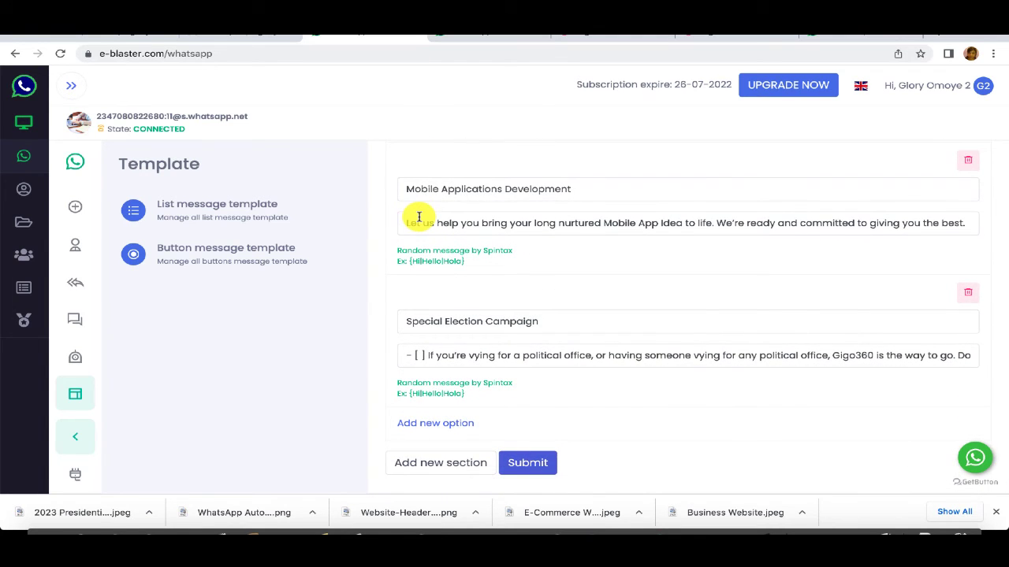
{"action": "scroll", "coordinate": [417, 217], "scroll_direction": "up", "scroll_amount": 1}
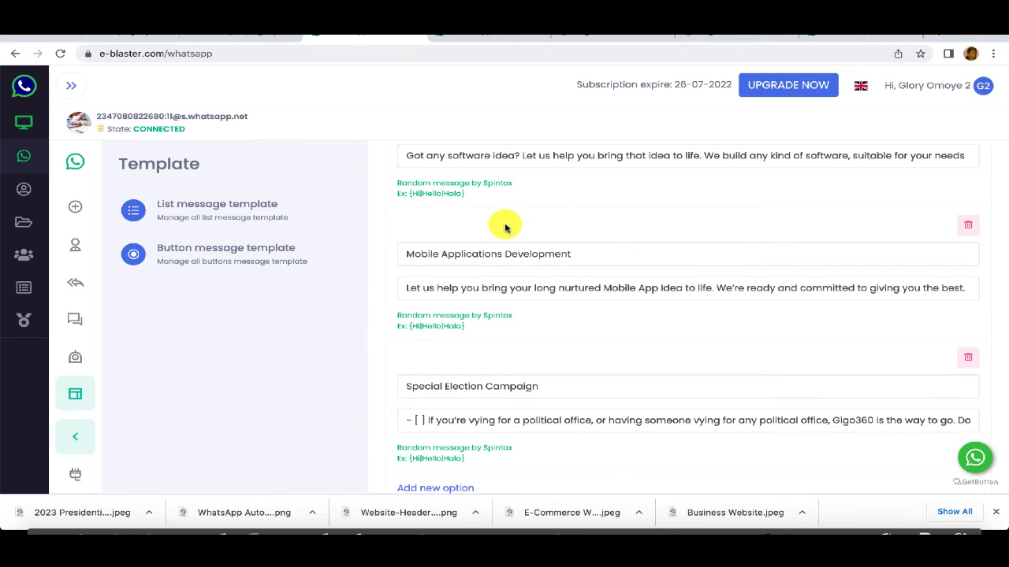
{"action": "scroll", "coordinate": [505, 227], "scroll_direction": "down", "scroll_amount": 1}
{"action": "scroll", "coordinate": [505, 226], "scroll_direction": "up", "scroll_amount": 5}
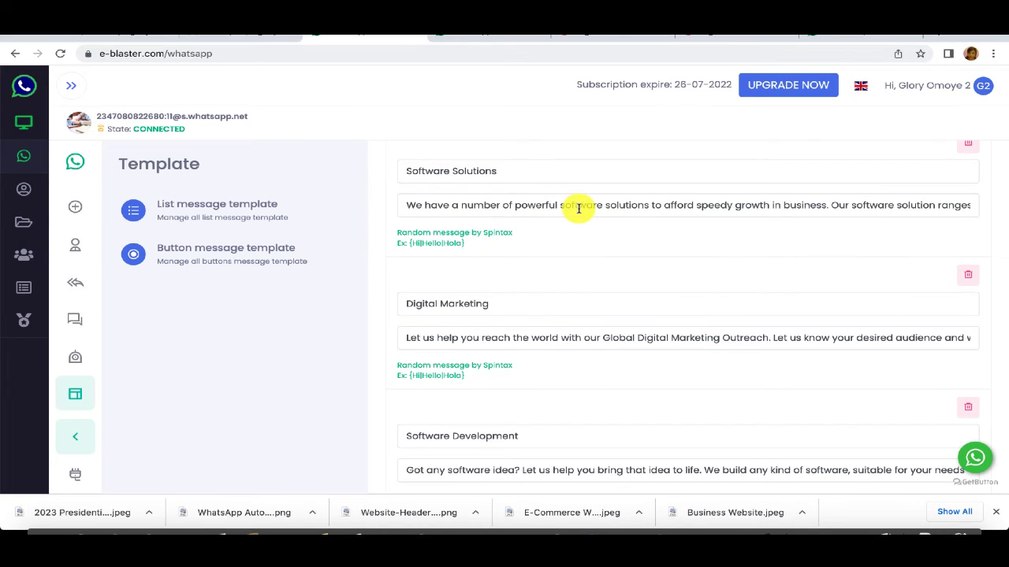
{"action": "scroll", "coordinate": [579, 213], "scroll_direction": "down", "scroll_amount": 1}
{"action": "scroll", "coordinate": [575, 211], "scroll_direction": "up", "scroll_amount": 4}
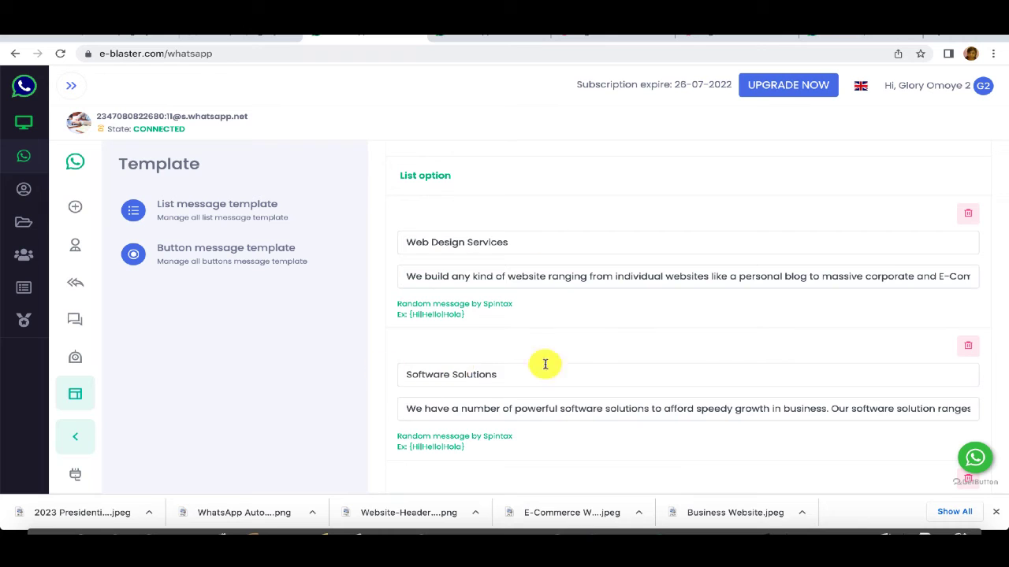
Step: Start a new button template named 'VOur V', then abandon it for the list message templates
{"action": "left_click", "coordinate": [189, 252]}
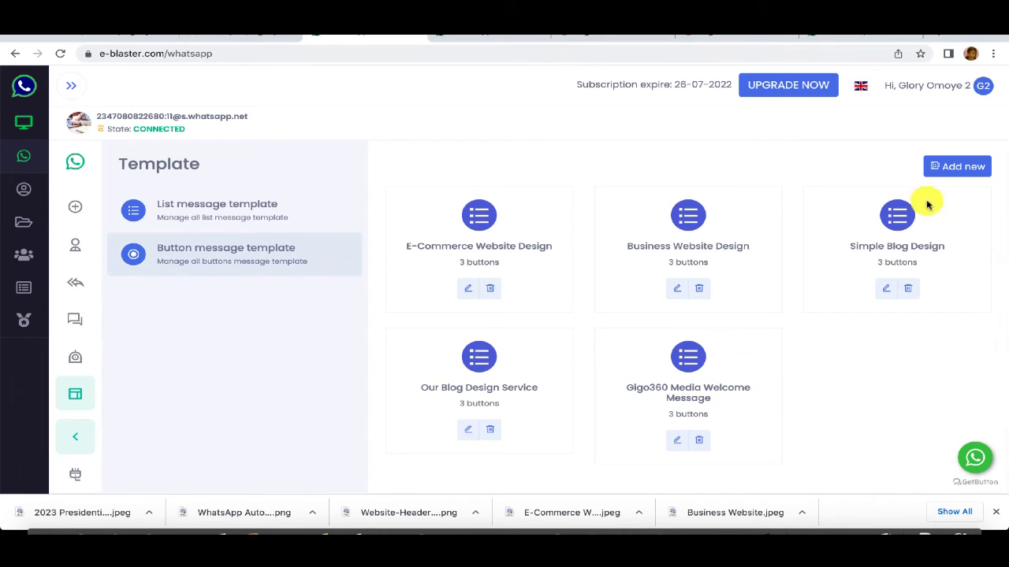
{"action": "left_click", "coordinate": [963, 167]}
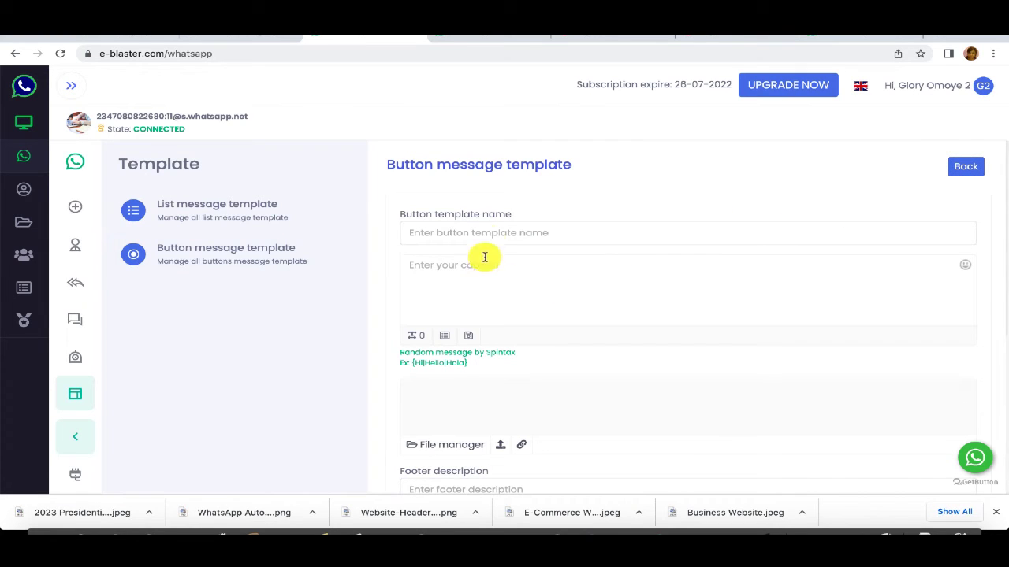
{"action": "left_click", "coordinate": [493, 233]}
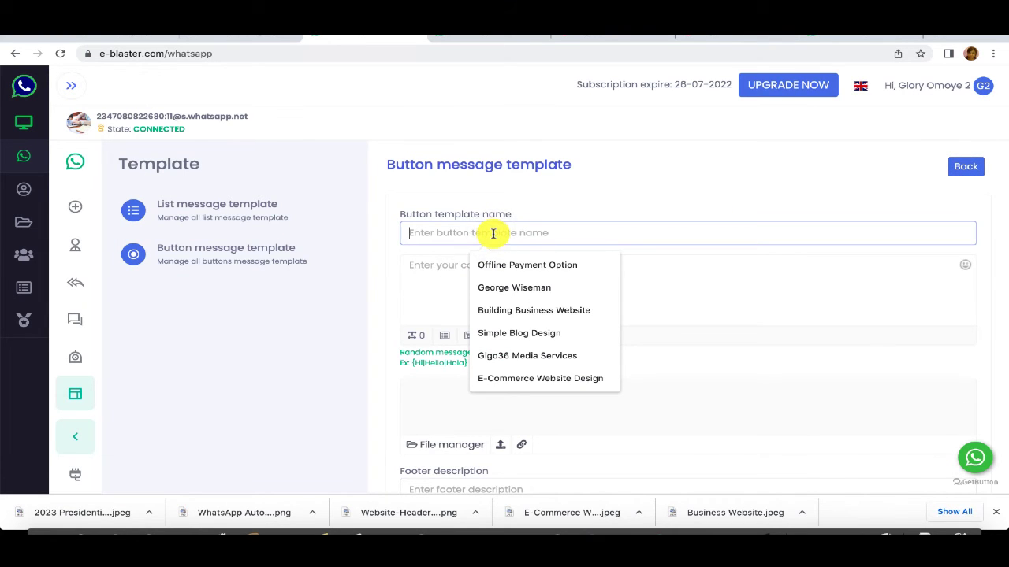
{"action": "type", "text": "V"}
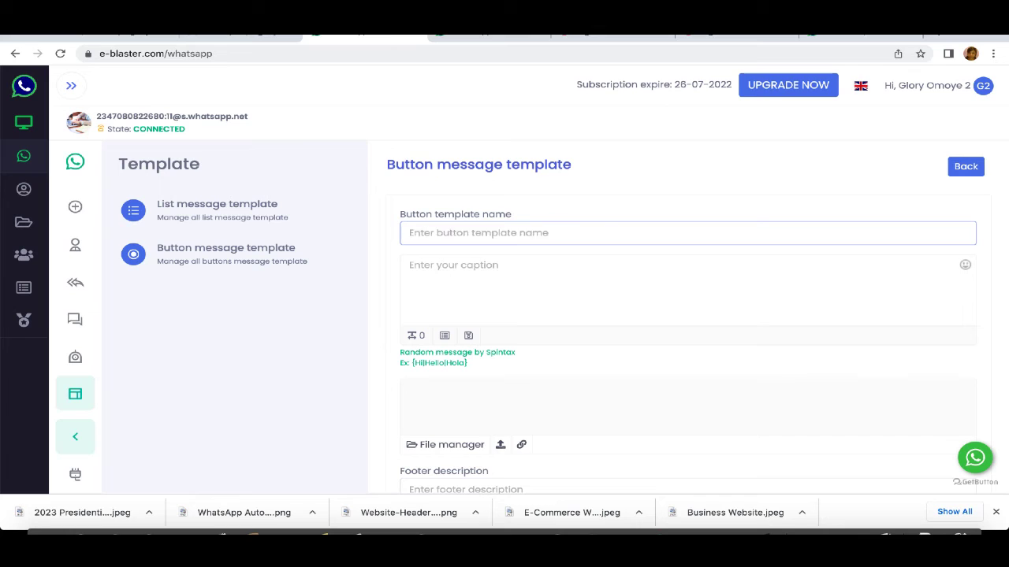
{"action": "type", "text": "Our"}
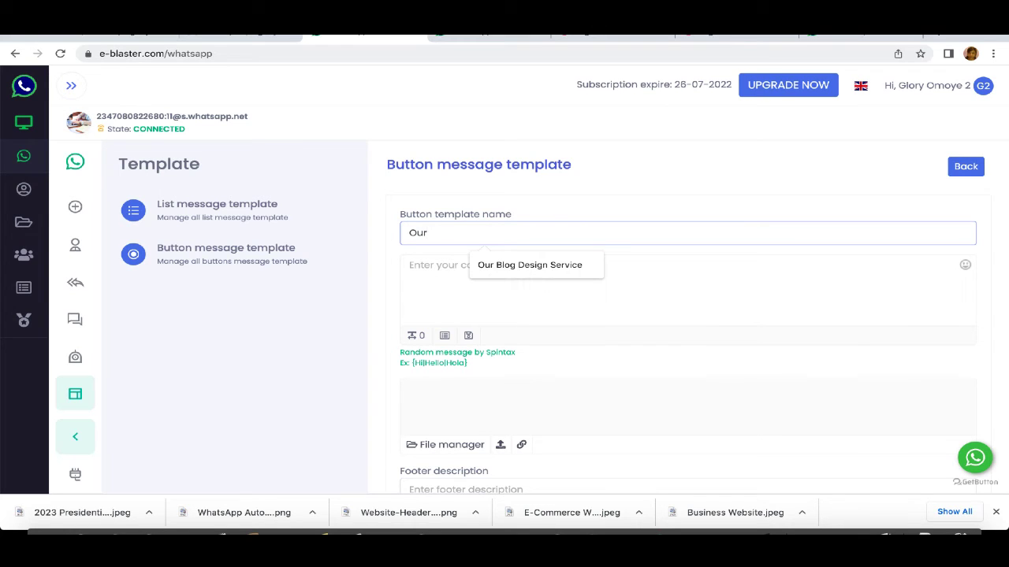
{"action": "type", "text": " Various Software Solution"}
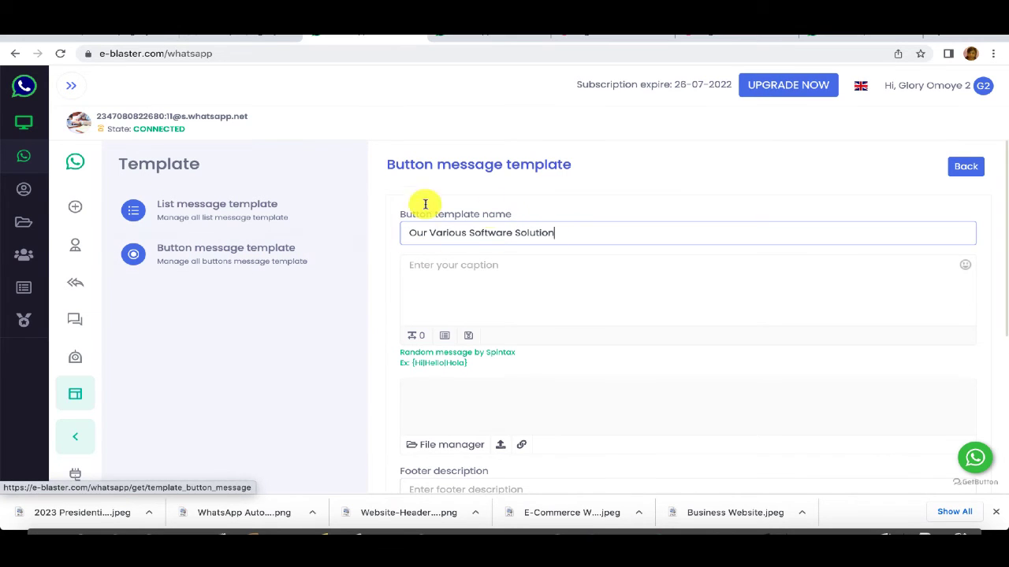
{"action": "left_click", "coordinate": [193, 208]}
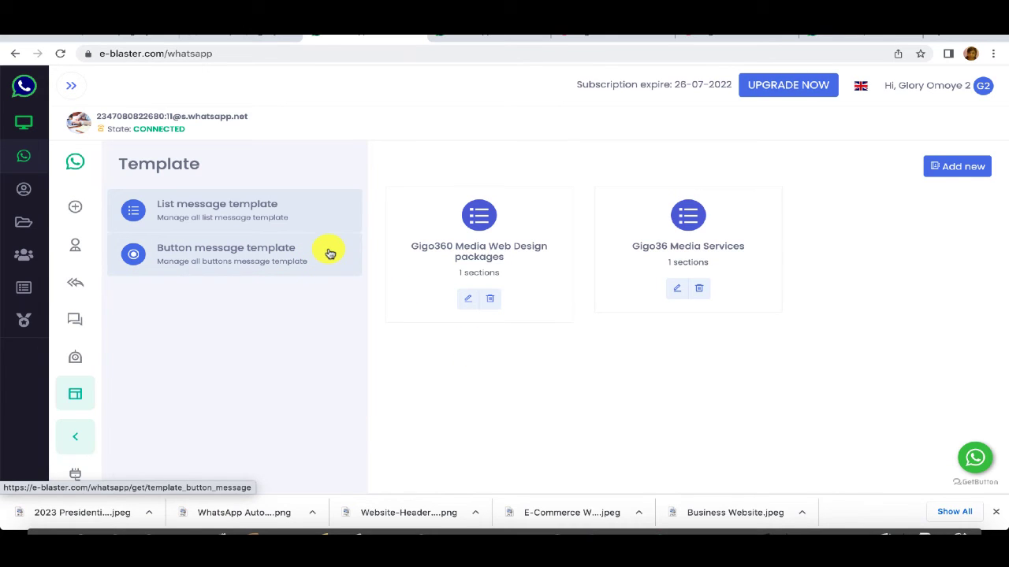
Step: Create a new list message template named 'Our Various Software Solutions'
{"action": "left_click", "coordinate": [226, 210]}
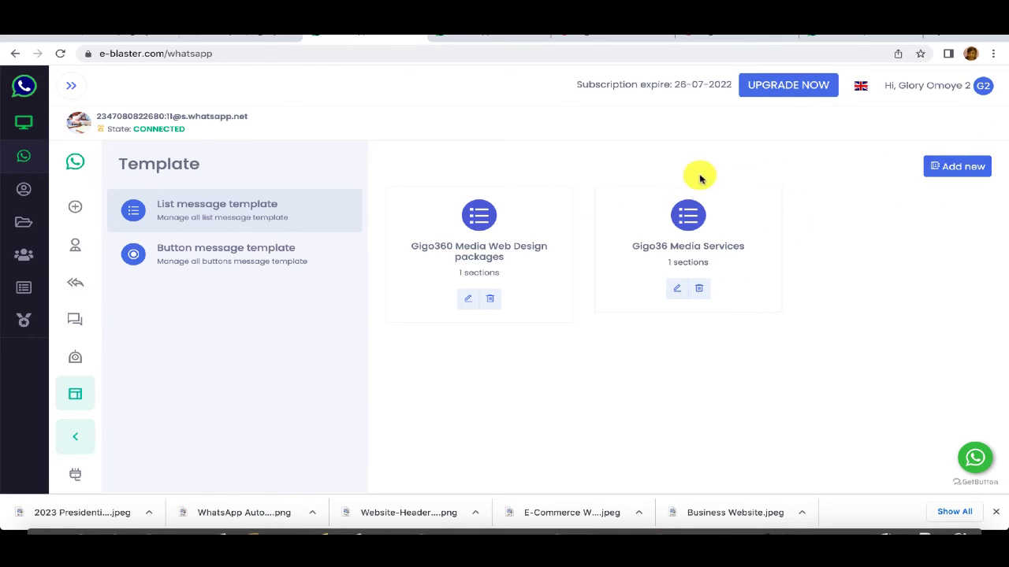
{"action": "left_click", "coordinate": [960, 167]}
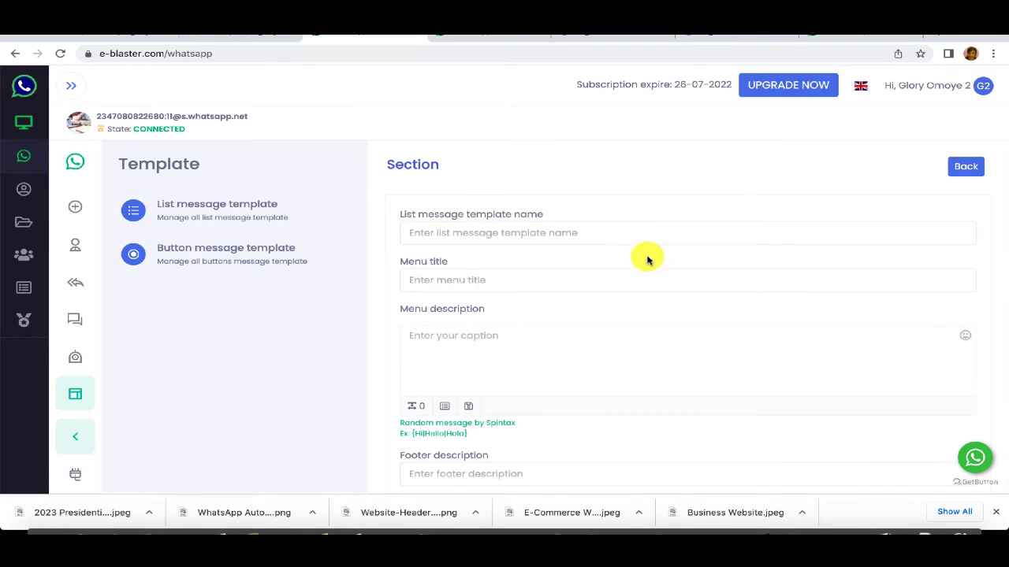
{"action": "left_click", "coordinate": [516, 239]}
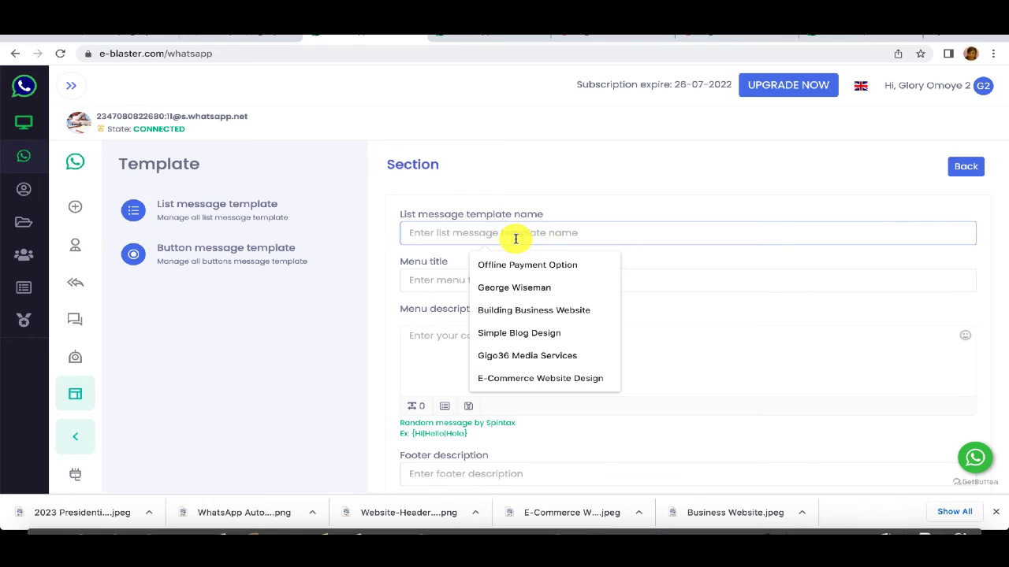
{"action": "type", "text": "V"}
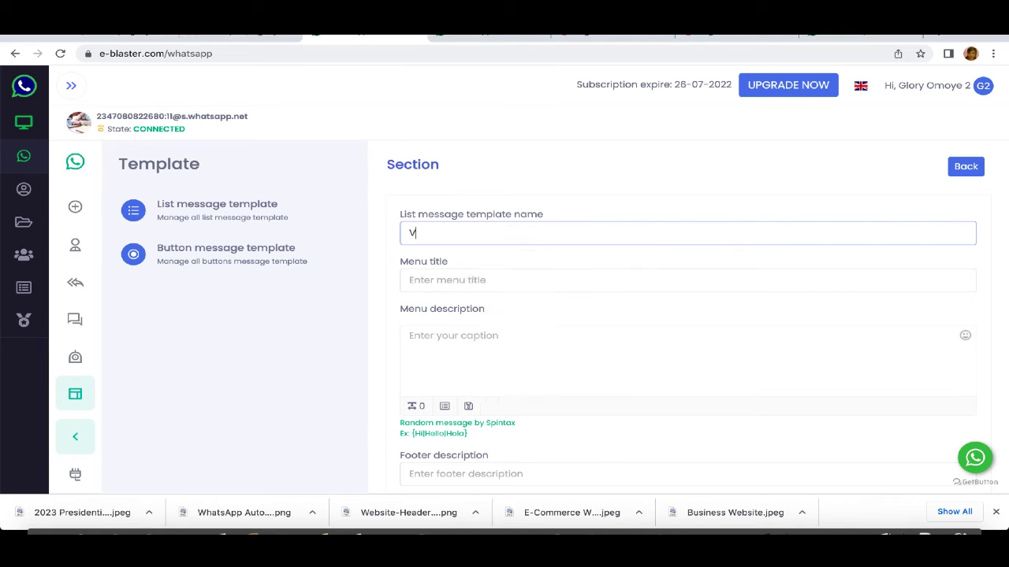
{"action": "key", "text": "BackSpace"}
{"action": "type", "text": "Our Various Software Solution"}
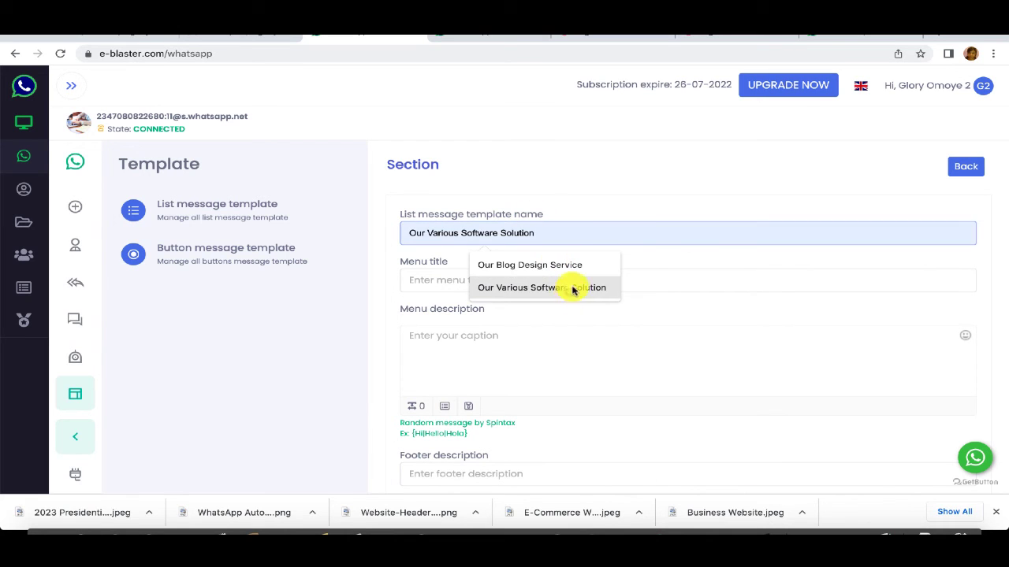
{"action": "left_click", "coordinate": [574, 288]}
{"action": "type", "text": "s Software Solutions"}
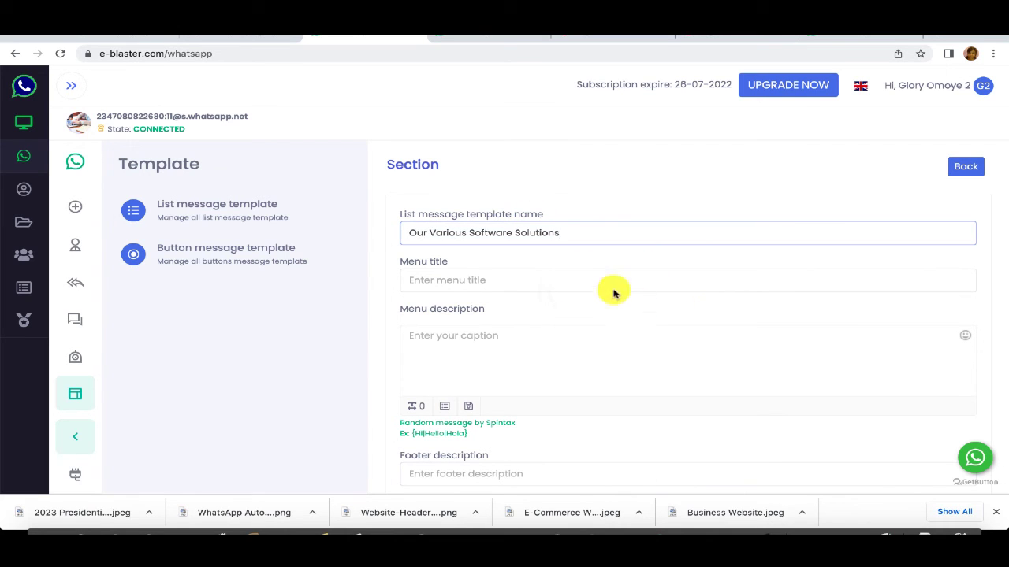
Step: Enter 'Software Softwares' as the template's menu title
{"action": "left_click", "coordinate": [434, 285]}
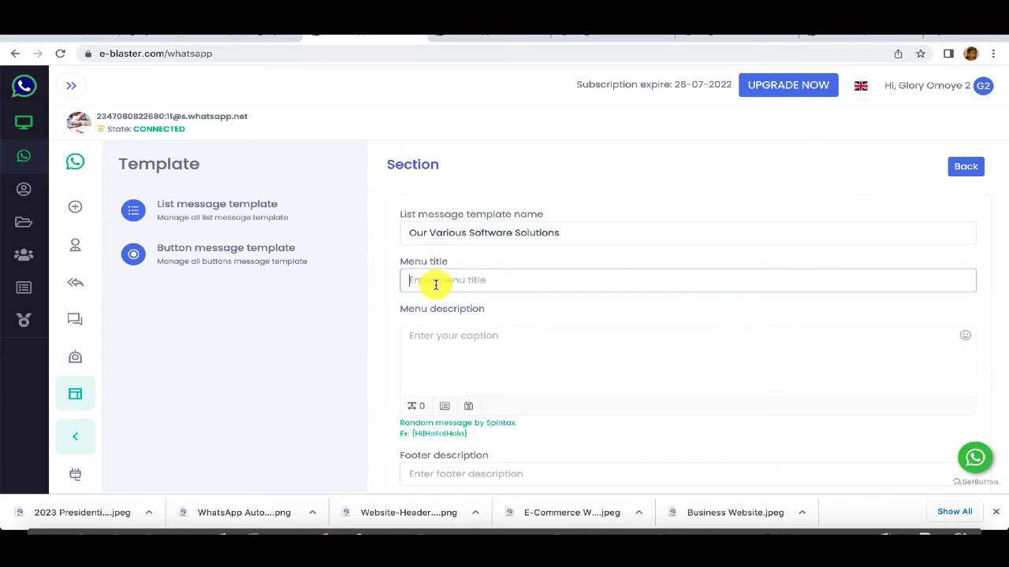
{"action": "type", "text": "Software Softwares"}
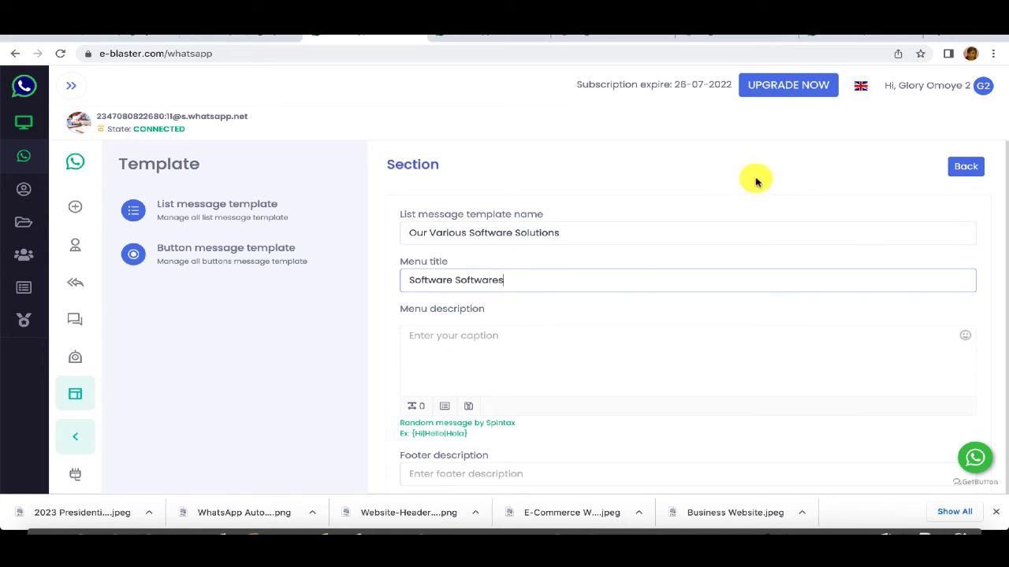
{"action": "left_click", "coordinate": [800, 37]}
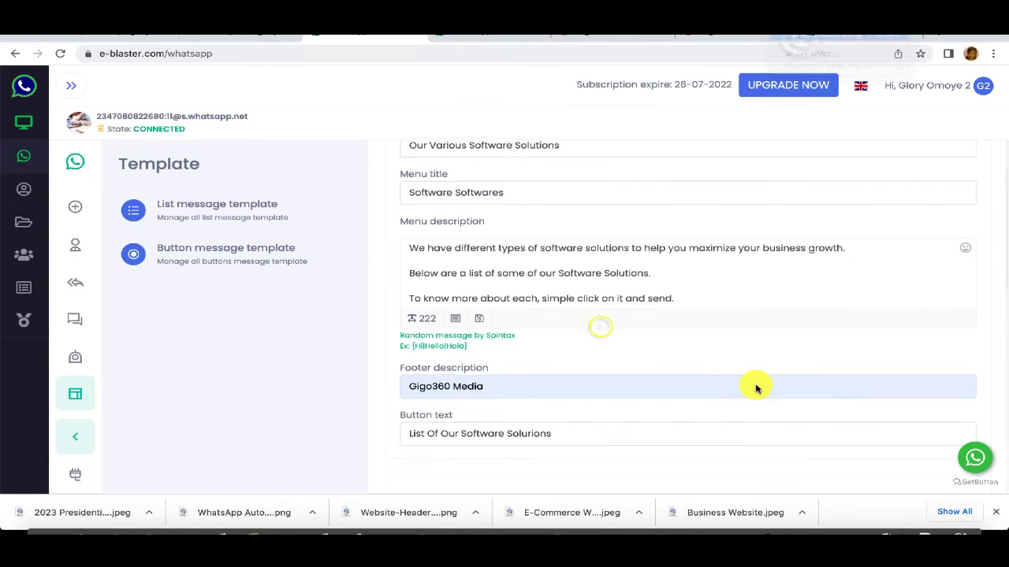
Step: Add the description, Gigo360 Media footer, and e-Blaster, Busuh and WhatsApp Automator options, then submit
{"action": "scroll", "coordinate": [754, 386], "scroll_direction": "down", "scroll_amount": 10}
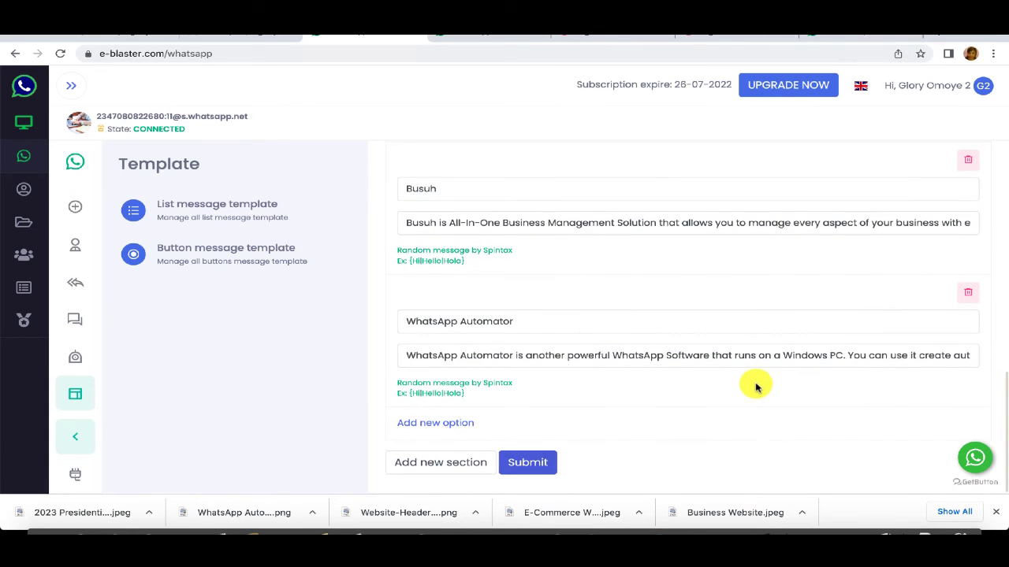
{"action": "scroll", "coordinate": [755, 386], "scroll_direction": "up", "scroll_amount": 10}
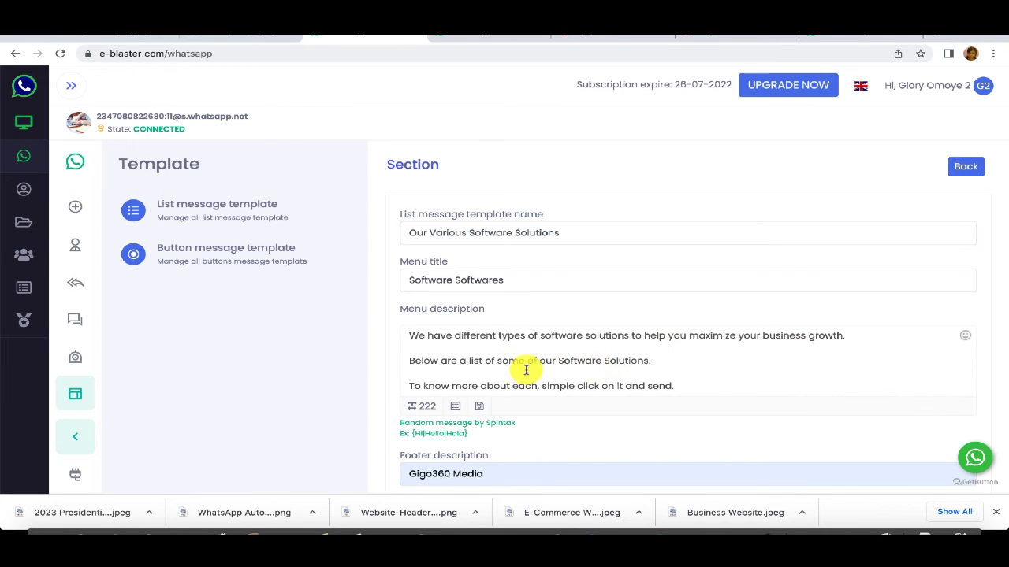
{"action": "scroll", "coordinate": [626, 378], "scroll_direction": "up", "scroll_amount": 1}
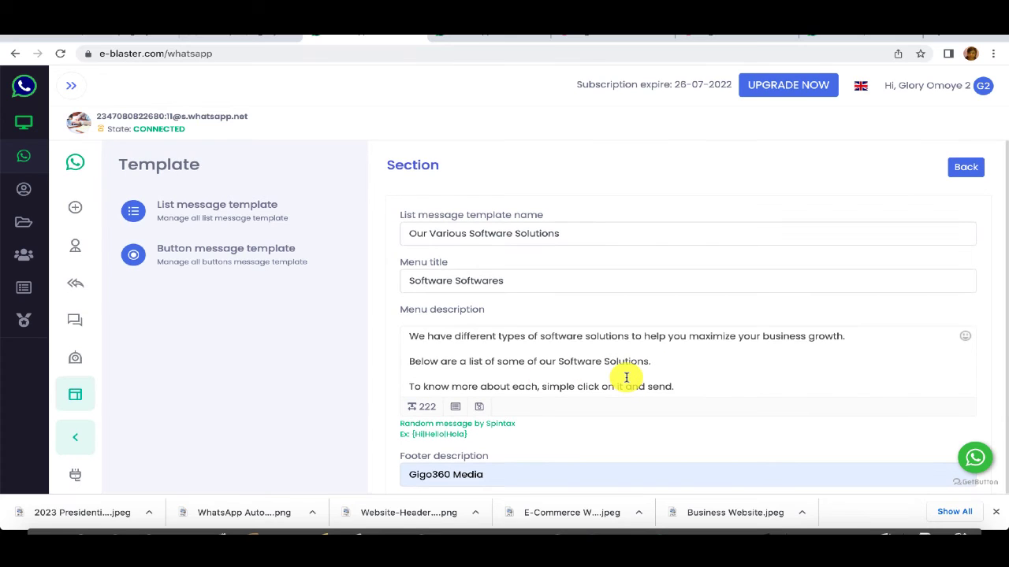
{"action": "left_click", "coordinate": [580, 394]}
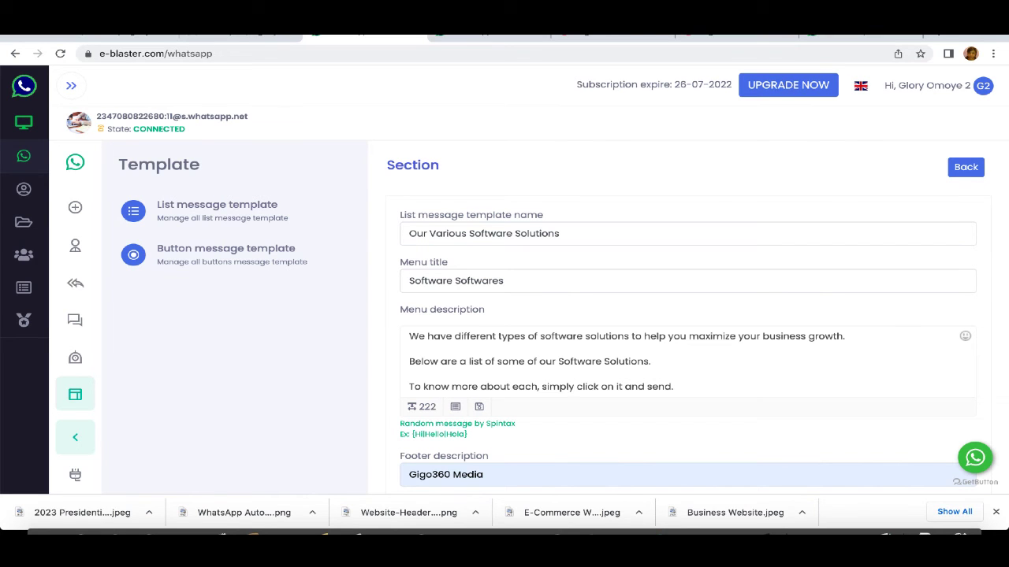
{"action": "scroll", "coordinate": [773, 416], "scroll_direction": "down", "scroll_amount": 3}
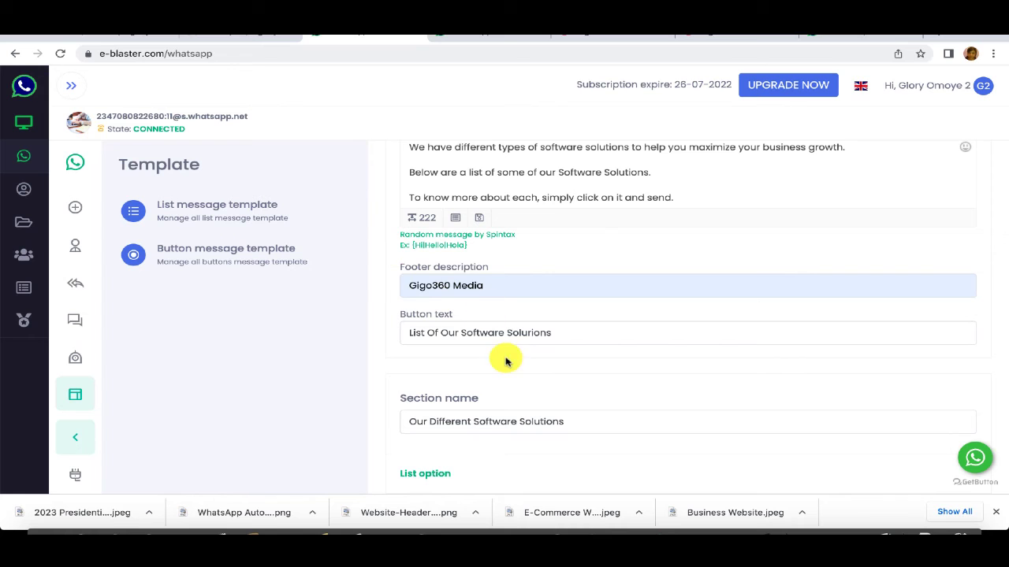
{"action": "scroll", "coordinate": [504, 355], "scroll_direction": "up", "scroll_amount": 1}
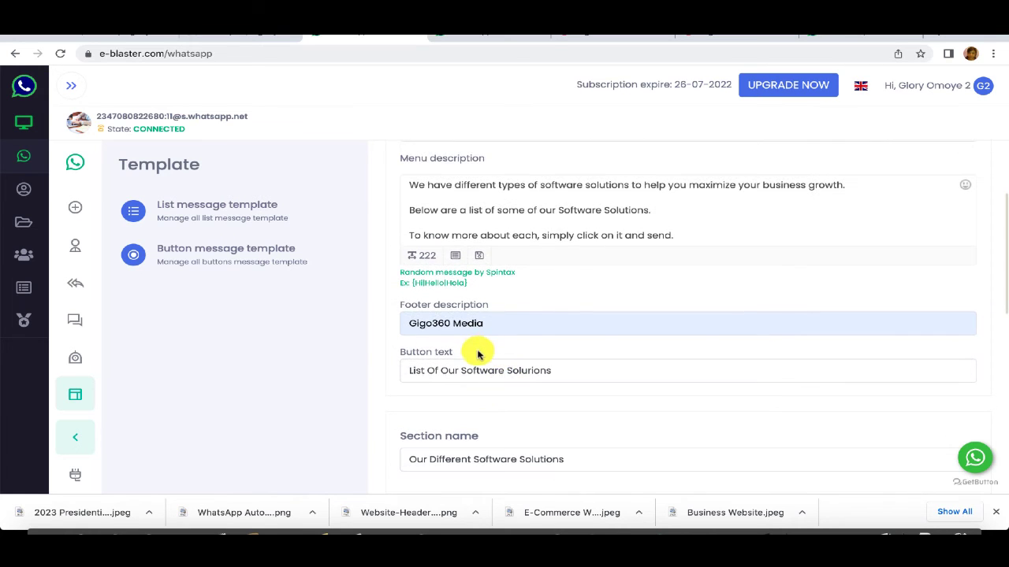
{"action": "scroll", "coordinate": [478, 354], "scroll_direction": "down", "scroll_amount": 4}
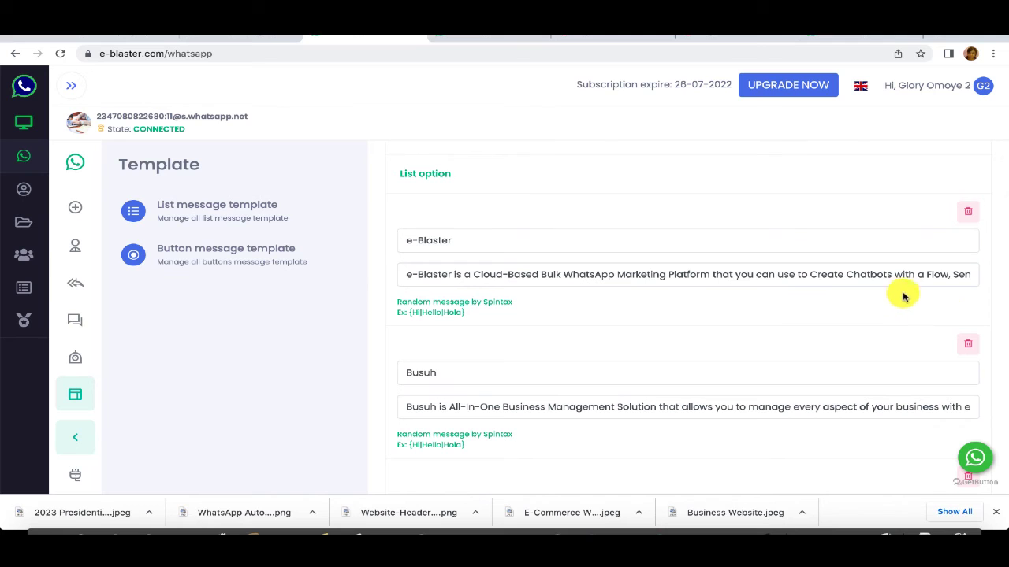
{"action": "scroll", "coordinate": [569, 359], "scroll_direction": "down", "scroll_amount": 1}
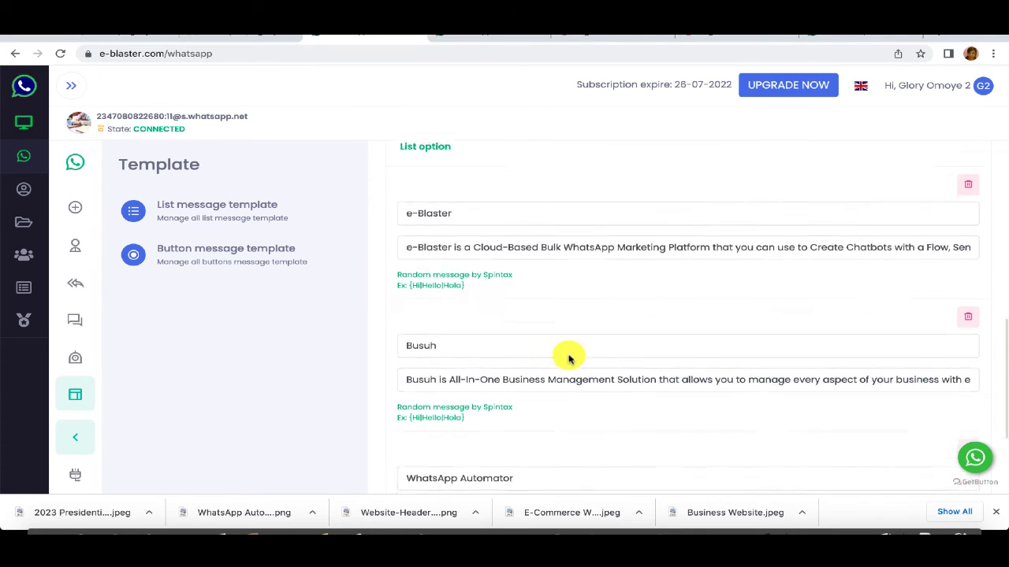
{"action": "scroll", "coordinate": [569, 359], "scroll_direction": "down", "scroll_amount": 2}
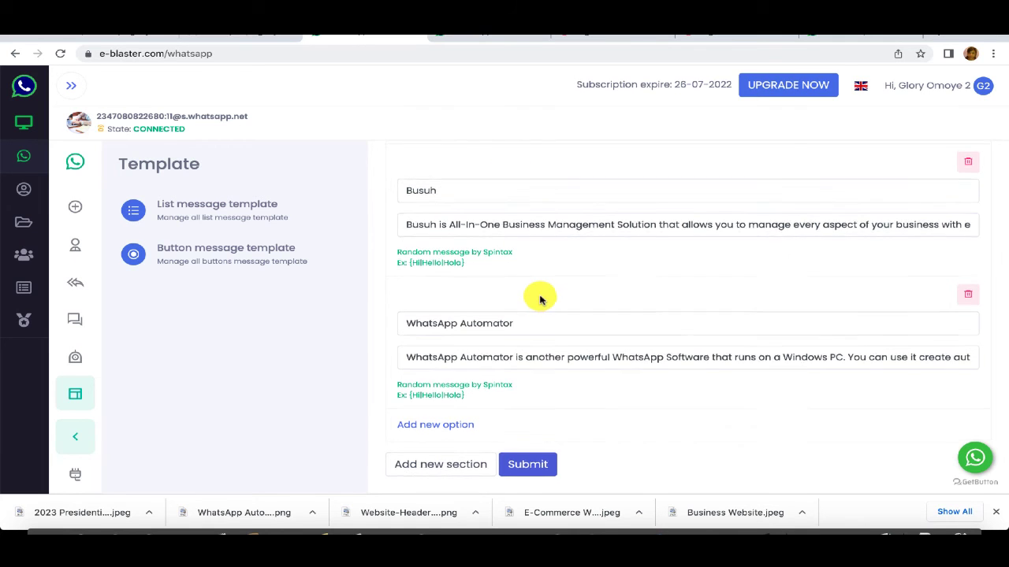
{"action": "scroll", "coordinate": [540, 299], "scroll_direction": "up", "scroll_amount": 10}
{"action": "scroll", "coordinate": [542, 300], "scroll_direction": "down", "scroll_amount": 10}
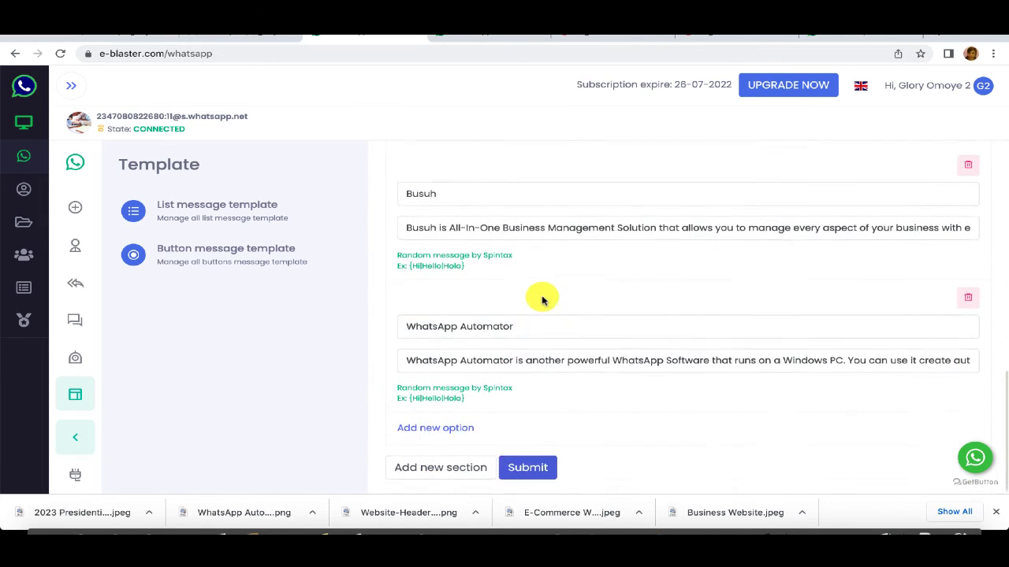
{"action": "left_click", "coordinate": [527, 465]}
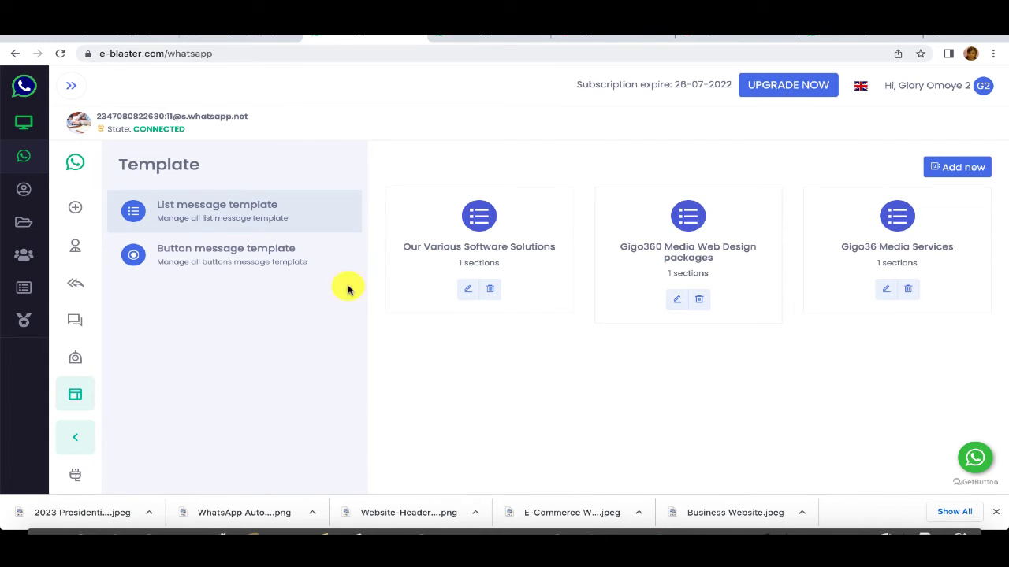
Step: Start a whole-keyword chatbot rule named 'Our Various Software Solutions'
{"action": "left_click", "coordinate": [79, 360]}
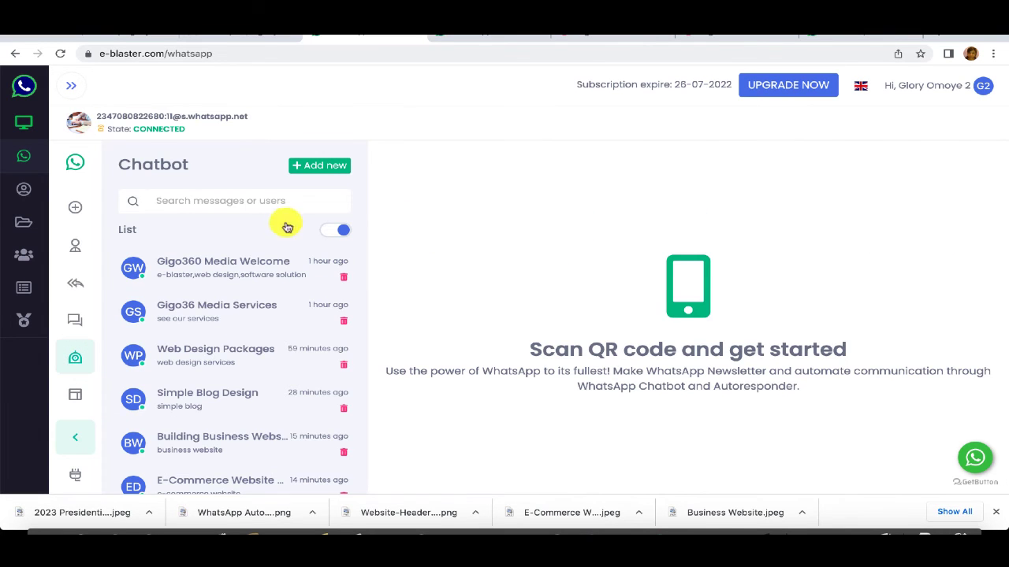
{"action": "left_click", "coordinate": [325, 164]}
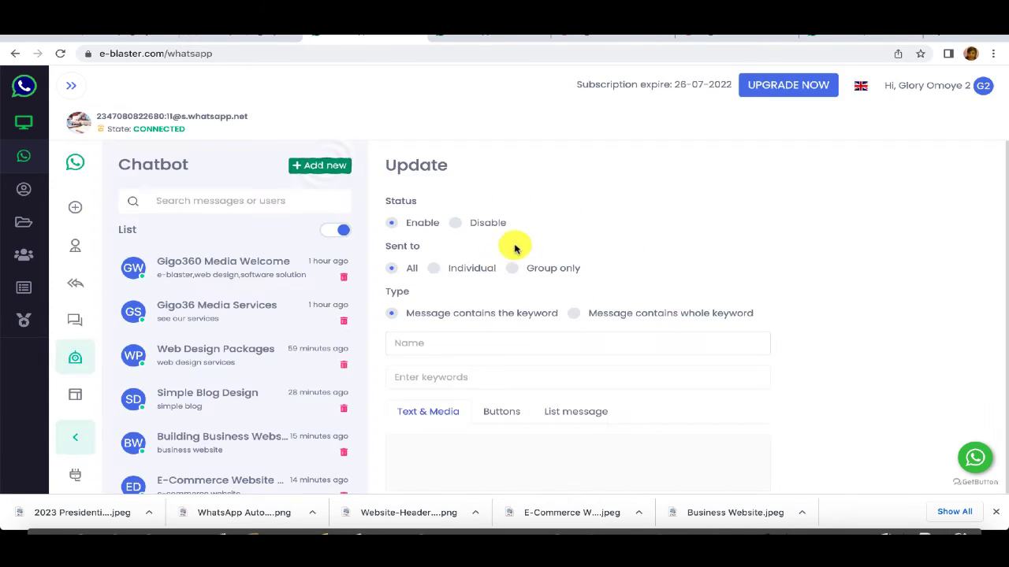
{"action": "left_click", "coordinate": [574, 315]}
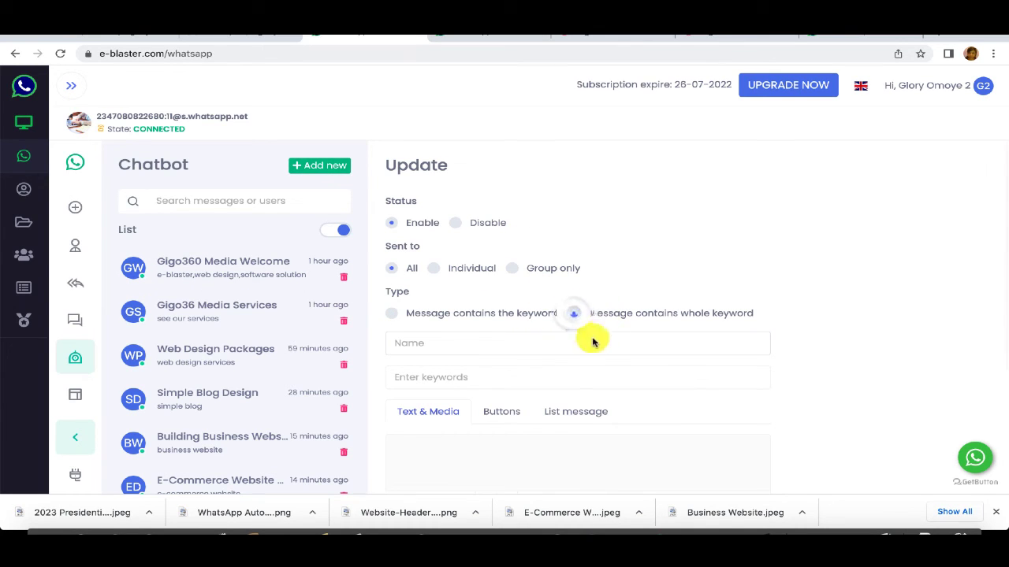
{"action": "left_click", "coordinate": [432, 342]}
{"action": "type", "text": "v"}
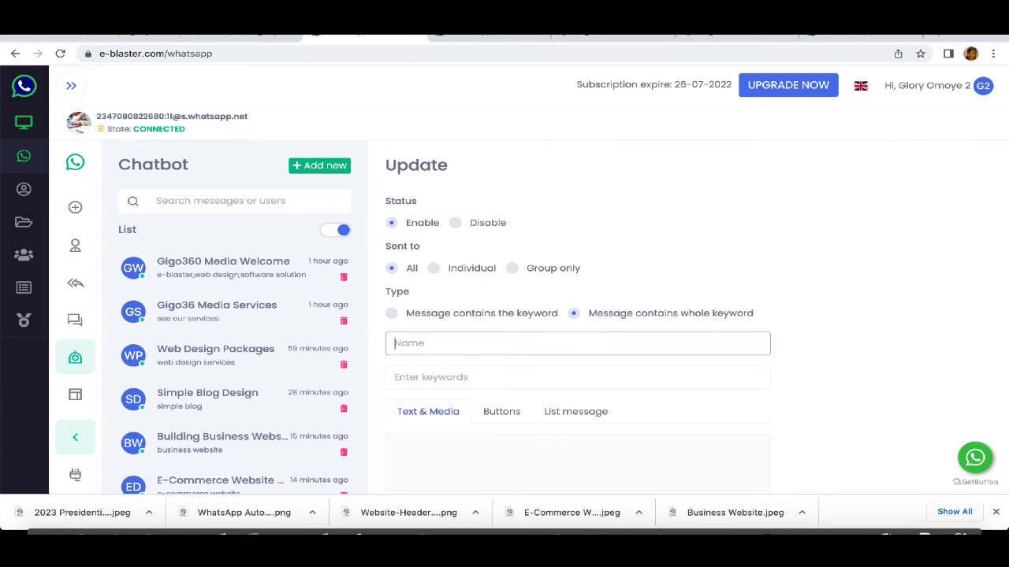
{"action": "type", "text": "Our Various Software Solutions"}
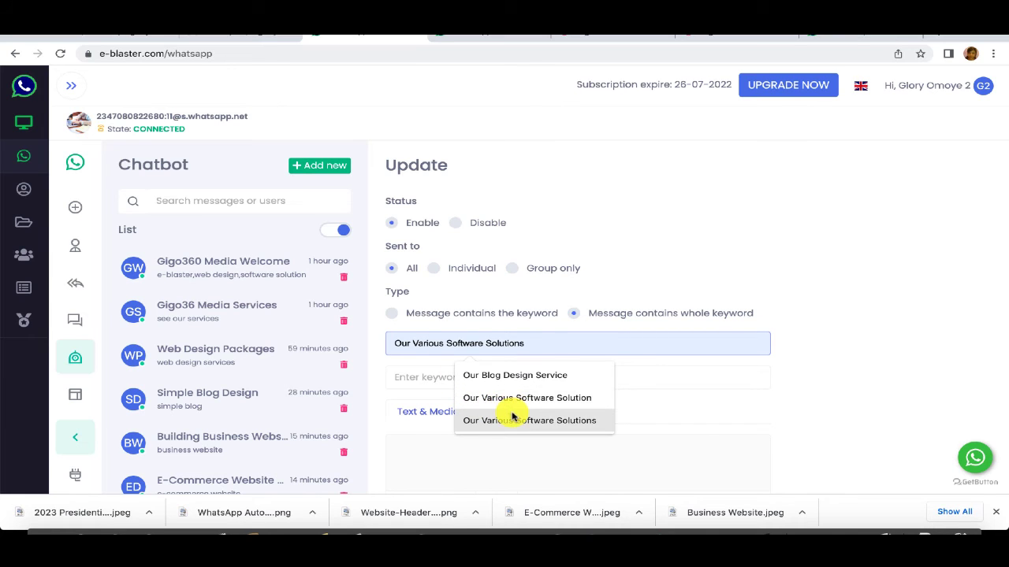
{"action": "left_click", "coordinate": [513, 419]}
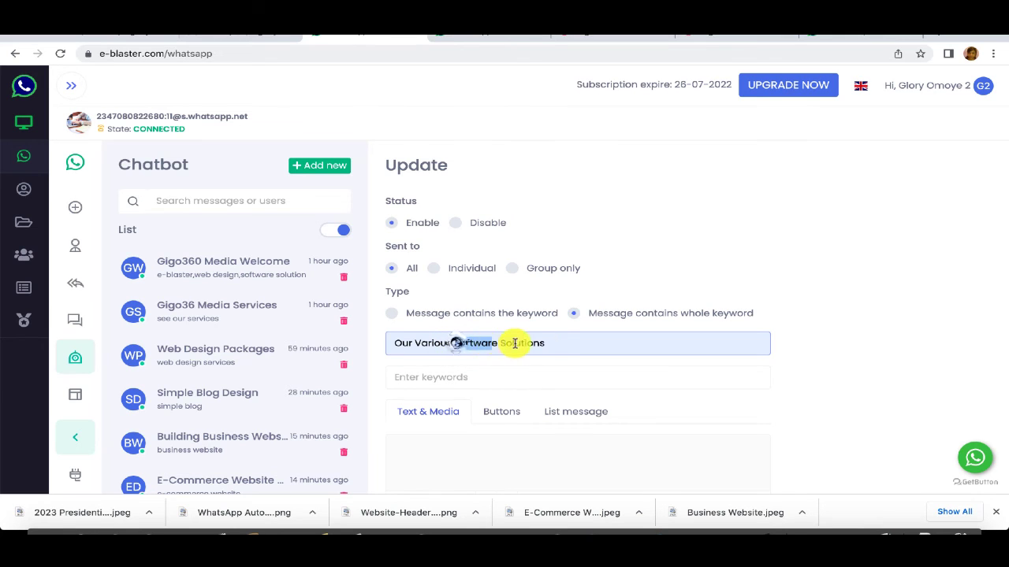
Step: Copy 'Software Solutions' from the rule name into the keywords field
{"action": "left_click_drag", "start_coordinate": [514, 344], "coordinate": [545, 345]}
{"action": "right_click", "coordinate": [543, 344]}
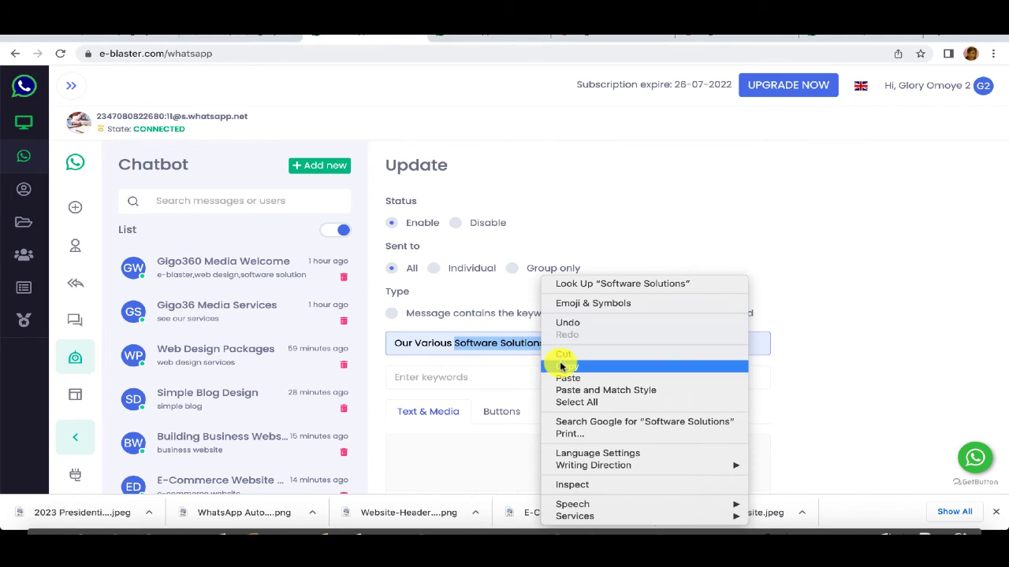
{"action": "left_click", "coordinate": [562, 366]}
{"action": "left_click", "coordinate": [475, 377]}
{"action": "right_click", "coordinate": [470, 376]}
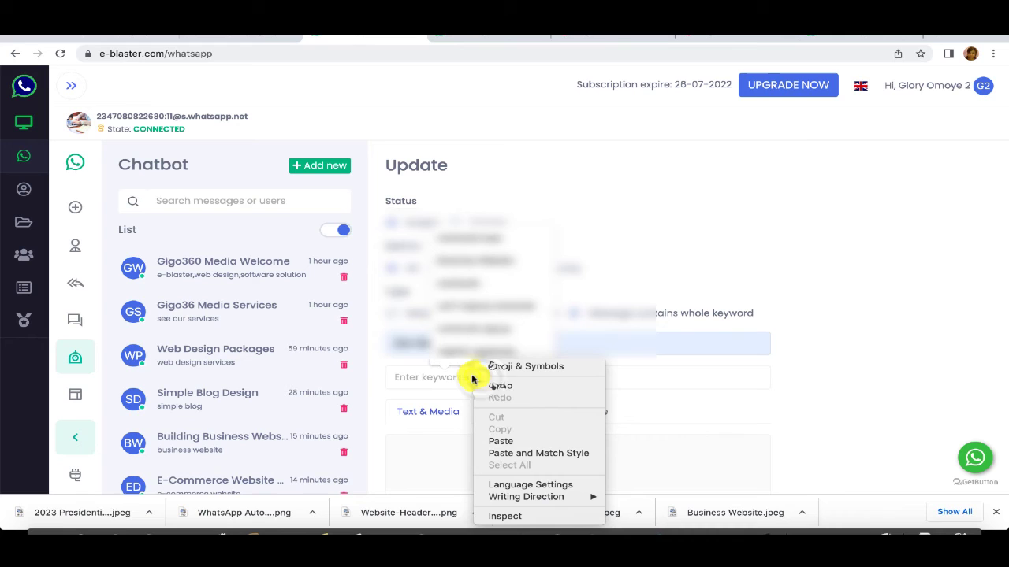
{"action": "left_click", "coordinate": [499, 440]}
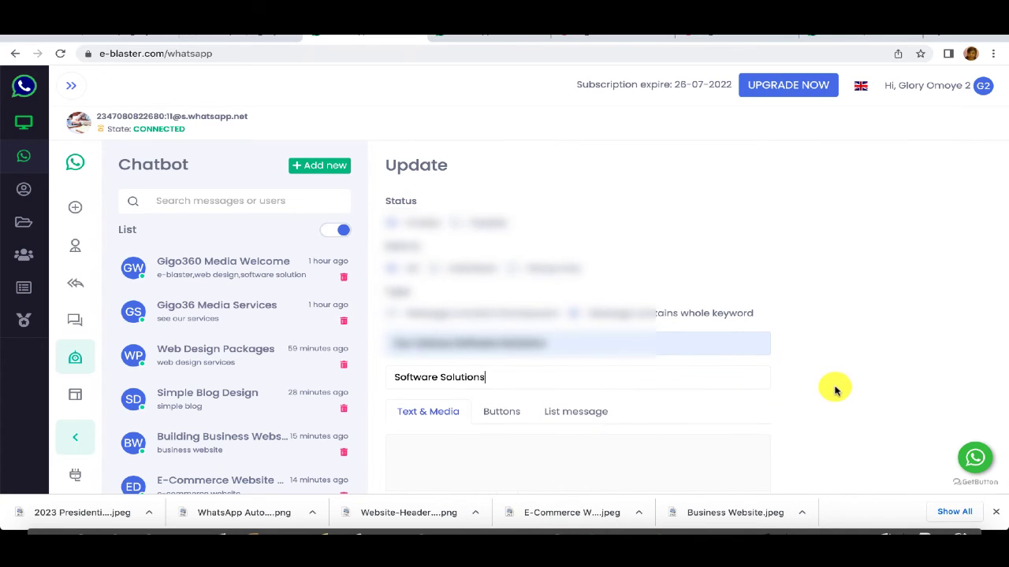
Step: Set the Our Various Software Solutions list message as the reply and save the rule
{"action": "scroll", "coordinate": [835, 390], "scroll_direction": "down", "scroll_amount": 3}
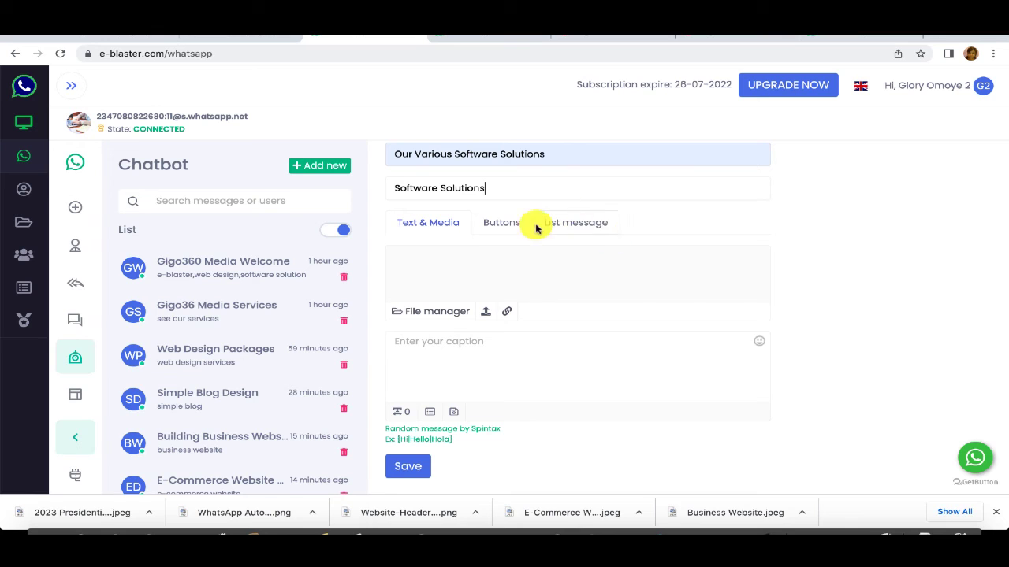
{"action": "left_click", "coordinate": [592, 224]}
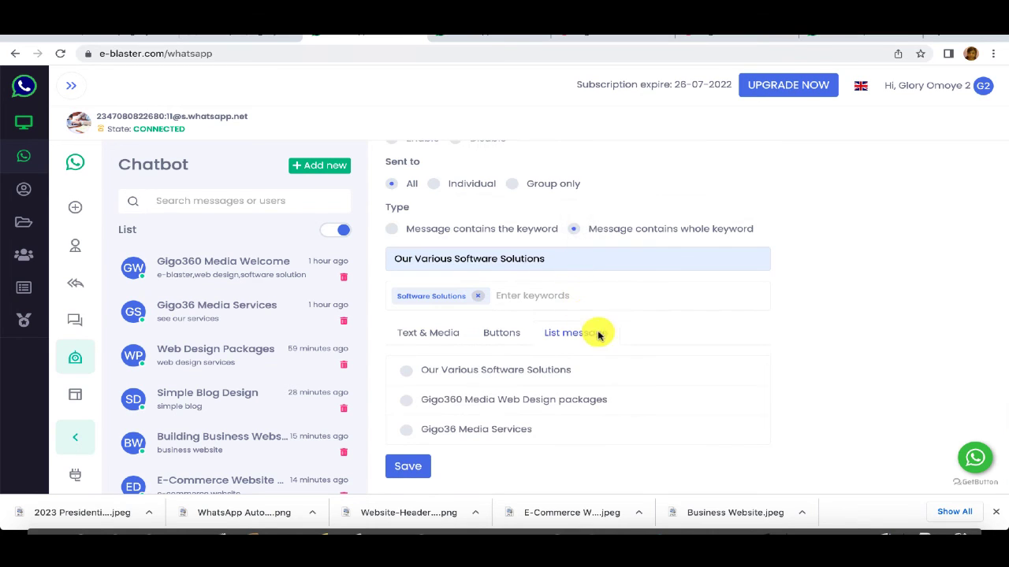
{"action": "left_click", "coordinate": [408, 373]}
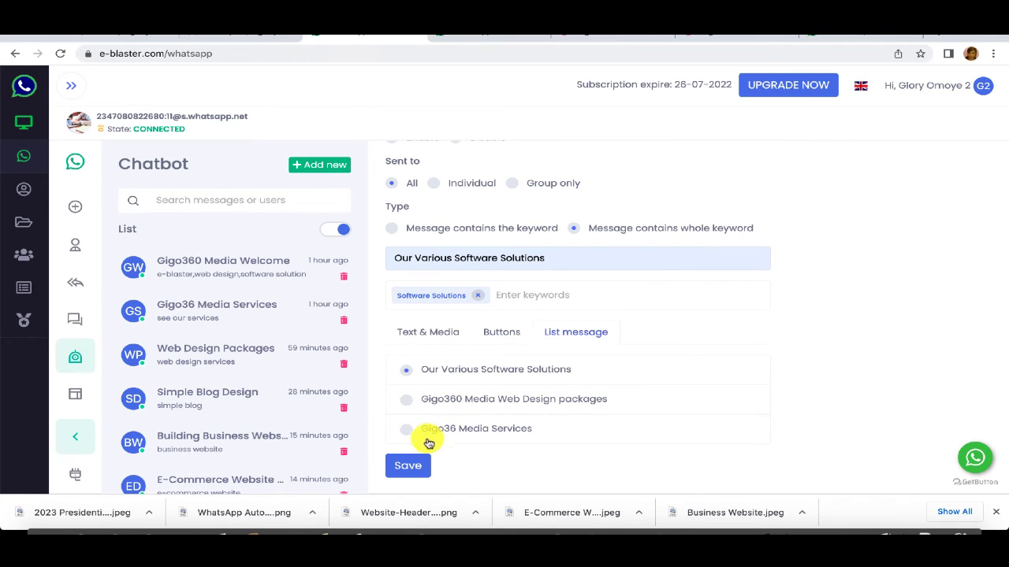
{"action": "left_click", "coordinate": [423, 464]}
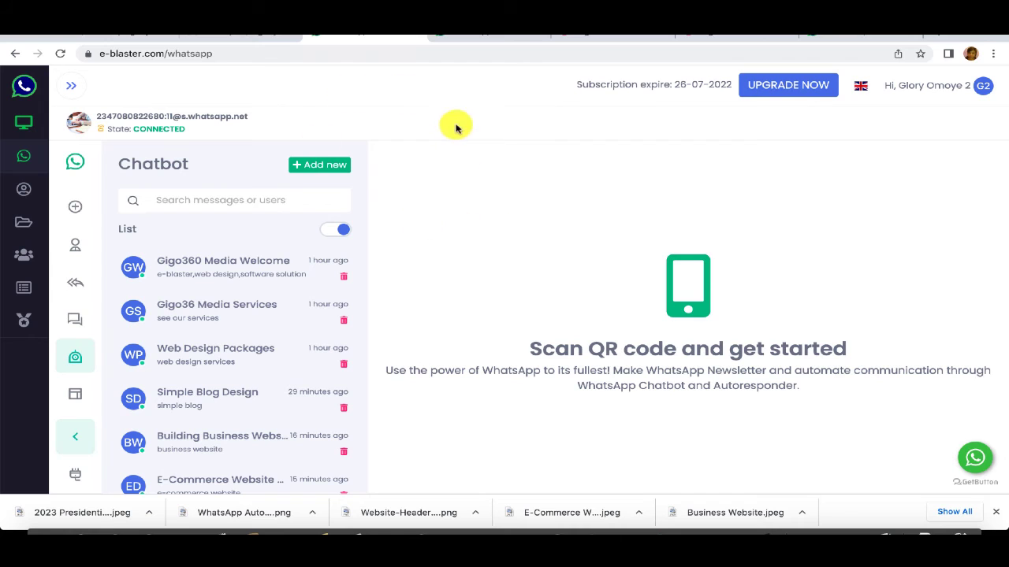
Step: Open the Gigo36 Media Services list template for editing
{"action": "left_click", "coordinate": [75, 393]}
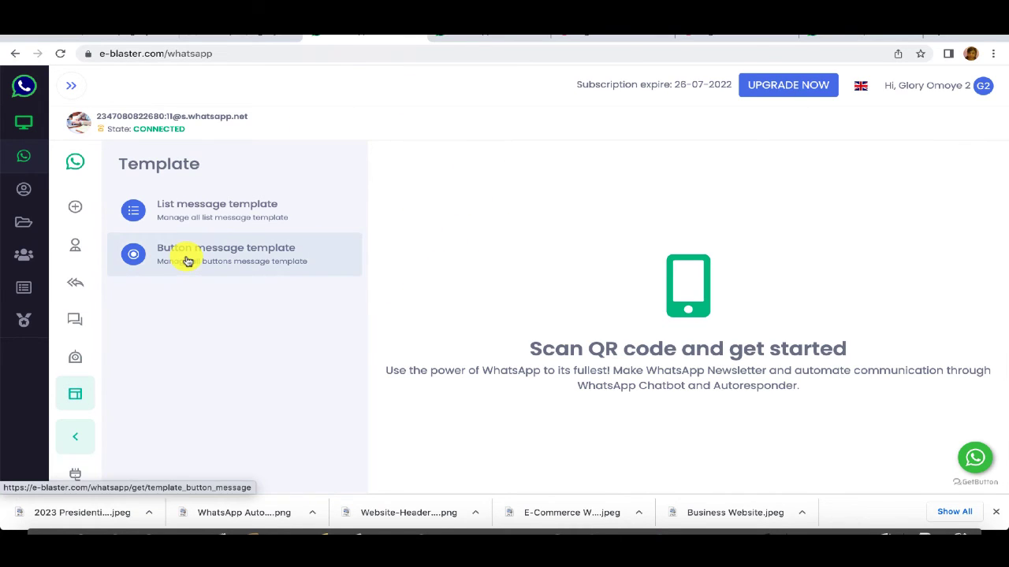
{"action": "left_click", "coordinate": [187, 260]}
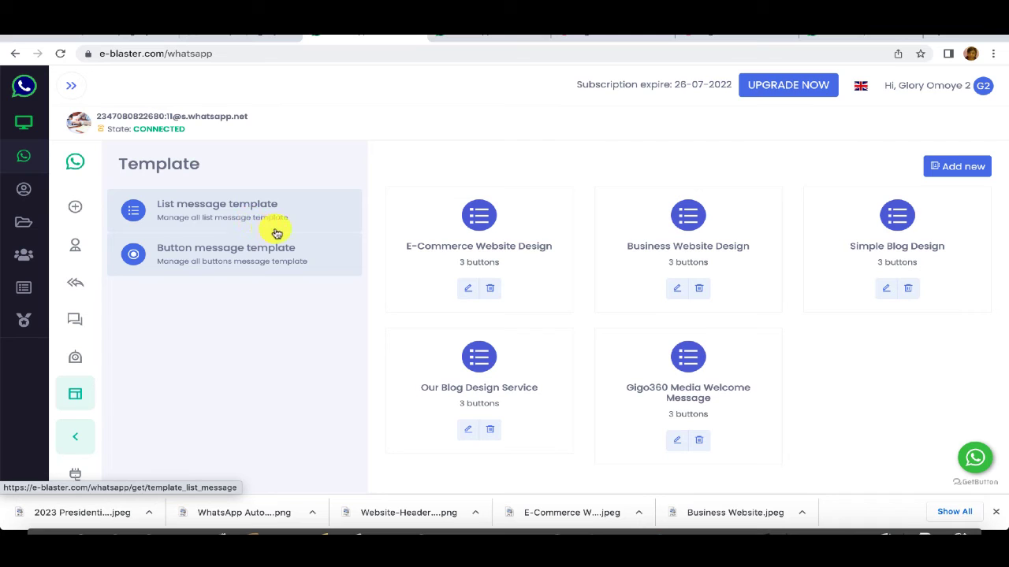
{"action": "left_click", "coordinate": [199, 209]}
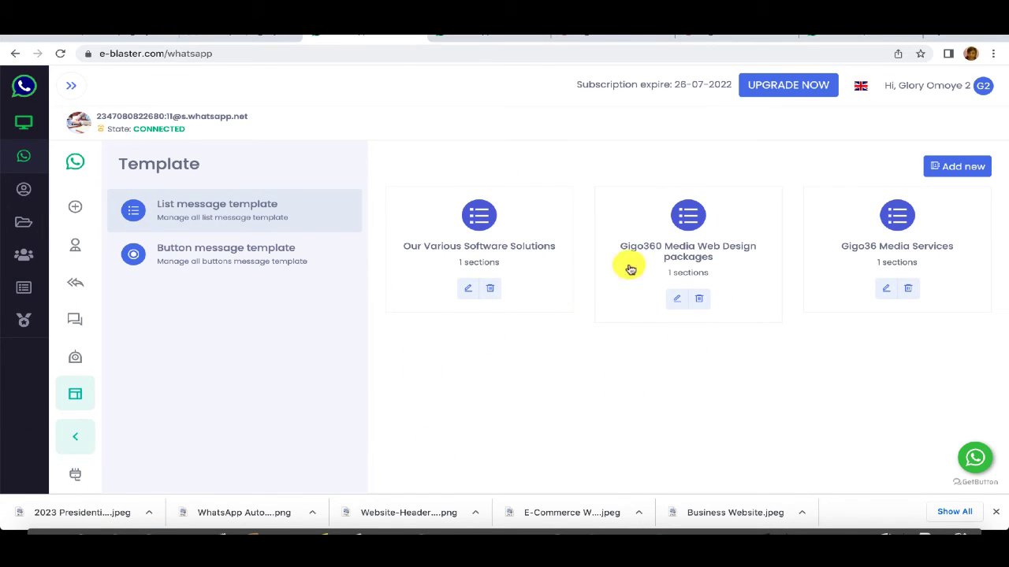
{"action": "left_click", "coordinate": [885, 290]}
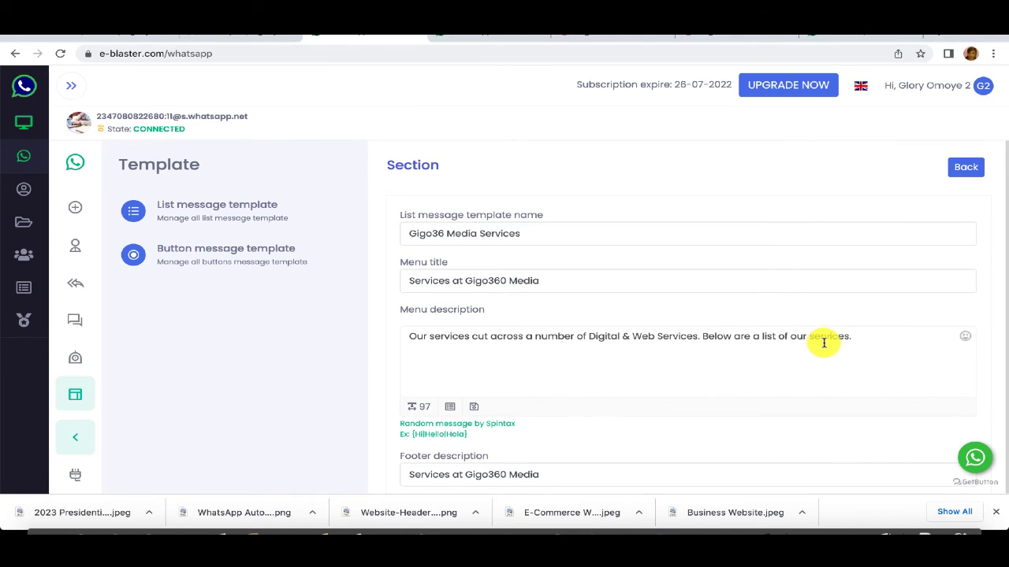
Step: Review its options like Software Solutions and Digital Marketing, selecting the Digital Marketing title
{"action": "scroll", "coordinate": [823, 344], "scroll_direction": "down", "scroll_amount": 4}
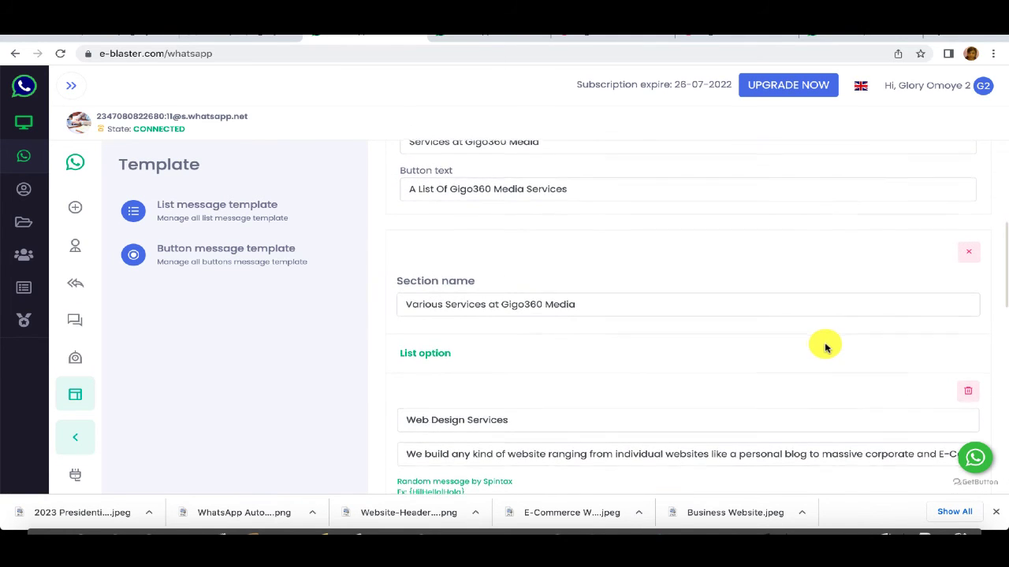
{"action": "scroll", "coordinate": [825, 344], "scroll_direction": "down", "scroll_amount": 3}
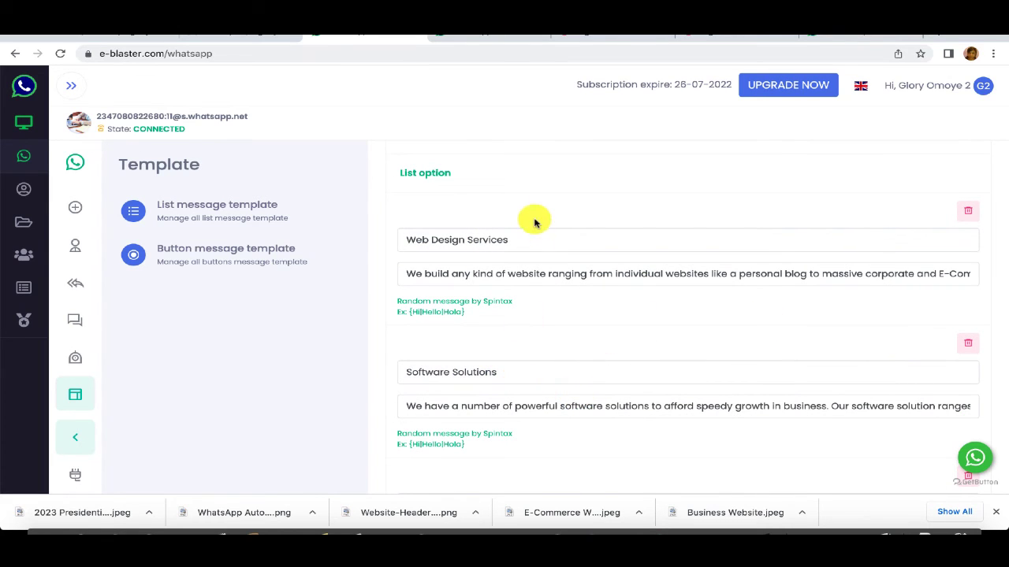
{"action": "scroll", "coordinate": [618, 385], "scroll_direction": "down", "scroll_amount": 3}
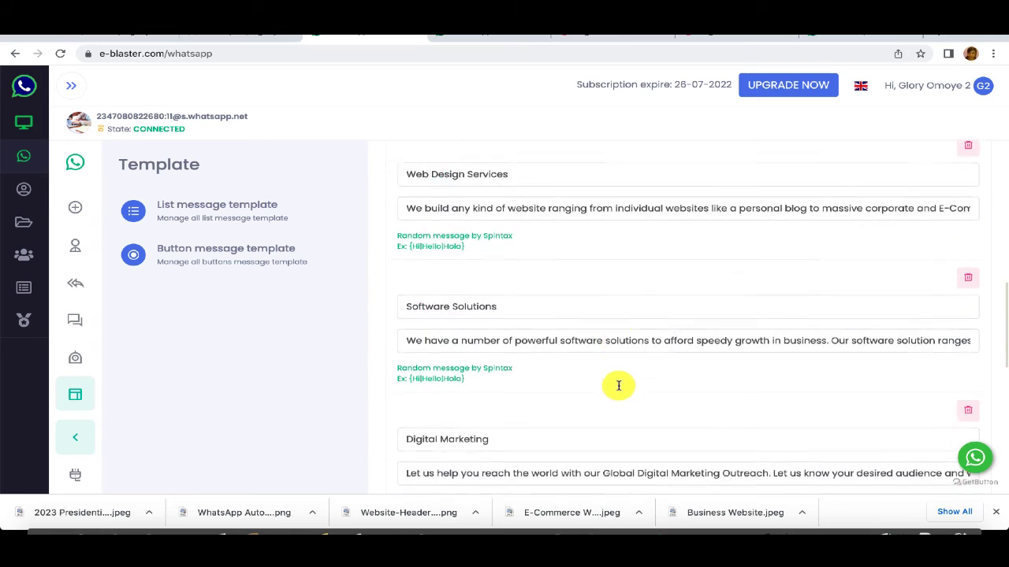
{"action": "scroll", "coordinate": [602, 410], "scroll_direction": "down", "scroll_amount": 4}
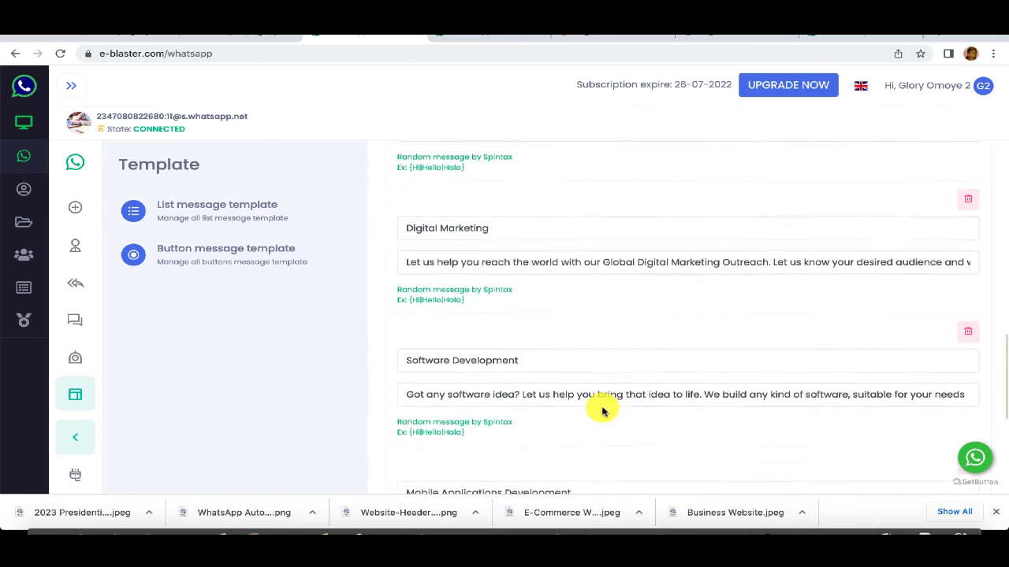
{"action": "scroll", "coordinate": [601, 408], "scroll_direction": "down", "scroll_amount": 2}
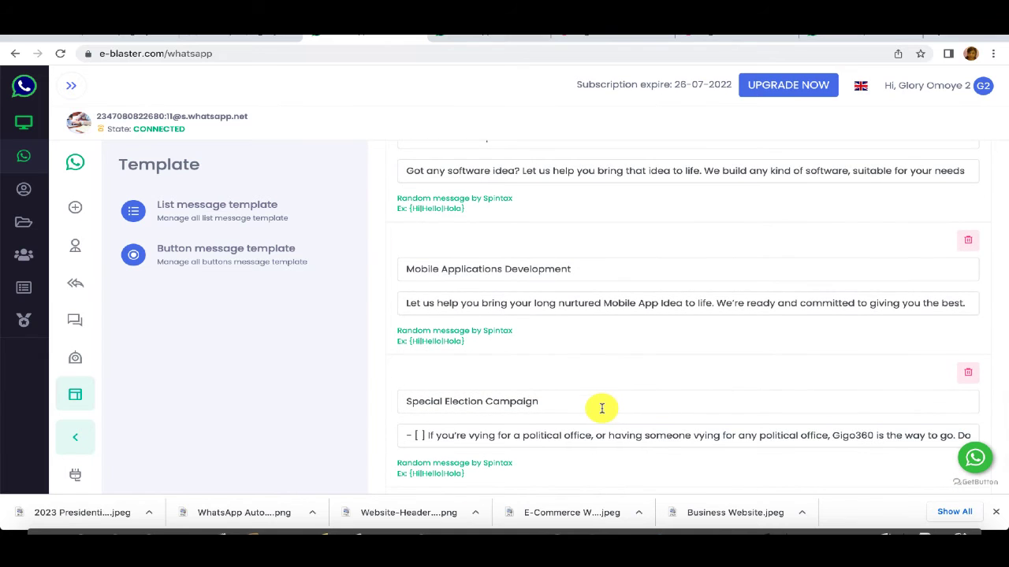
{"action": "scroll", "coordinate": [602, 409], "scroll_direction": "up", "scroll_amount": 1}
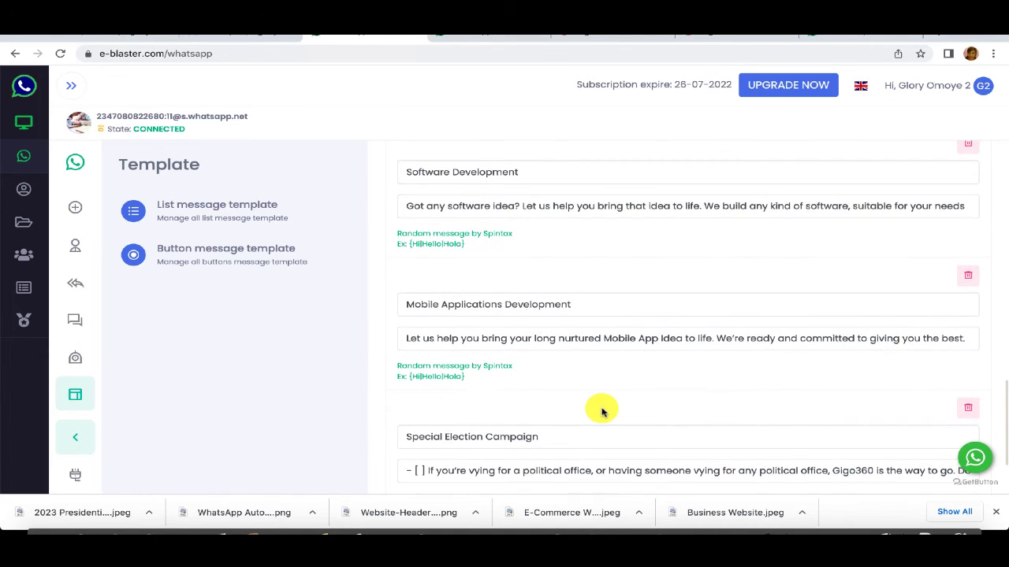
{"action": "scroll", "coordinate": [601, 410], "scroll_direction": "up", "scroll_amount": 6}
{"action": "scroll", "coordinate": [601, 408], "scroll_direction": "down", "scroll_amount": 1}
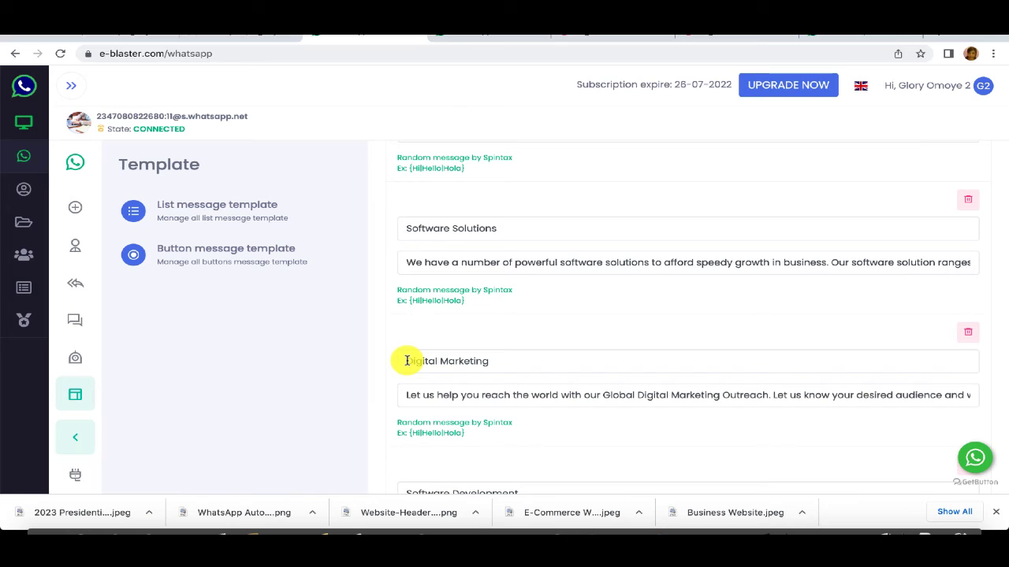
{"action": "left_click_drag", "start_coordinate": [407, 361], "coordinate": [502, 361]}
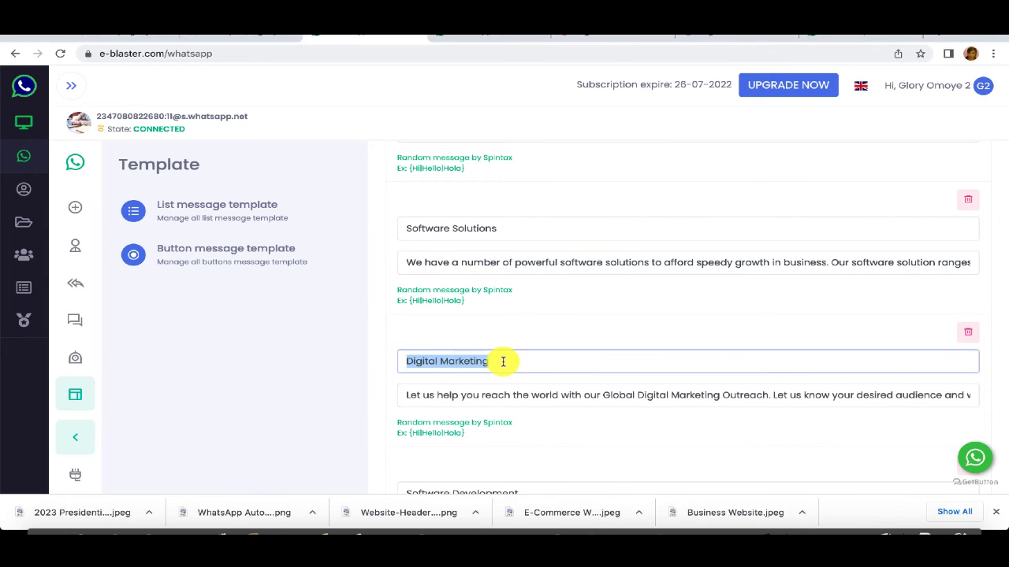
{"action": "left_click", "coordinate": [260, 371]}
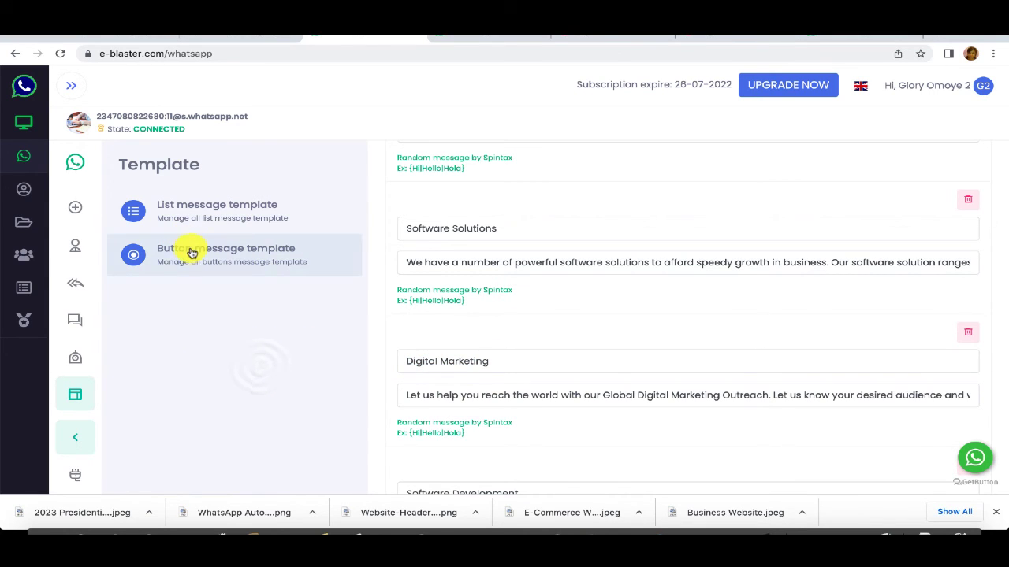
Step: Review the Our Digital Marketing Services template's Call, Link and Text buttons and submit it
{"action": "left_click", "coordinate": [189, 252]}
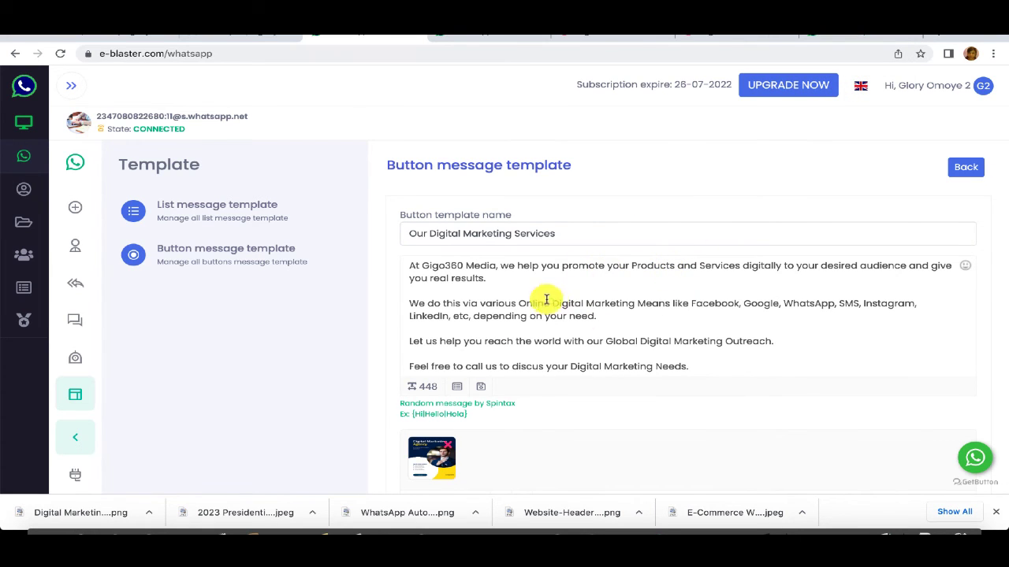
{"action": "scroll", "coordinate": [594, 293], "scroll_direction": "down", "scroll_amount": 10}
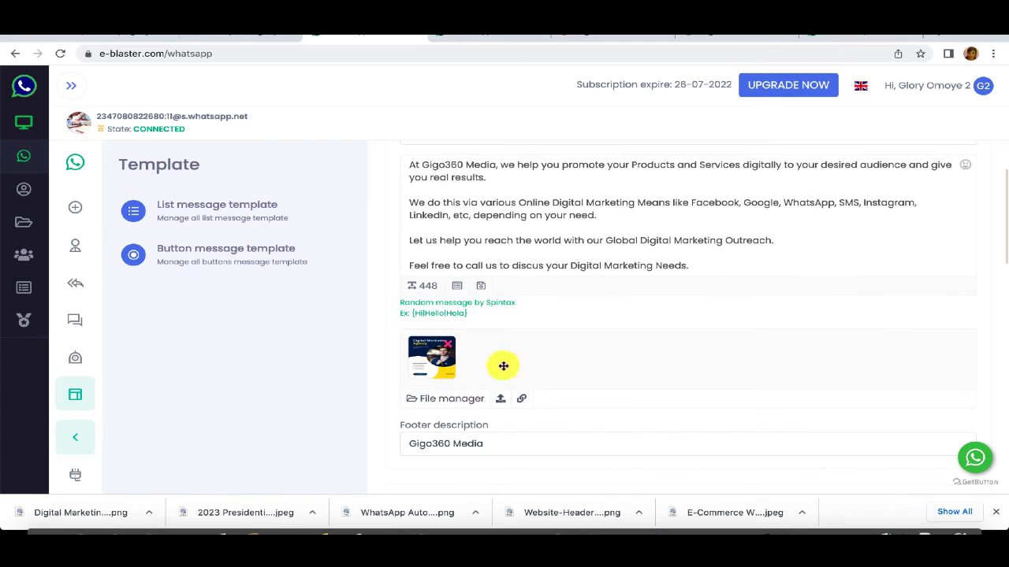
{"action": "scroll", "coordinate": [576, 268], "scroll_direction": "up", "scroll_amount": 3}
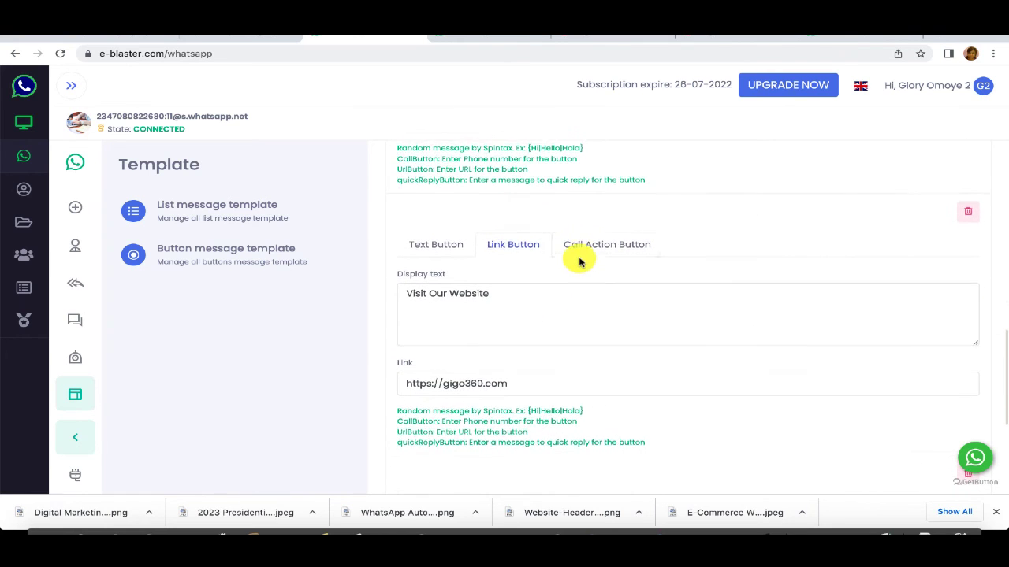
{"action": "scroll", "coordinate": [582, 263], "scroll_direction": "up", "scroll_amount": 1}
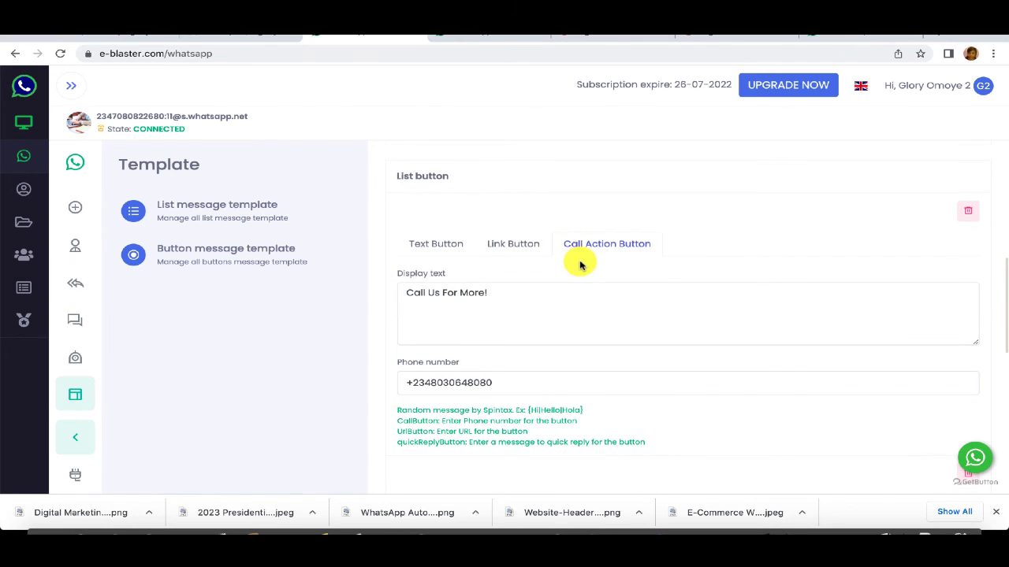
{"action": "scroll", "coordinate": [580, 265], "scroll_direction": "down", "scroll_amount": 6}
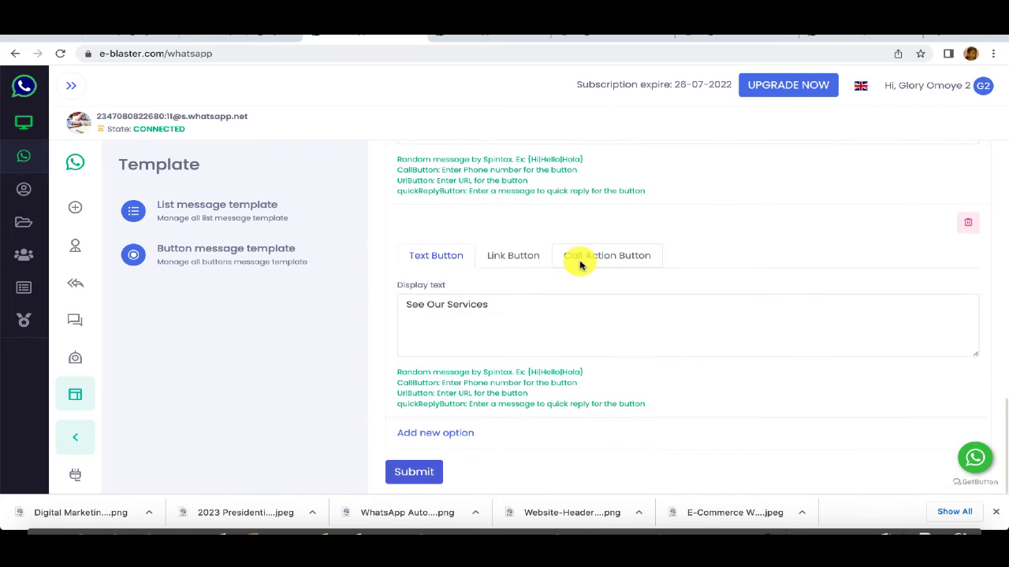
{"action": "scroll", "coordinate": [580, 265], "scroll_direction": "up", "scroll_amount": 1}
{"action": "scroll", "coordinate": [604, 210], "scroll_direction": "down", "scroll_amount": 2}
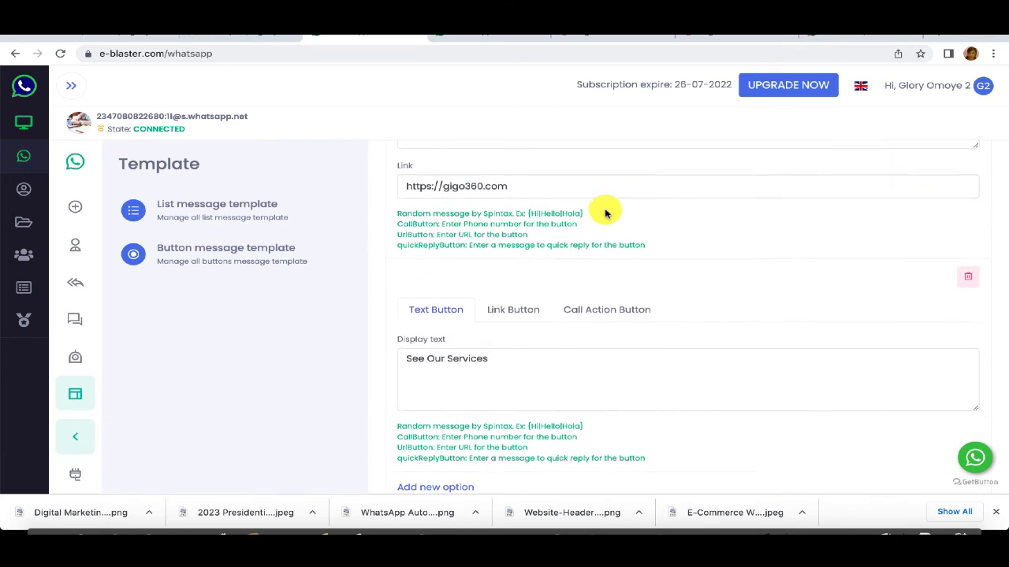
{"action": "scroll", "coordinate": [551, 271], "scroll_direction": "up", "scroll_amount": 5}
{"action": "scroll", "coordinate": [563, 362], "scroll_direction": "down", "scroll_amount": 5}
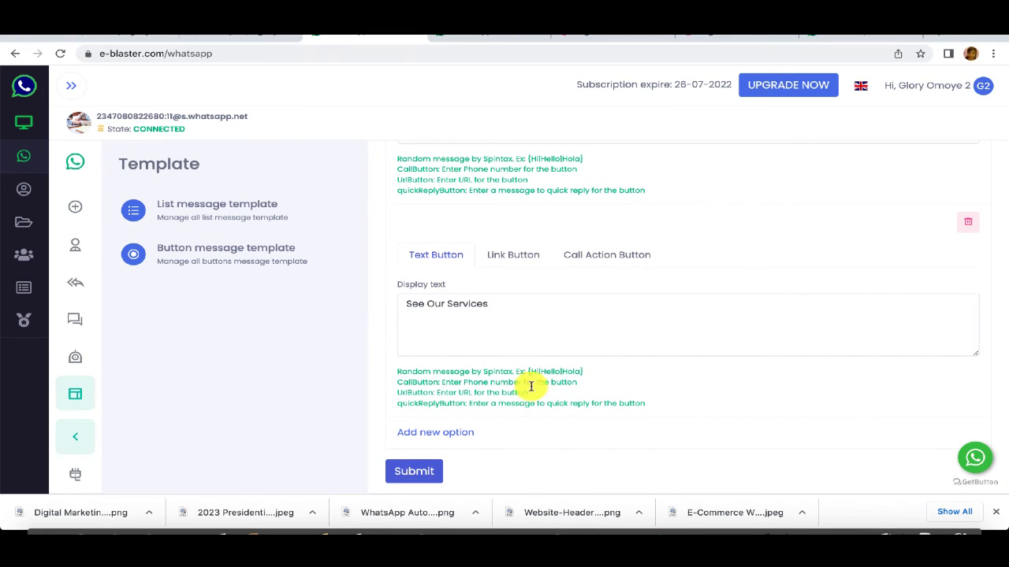
{"action": "left_click", "coordinate": [425, 471]}
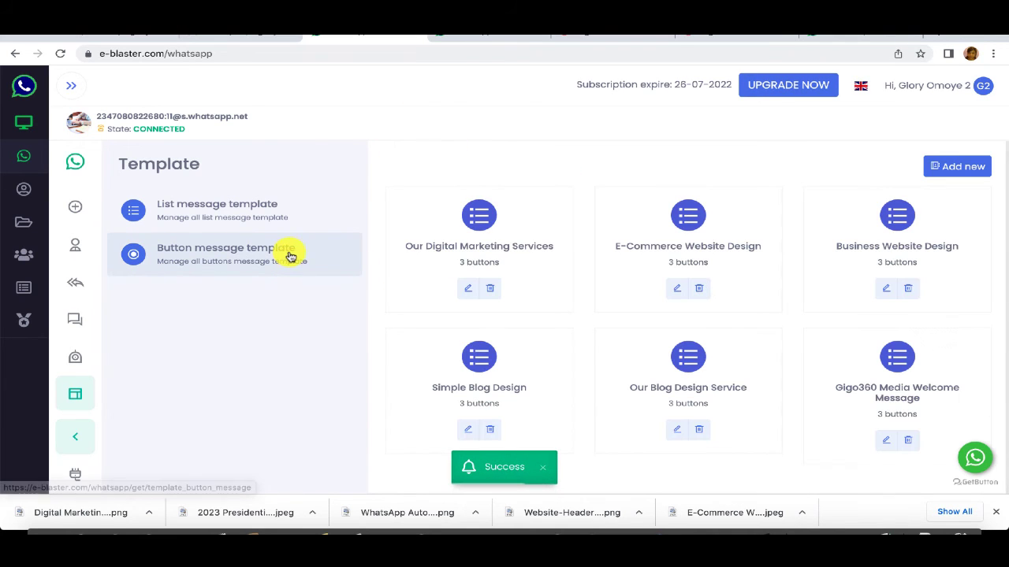
Step: Check the chatbot rules, then look through the Gigo360 Media Web Design packages template form
{"action": "left_click", "coordinate": [76, 361]}
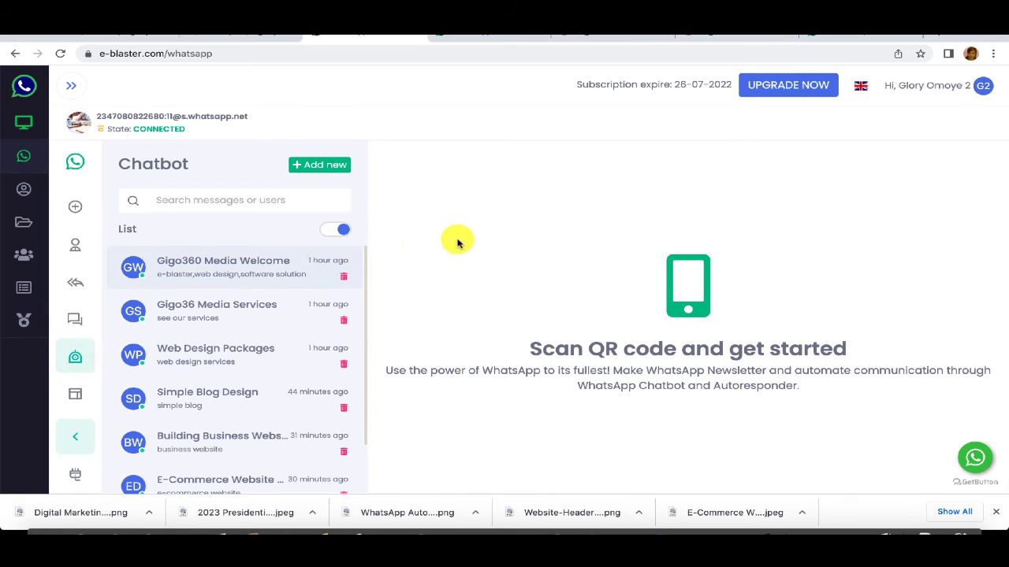
{"action": "left_click", "coordinate": [486, 36]}
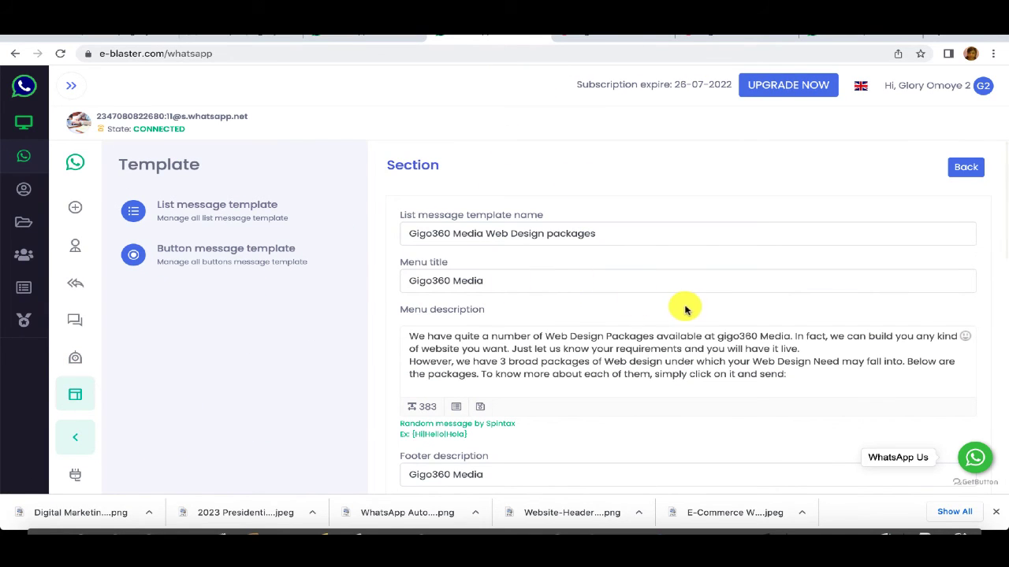
{"action": "scroll", "coordinate": [685, 310], "scroll_direction": "down", "scroll_amount": 5}
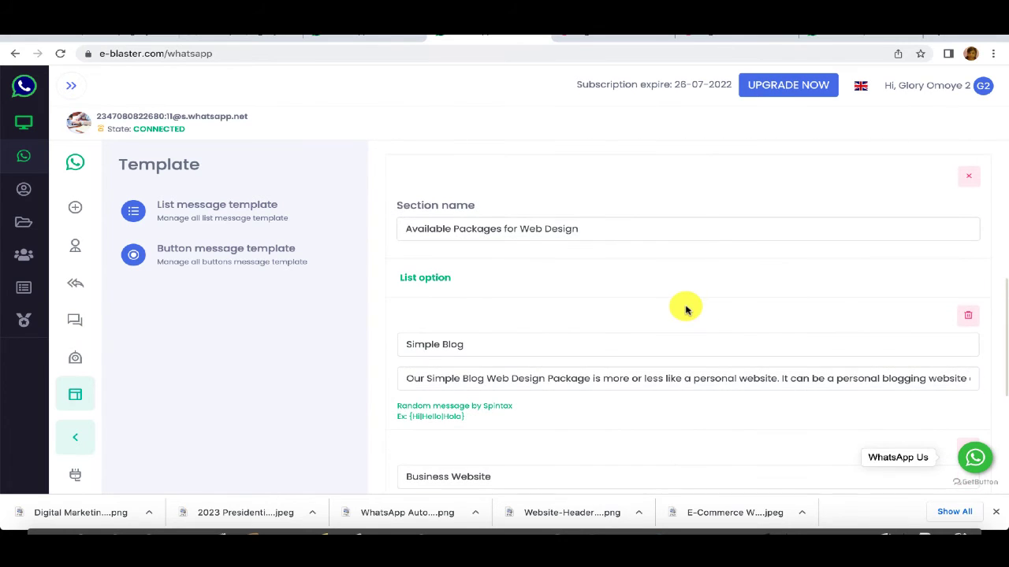
{"action": "scroll", "coordinate": [685, 310], "scroll_direction": "down", "scroll_amount": 4}
{"action": "scroll", "coordinate": [685, 309], "scroll_direction": "down", "scroll_amount": 1}
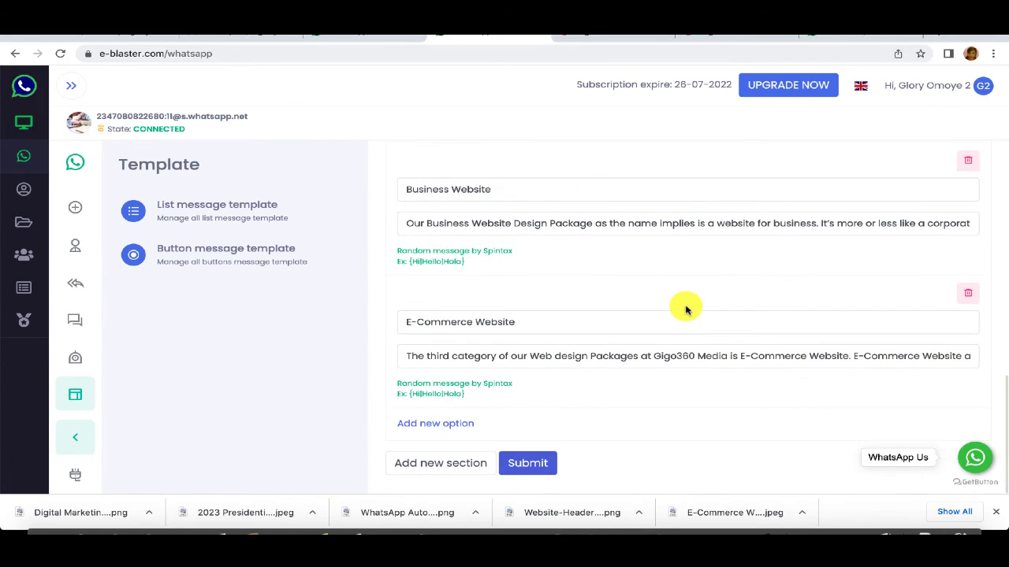
{"action": "scroll", "coordinate": [685, 310], "scroll_direction": "up", "scroll_amount": 3}
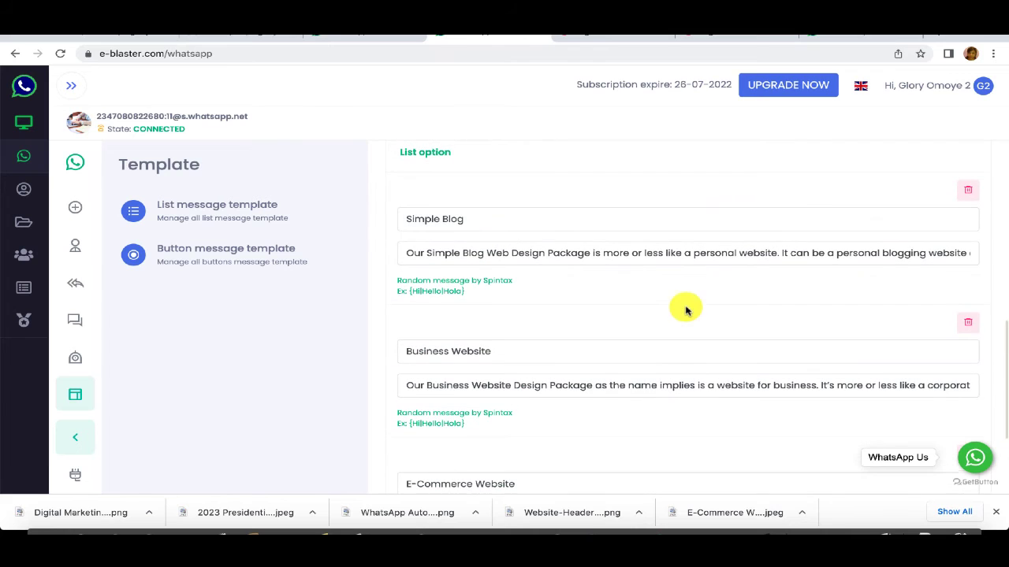
Step: Look through the Gigo36 Media Services list template's sections, then return to the Chatbot page
{"action": "left_click", "coordinate": [209, 221]}
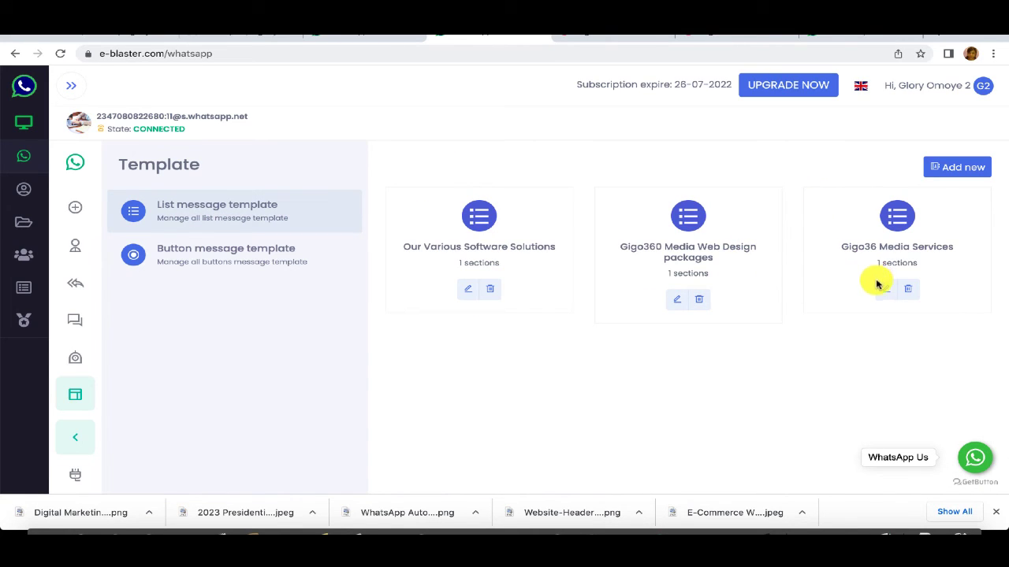
{"action": "left_click", "coordinate": [880, 289]}
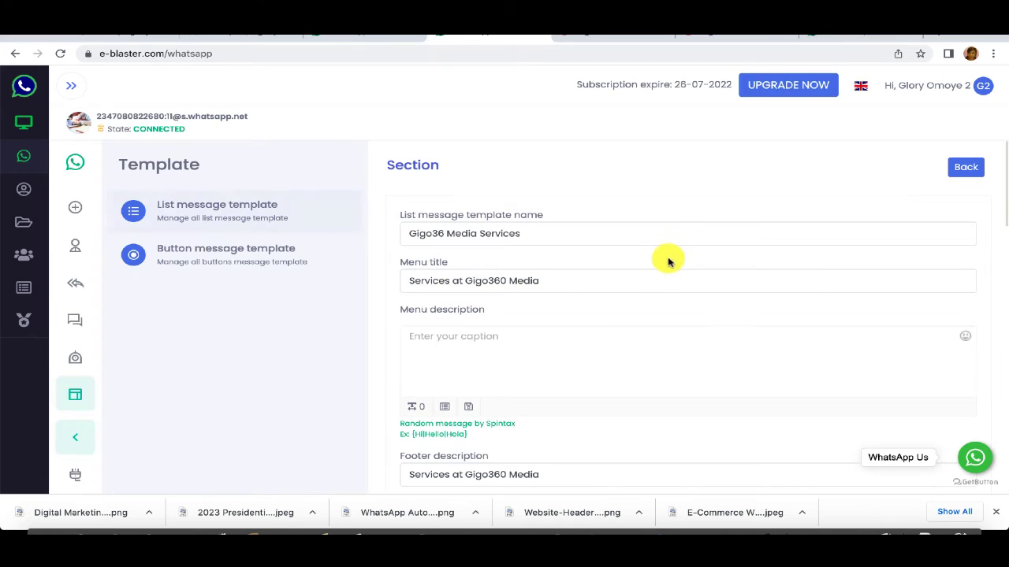
{"action": "scroll", "coordinate": [664, 264], "scroll_direction": "down", "scroll_amount": 10}
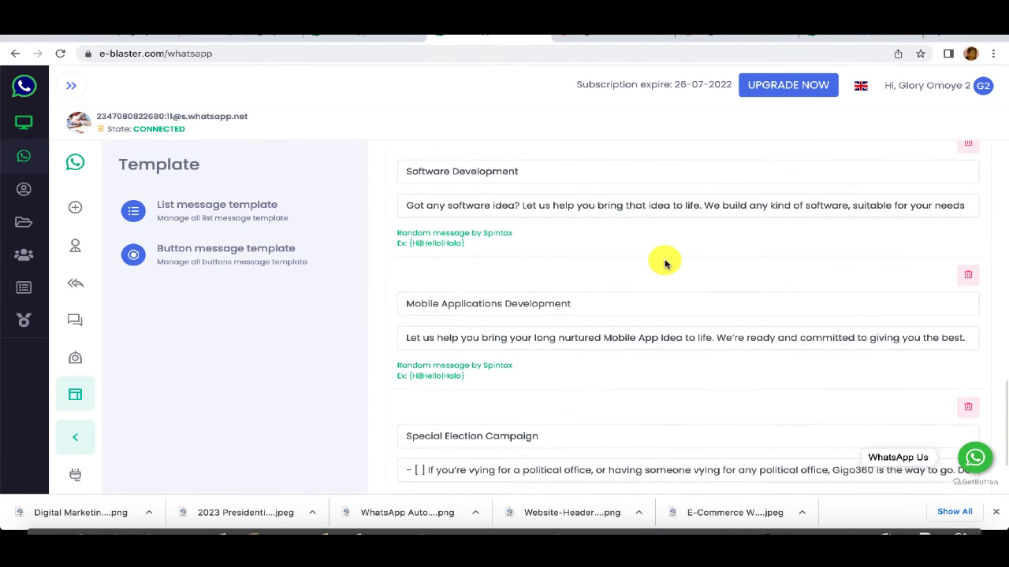
{"action": "scroll", "coordinate": [665, 264], "scroll_direction": "up", "scroll_amount": 2}
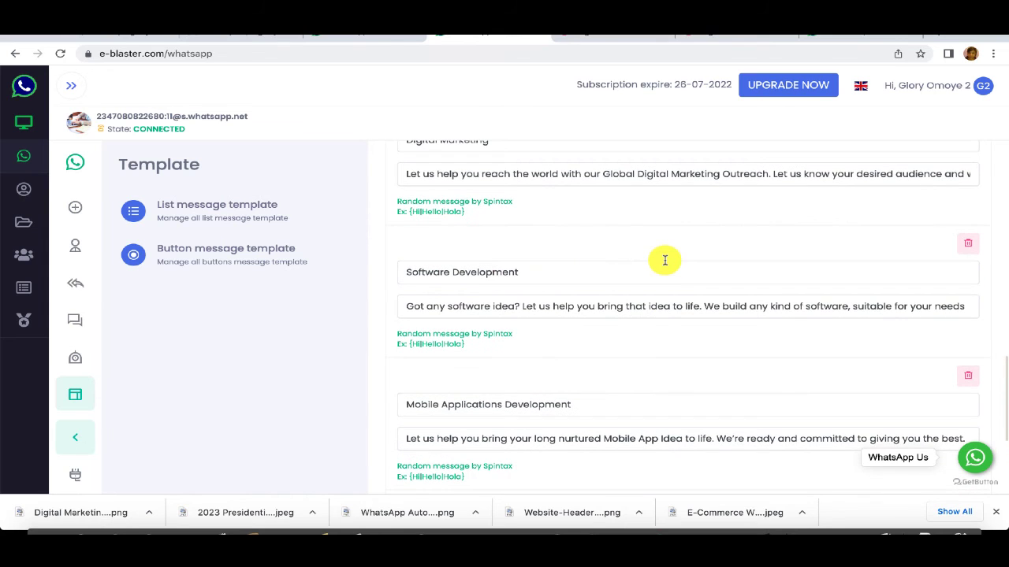
{"action": "scroll", "coordinate": [664, 263], "scroll_direction": "up", "scroll_amount": 1}
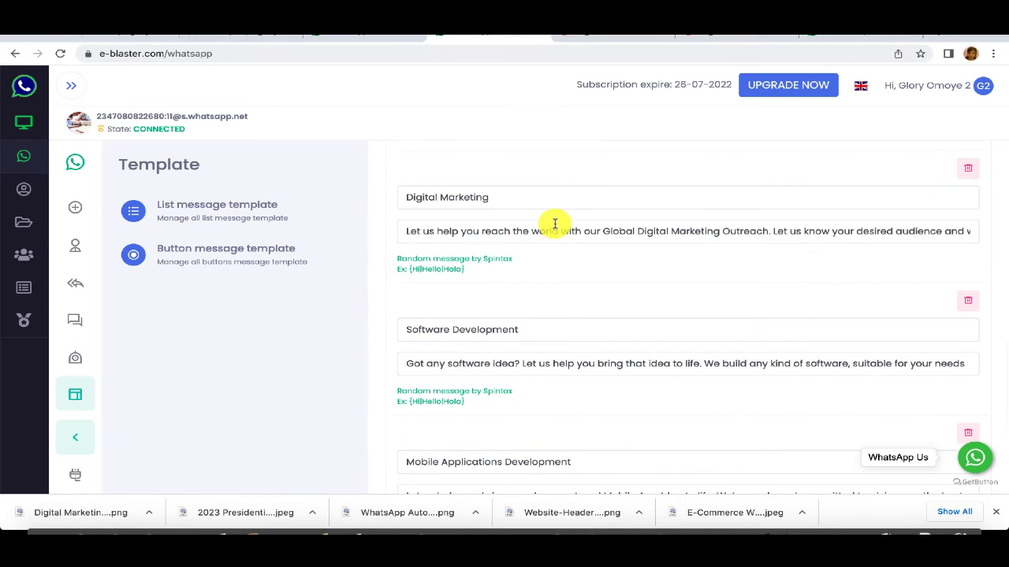
{"action": "left_click", "coordinate": [376, 34]}
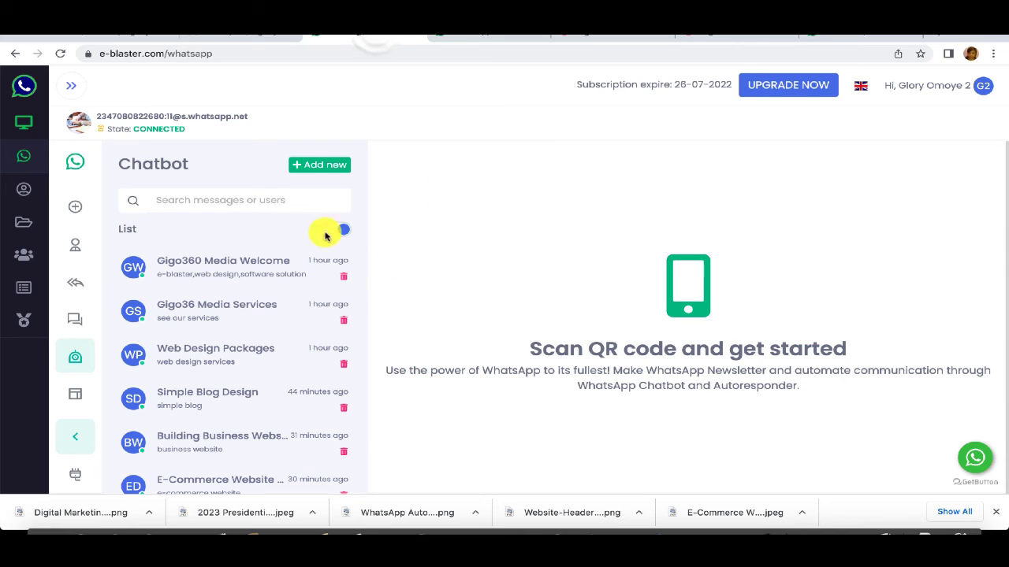
Step: Start a whole-keyword chatbot rule named 'Our Digital Marketing' with keyword 'Digital Marketing'
{"action": "left_click", "coordinate": [320, 165]}
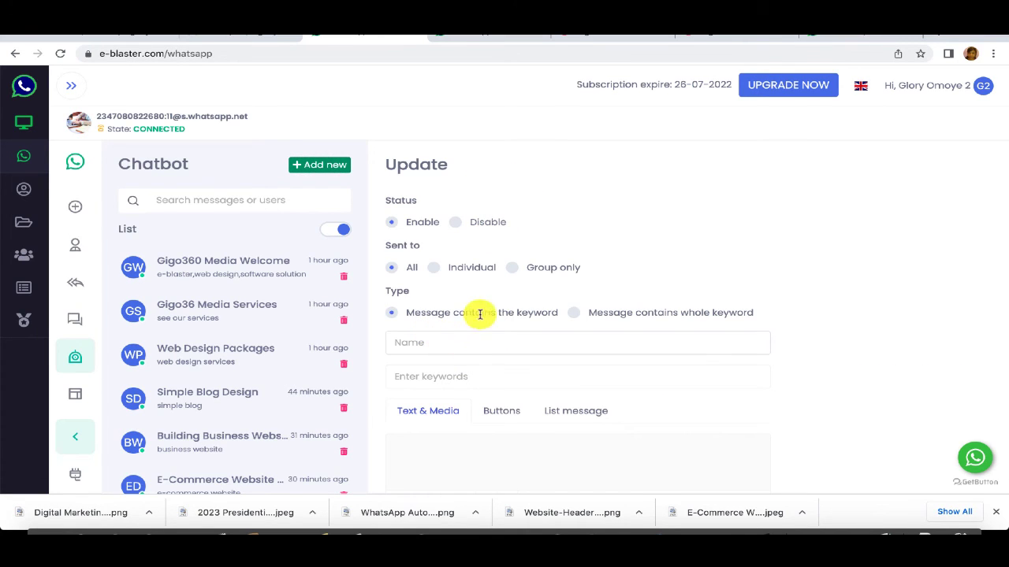
{"action": "left_click", "coordinate": [577, 313]}
{"action": "left_click", "coordinate": [487, 344]}
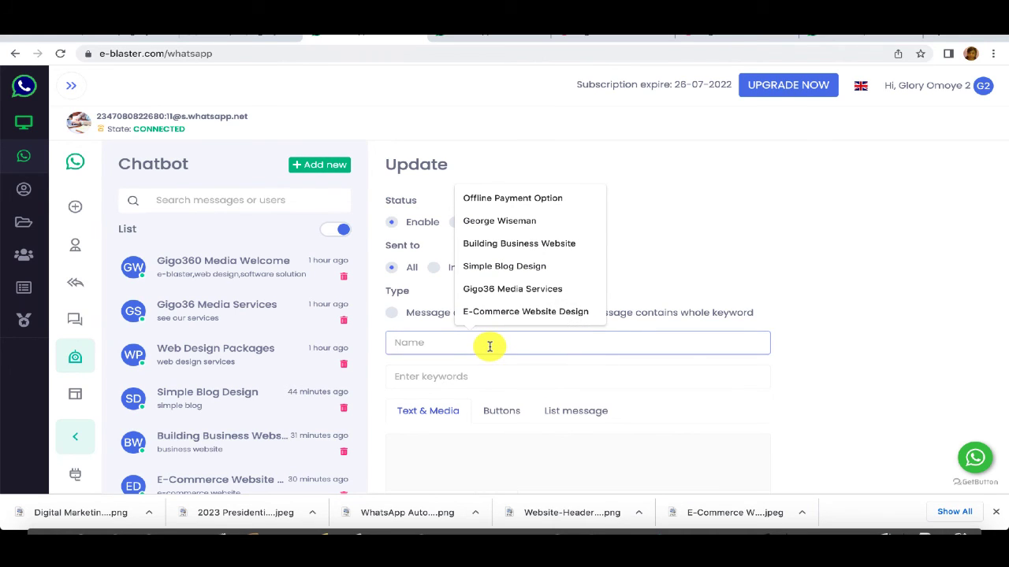
{"action": "type", "text": "Our Digital Marketing Services"}
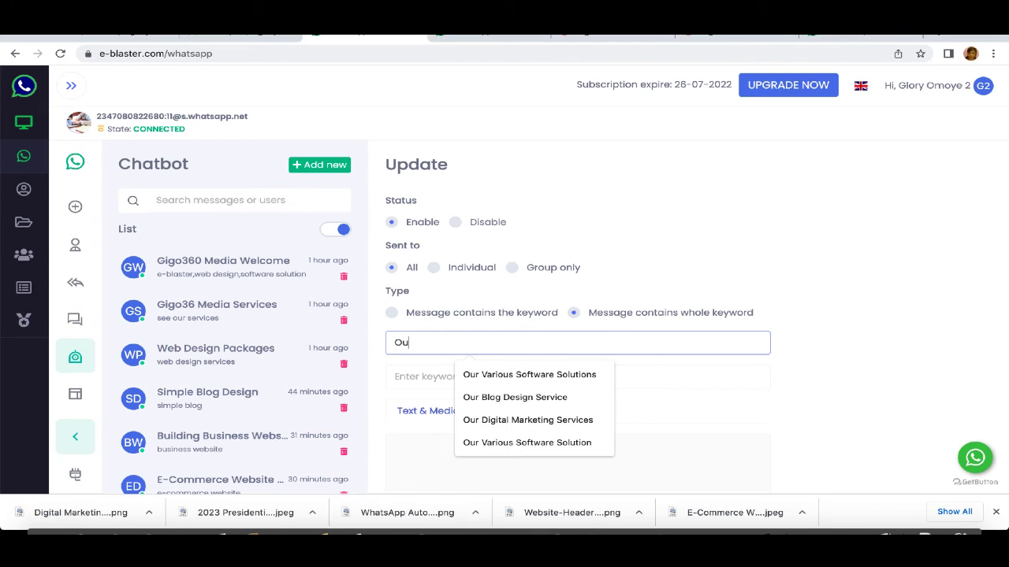
{"action": "left_click", "coordinate": [543, 422]}
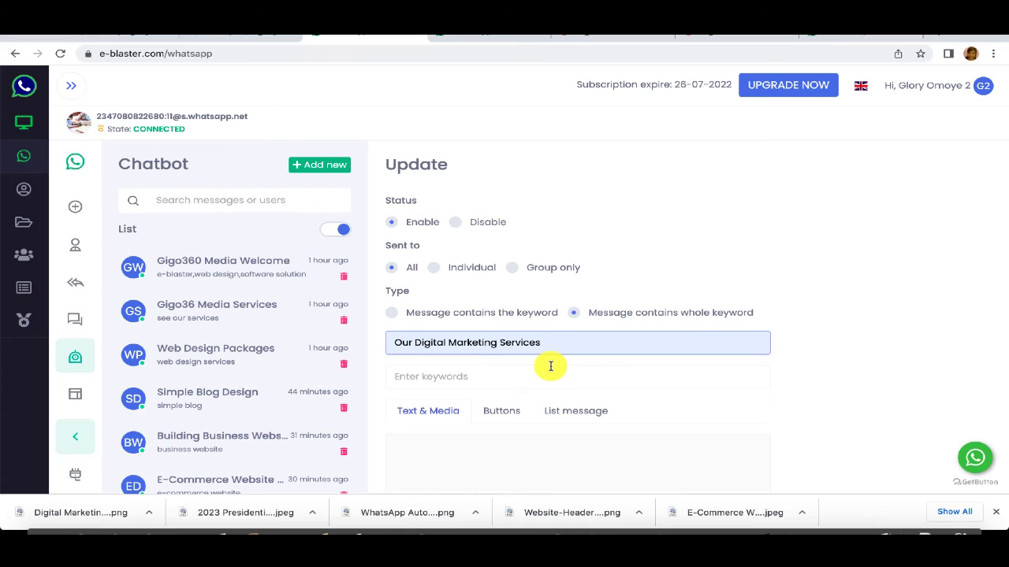
{"action": "key", "text": "BackSpace"}
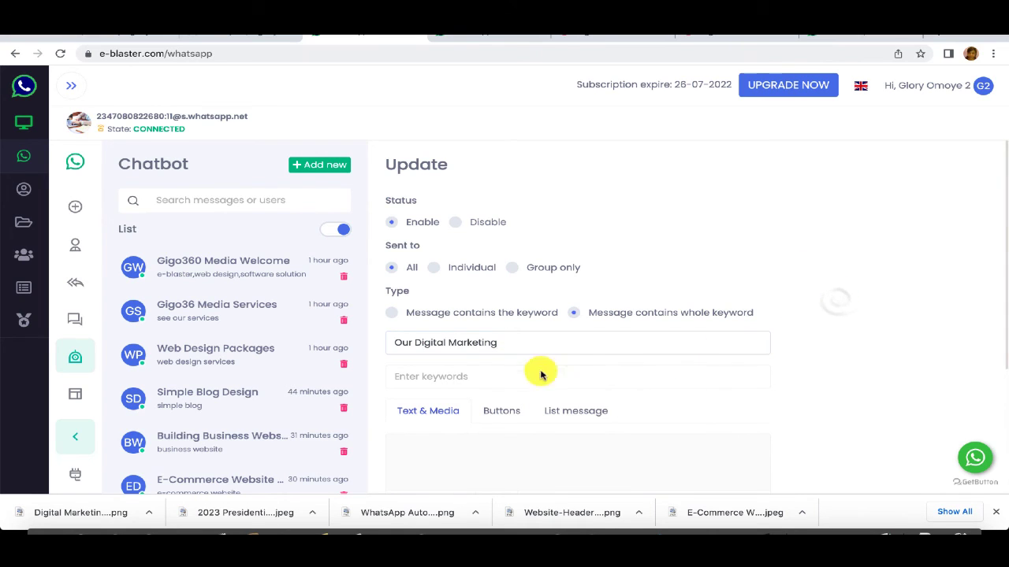
{"action": "left_click", "coordinate": [481, 376]}
{"action": "type", "text": "Digi"}
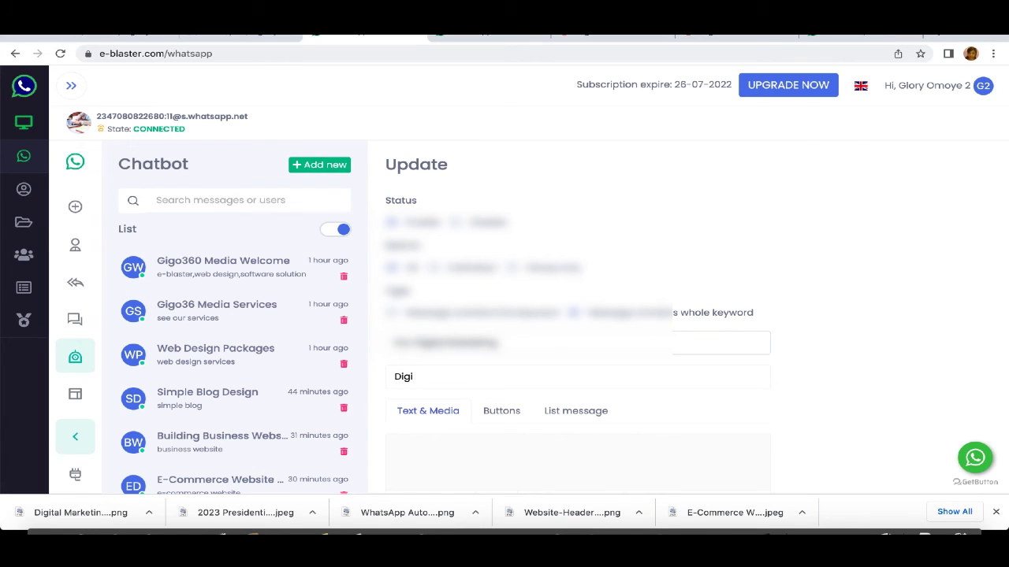
{"action": "type", "text": "tal Marketing"}
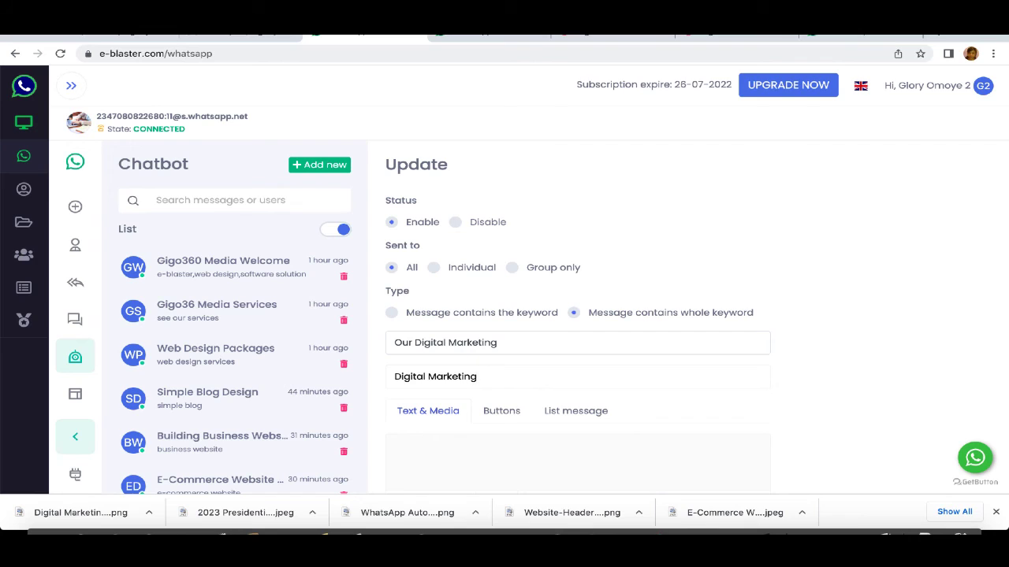
{"action": "key", "text": "Return"}
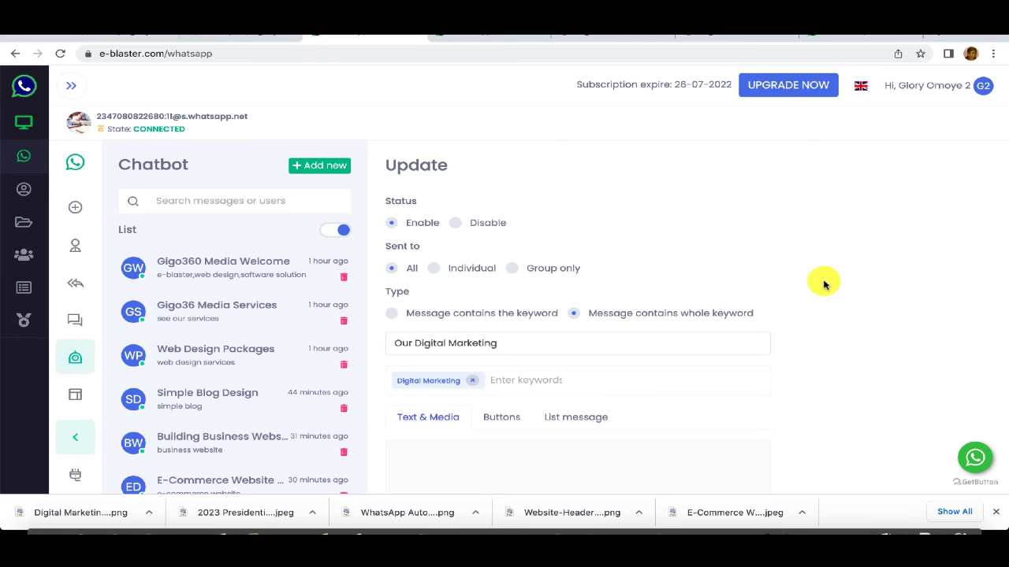
Step: Set the Our Digital Marketing Services button template as the reply and save the rule
{"action": "scroll", "coordinate": [823, 289], "scroll_direction": "down", "scroll_amount": 3}
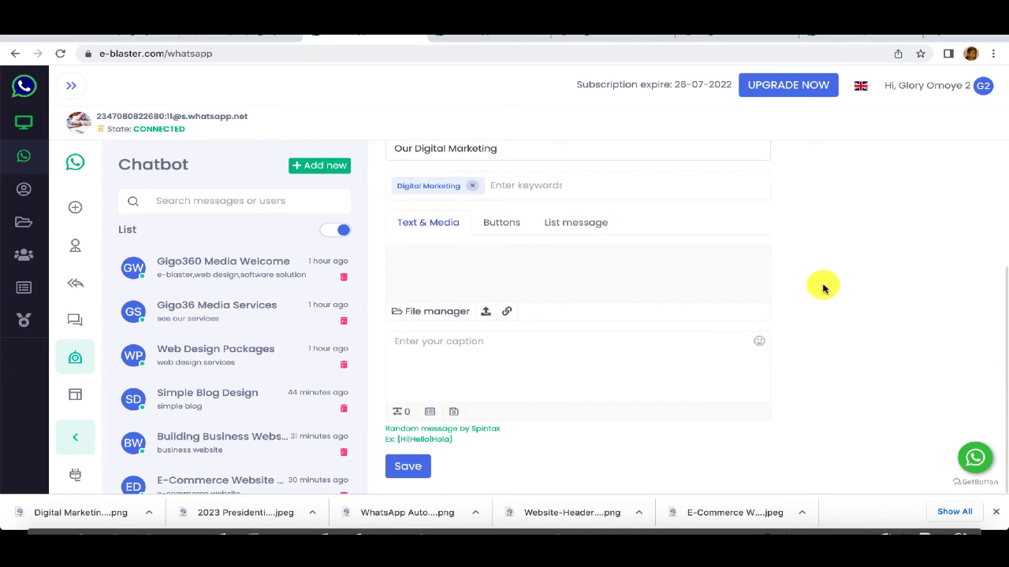
{"action": "scroll", "coordinate": [823, 289], "scroll_direction": "up", "scroll_amount": 3}
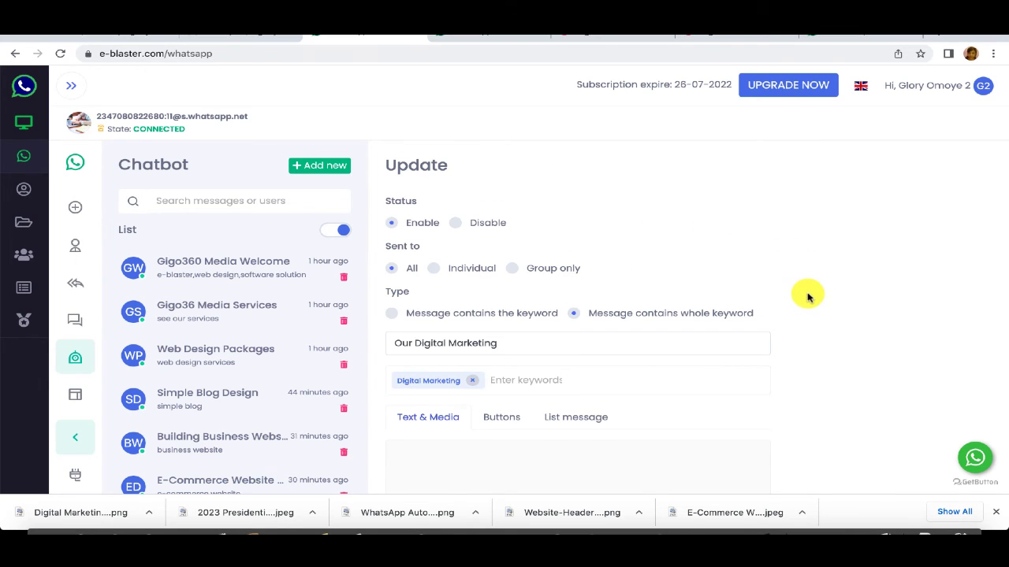
{"action": "scroll", "coordinate": [804, 292], "scroll_direction": "down", "scroll_amount": 3}
{"action": "scroll", "coordinate": [750, 264], "scroll_direction": "up", "scroll_amount": 3}
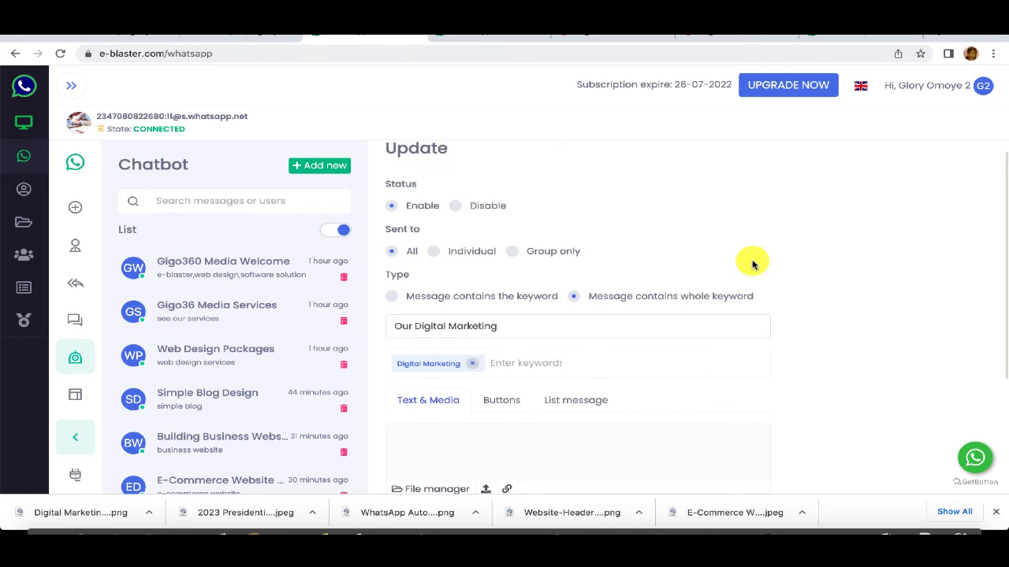
{"action": "scroll", "coordinate": [725, 281], "scroll_direction": "down", "scroll_amount": 3}
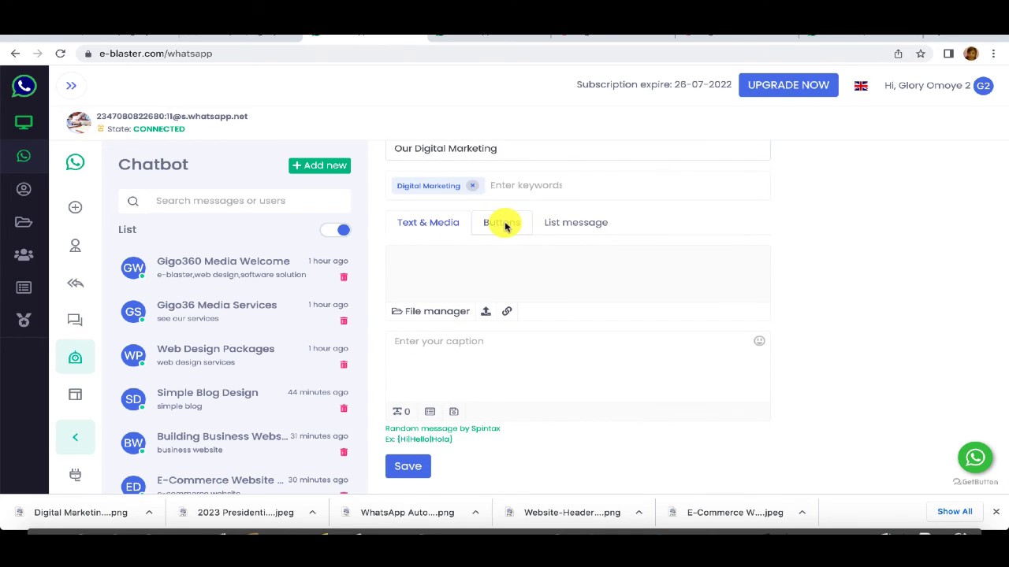
{"action": "left_click", "coordinate": [503, 223]}
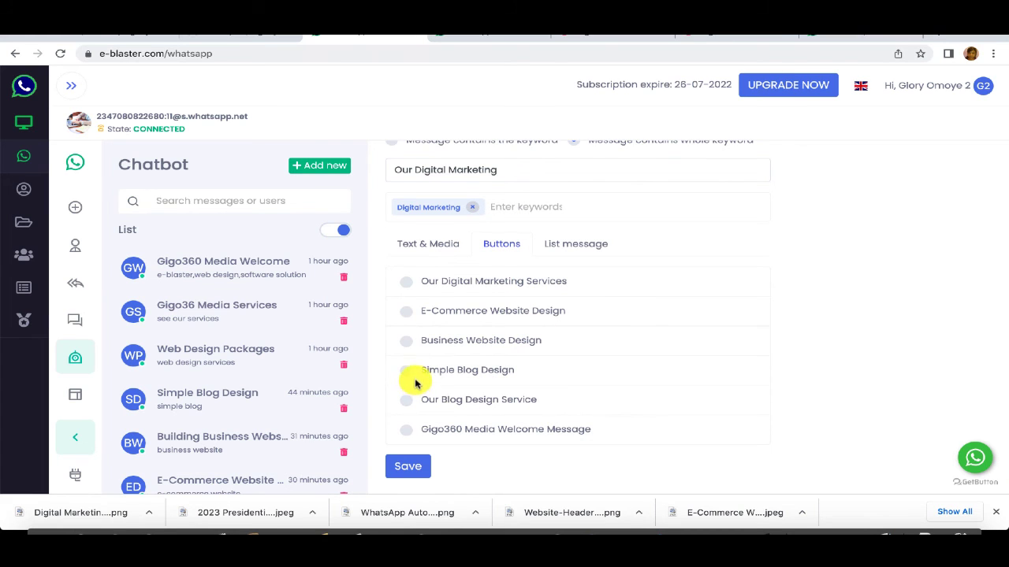
{"action": "left_click", "coordinate": [407, 282]}
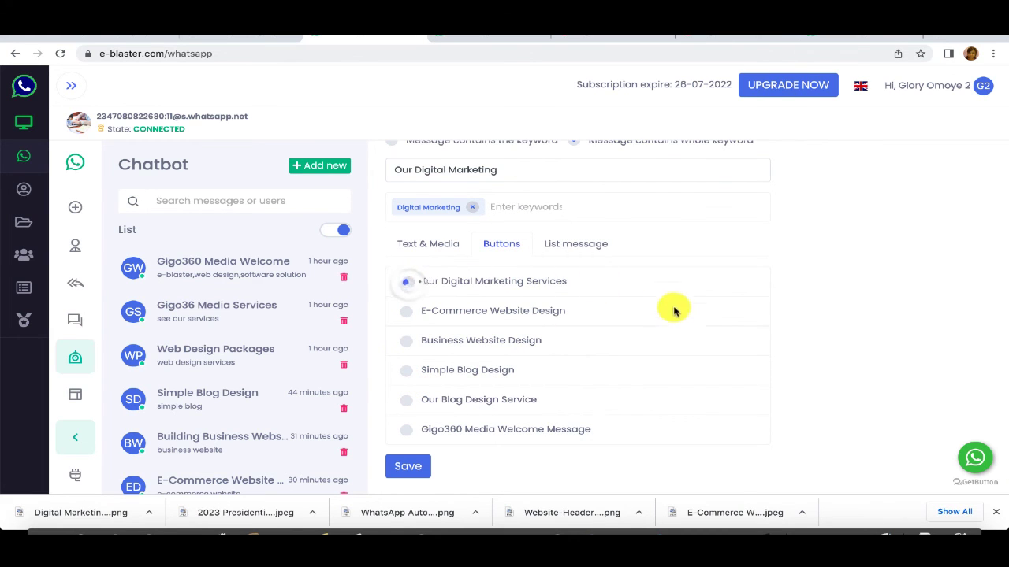
{"action": "left_click", "coordinate": [408, 465]}
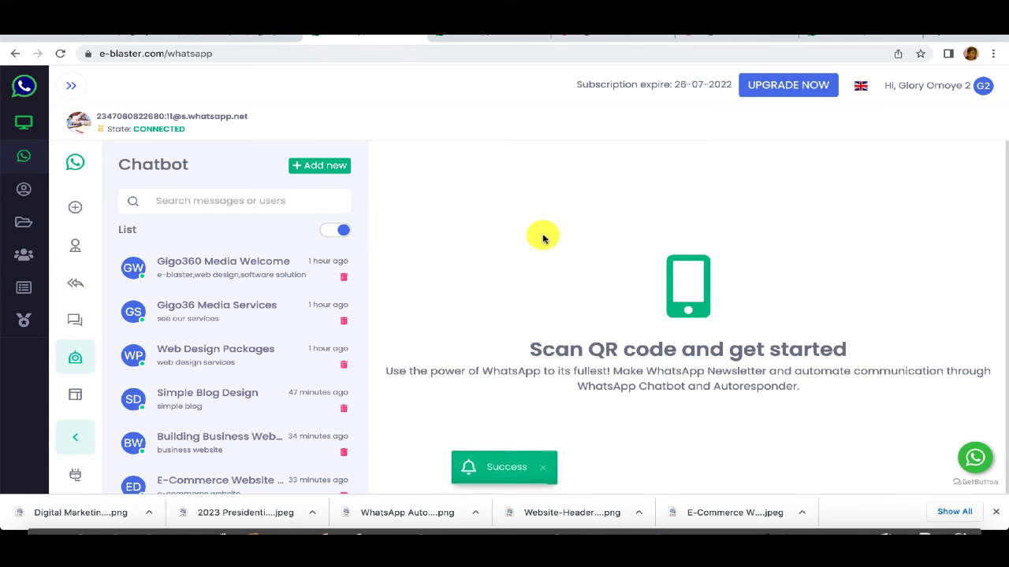
Step: Open the Our Digital Marketing Services button template and review its buttons
{"action": "left_click", "coordinate": [486, 36]}
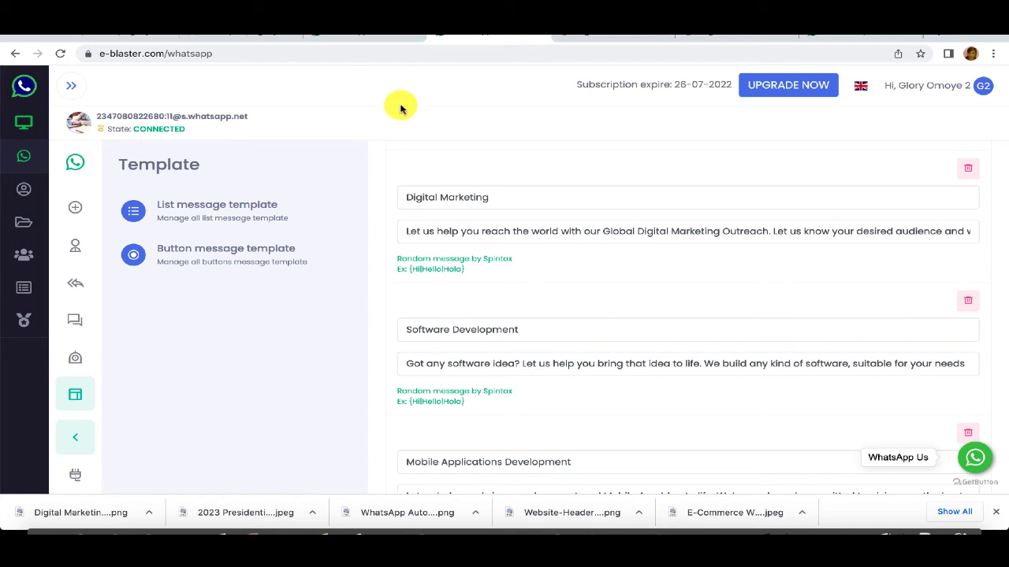
{"action": "left_click", "coordinate": [227, 252]}
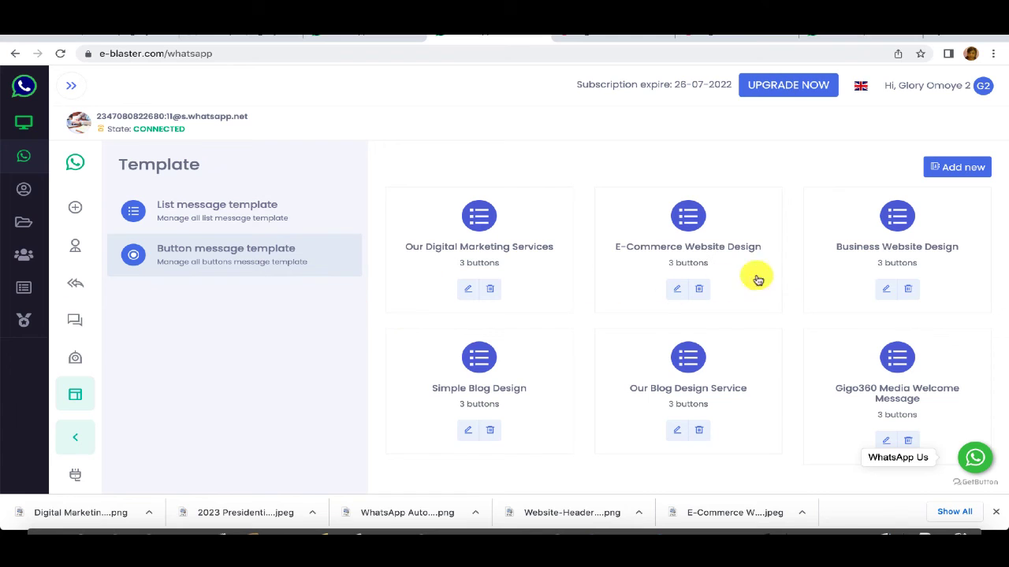
{"action": "left_click", "coordinate": [466, 288]}
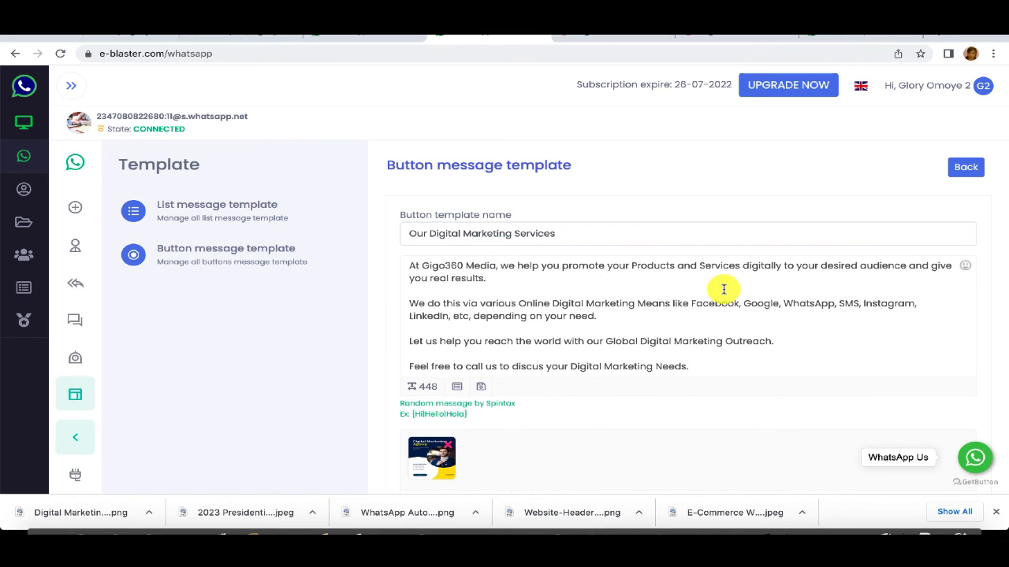
{"action": "scroll", "coordinate": [720, 288], "scroll_direction": "down", "scroll_amount": 3}
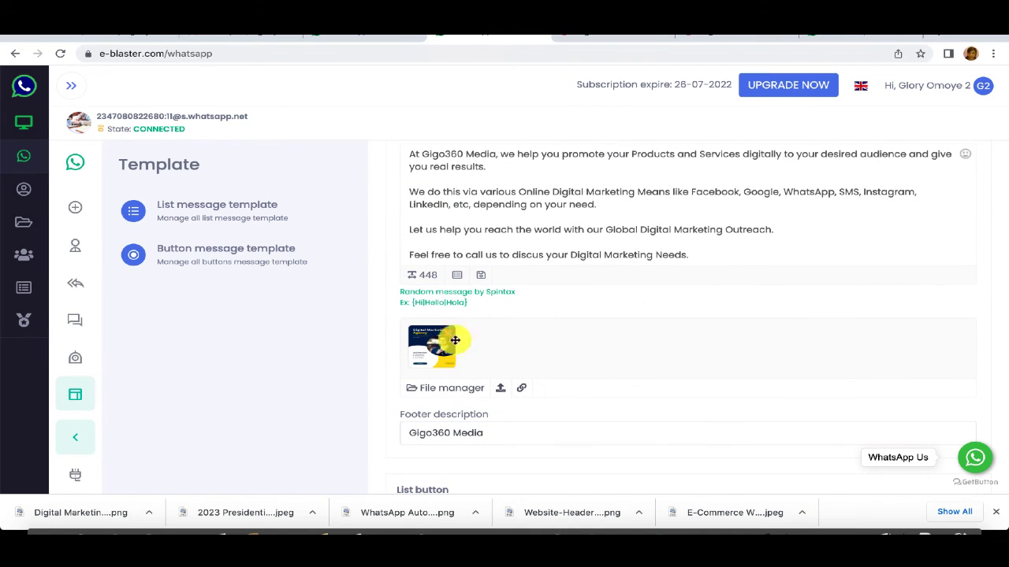
{"action": "scroll", "coordinate": [607, 250], "scroll_direction": "up", "scroll_amount": 1}
{"action": "scroll", "coordinate": [609, 252], "scroll_direction": "down", "scroll_amount": 10}
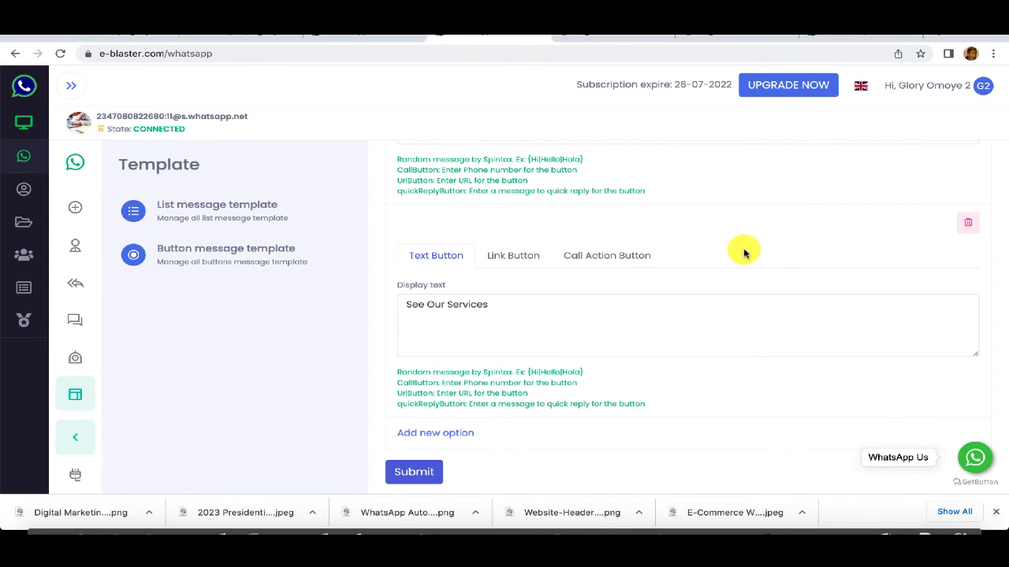
{"action": "scroll", "coordinate": [745, 254], "scroll_direction": "up", "scroll_amount": 5}
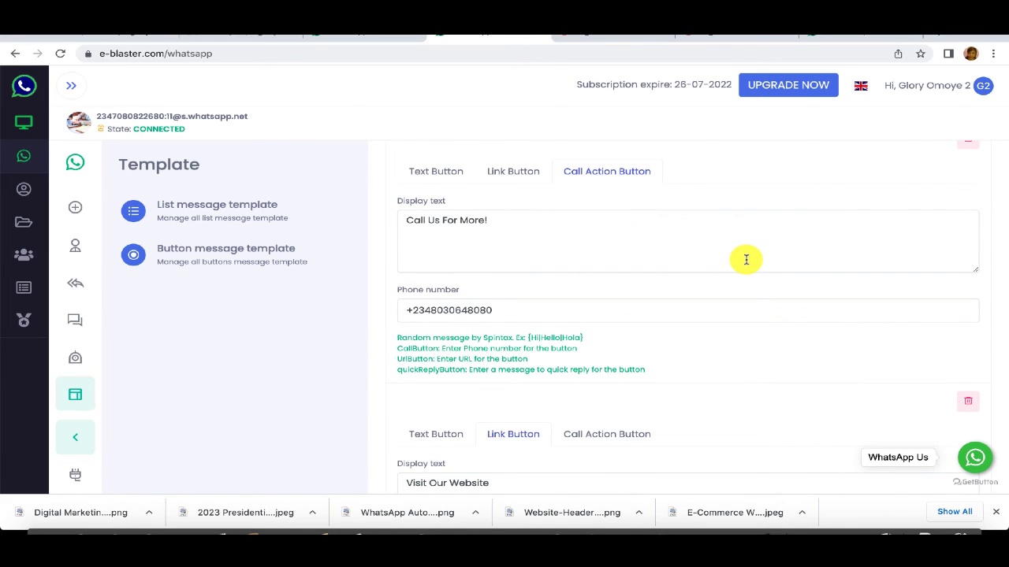
{"action": "scroll", "coordinate": [746, 260], "scroll_direction": "down", "scroll_amount": 4}
{"action": "scroll", "coordinate": [736, 308], "scroll_direction": "up", "scroll_amount": 4}
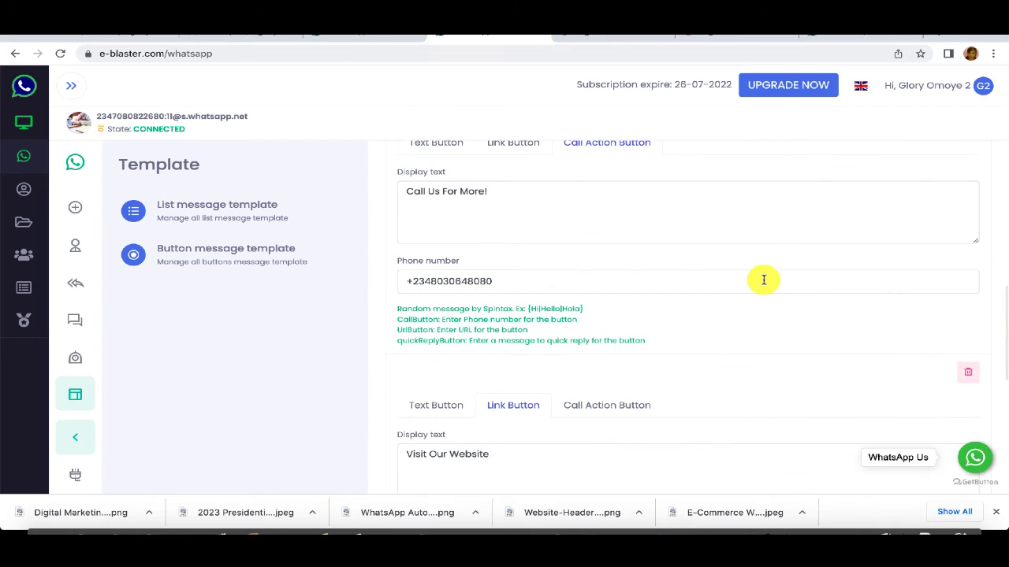
{"action": "scroll", "coordinate": [763, 280], "scroll_direction": "up", "scroll_amount": 2}
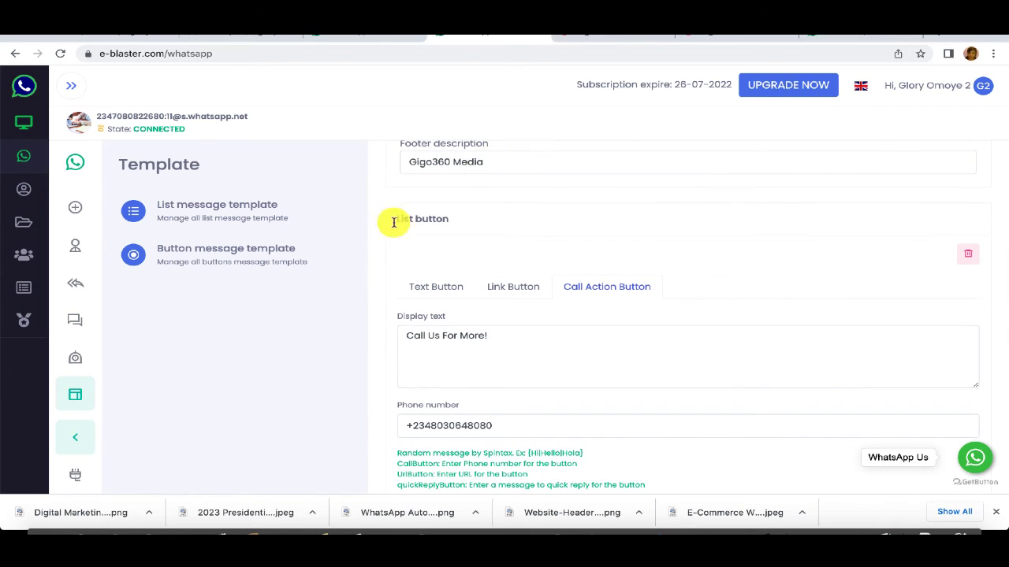
Step: Glance at the Chatbot page, then return to the saved button message templates list
{"action": "left_click", "coordinate": [347, 35]}
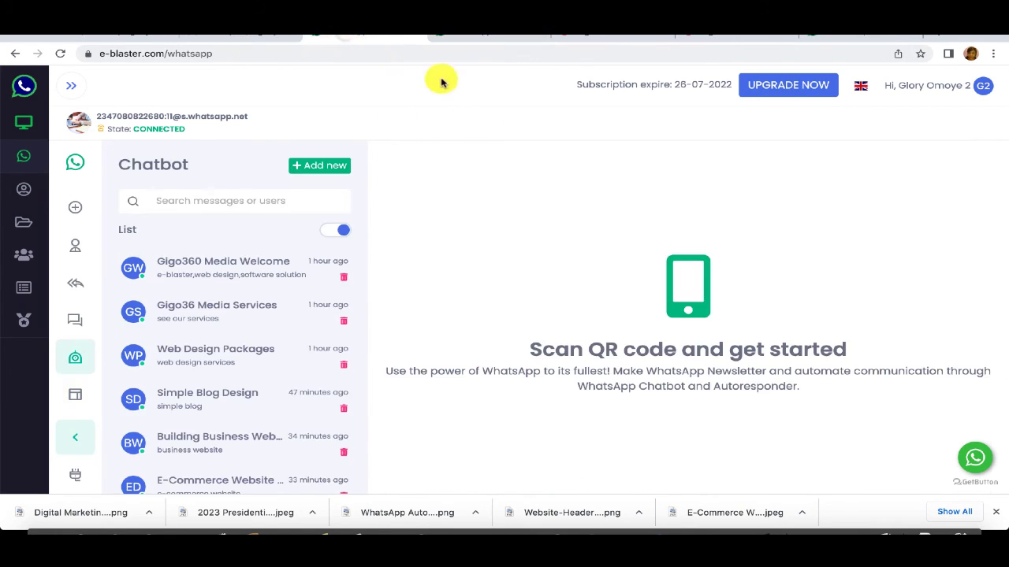
{"action": "left_click", "coordinate": [477, 37]}
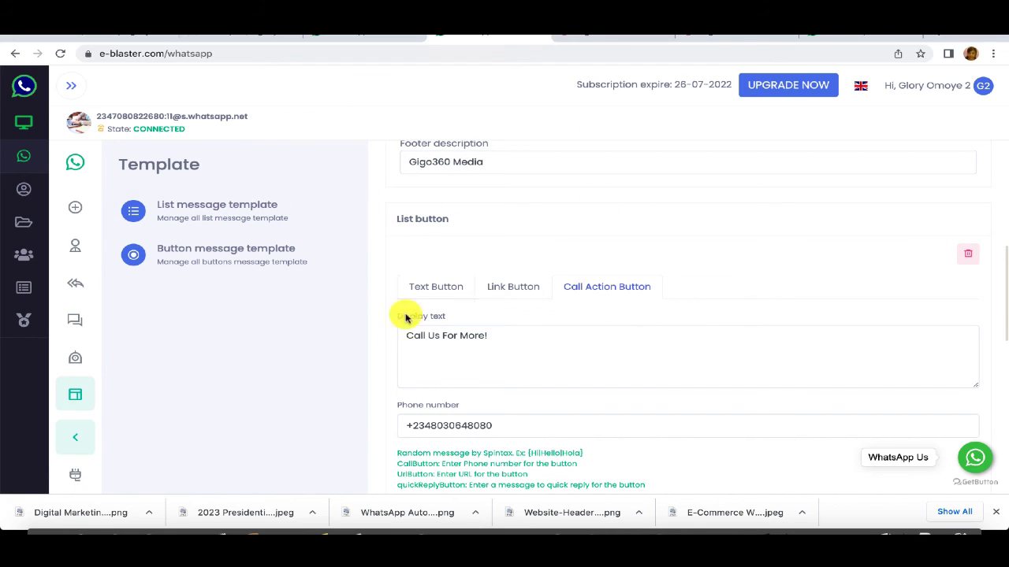
{"action": "left_click", "coordinate": [226, 254]}
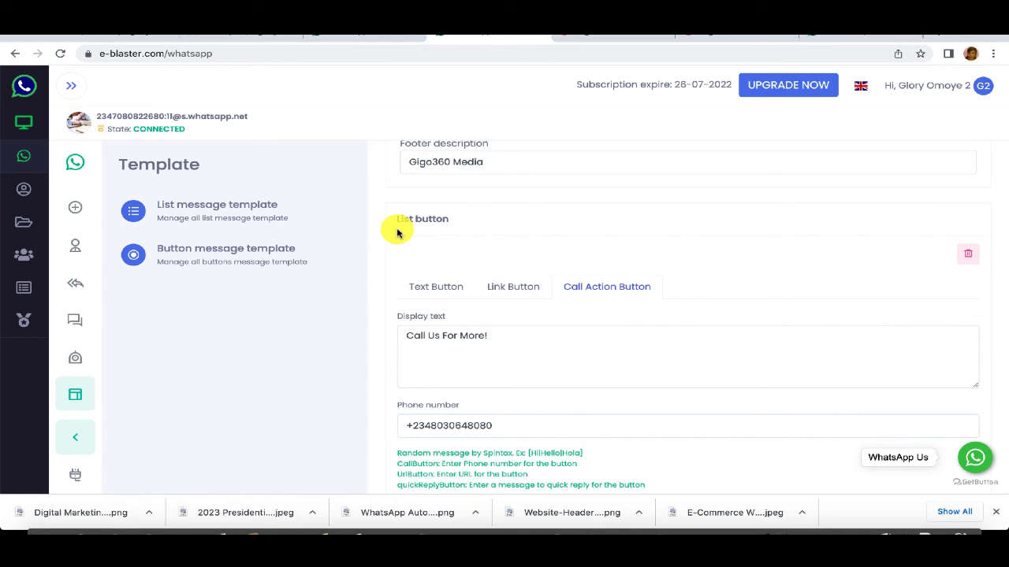
{"action": "left_click", "coordinate": [226, 252]}
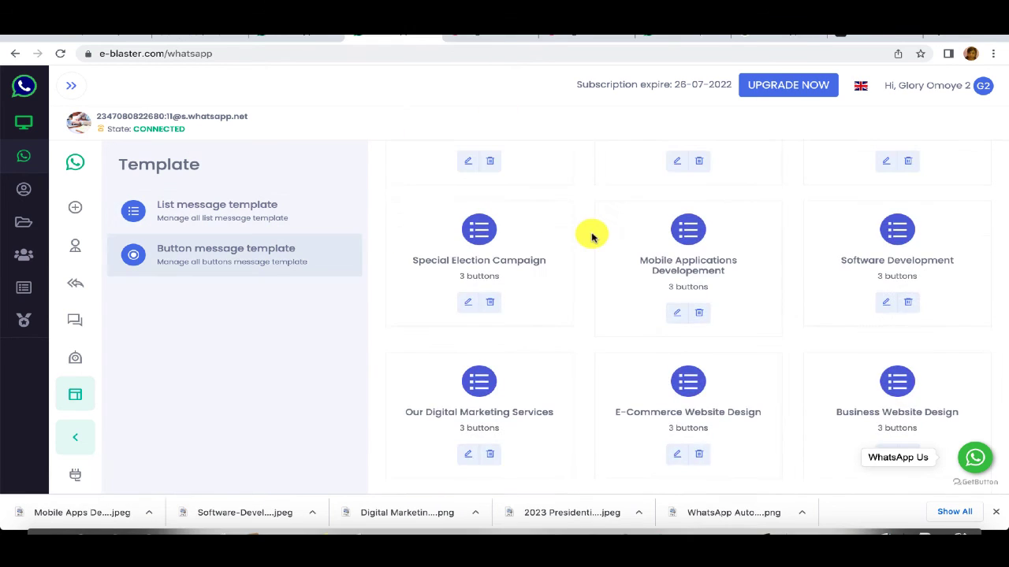
Step: Scroll up to view the list templates, including Our Various Software Solutions and Gigo36 Media Services
{"action": "scroll", "coordinate": [590, 234], "scroll_direction": "up", "scroll_amount": 3}
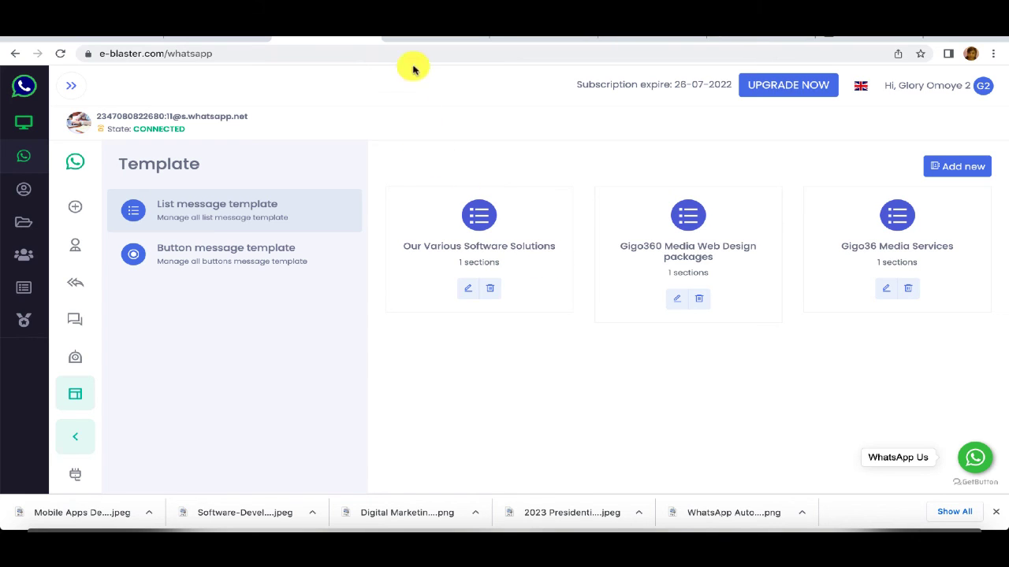
Step: Make the auto responder reply with the Gigo360 Media Welcome Message button template
{"action": "left_click", "coordinate": [76, 283]}
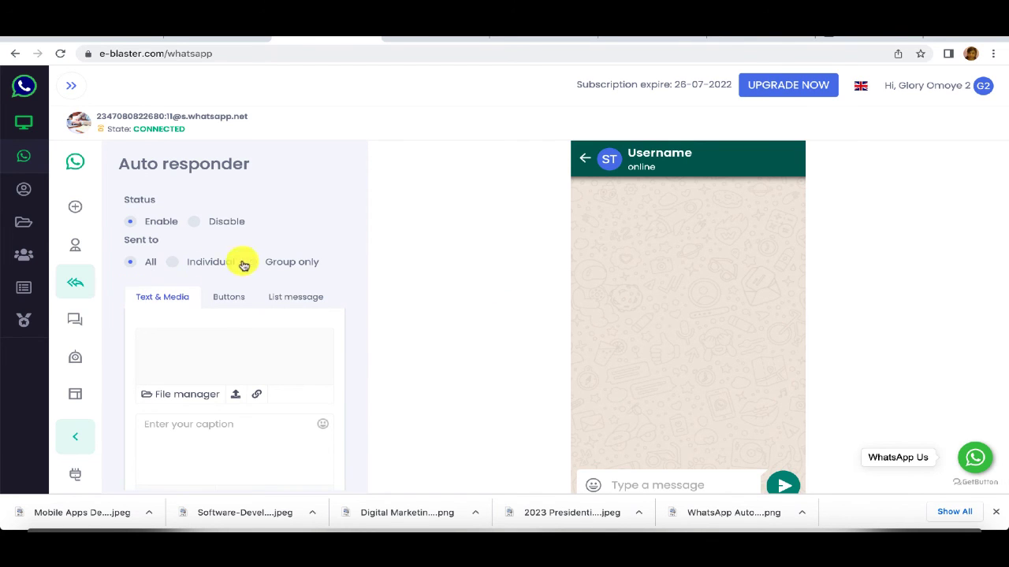
{"action": "left_click", "coordinate": [238, 301]}
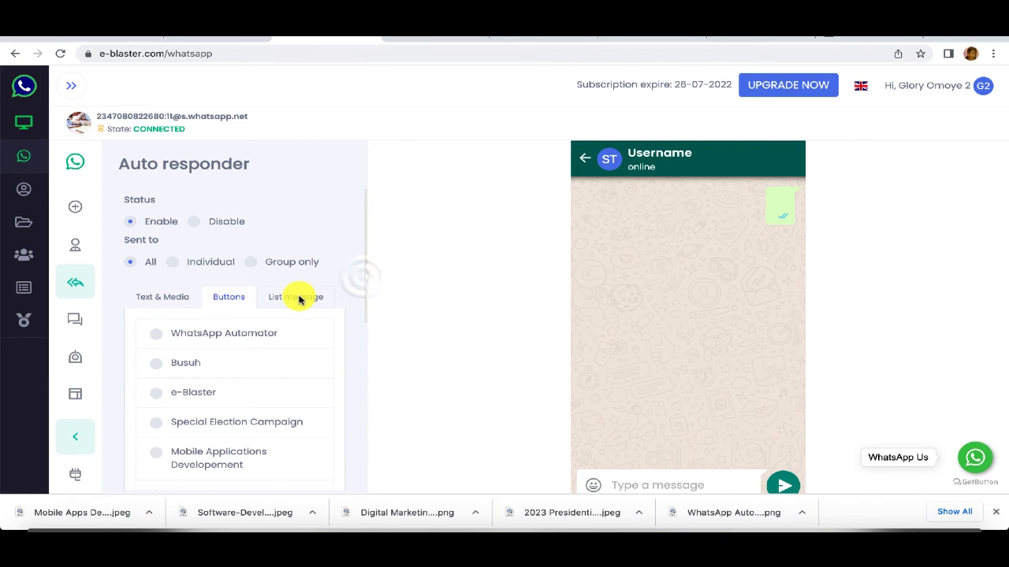
{"action": "left_click_drag", "start_coordinate": [365, 300], "coordinate": [378, 477]}
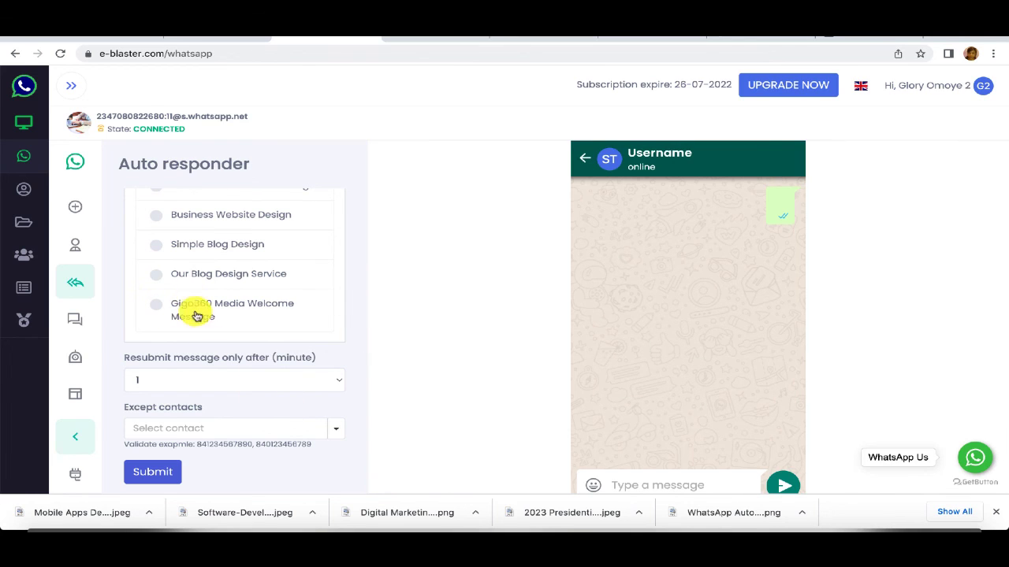
{"action": "left_click", "coordinate": [162, 307]}
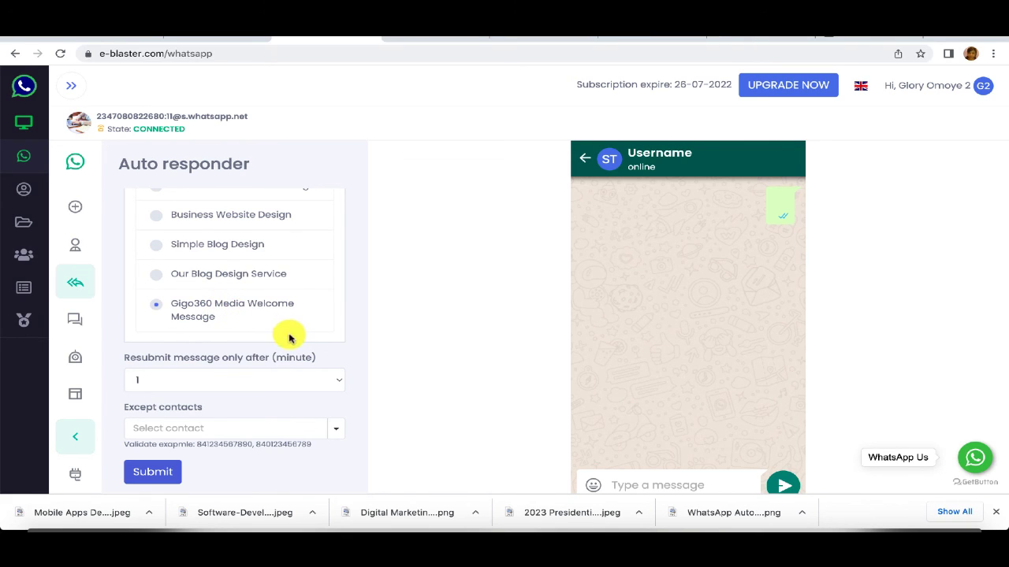
Step: Set the auto responder's resubmit interval to 200 minutes
{"action": "left_click", "coordinate": [337, 383]}
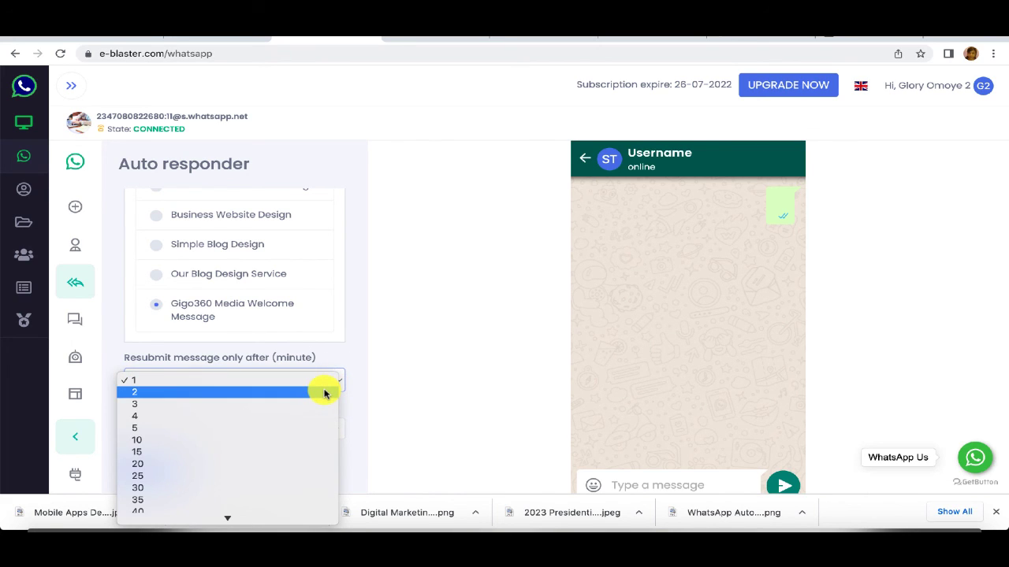
{"action": "key", "text": "Down"}
{"action": "key", "text": "Down"}
{"action": "key", "text": "Down"}
{"action": "key", "text": "Down"}
{"action": "key", "text": "Down"}
{"action": "key", "text": "Down"}
{"action": "key", "text": "Down"}
{"action": "key", "text": "Down"}
{"action": "key", "text": "Down"}
{"action": "key", "text": "Down"}
{"action": "key", "text": "Down"}
{"action": "key", "text": "Down"}
{"action": "key", "text": "Down"}
{"action": "key", "text": "Down"}
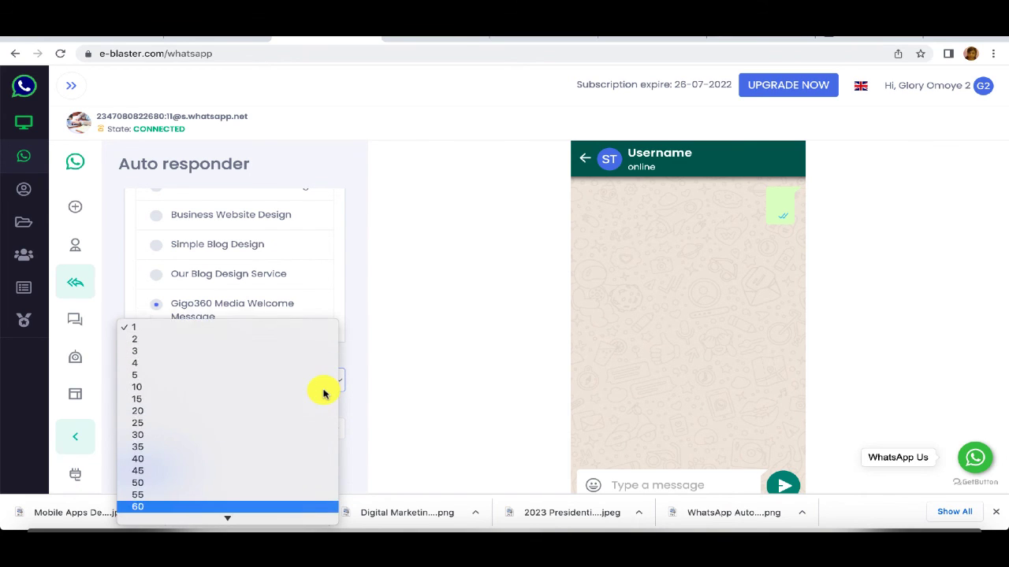
{"action": "key", "text": "Down"}
{"action": "key", "text": "Down"}
{"action": "key", "text": "Down"}
{"action": "key", "text": "Down"}
{"action": "key", "text": "Down"}
{"action": "key", "text": "Down"}
{"action": "key", "text": "Down"}
{"action": "key", "text": "Down"}
{"action": "key", "text": "Down"}
{"action": "key", "text": "Down"}
{"action": "key", "text": "Down"}
{"action": "key", "text": "Down"}
{"action": "key", "text": "Down"}
{"action": "key", "text": "Down"}
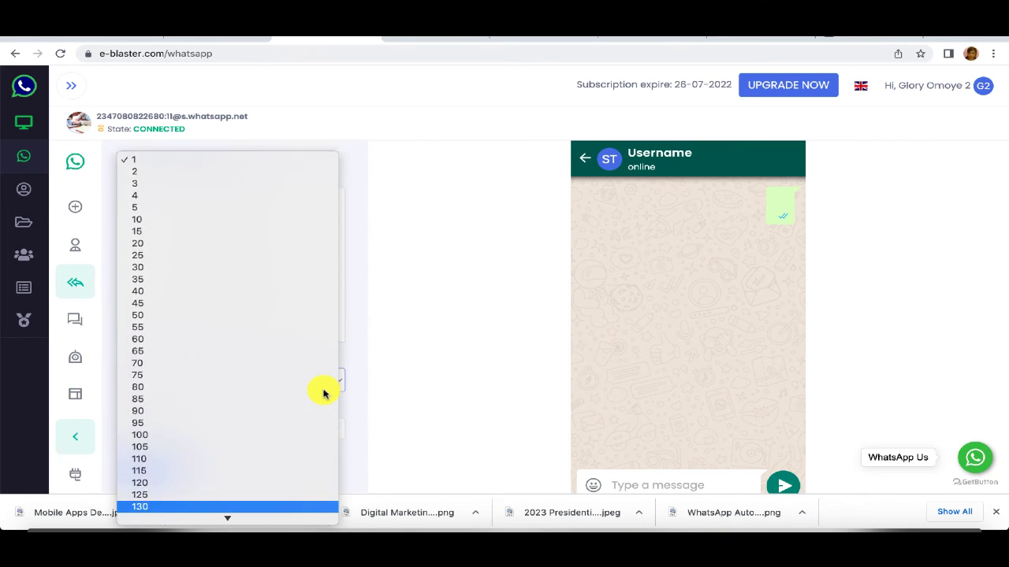
{"action": "key", "text": "Down"}
{"action": "key", "text": "Down"}
{"action": "key", "text": "Down"}
{"action": "key", "text": "Down"}
{"action": "key", "text": "Down"}
{"action": "key", "text": "Down"}
{"action": "key", "text": "Down"}
{"action": "key", "text": "Down"}
{"action": "key", "text": "Down"}
{"action": "key", "text": "Down"}
{"action": "key", "text": "Down"}
{"action": "key", "text": "Down"}
{"action": "key", "text": "Down"}
{"action": "key", "text": "Down"}
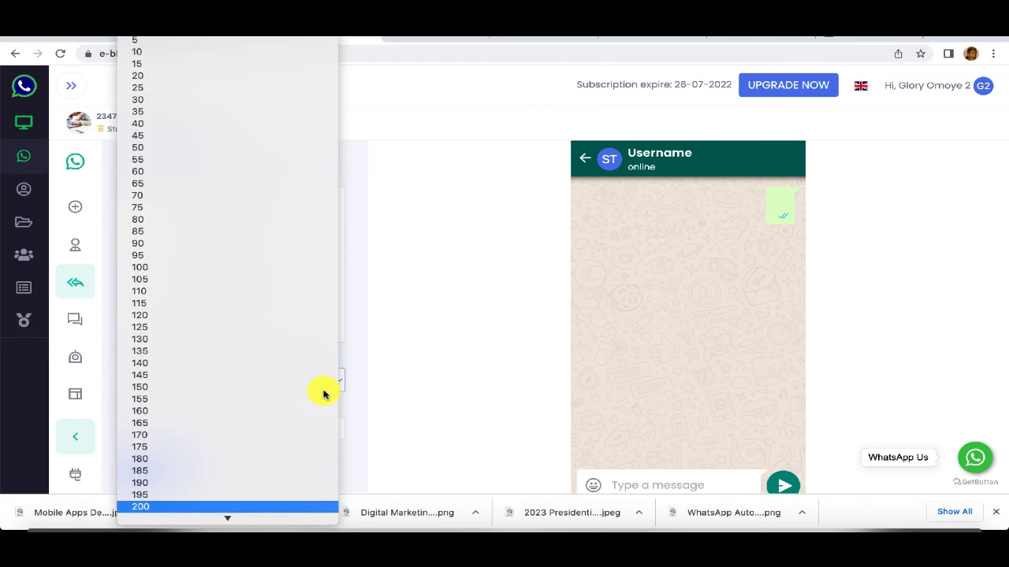
{"action": "key", "text": "Down"}
{"action": "key", "text": "Down"}
{"action": "key", "text": "Down"}
{"action": "key", "text": "Down"}
{"action": "key", "text": "Down"}
{"action": "key", "text": "Down"}
{"action": "key", "text": "Down"}
{"action": "key", "text": "Down"}
{"action": "key", "text": "Down"}
{"action": "key", "text": "Down"}
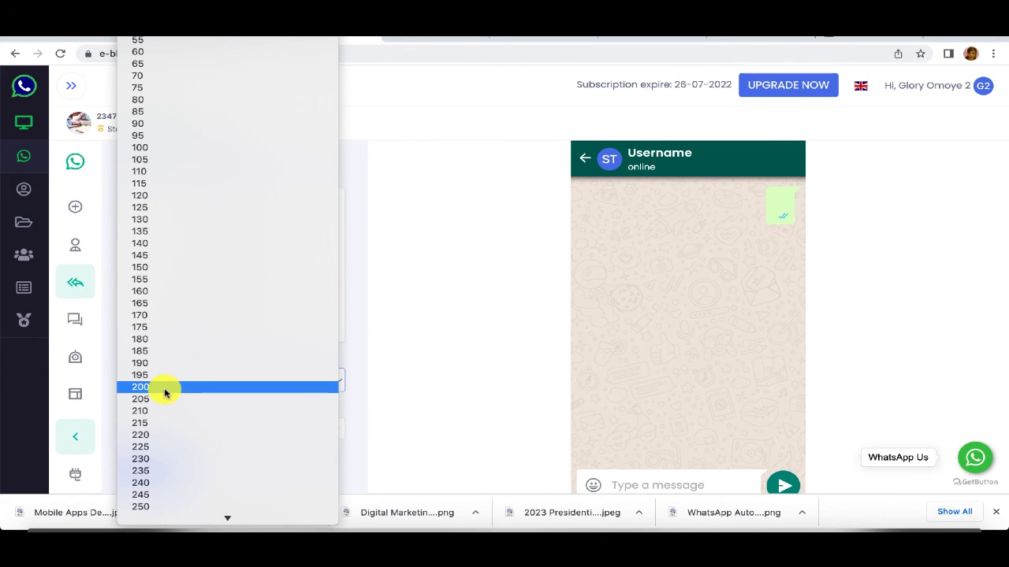
{"action": "left_click", "coordinate": [164, 393]}
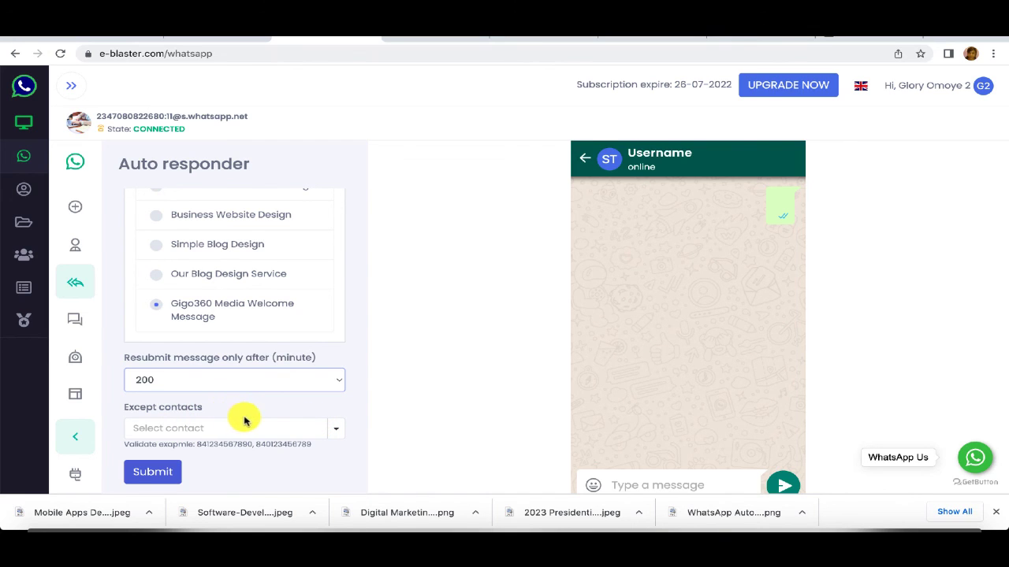
Step: Leave no contacts excluded and submit the auto responder settings
{"action": "left_click", "coordinate": [331, 429]}
{"action": "left_click", "coordinate": [358, 408]}
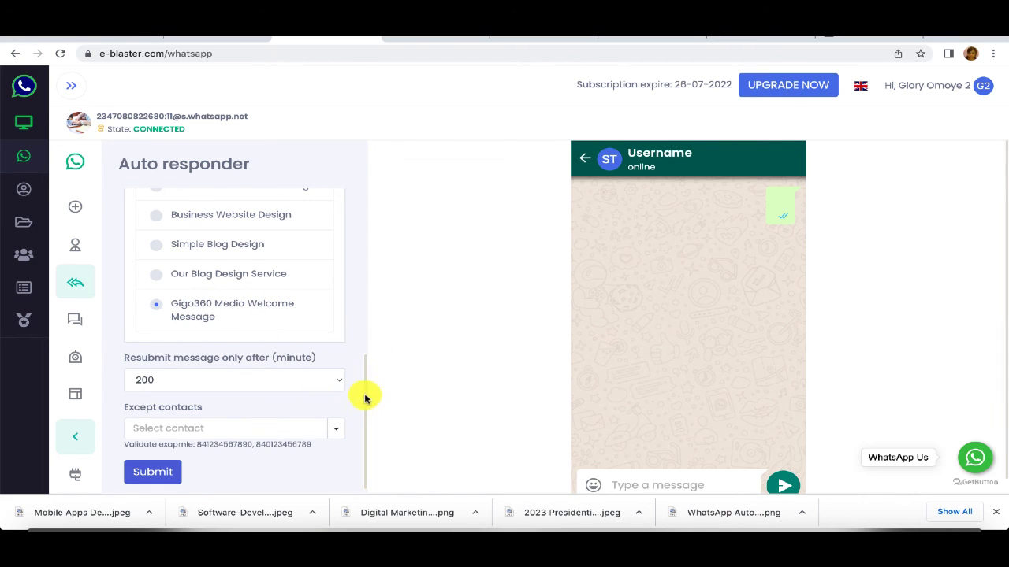
{"action": "left_click_drag", "start_coordinate": [365, 394], "coordinate": [360, 417]}
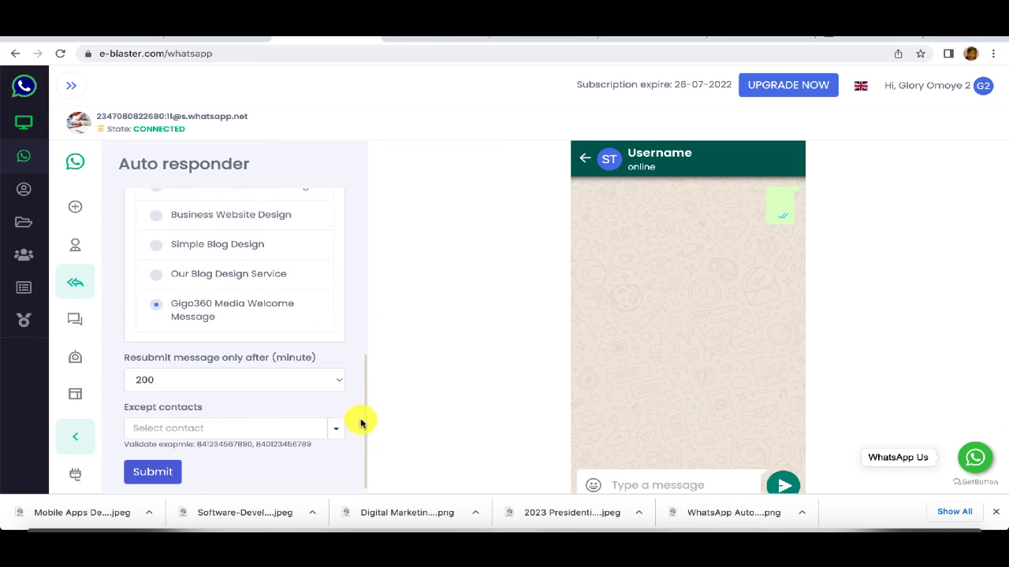
{"action": "left_click", "coordinate": [154, 474]}
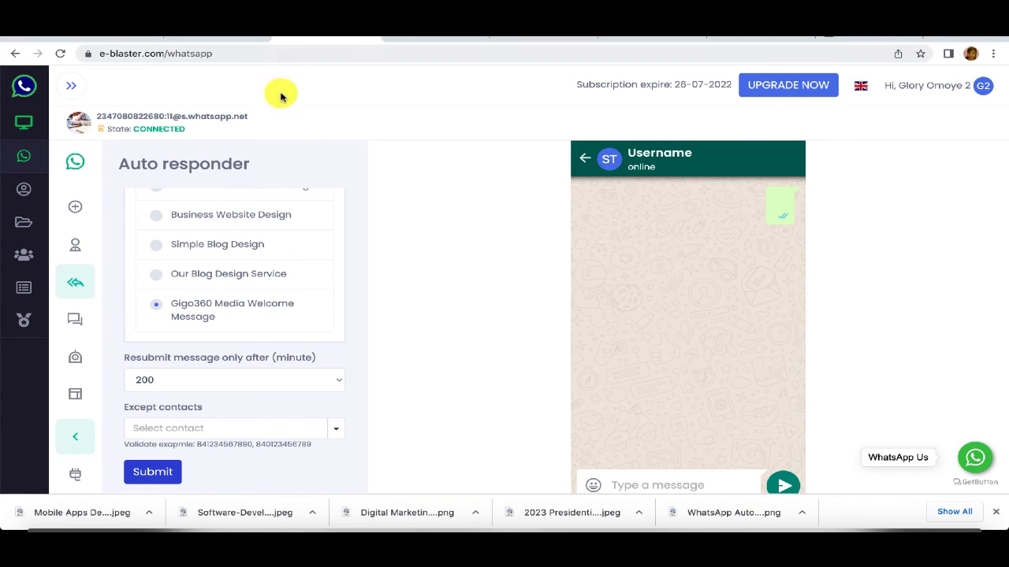
Step: Browse the saved button templates such as WhatsApp Automator, Busuh, e-Blaster and Software Development
{"action": "left_click", "coordinate": [76, 391]}
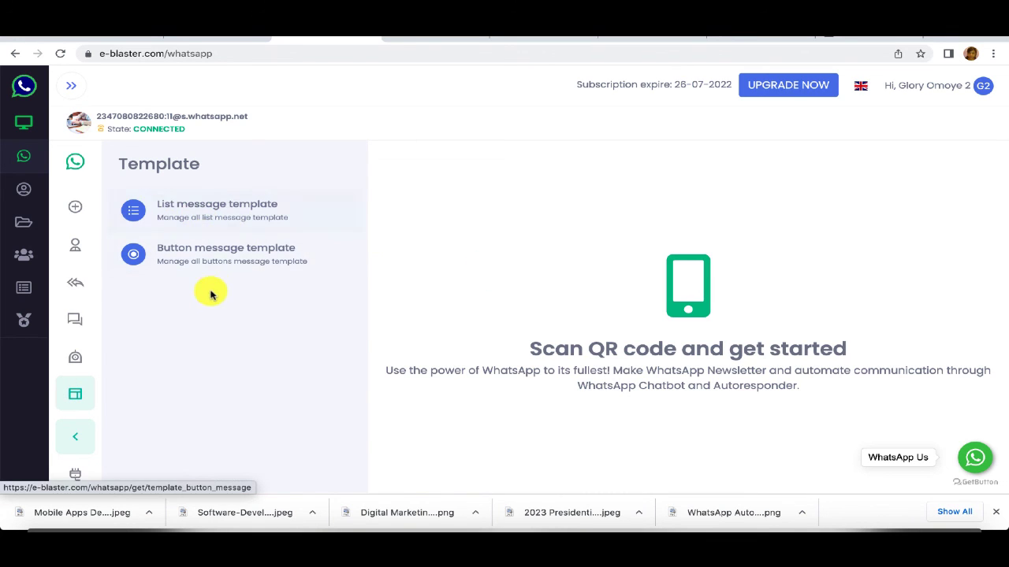
{"action": "left_click", "coordinate": [202, 254]}
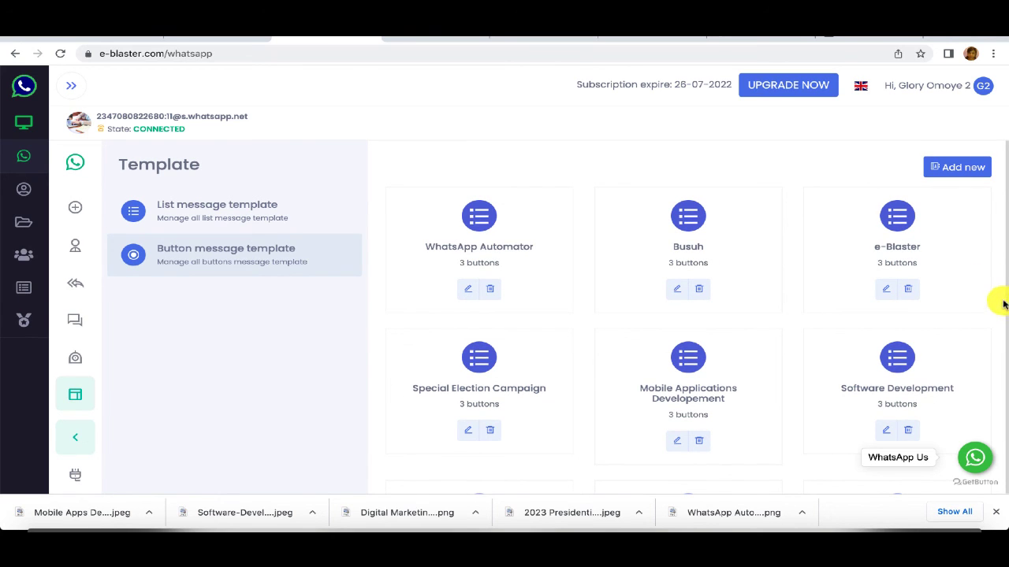
{"action": "mouse_move", "coordinate": [1005, 304]}
{"action": "left_mouse_down"}
{"action": "mouse_move", "coordinate": [1006, 349]}
{"action": "mouse_move", "coordinate": [1005, 315]}
{"action": "left_mouse_up"}
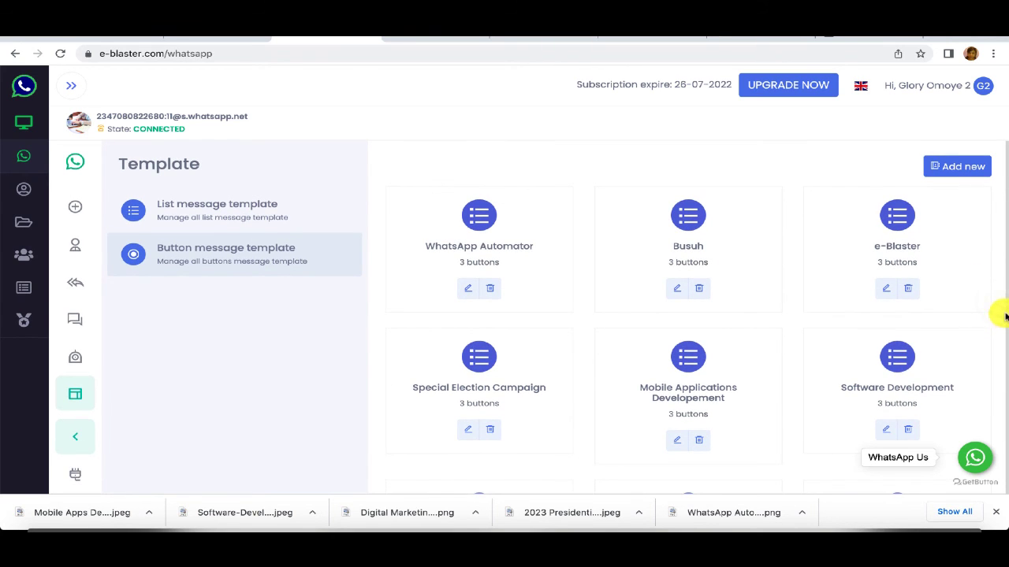
{"action": "scroll", "coordinate": [938, 323], "scroll_direction": "down", "scroll_amount": 4}
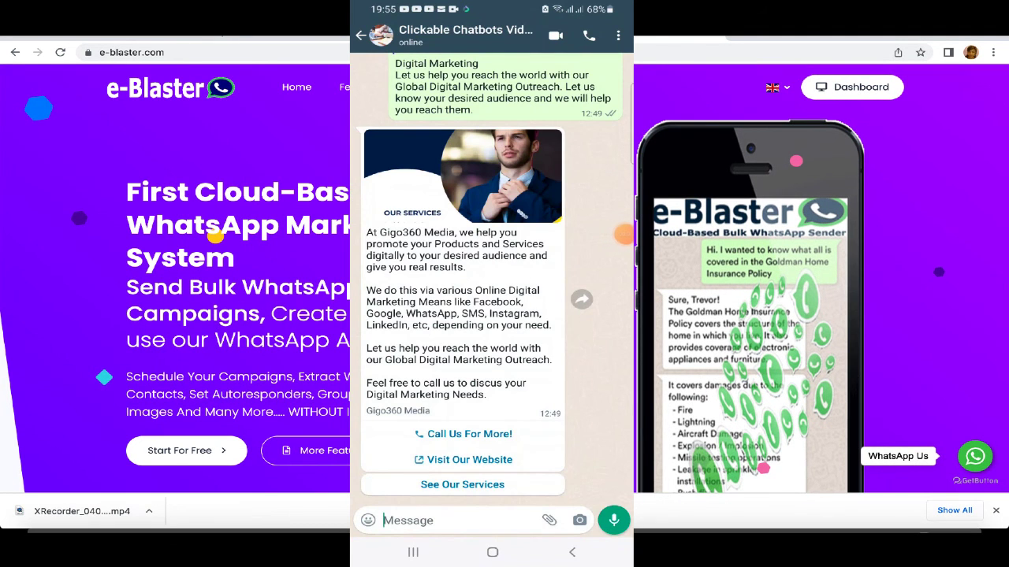
Step: Send 'Hello' to the chatbot in WhatsApp and scroll through its welcome reply
{"action": "left_click", "coordinate": [441, 520]}
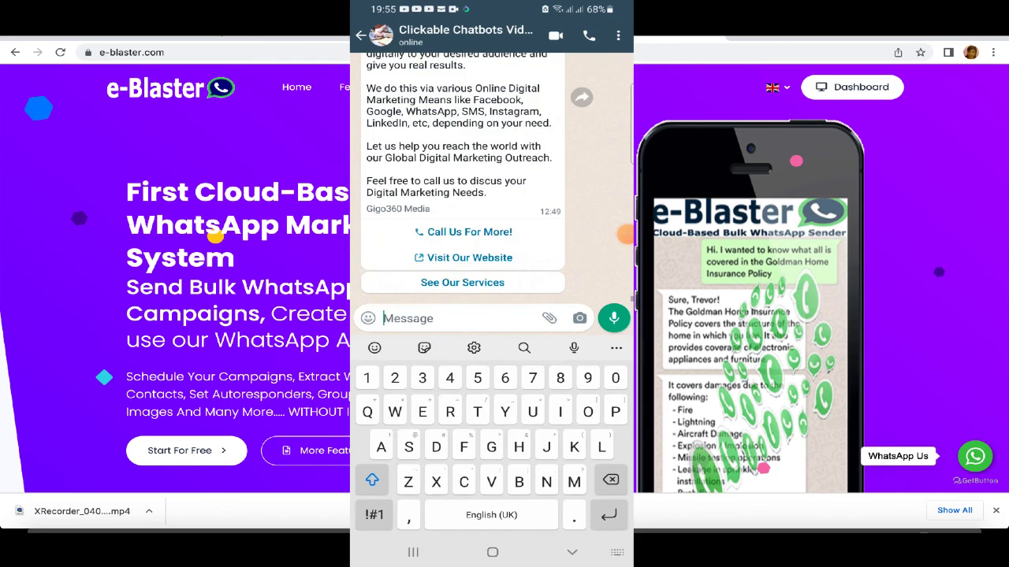
{"action": "type", "text": "Hello"}
{"action": "left_click", "coordinate": [614, 317]}
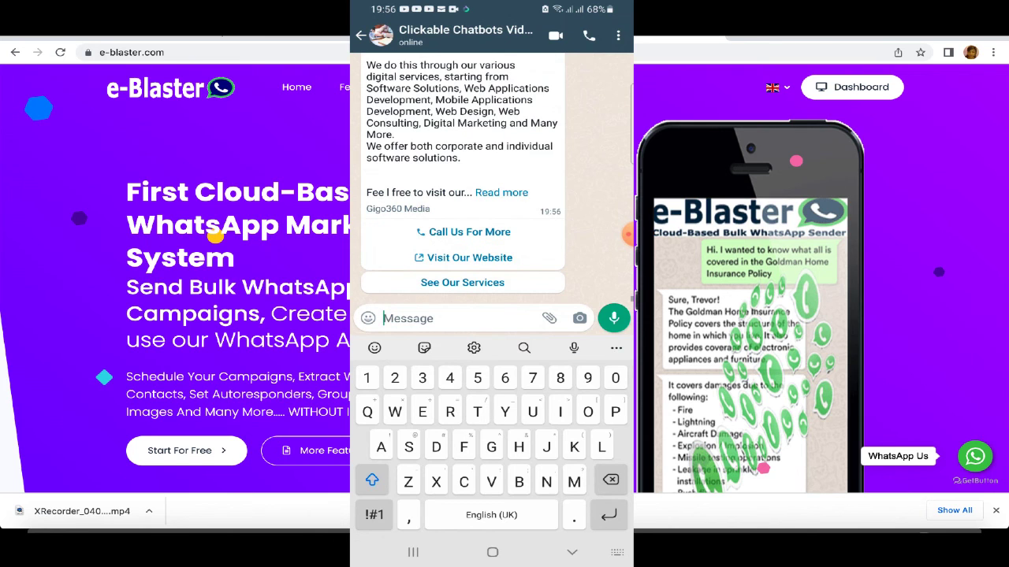
{"action": "scroll", "coordinate": [465, 177], "scroll_direction": "up", "scroll_amount": 5}
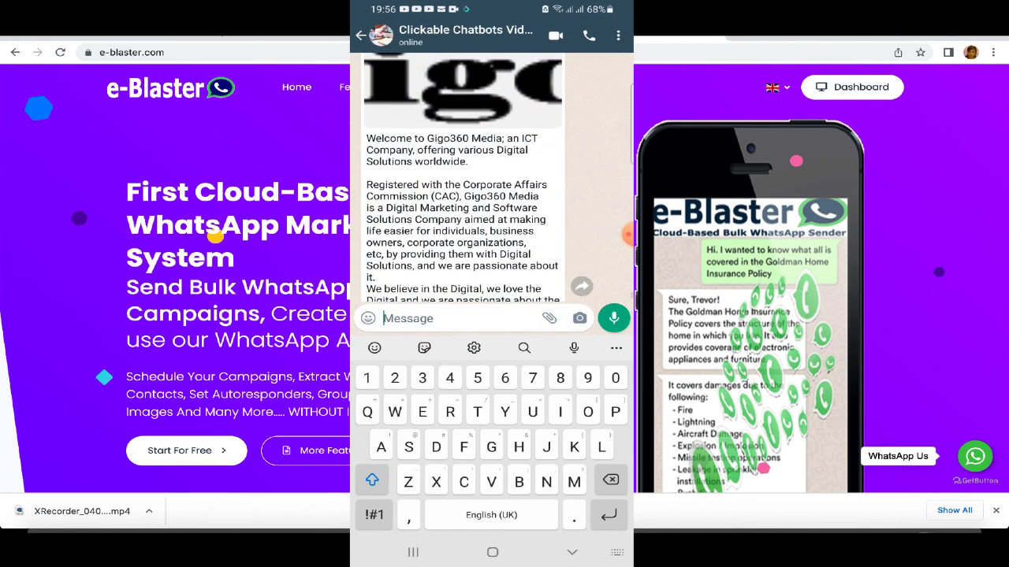
{"action": "scroll", "coordinate": [465, 178], "scroll_direction": "down", "scroll_amount": 1}
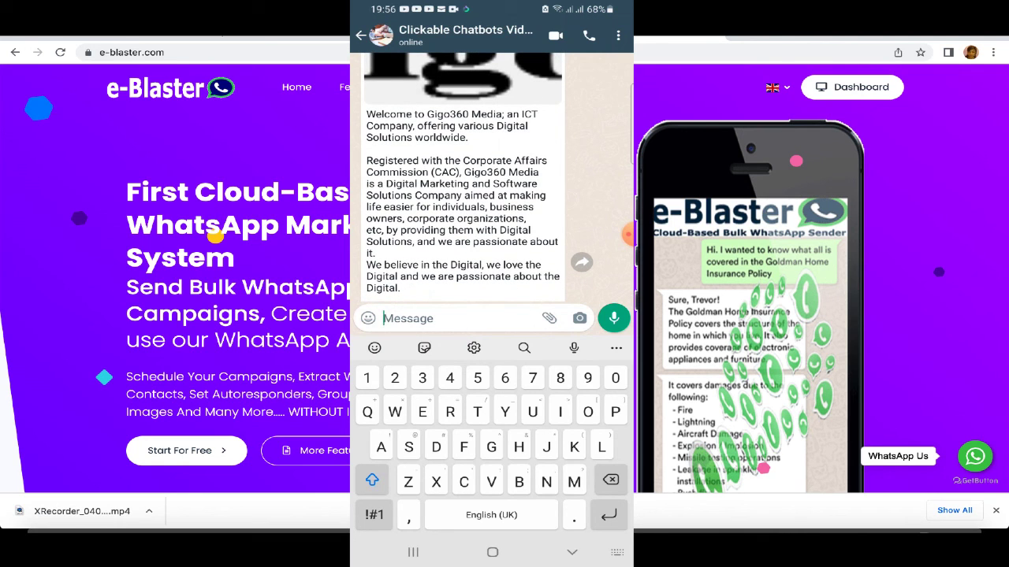
{"action": "scroll", "coordinate": [465, 178], "scroll_direction": "down", "scroll_amount": 5}
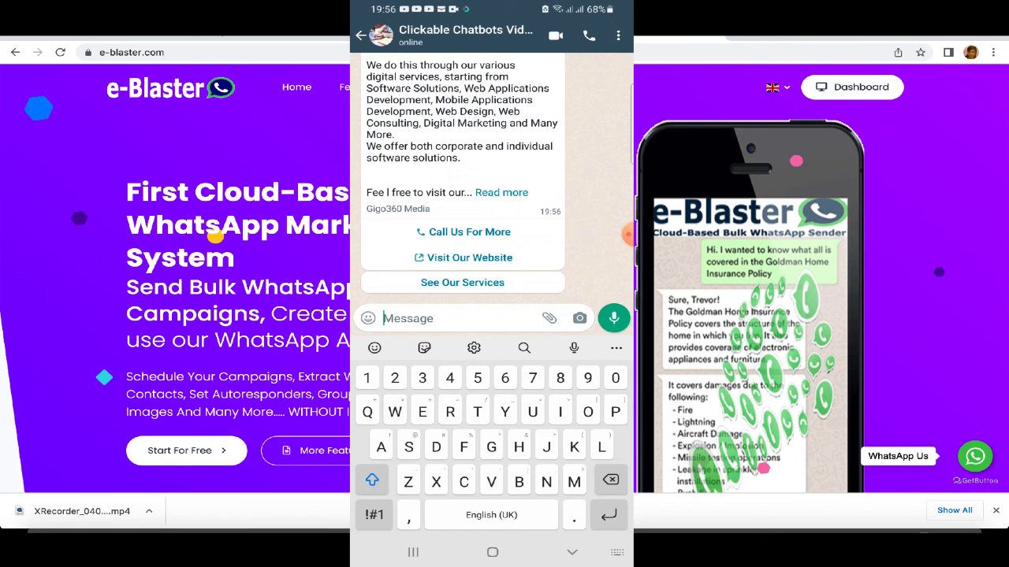
Step: Test the Call Us For More and Visit Our Website buttons, then reply See Our Services
{"action": "left_click", "coordinate": [464, 232]}
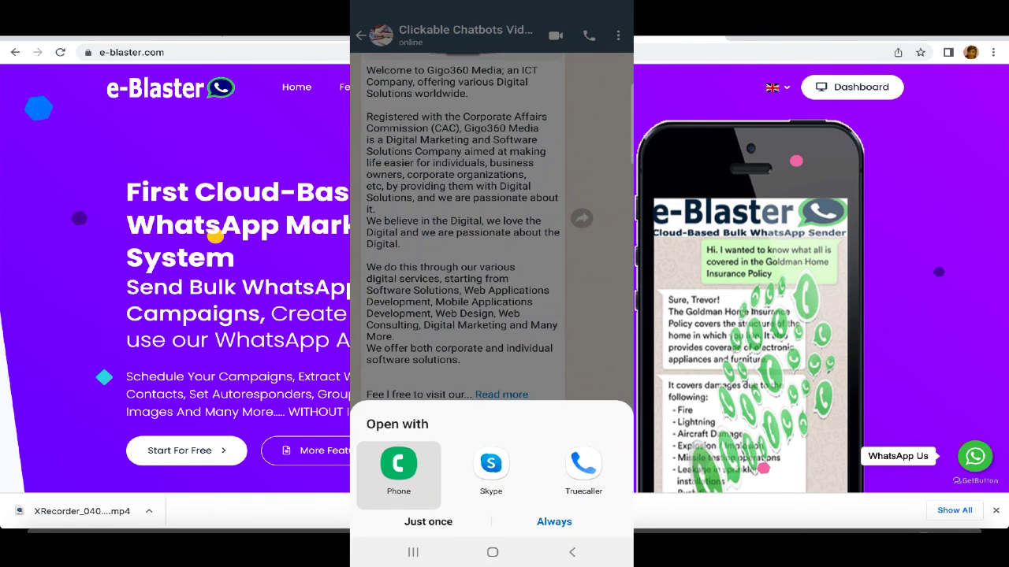
{"action": "left_click", "coordinate": [428, 522]}
{"action": "left_click", "coordinate": [572, 552]}
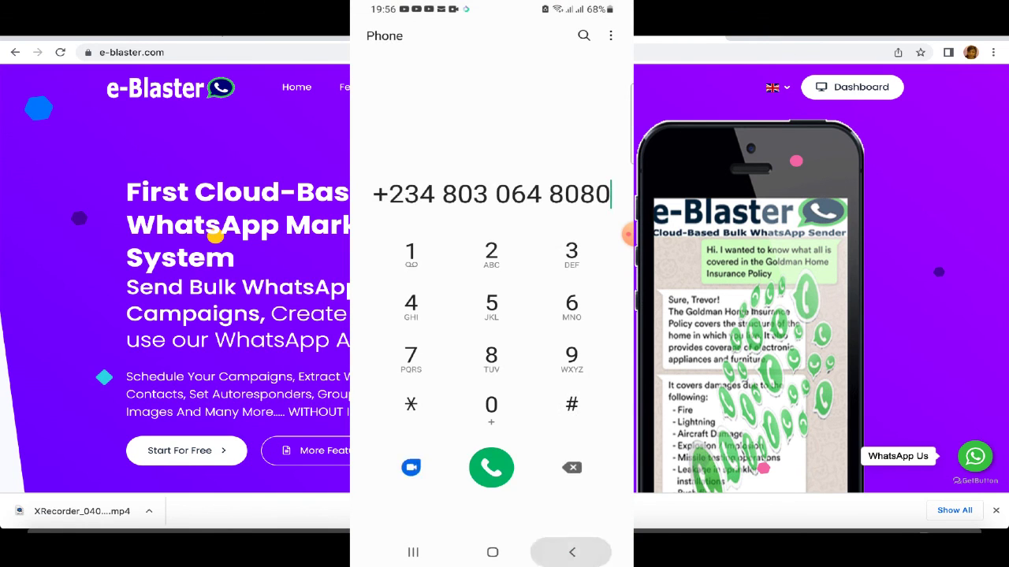
{"action": "left_click", "coordinate": [572, 552]}
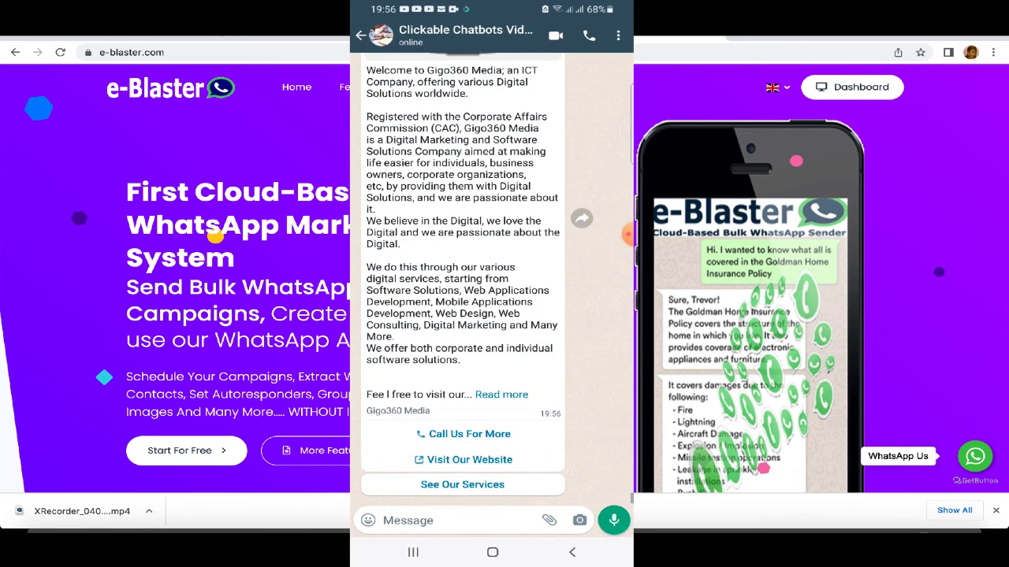
{"action": "left_click", "coordinate": [469, 459]}
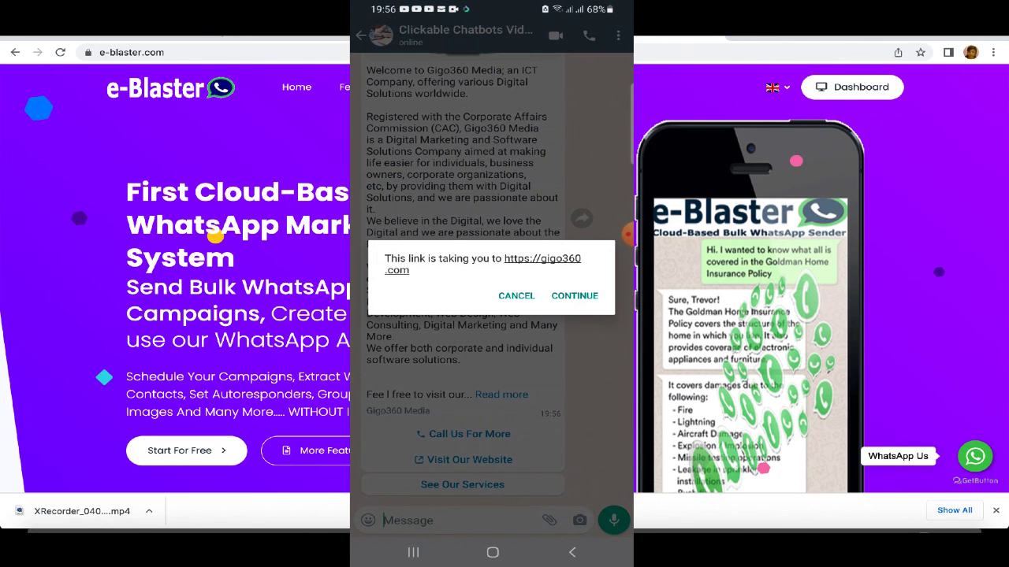
{"action": "left_click", "coordinate": [516, 296]}
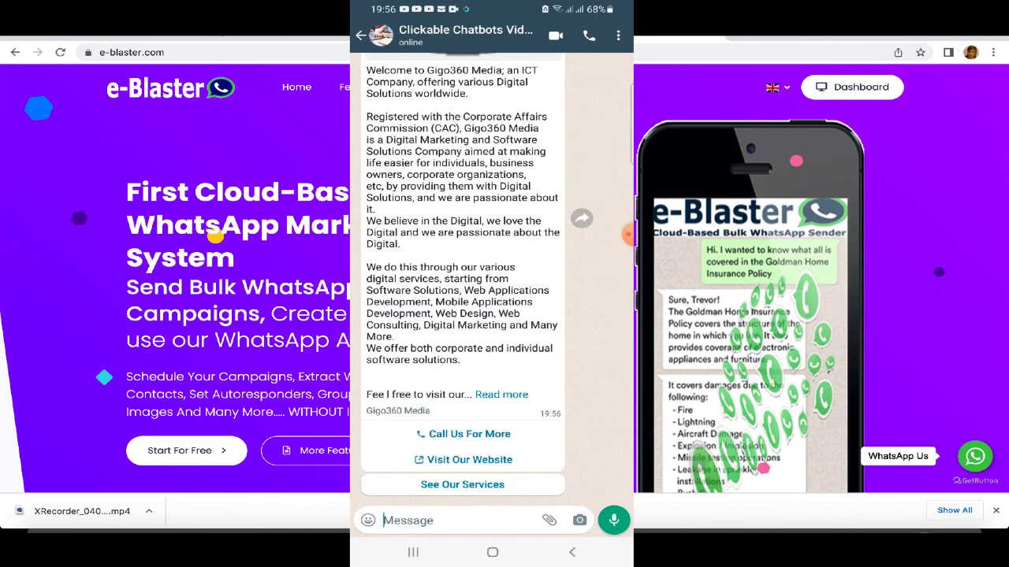
{"action": "left_click", "coordinate": [463, 484]}
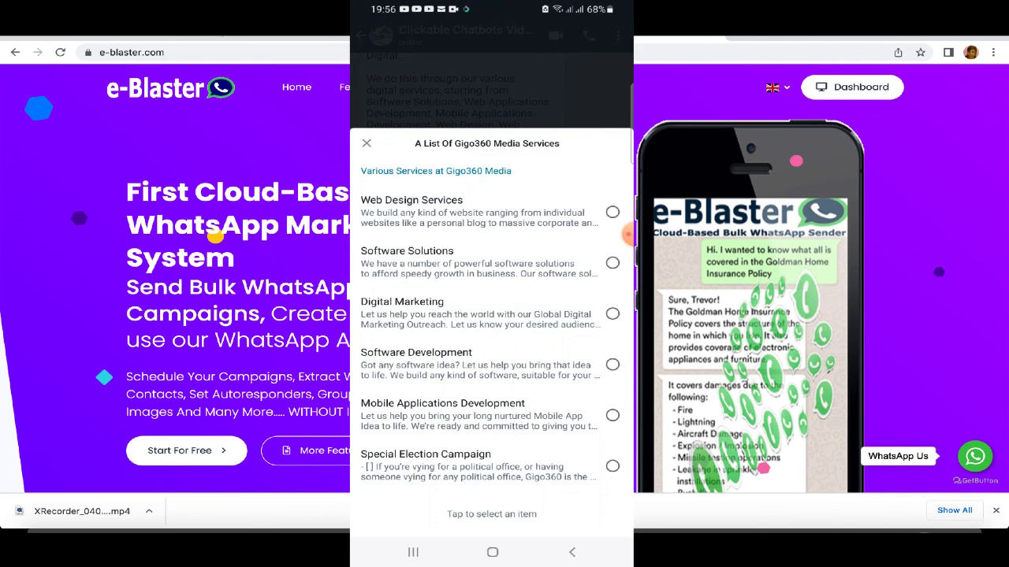
Step: Send Web Design Services, then choose and send the Simple Blog package
{"action": "left_click", "coordinate": [489, 211]}
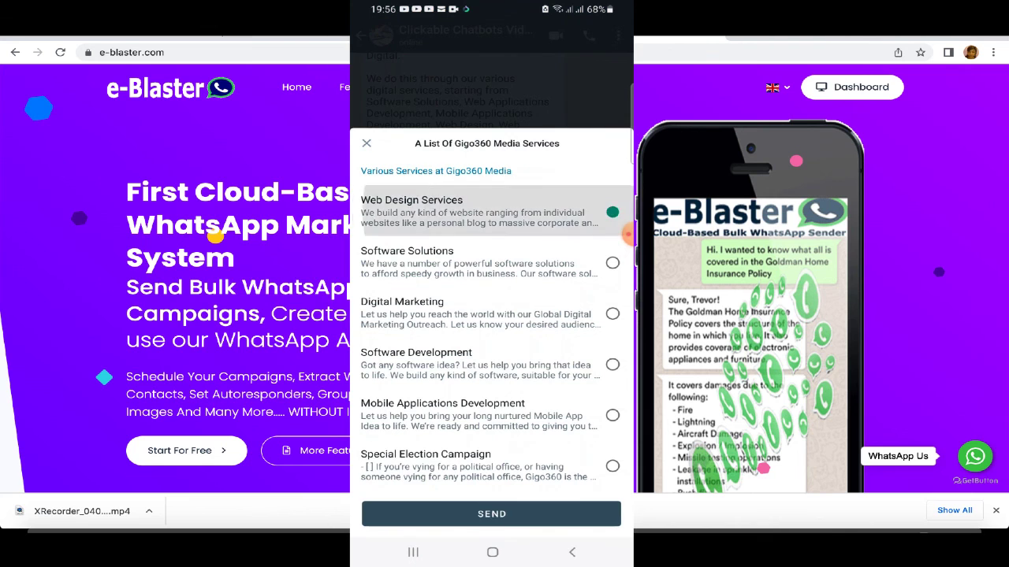
{"action": "left_click", "coordinate": [491, 513]}
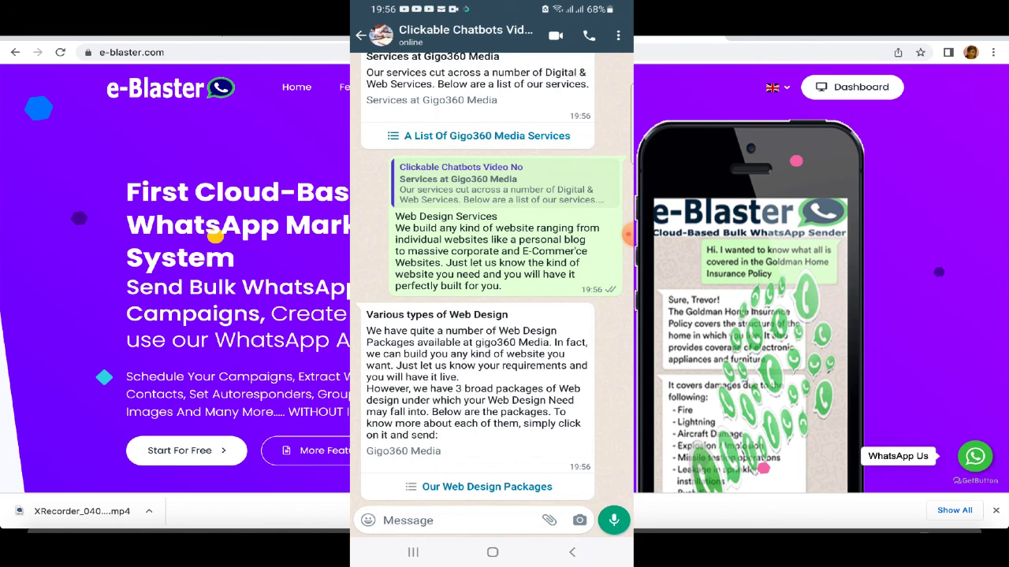
{"action": "left_click", "coordinate": [487, 486]}
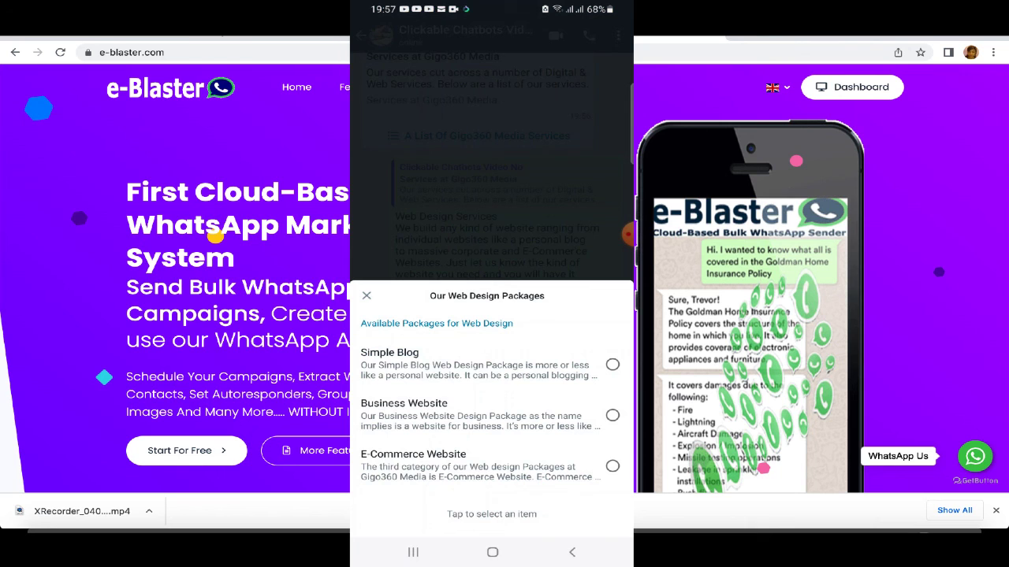
{"action": "left_click", "coordinate": [489, 364]}
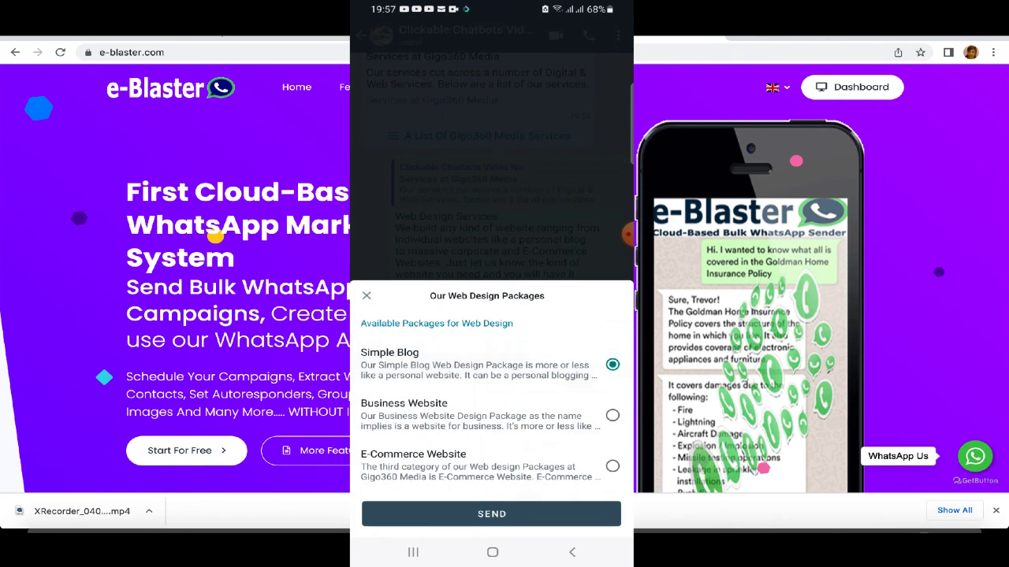
{"action": "left_click", "coordinate": [492, 514]}
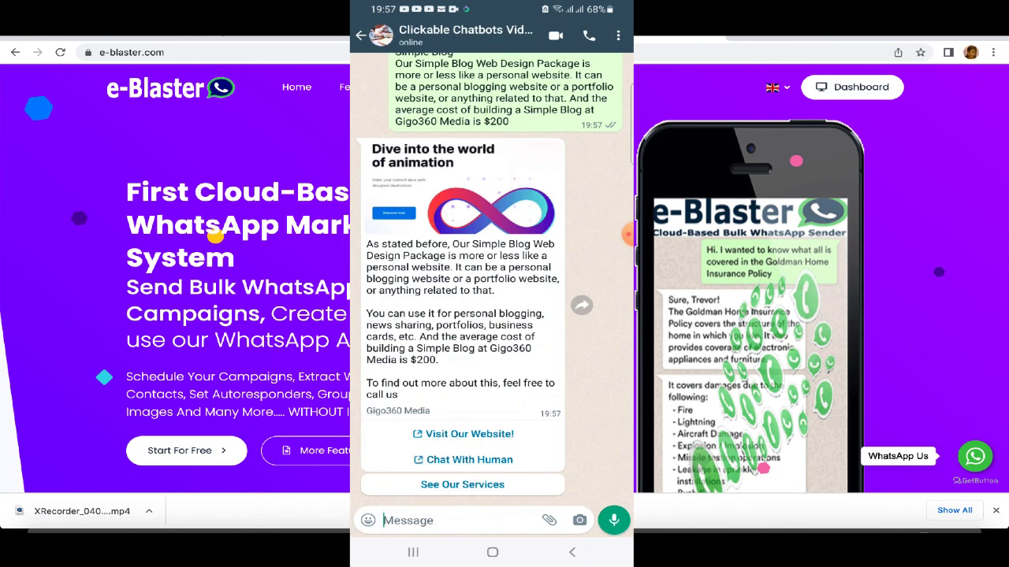
Step: Test the Gigo360 website link in the Simple Blog reply, then back out to the chats list
{"action": "left_click", "coordinate": [463, 433]}
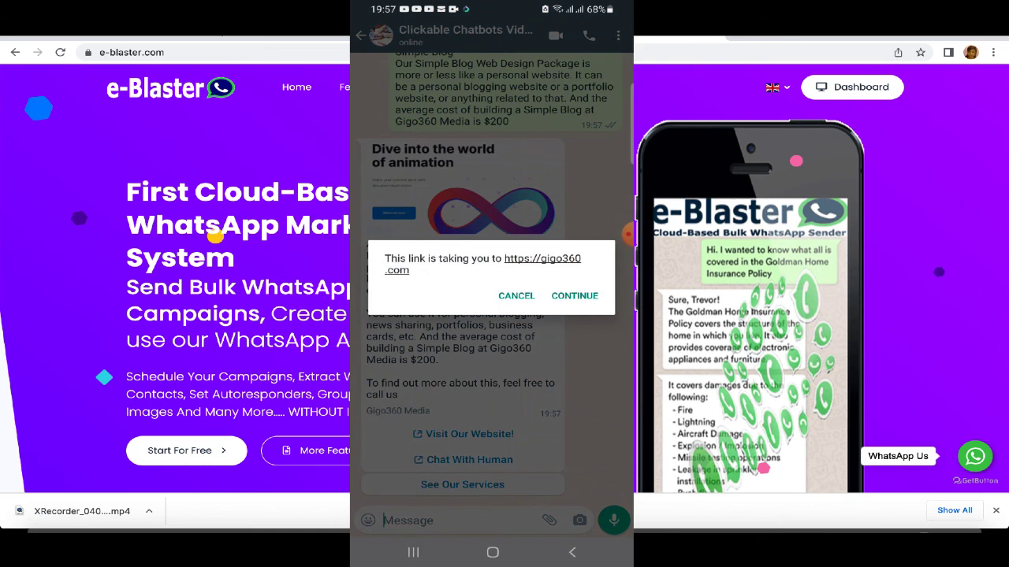
{"action": "left_click", "coordinate": [516, 295]}
{"action": "left_click", "coordinate": [581, 305]}
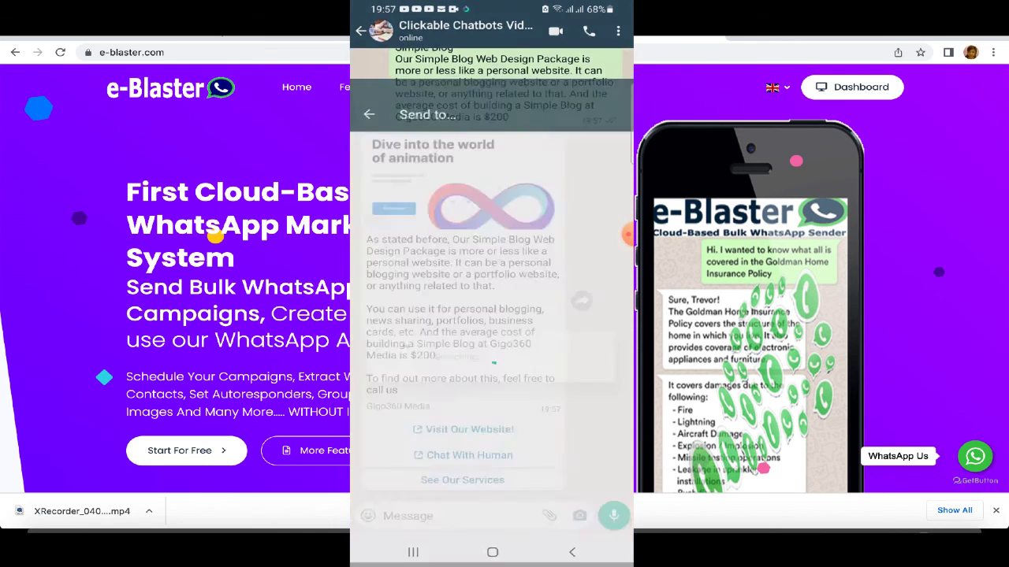
{"action": "left_click", "coordinate": [572, 552]}
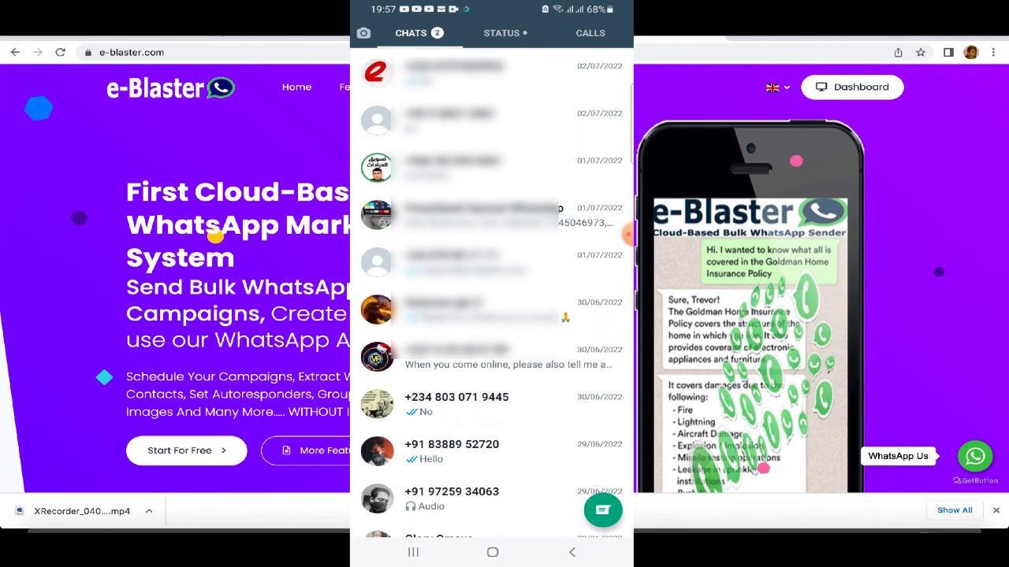
Step: Reopen the Clickable Chatbots chat and bring up the services list via See Our Services
{"action": "scroll", "coordinate": [489, 300], "scroll_direction": "up", "scroll_amount": 5}
{"action": "left_click", "coordinate": [473, 102]}
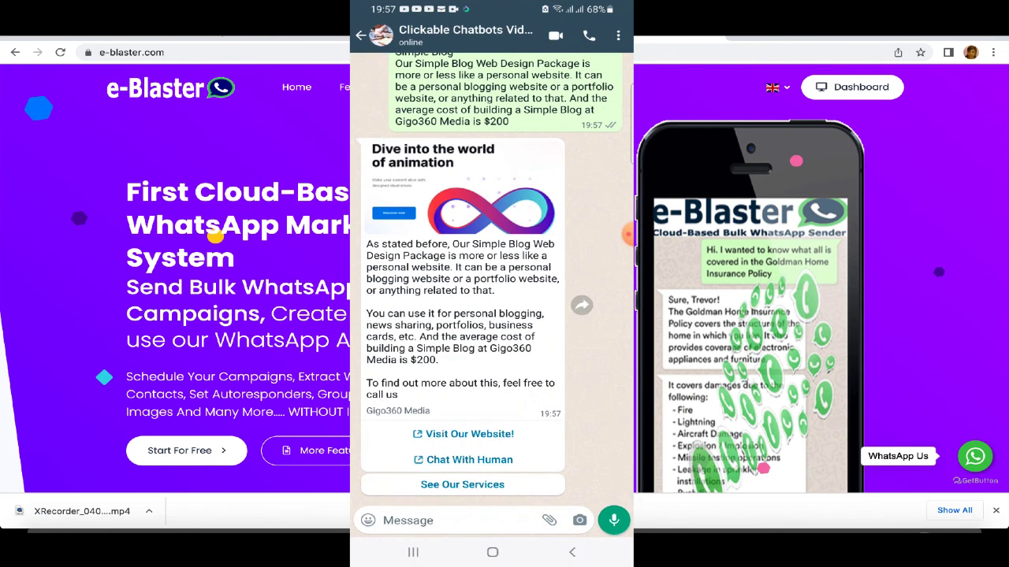
{"action": "left_click", "coordinate": [462, 485]}
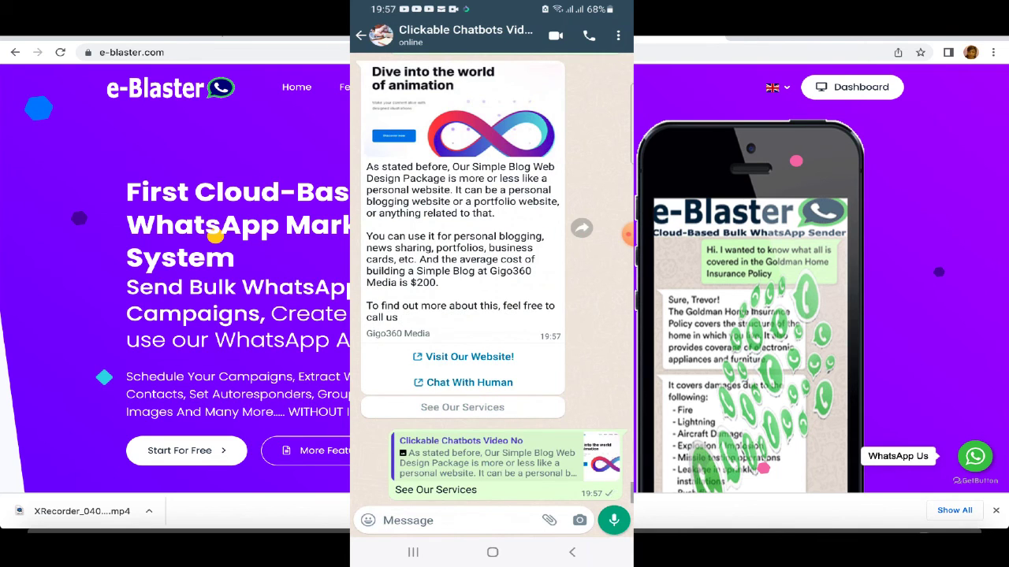
{"action": "left_click", "coordinate": [479, 486]}
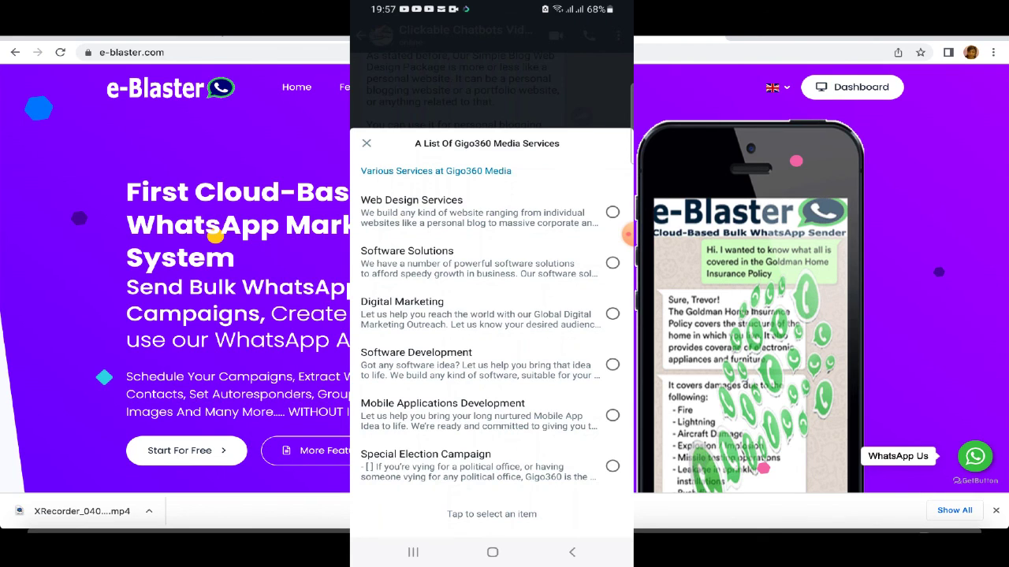
Step: Send Software Solutions, then pick and send Busuh from the software list
{"action": "left_click", "coordinate": [612, 262]}
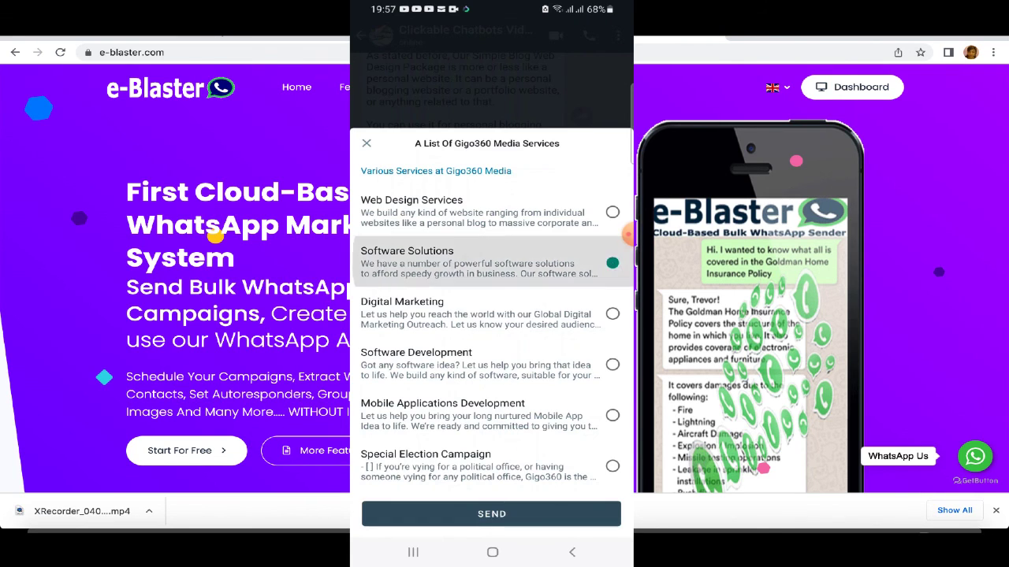
{"action": "left_click", "coordinate": [491, 513]}
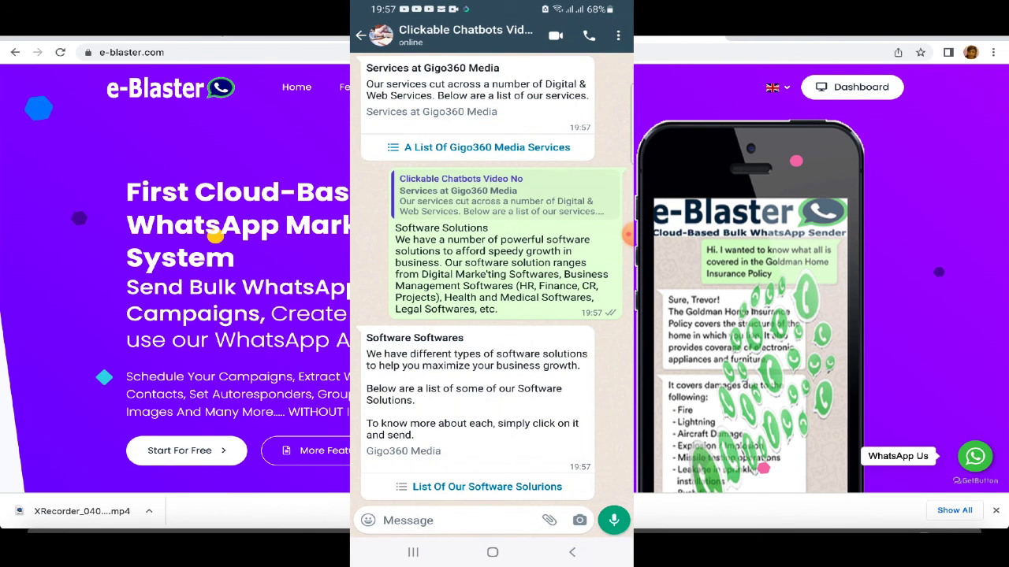
{"action": "left_click", "coordinate": [487, 486]}
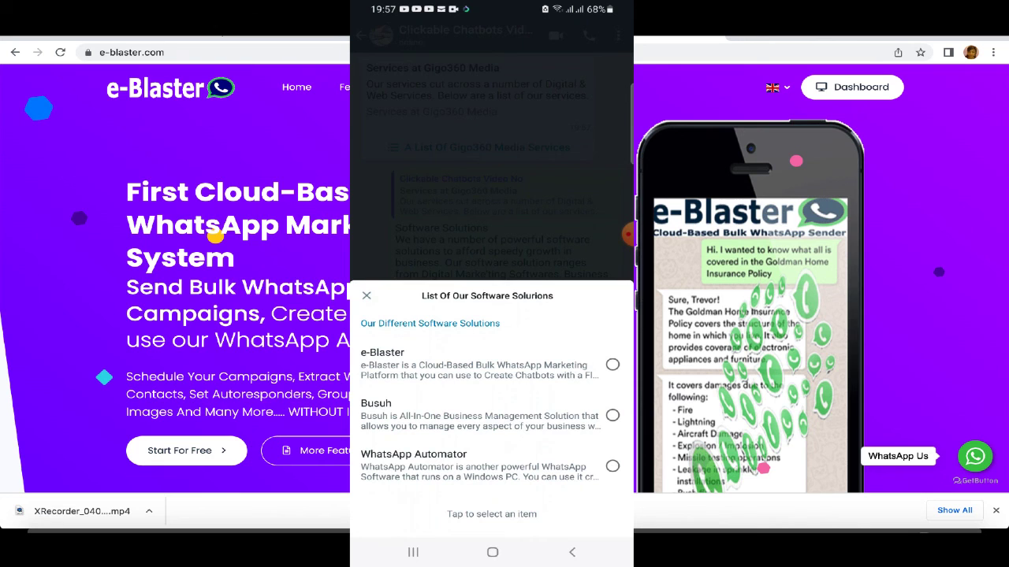
{"action": "left_click", "coordinate": [481, 414]}
{"action": "left_click", "coordinate": [492, 513]}
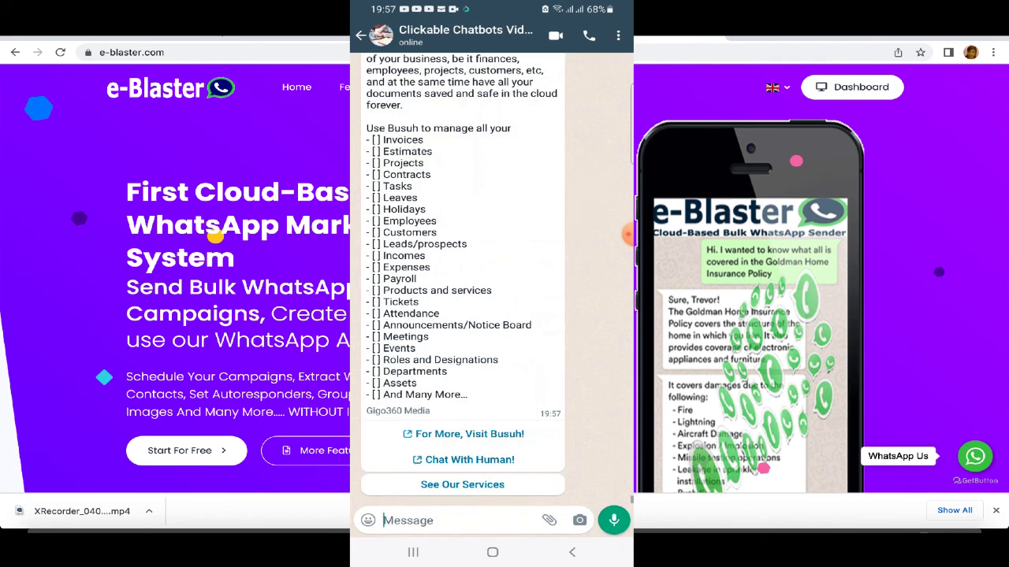
Step: Test the Busuh website link, then reply See Our Services and reopen the services list
{"action": "scroll", "coordinate": [489, 277], "scroll_direction": "up", "scroll_amount": 5}
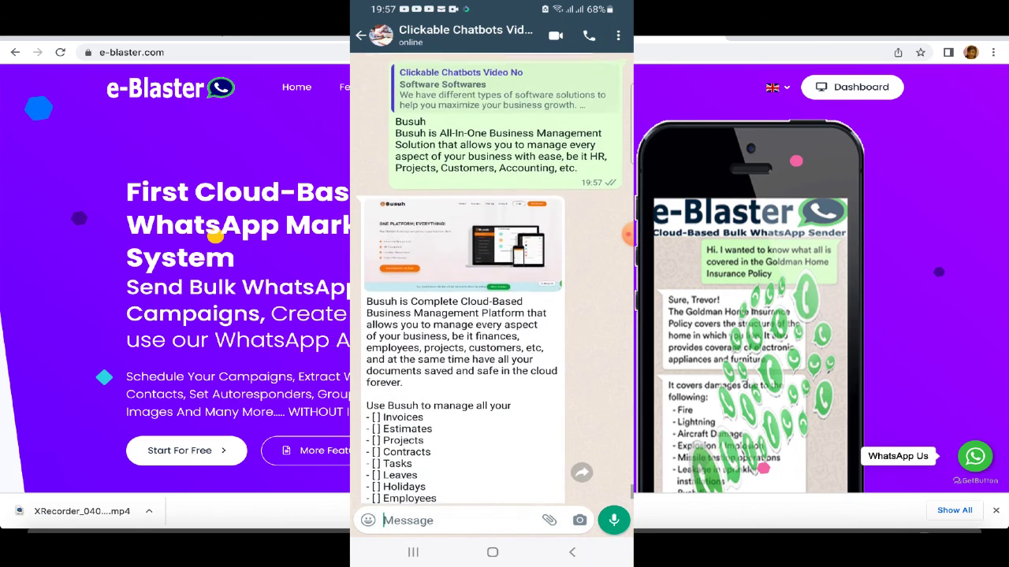
{"action": "scroll", "coordinate": [490, 277], "scroll_direction": "down", "scroll_amount": 4}
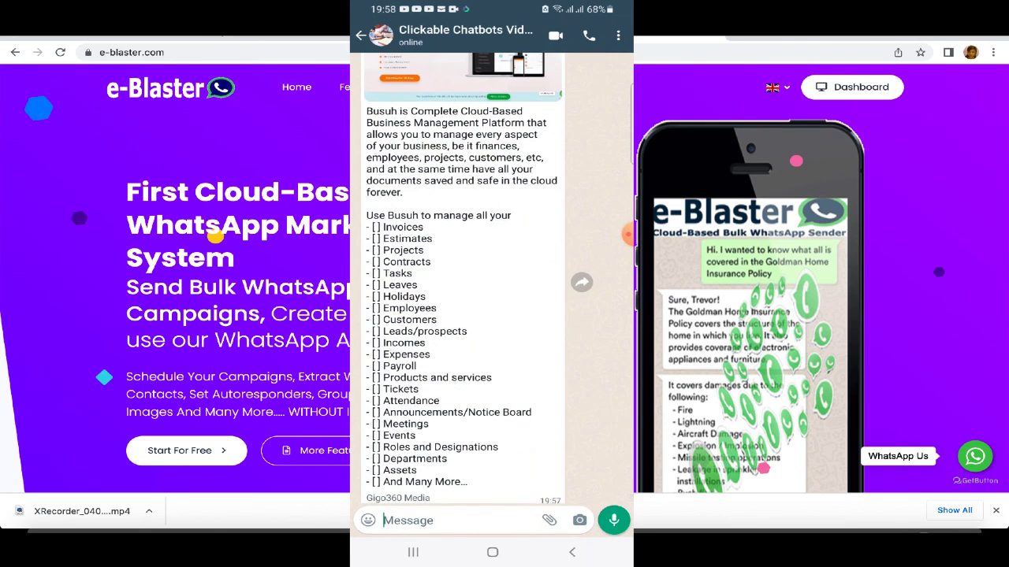
{"action": "scroll", "coordinate": [490, 278], "scroll_direction": "down", "scroll_amount": 2}
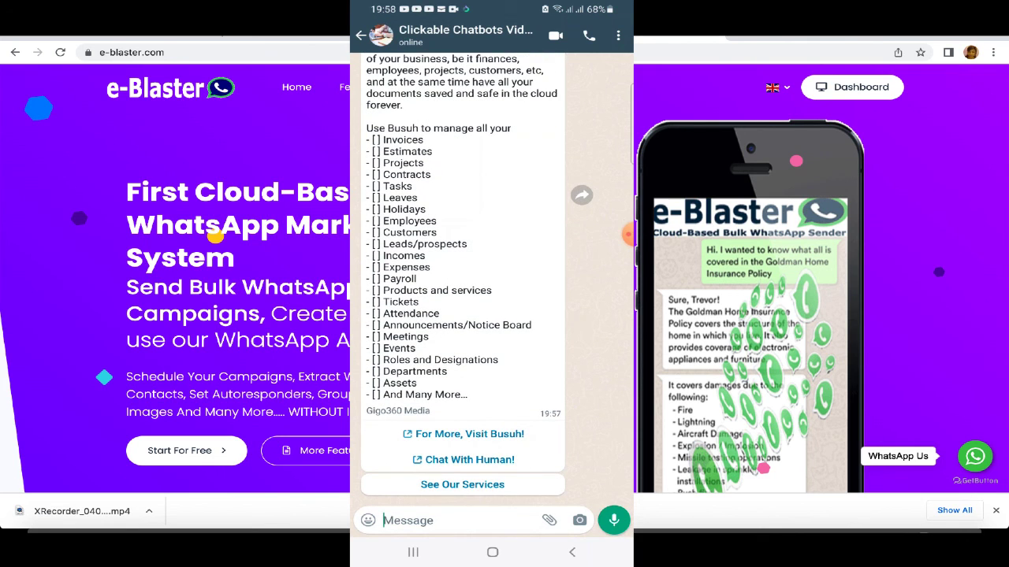
{"action": "left_click", "coordinate": [469, 434]}
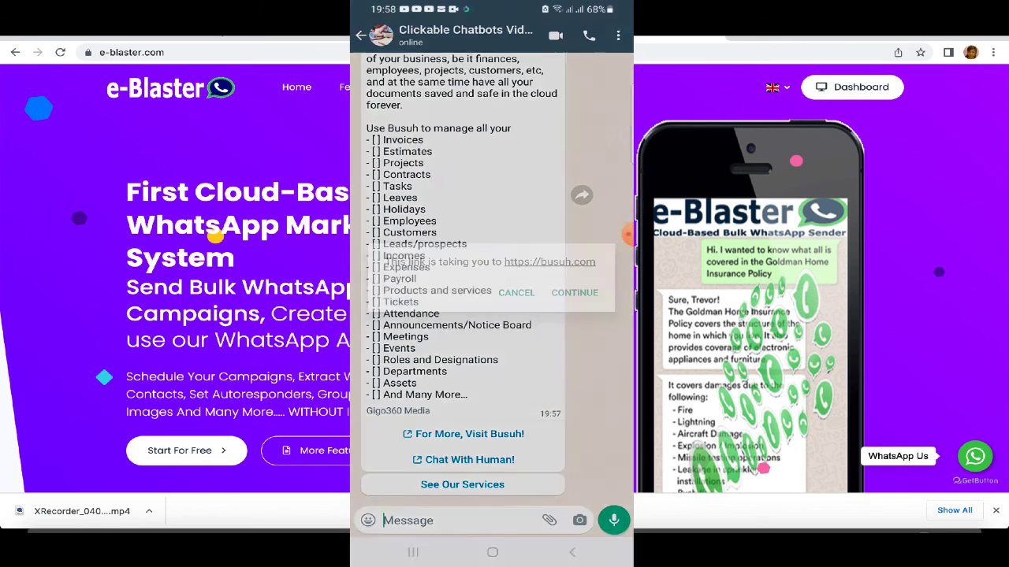
{"action": "left_click", "coordinate": [516, 292]}
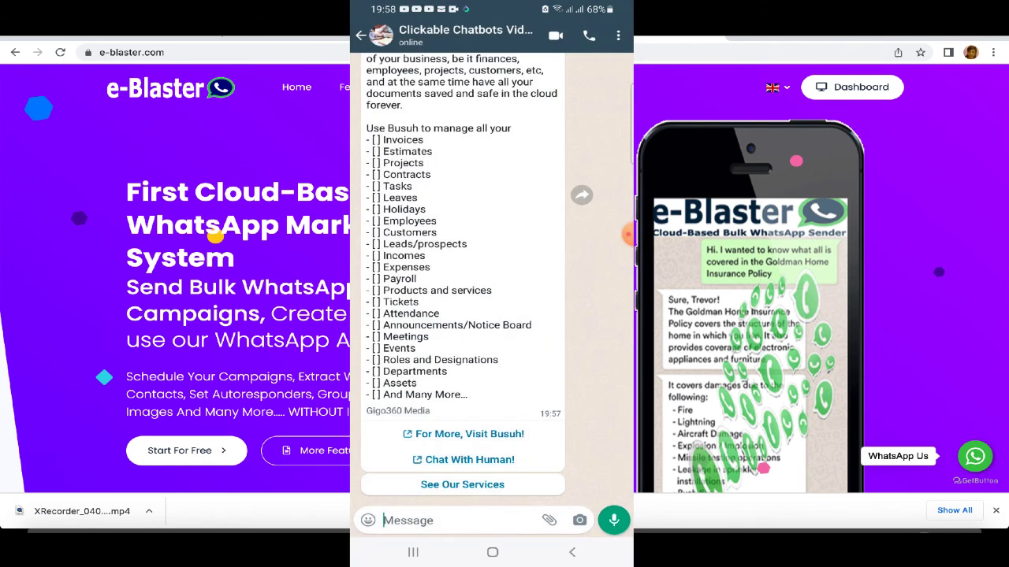
{"action": "left_click", "coordinate": [462, 485]}
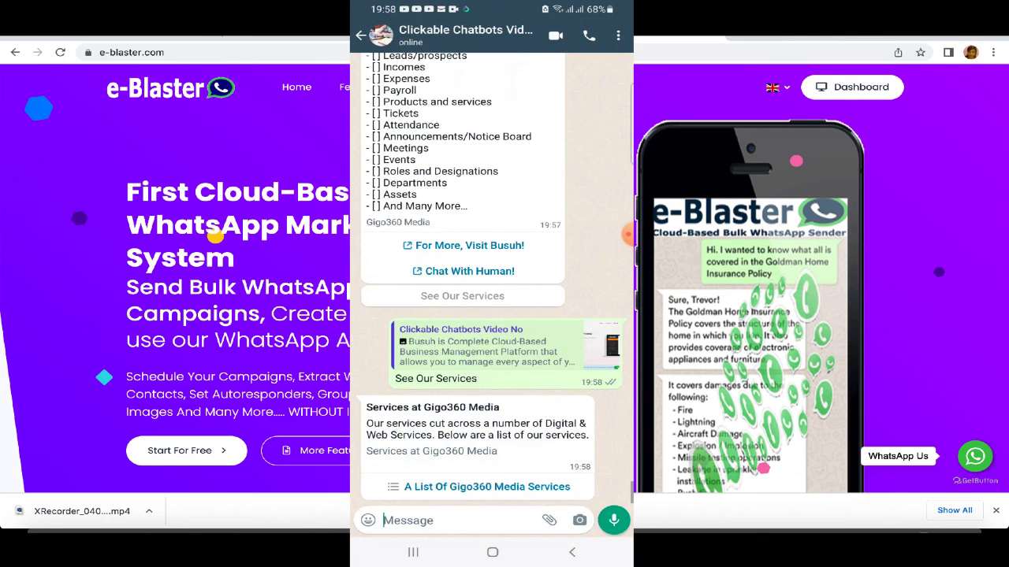
{"action": "left_click", "coordinate": [487, 487]}
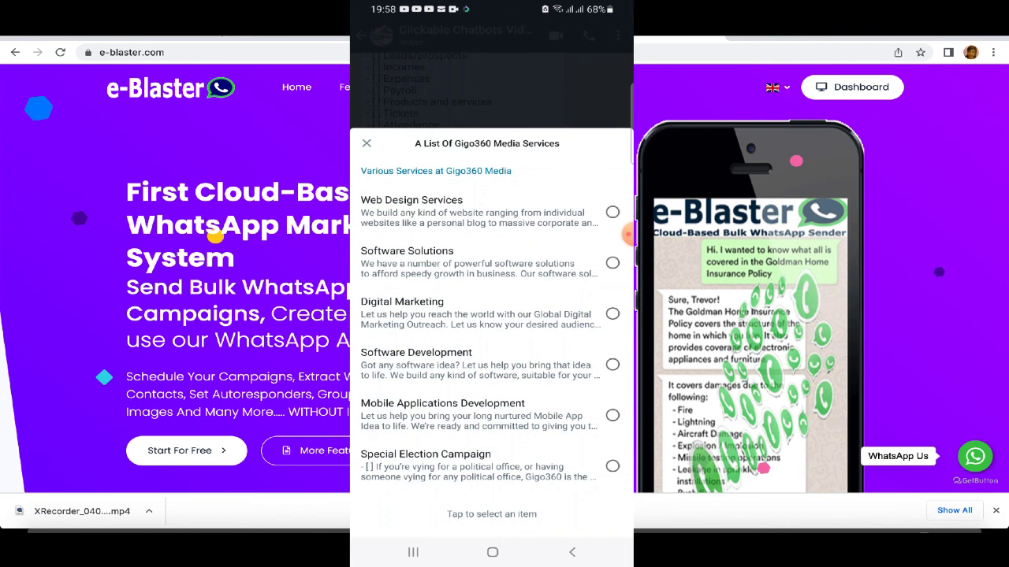
Step: Send Special Election Campaign and scroll through the bot's campaign description and buttons
{"action": "left_click", "coordinate": [612, 466]}
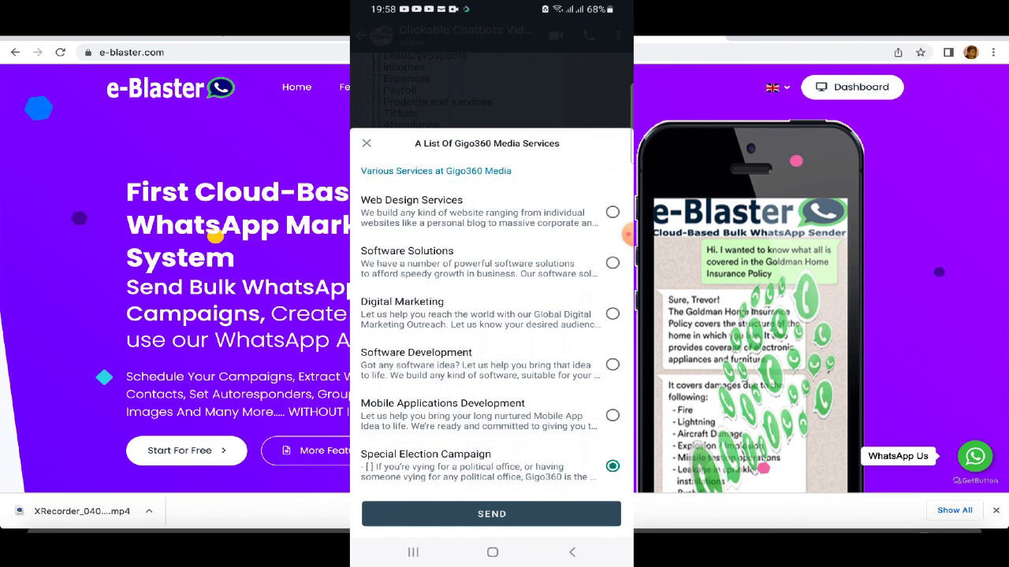
{"action": "left_click", "coordinate": [492, 514]}
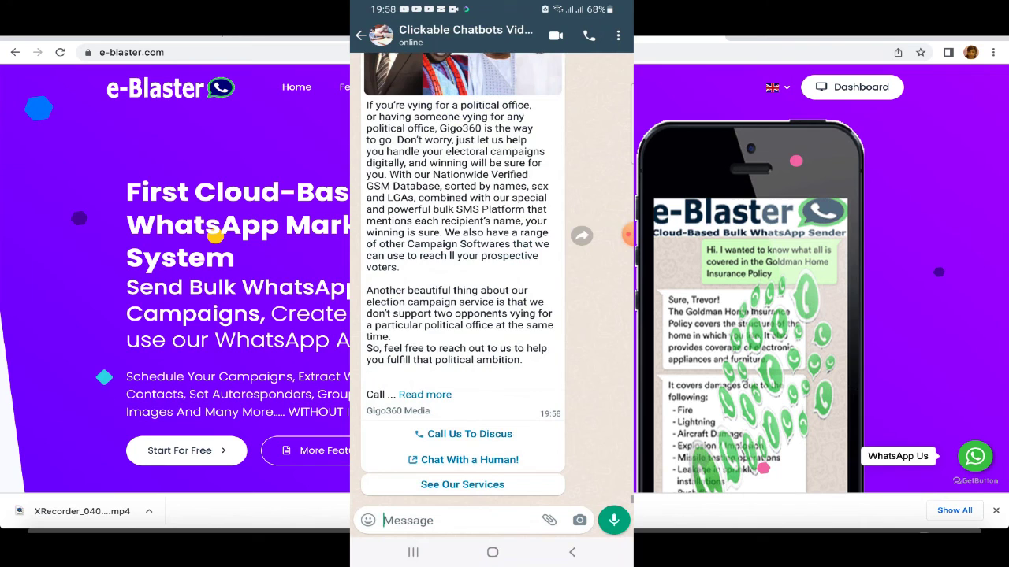
{"action": "scroll", "coordinate": [490, 274], "scroll_direction": "up", "scroll_amount": 3}
{"action": "scroll", "coordinate": [473, 276], "scroll_direction": "down", "scroll_amount": 2}
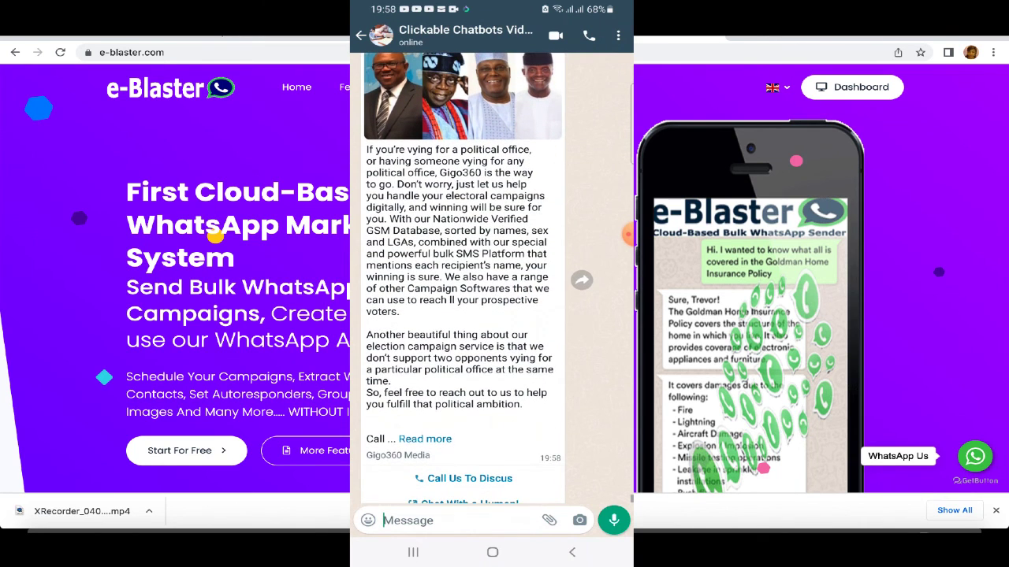
{"action": "scroll", "coordinate": [497, 276], "scroll_direction": "down", "scroll_amount": 1}
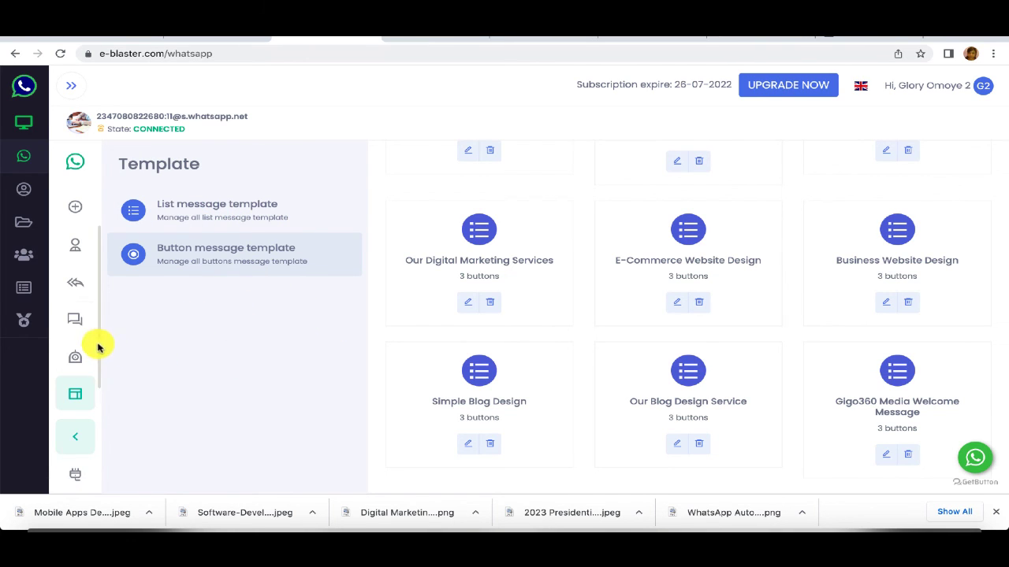
Step: Start a new bulk campaign and preview its Buttons, List message and Text & Media tabs
{"action": "left_click", "coordinate": [75, 321]}
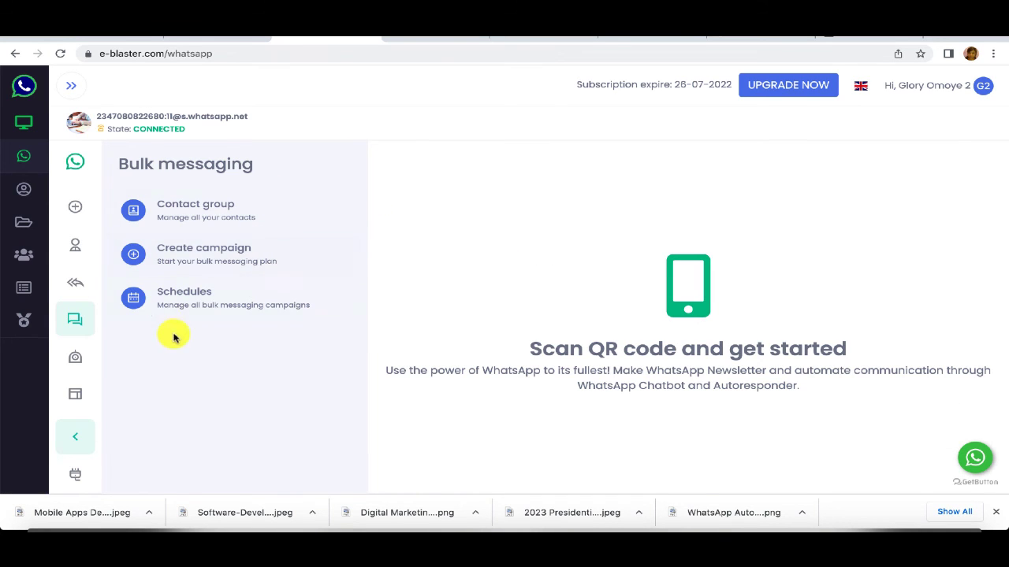
{"action": "left_click", "coordinate": [203, 260]}
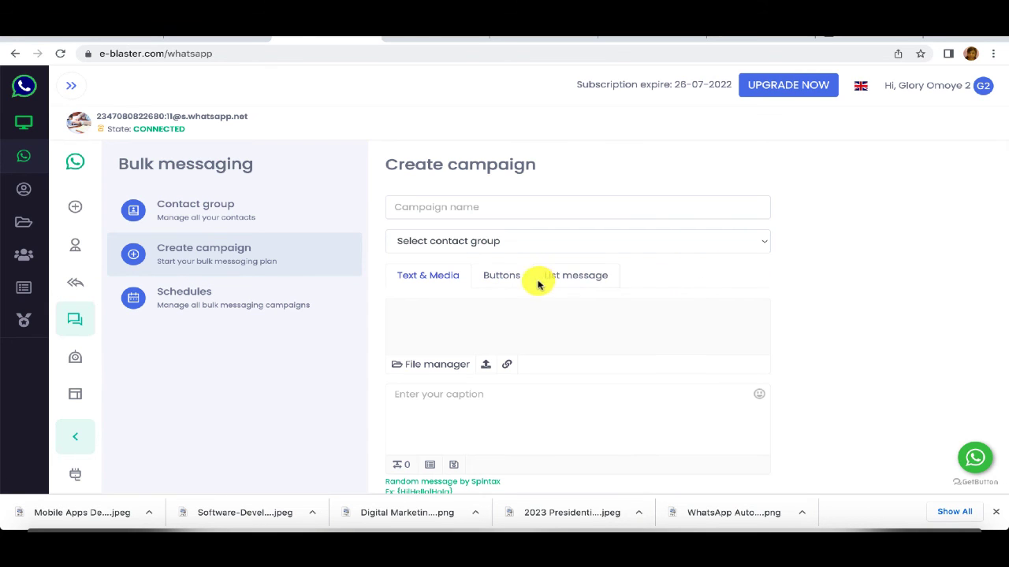
{"action": "left_click", "coordinate": [491, 275]}
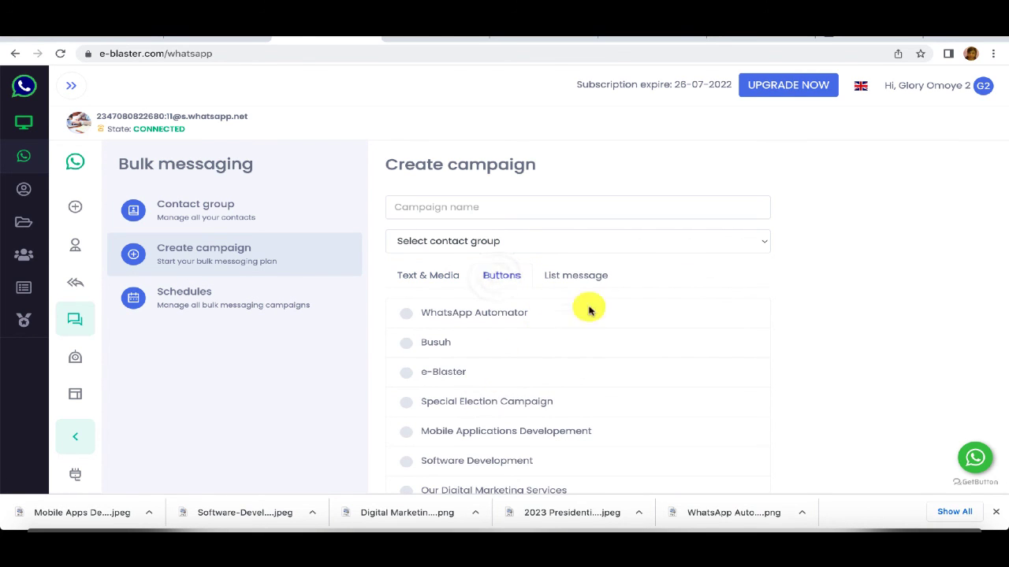
{"action": "left_click", "coordinate": [569, 279]}
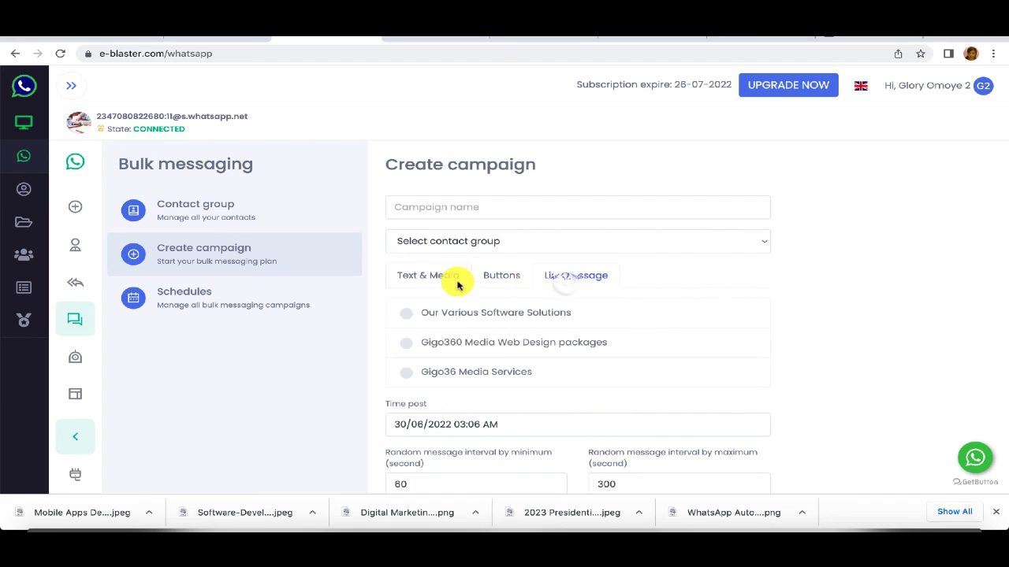
{"action": "left_click", "coordinate": [414, 275]}
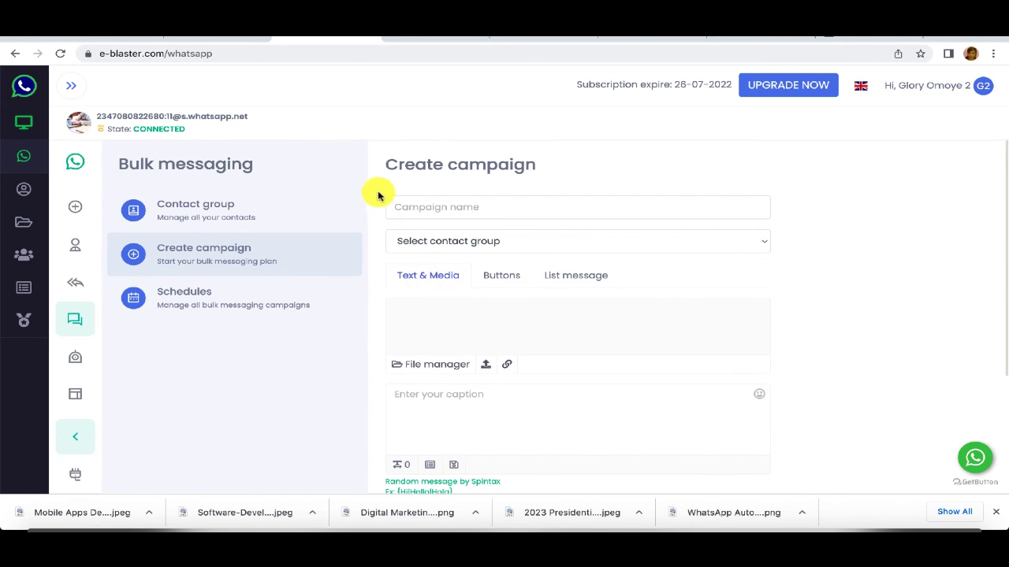